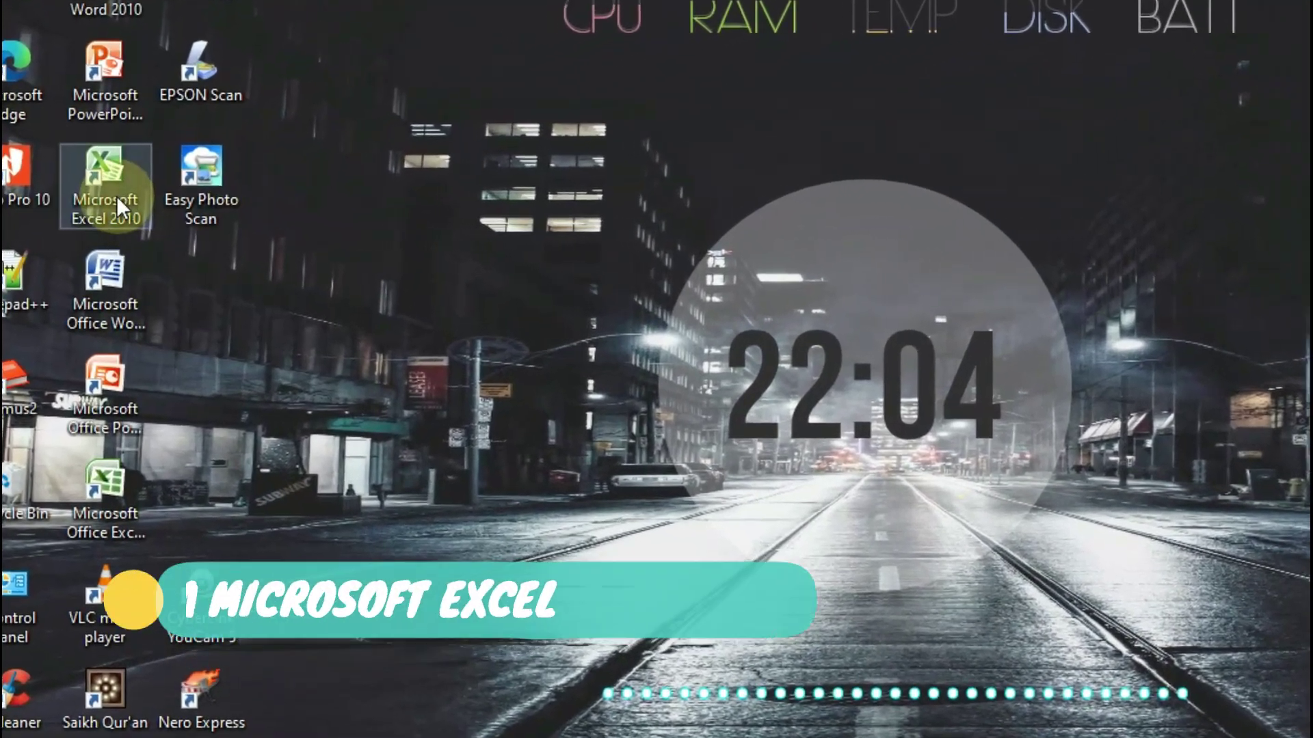
# Launch Microsoft Excel 2010 and set its Trust Center macro settings to enable all macros
pyautogui.doubleClick(116, 195)
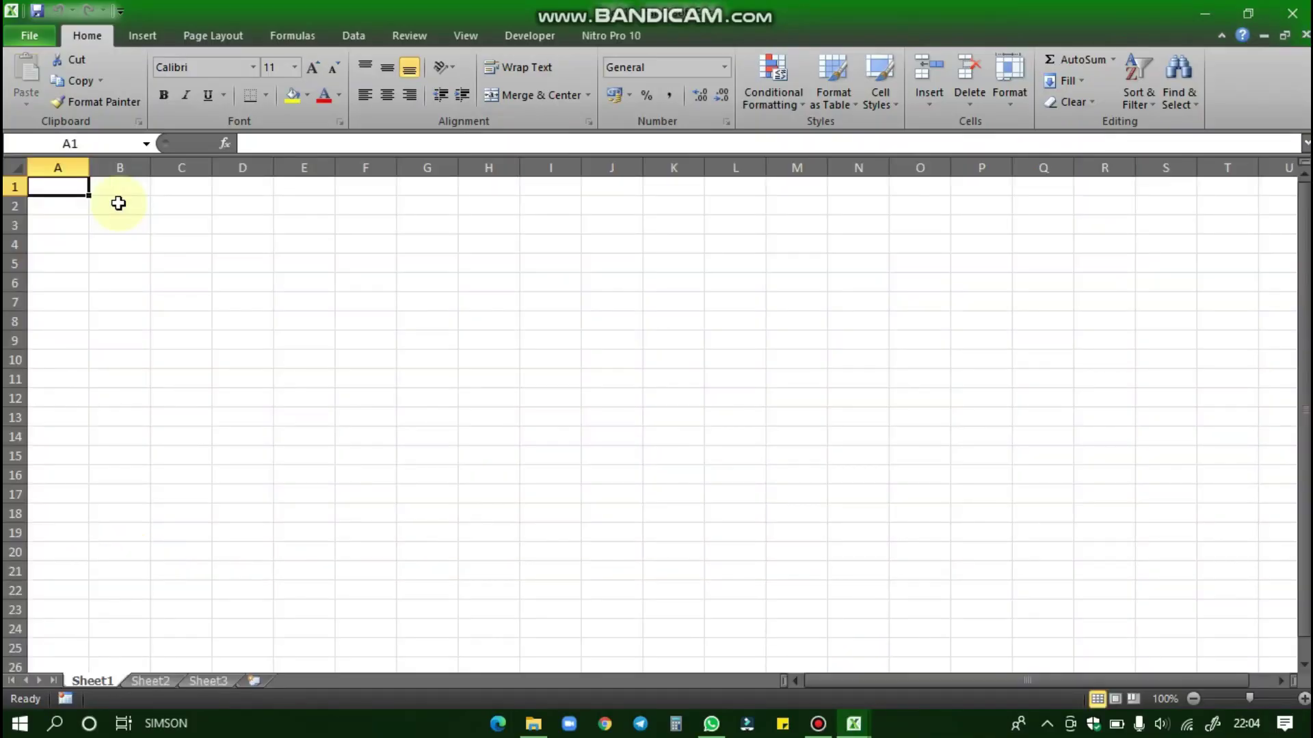
pyautogui.click(46, 34)
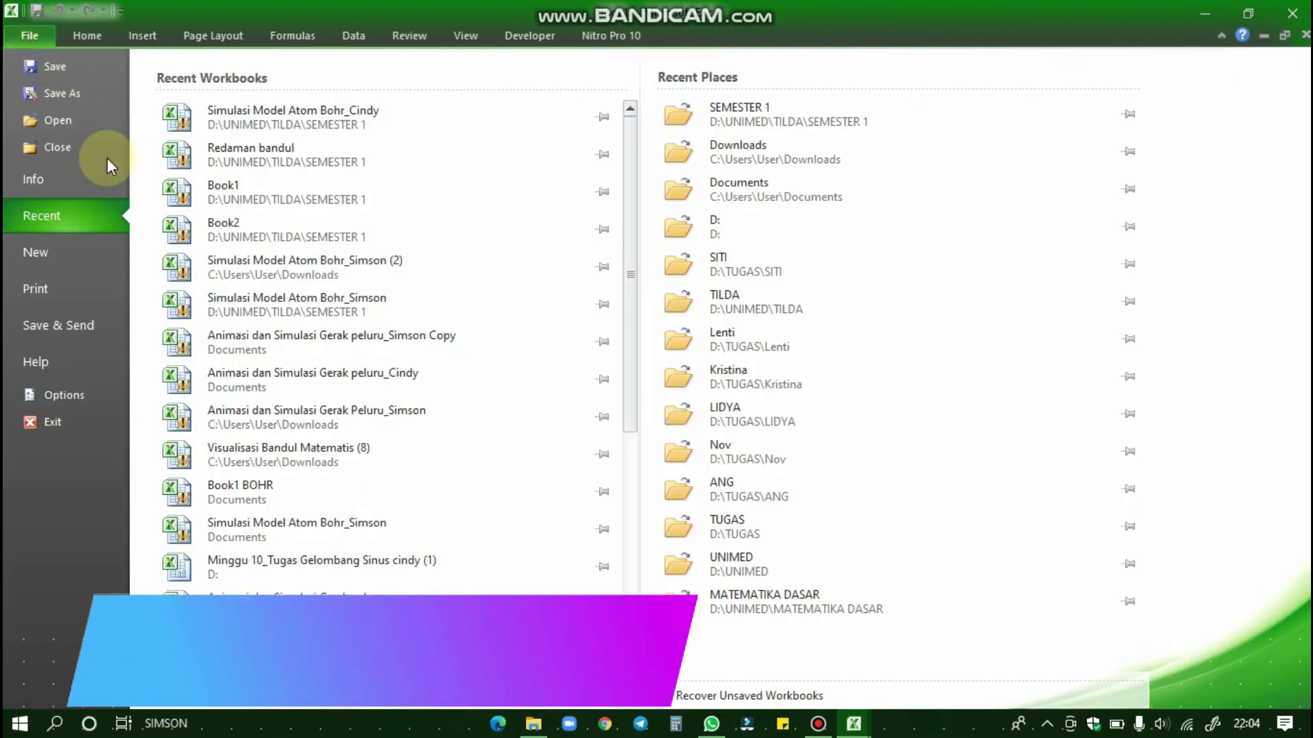
pyautogui.click(78, 394)
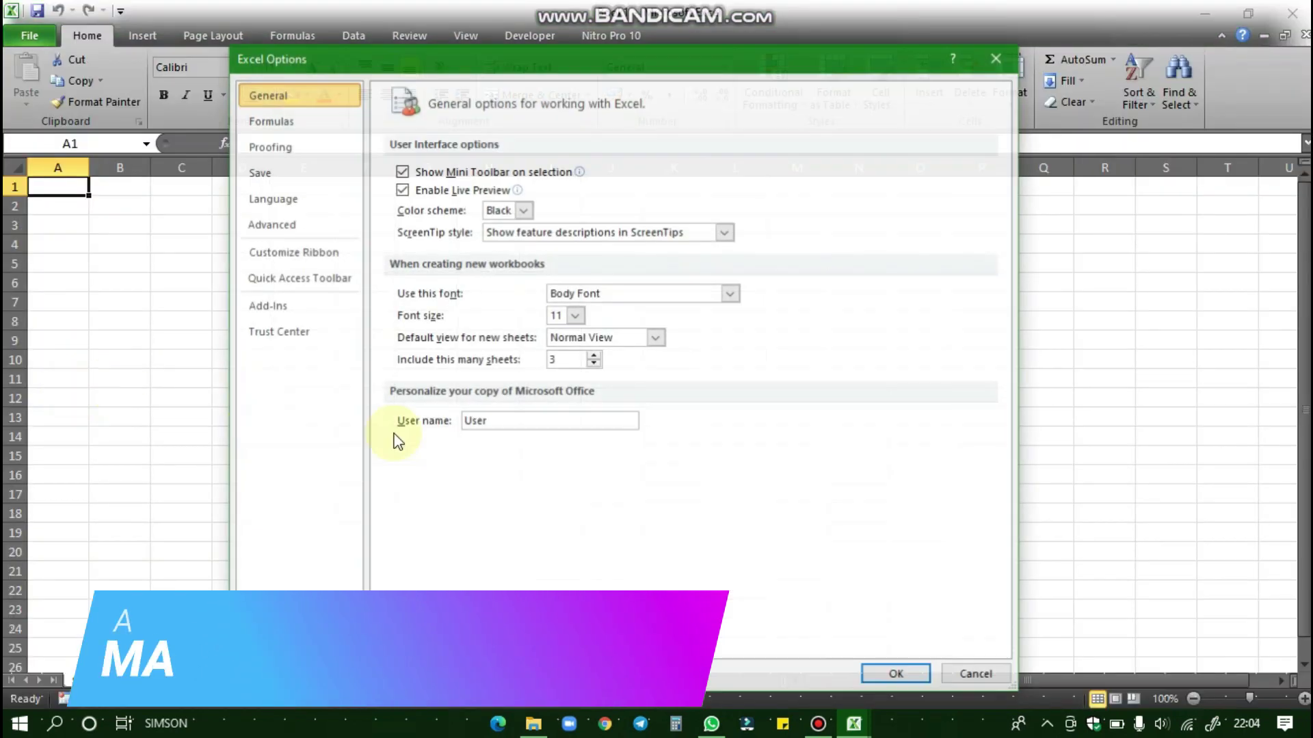
pyautogui.click(319, 333)
pyautogui.click(901, 393)
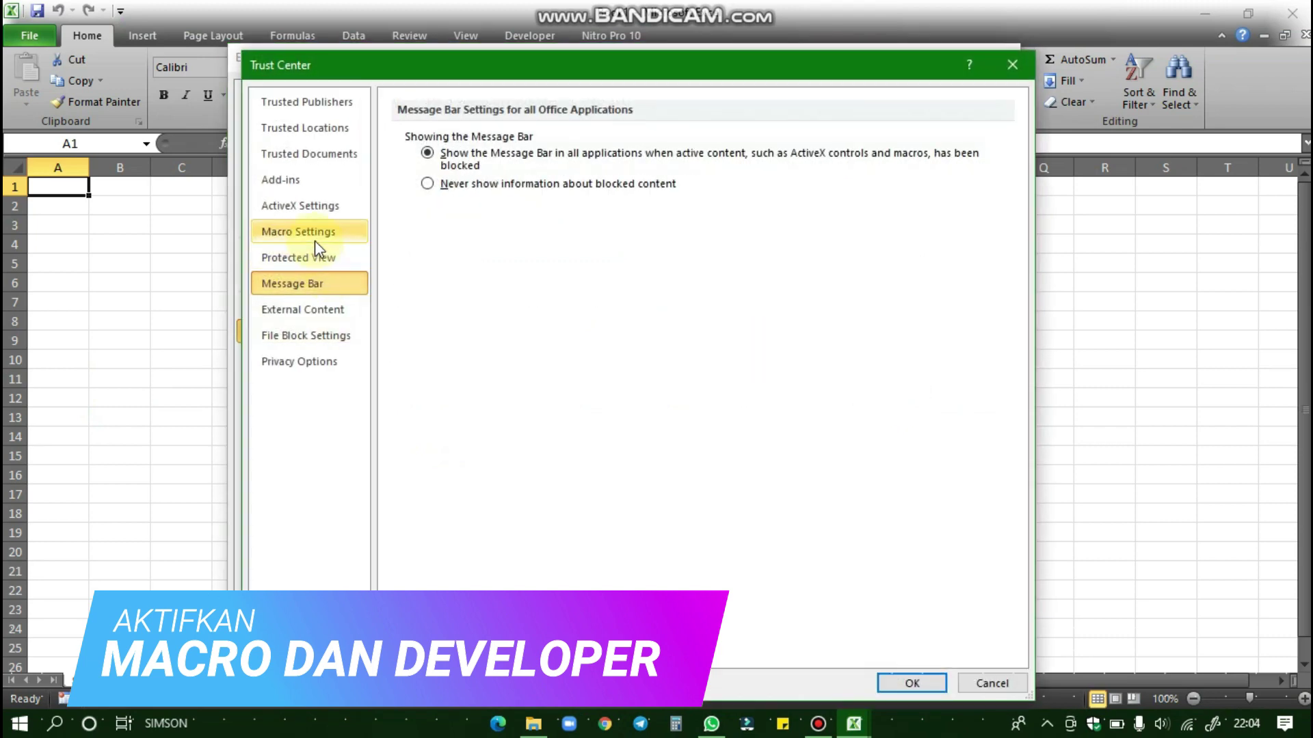
pyautogui.click(314, 234)
pyautogui.click(446, 197)
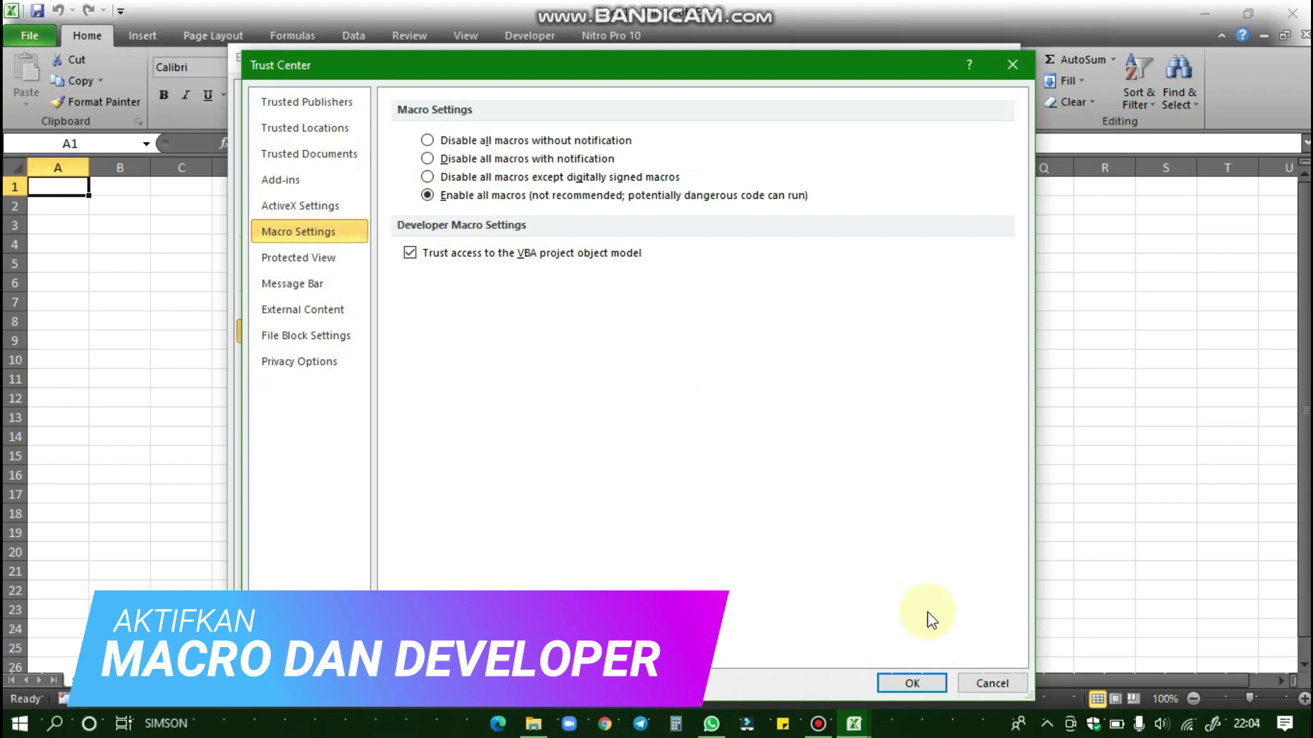
pyautogui.click(896, 683)
pyautogui.click(897, 677)
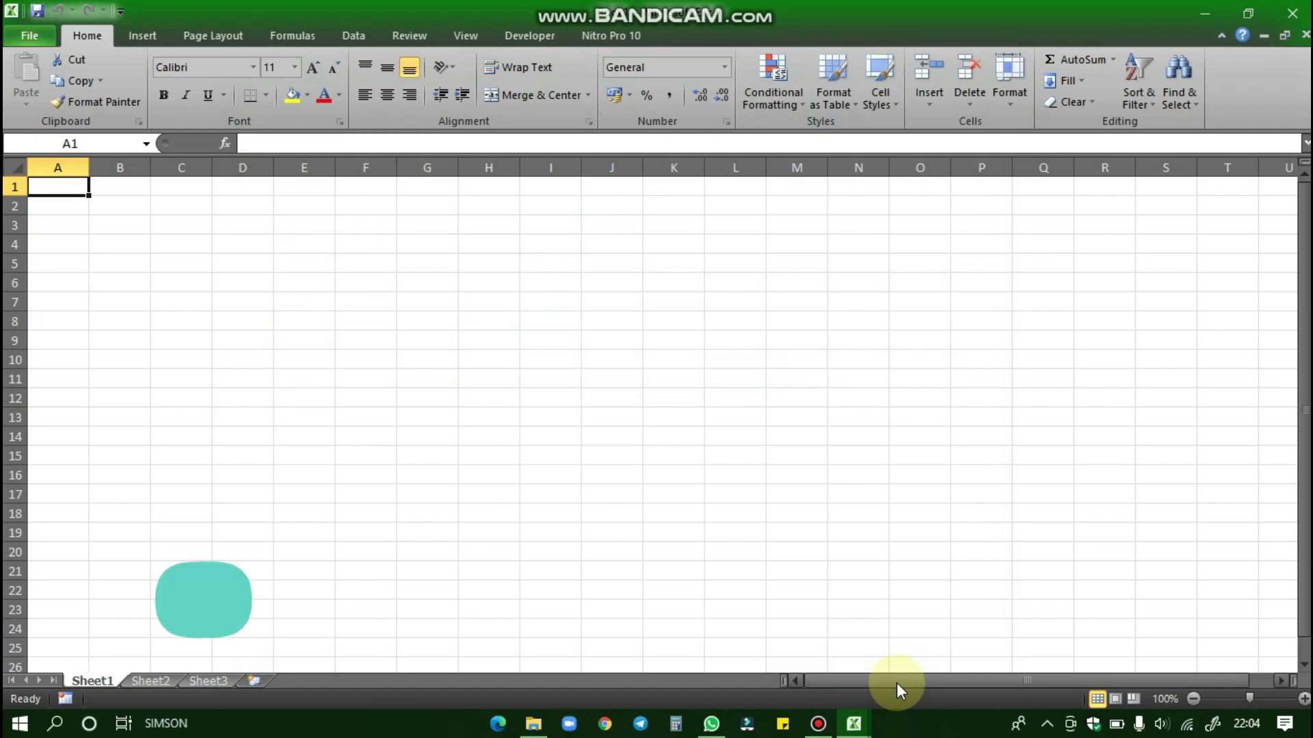
# Enter the coordinate labels "x0,y0" in cell A1 and "x,y" in cell A2
pyautogui.write('x0')
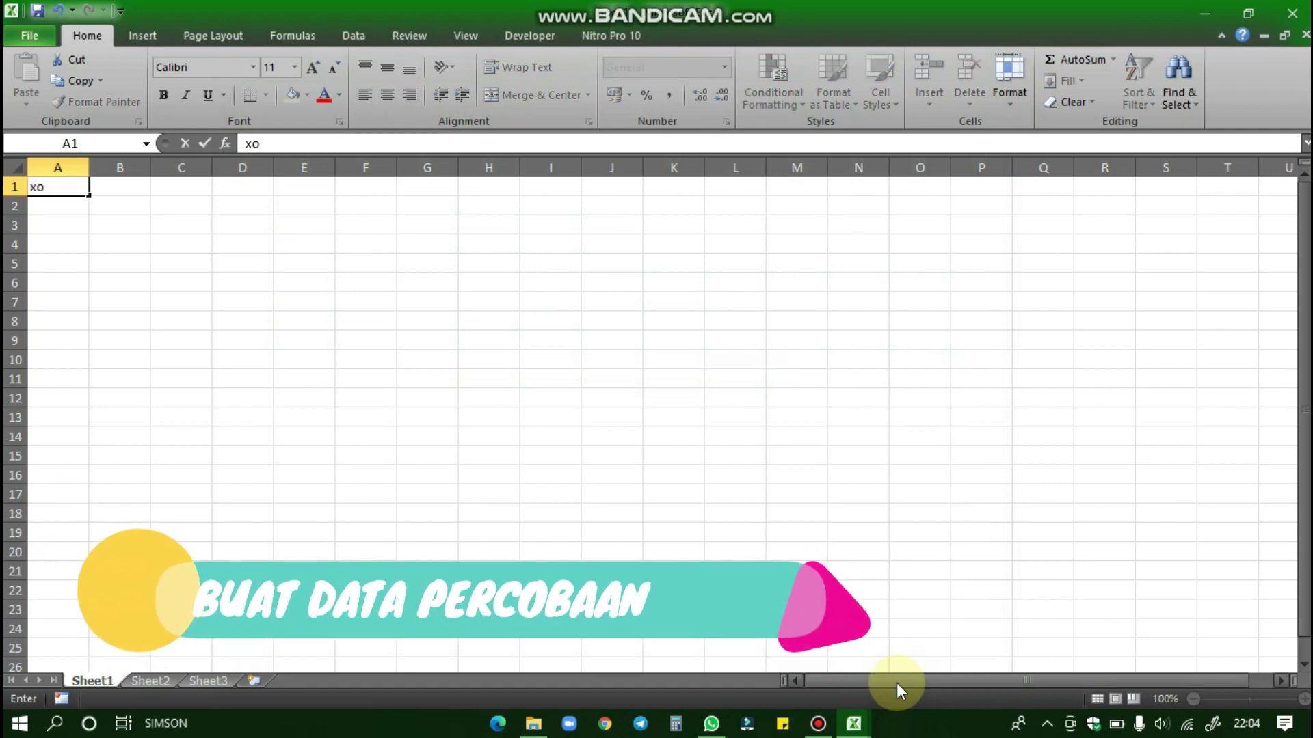
pyautogui.write(',yo')
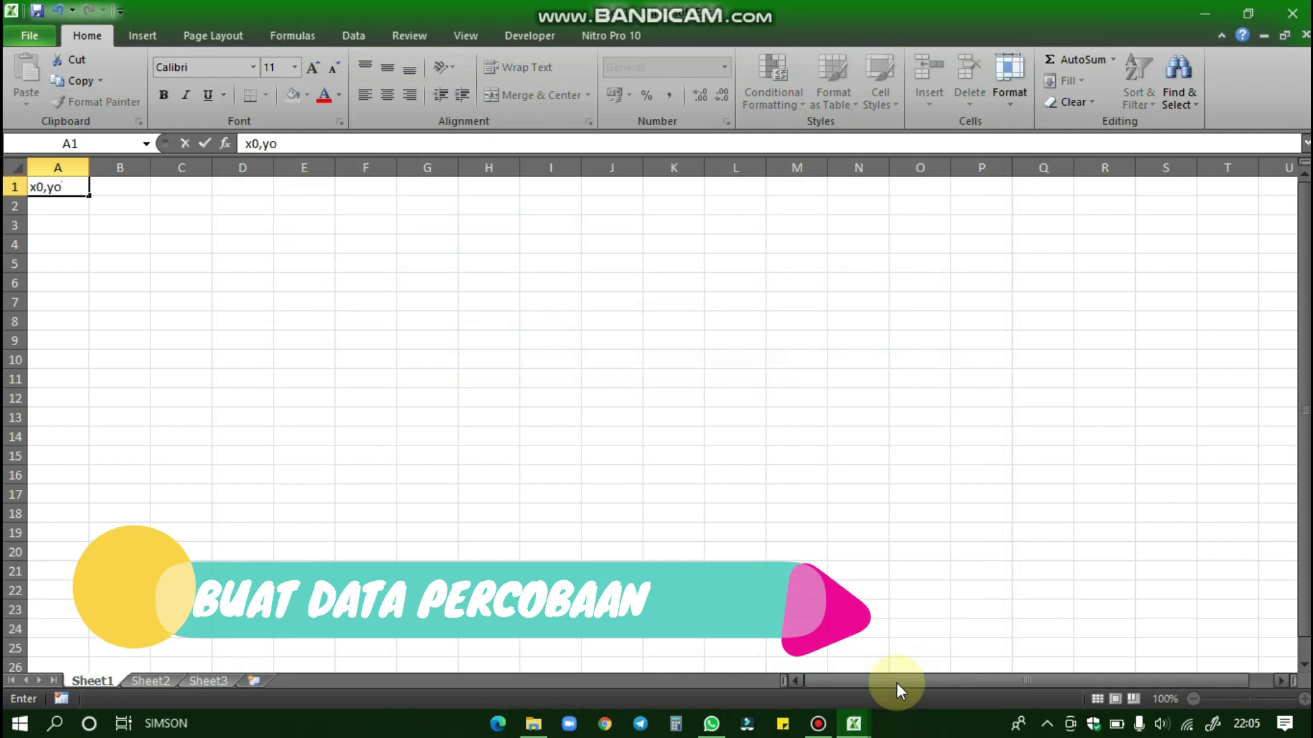
pyautogui.press('BackSpace')
pyautogui.write('0')
pyautogui.press('Return')
pyautogui.write('x,y')
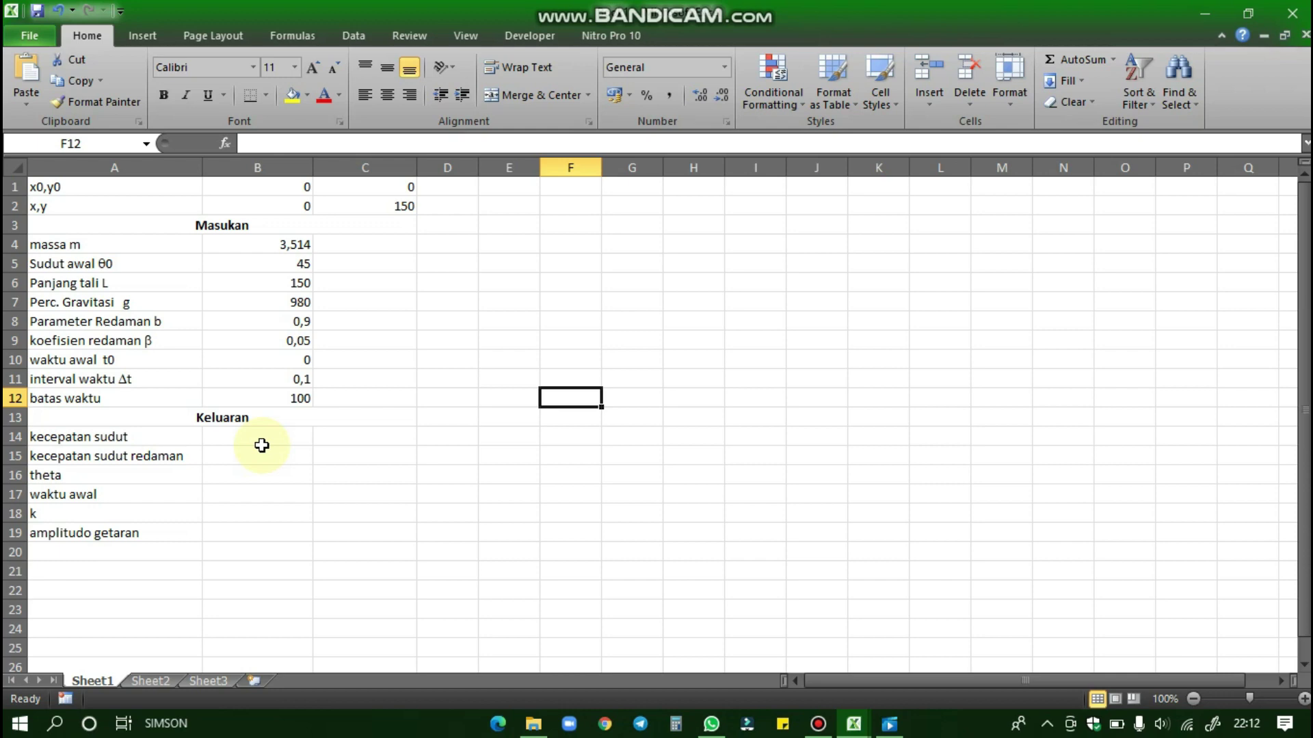
# Review the Masukan and Keluaran tables, examining the damping parameter, damping coefficient, damped angular velocity and amplitude rows
pyautogui.click(145, 320)
pyautogui.click(139, 341)
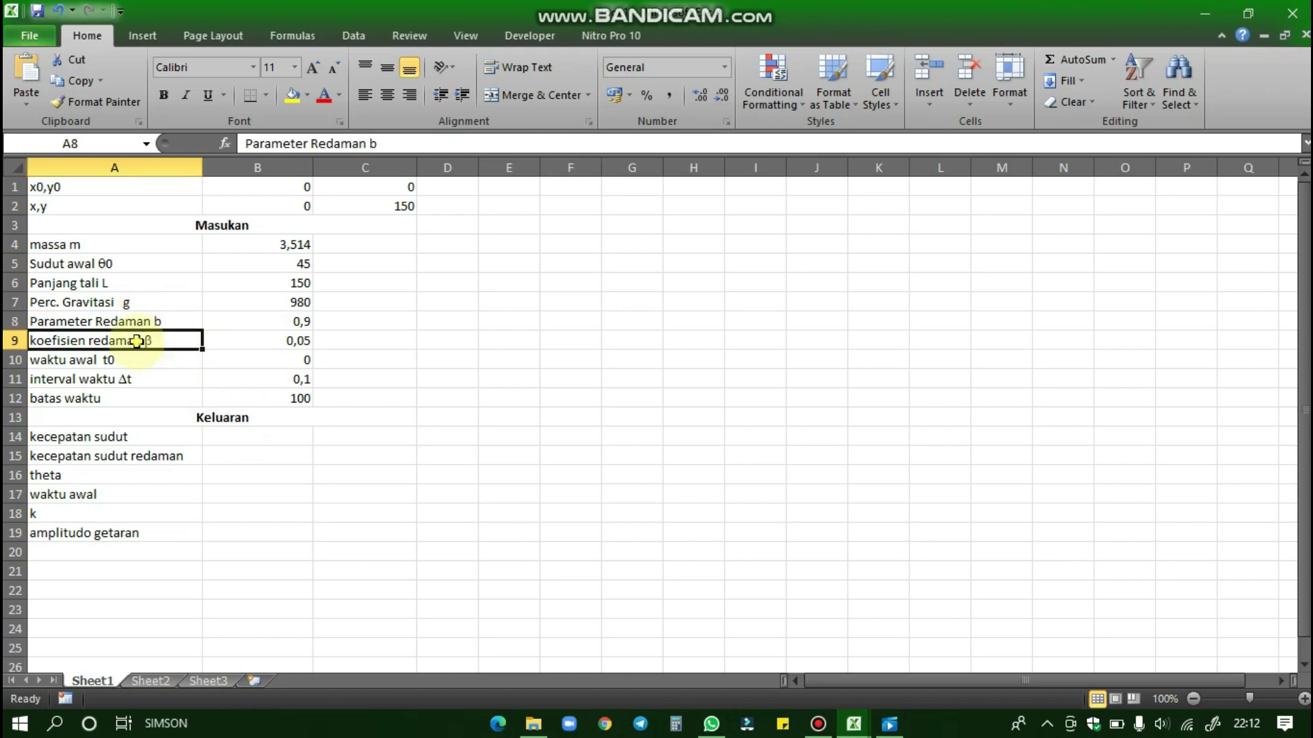
pyautogui.click(174, 456)
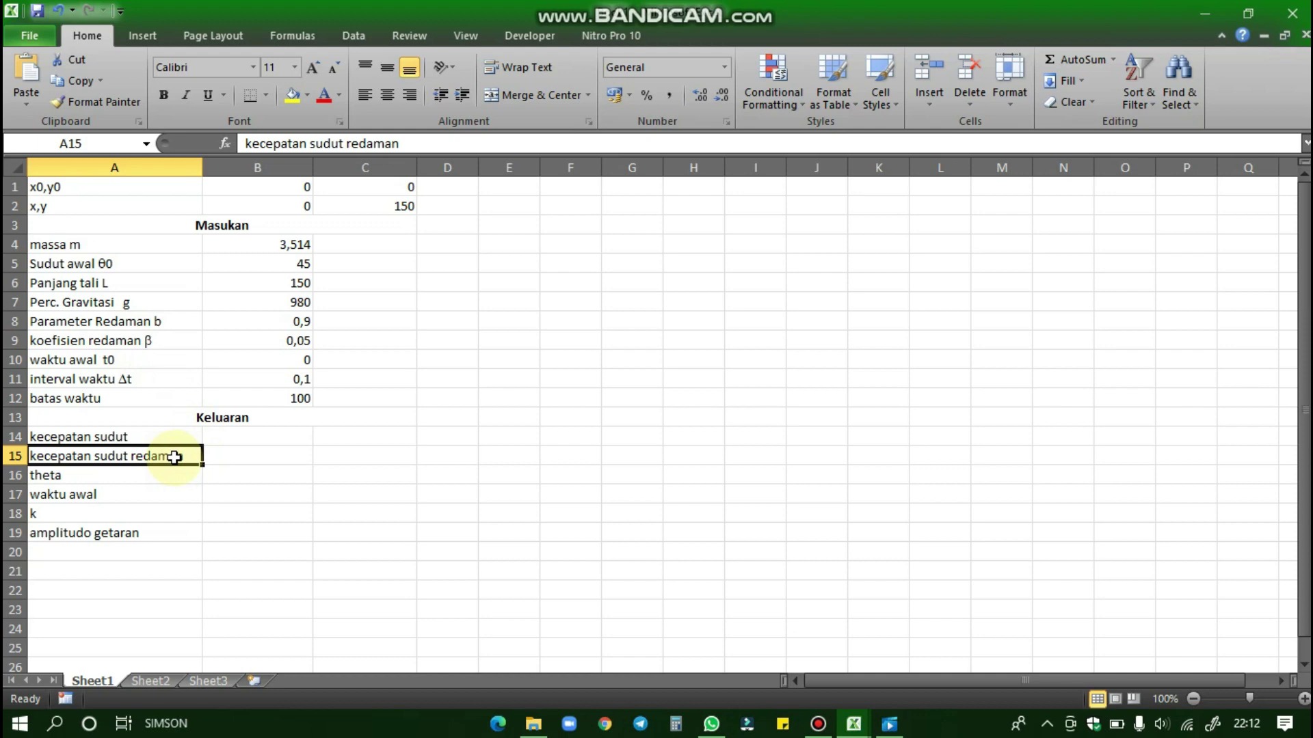
pyautogui.click(121, 533)
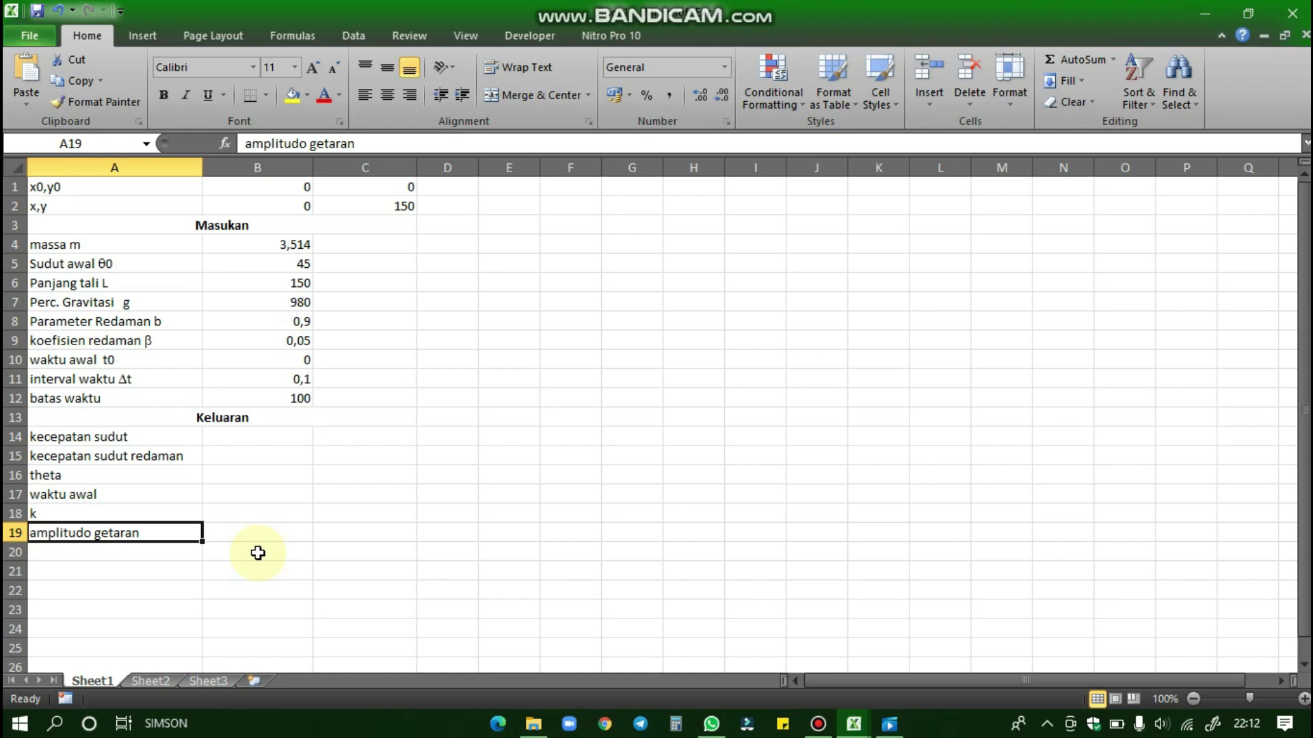
pyautogui.moveTo(257, 553); pyautogui.dragTo(246, 487)
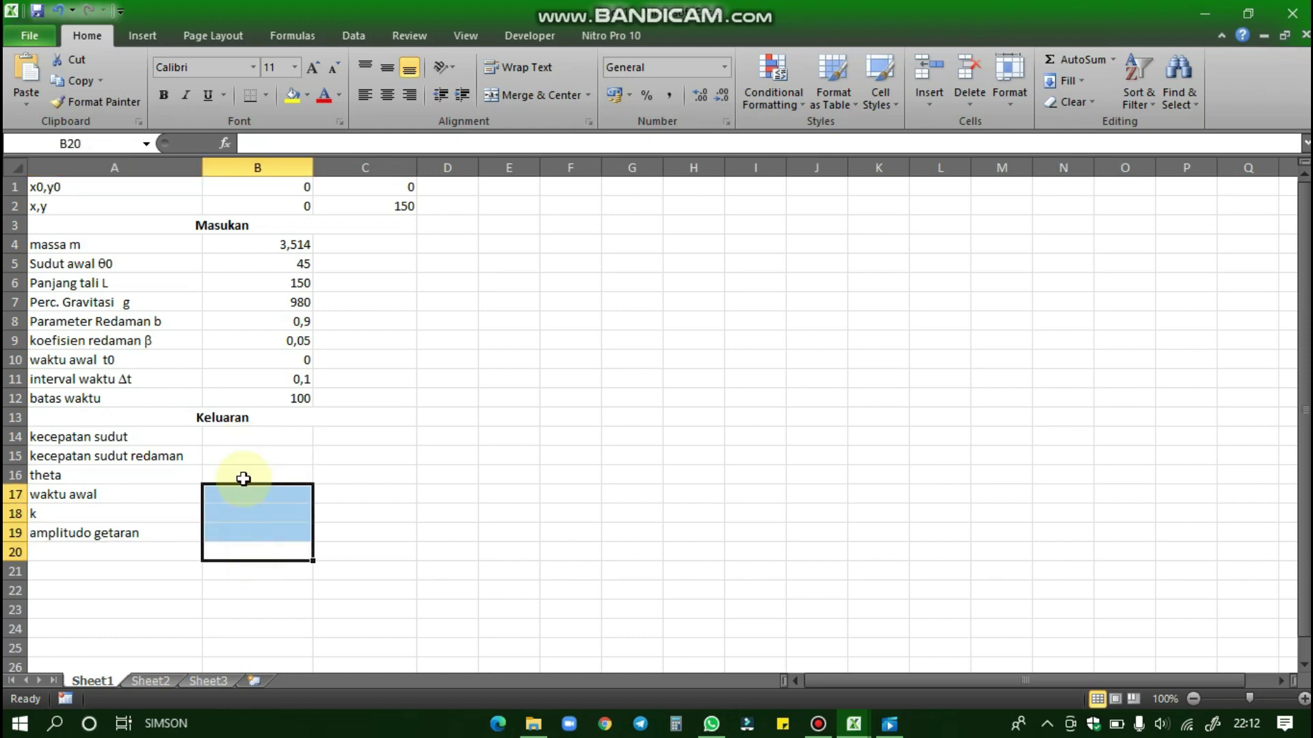
pyautogui.click(110, 338)
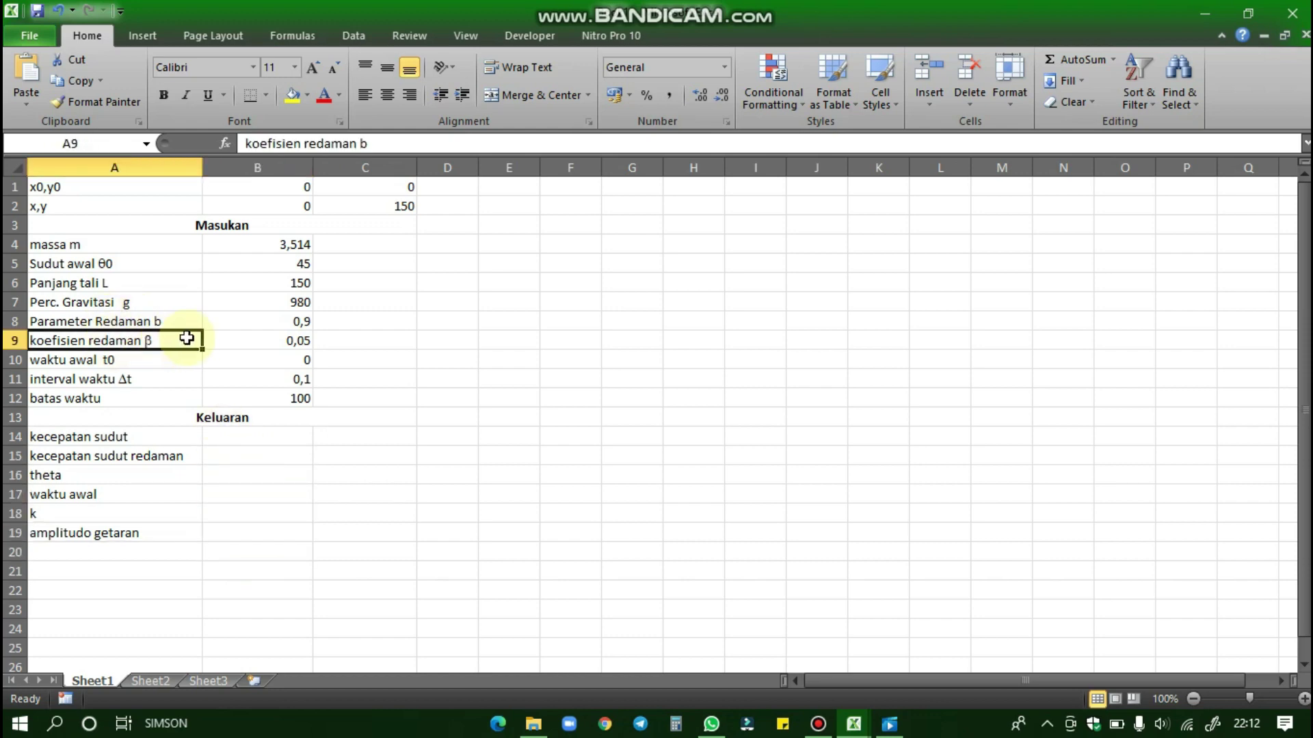
pyautogui.click(247, 319)
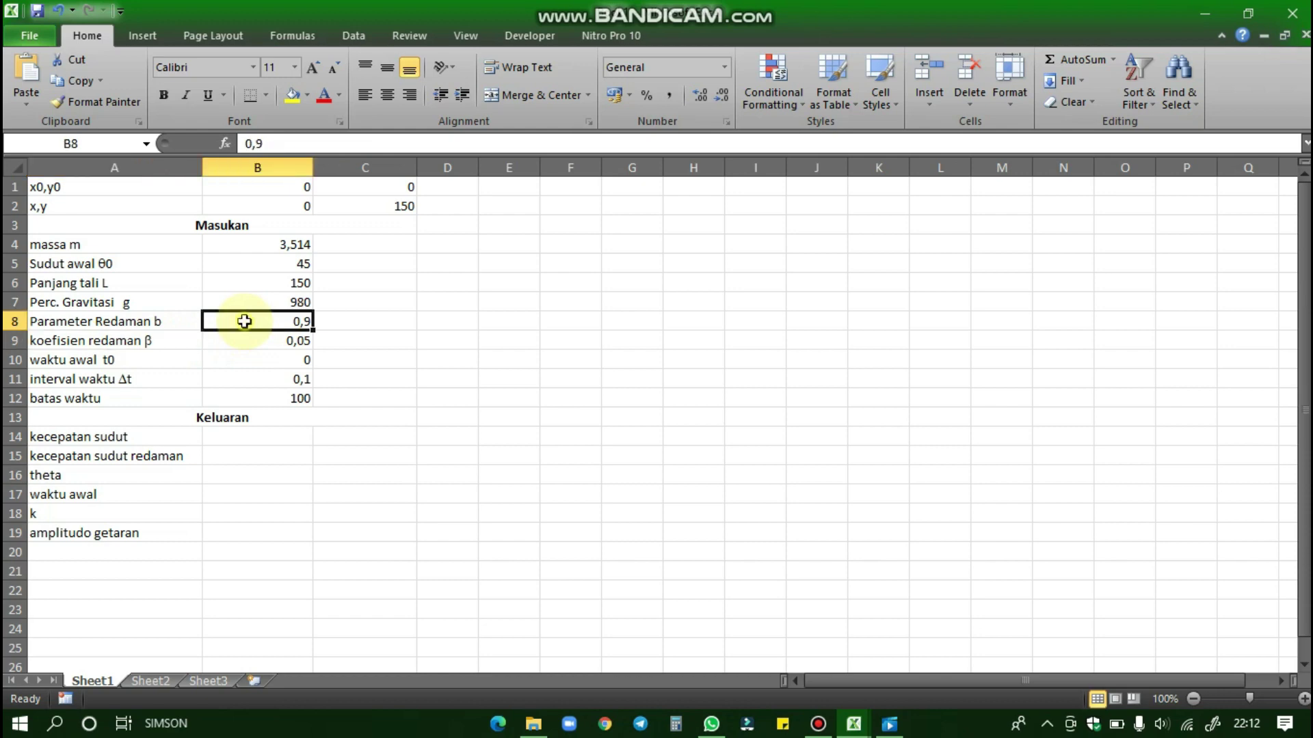
pyautogui.click(279, 340)
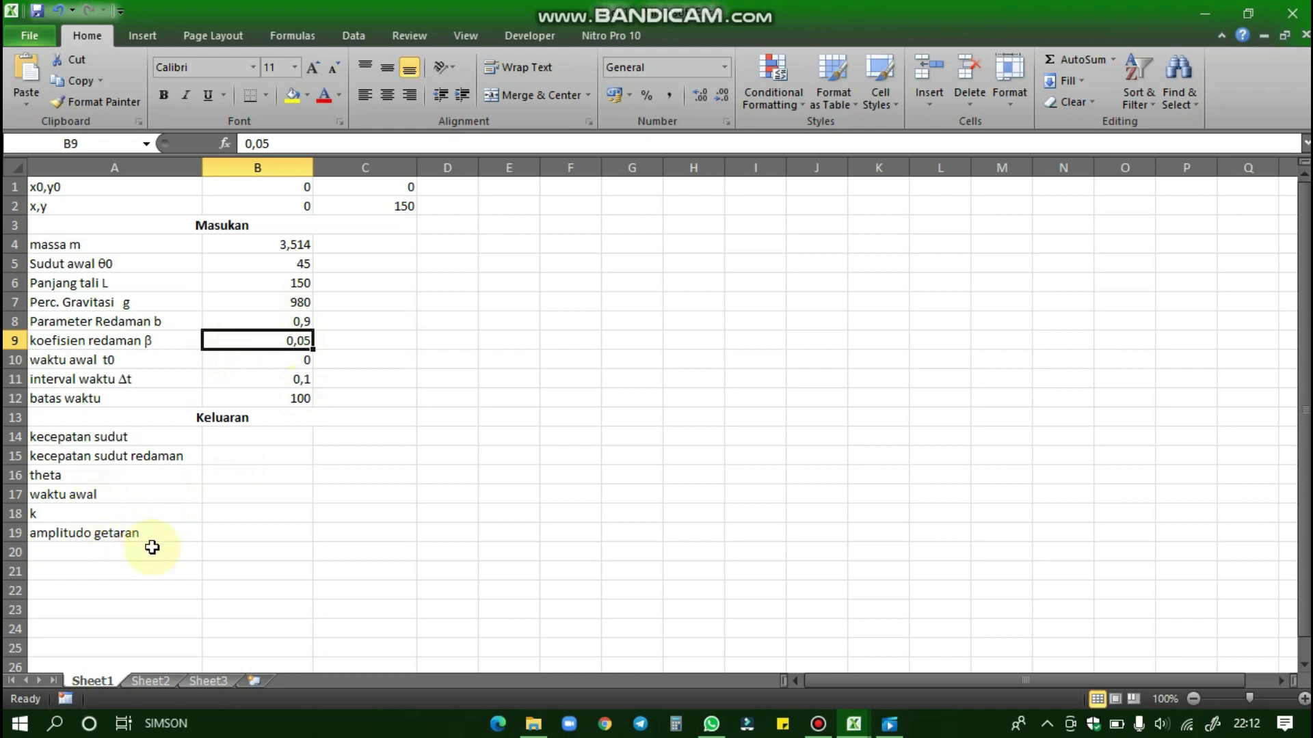
pyautogui.moveTo(233, 533); pyautogui.dragTo(287, 586)
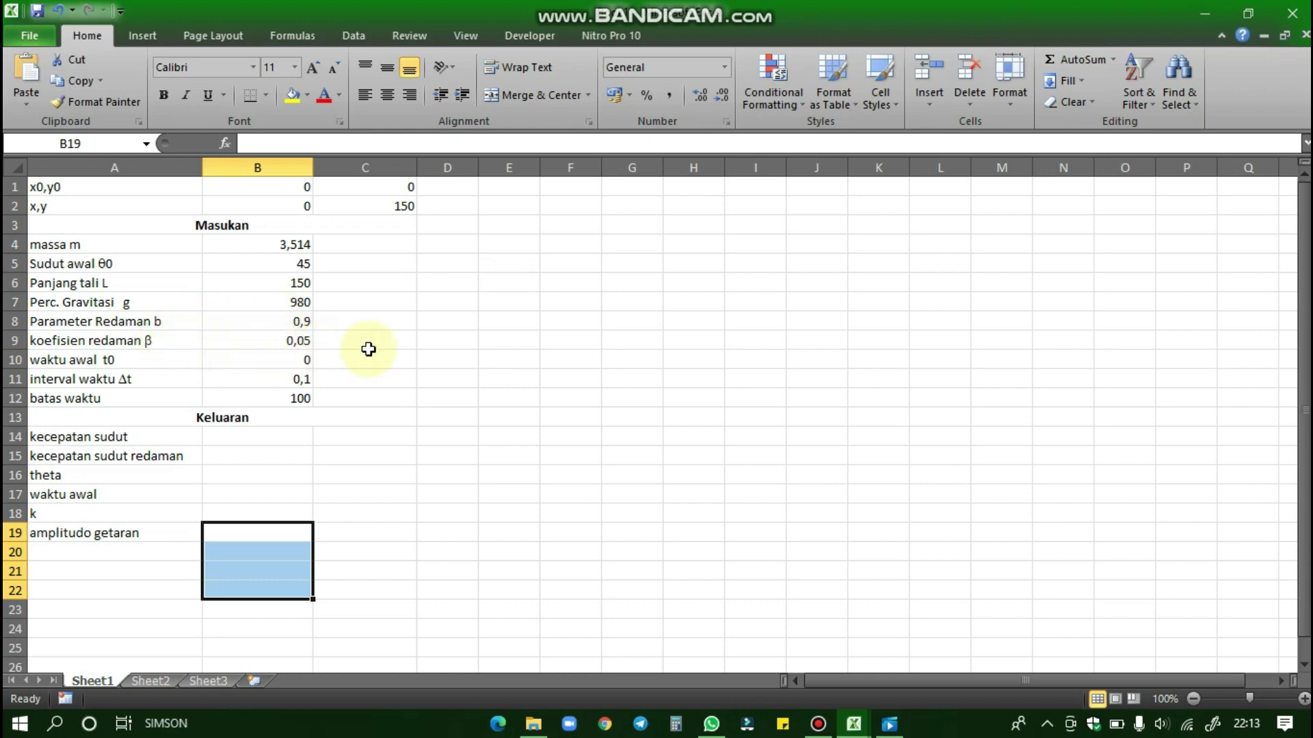
pyautogui.click(515, 488)
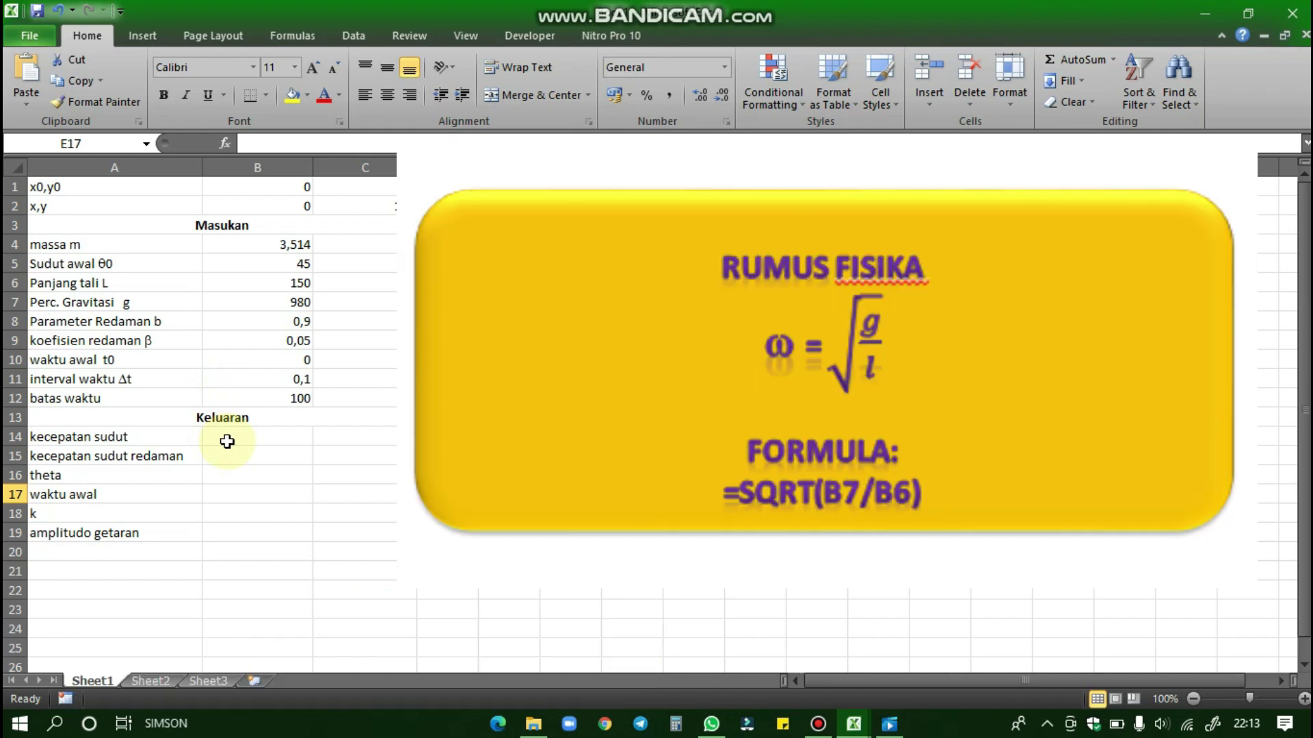
pyautogui.click(227, 442)
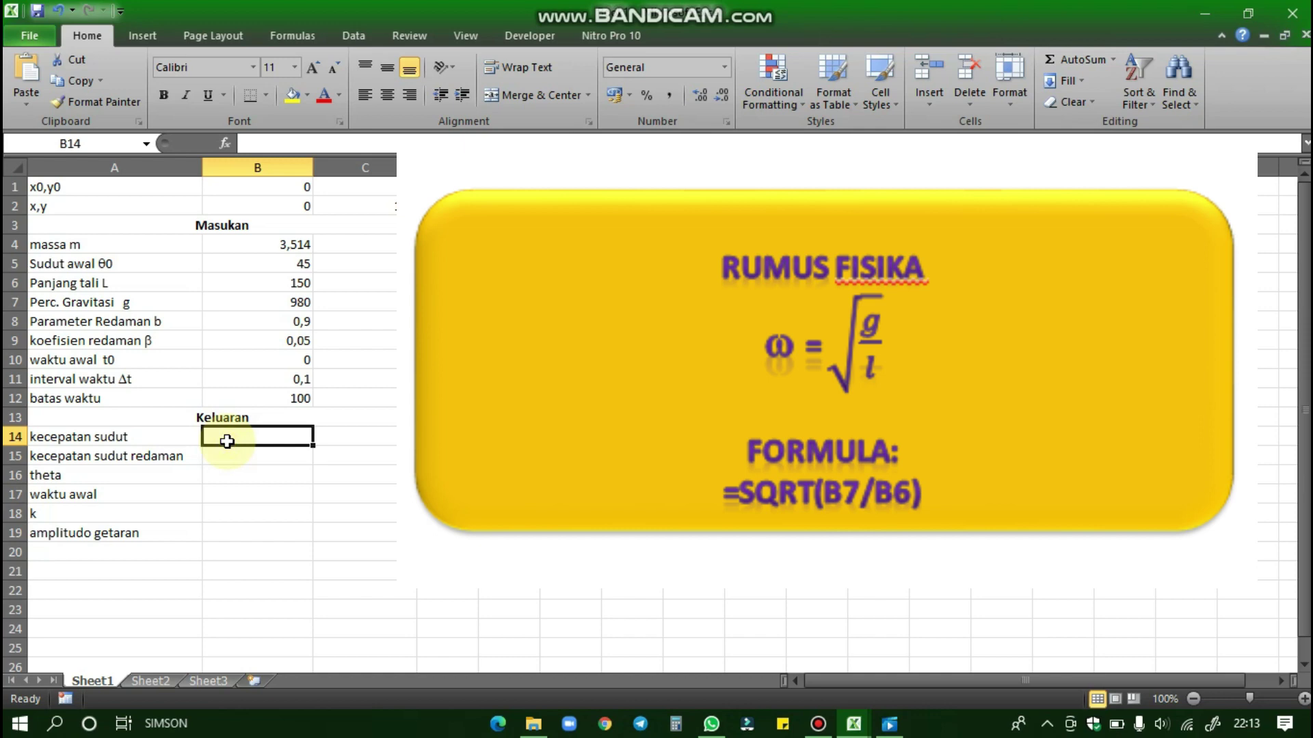
pyautogui.doubleClick(224, 433)
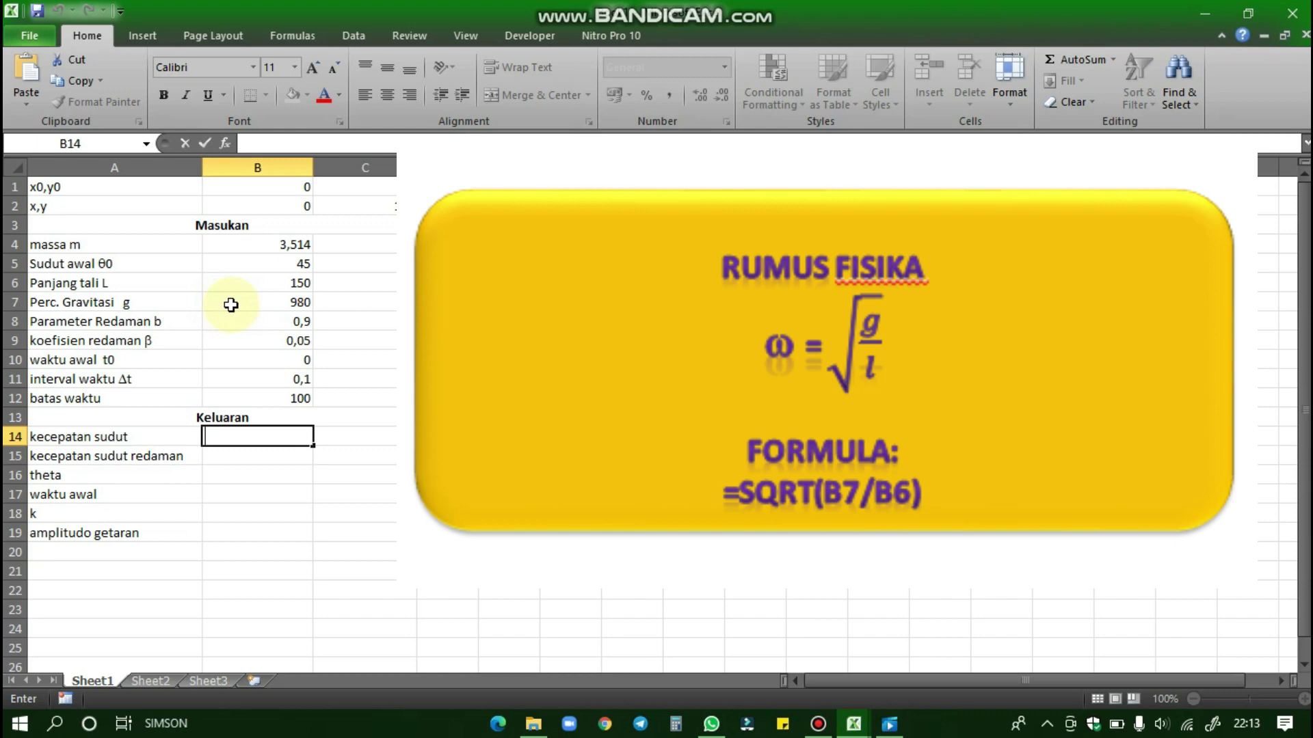
pyautogui.click(246, 284)
pyautogui.click(240, 302)
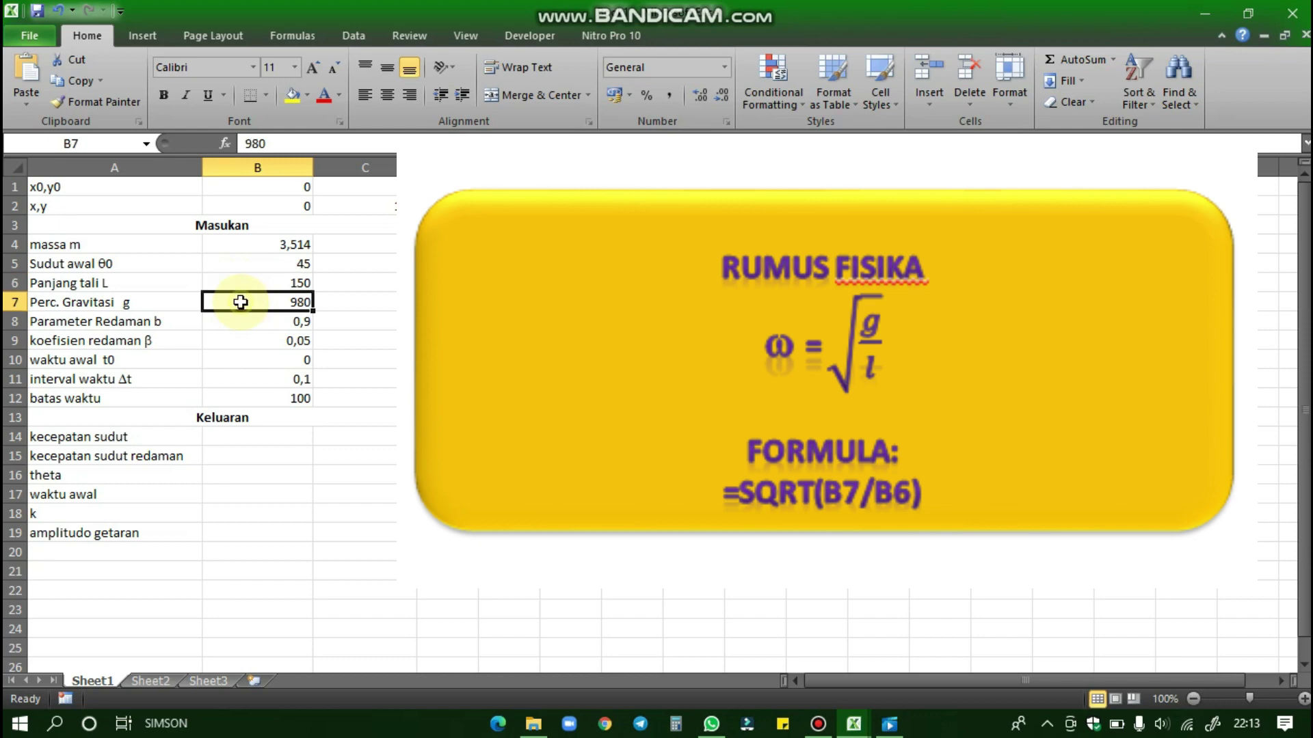
# Calculate kecepatan sudut in cell B14 with the formula =SQRT(B7/B6)
pyautogui.doubleClick(254, 439)
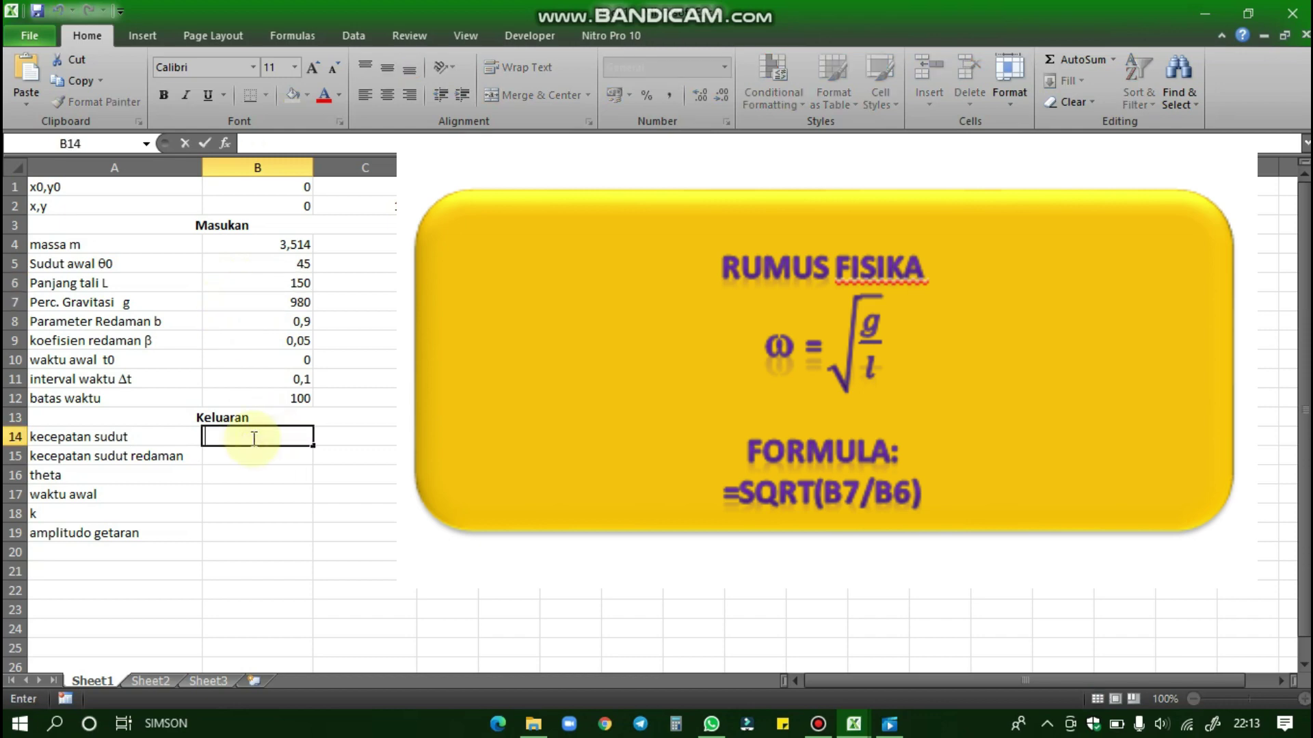
pyautogui.write('=')
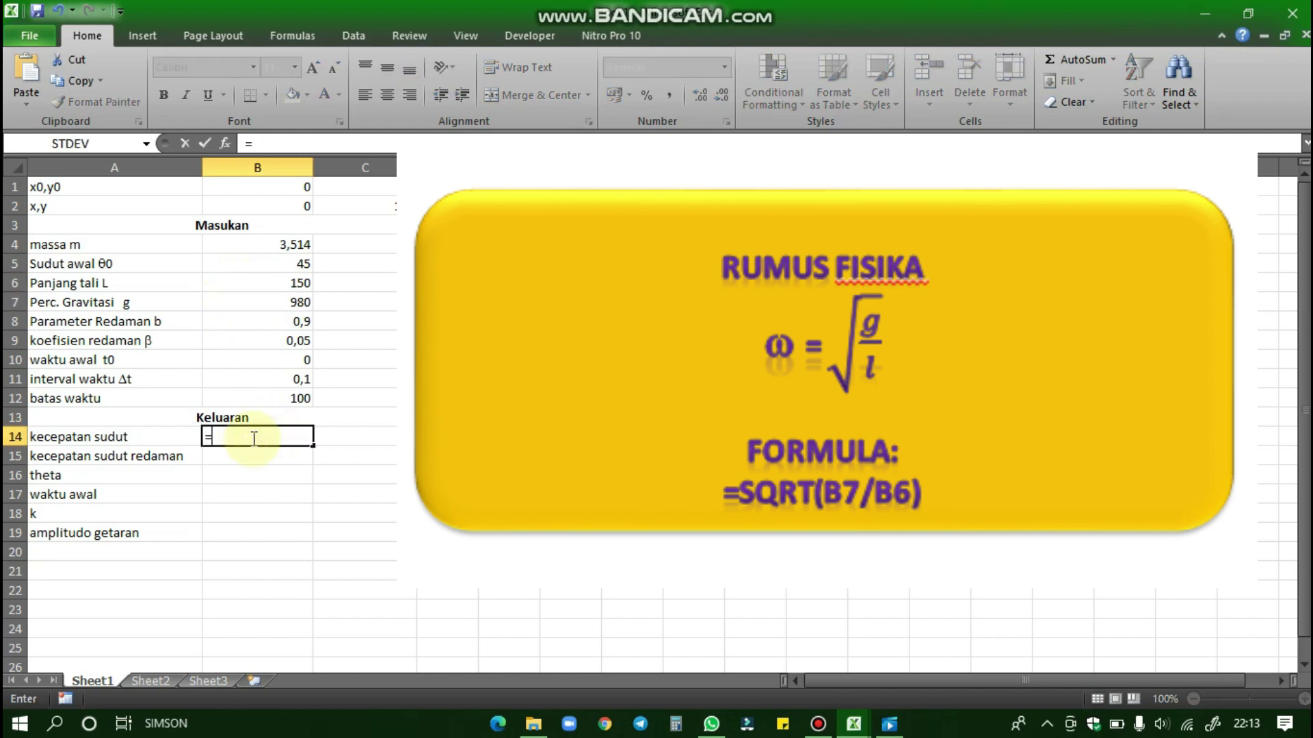
pyautogui.write('SQRT')
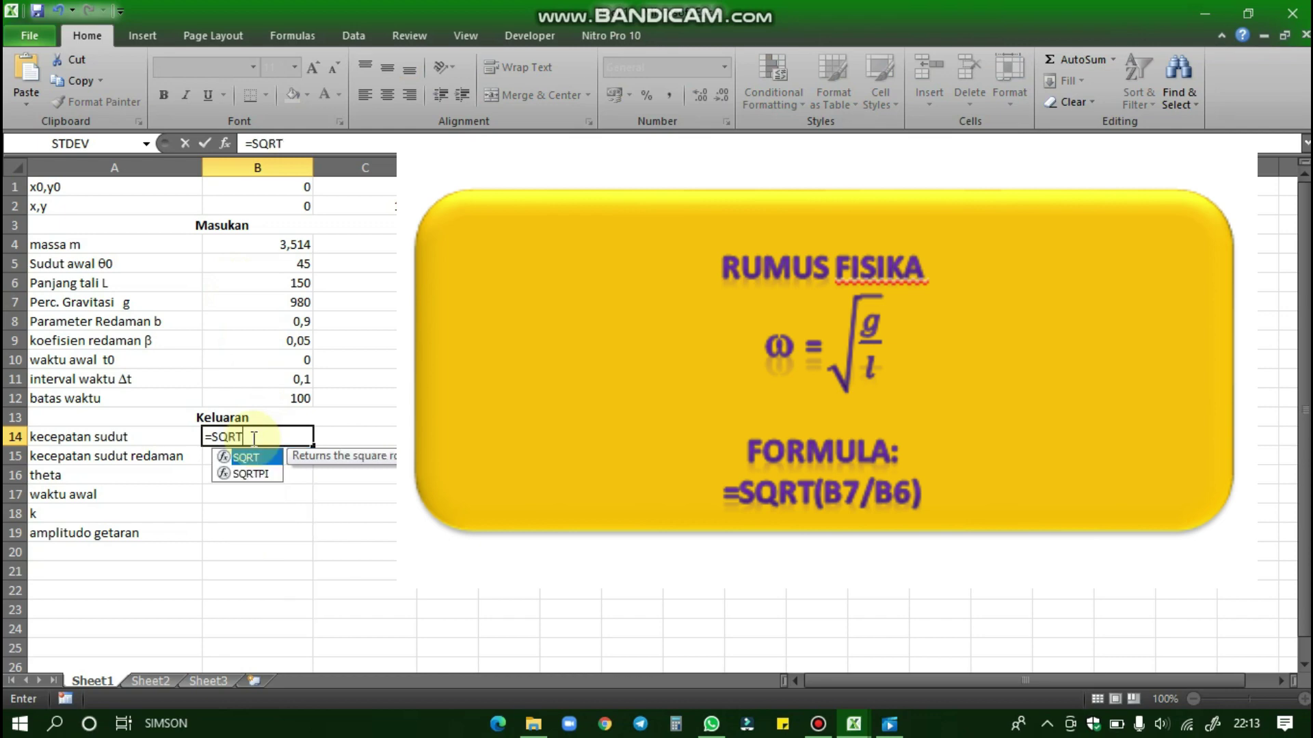
pyautogui.doubleClick(252, 458)
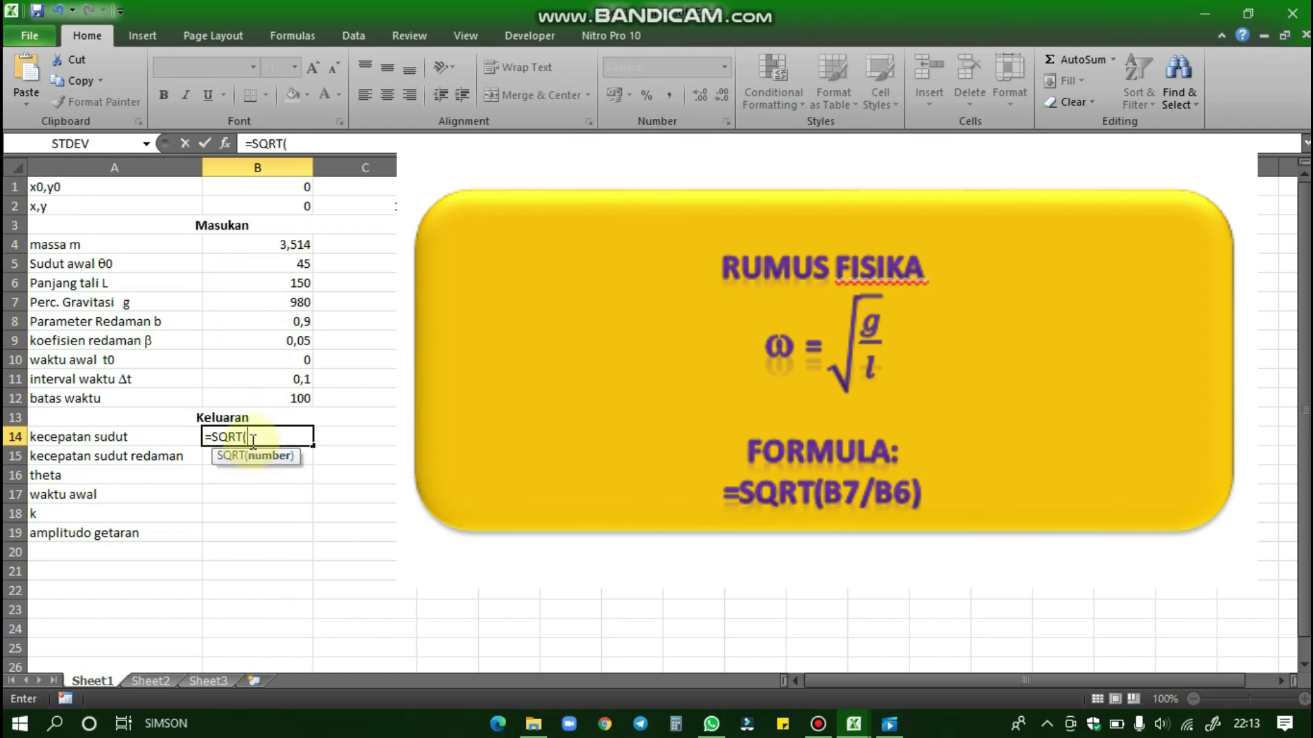
pyautogui.click(218, 302)
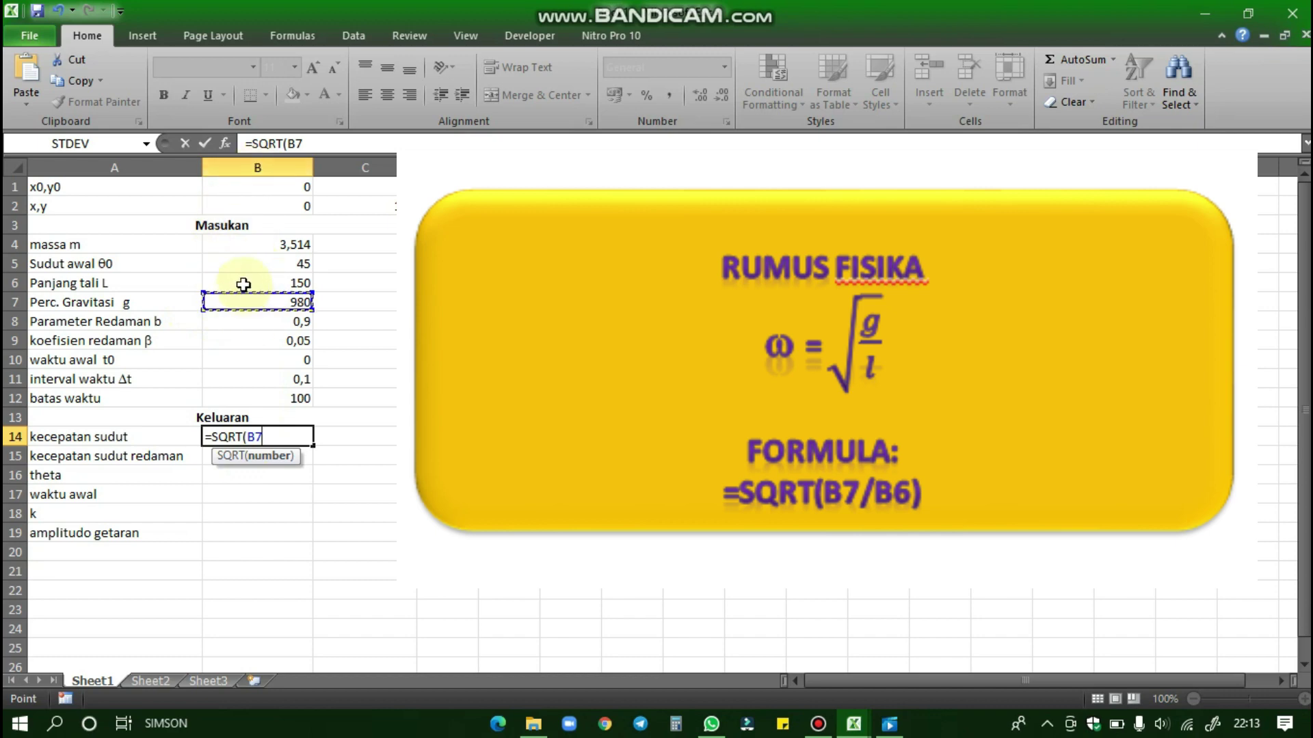
pyautogui.write('/')
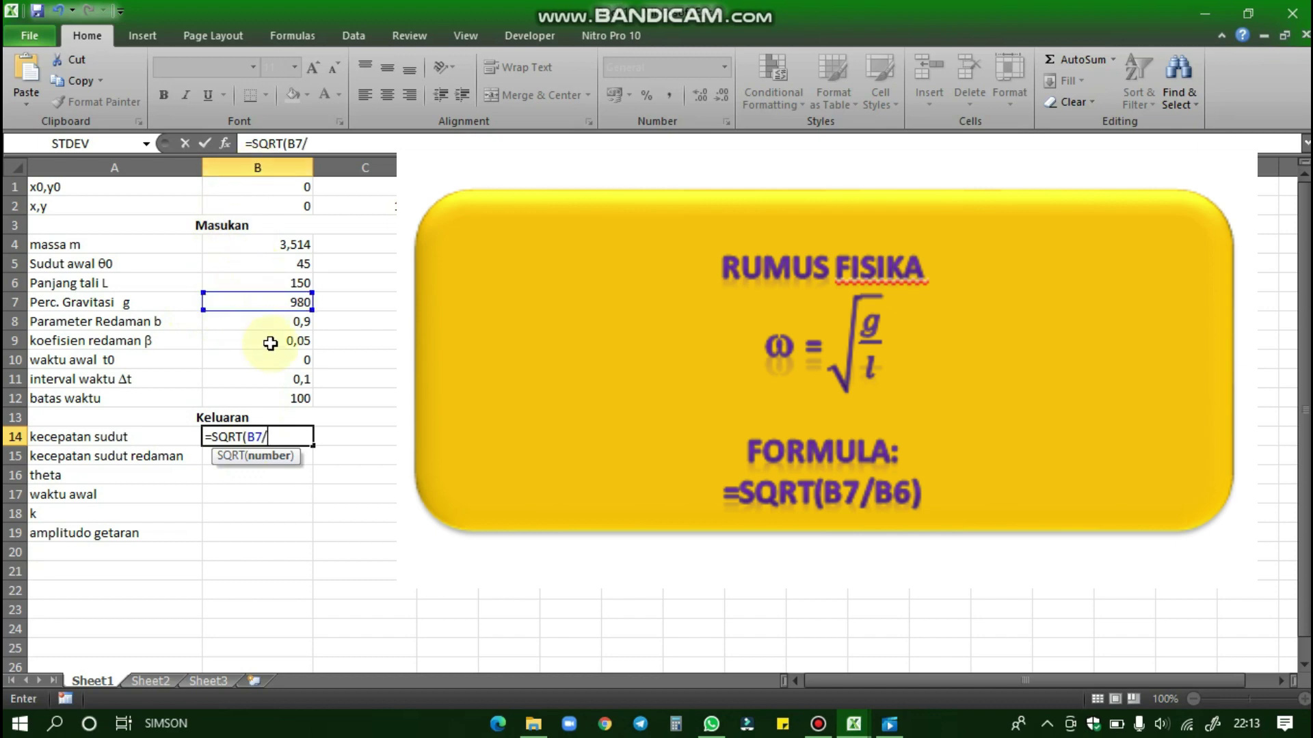
pyautogui.click(241, 284)
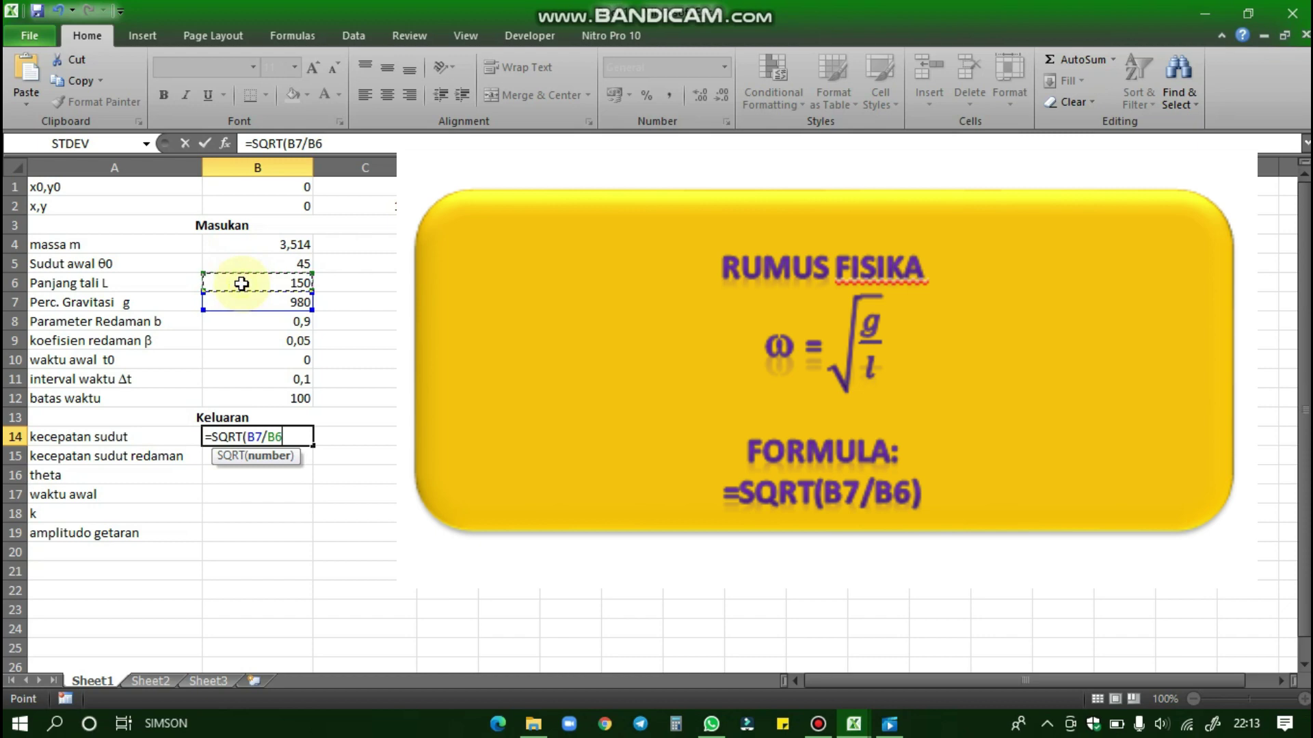
pyautogui.write('_')
pyautogui.press('BackSpace')
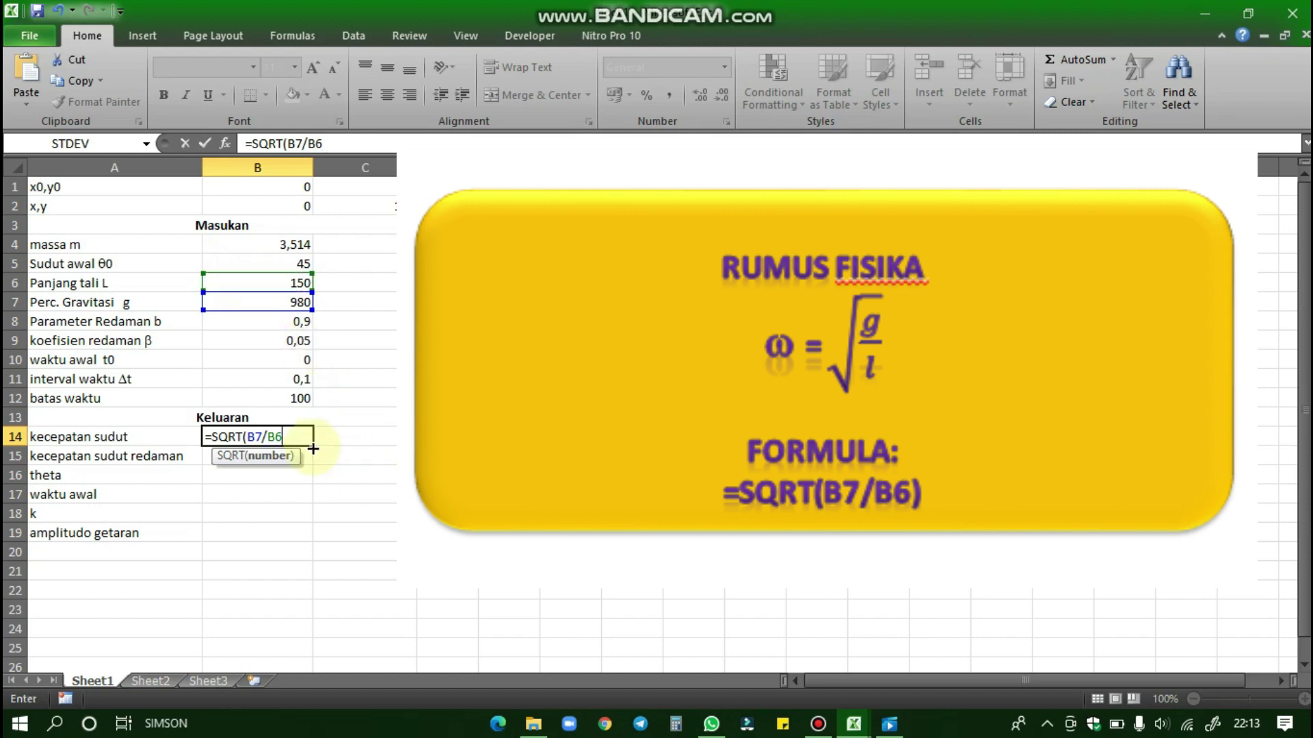
pyautogui.write(')')
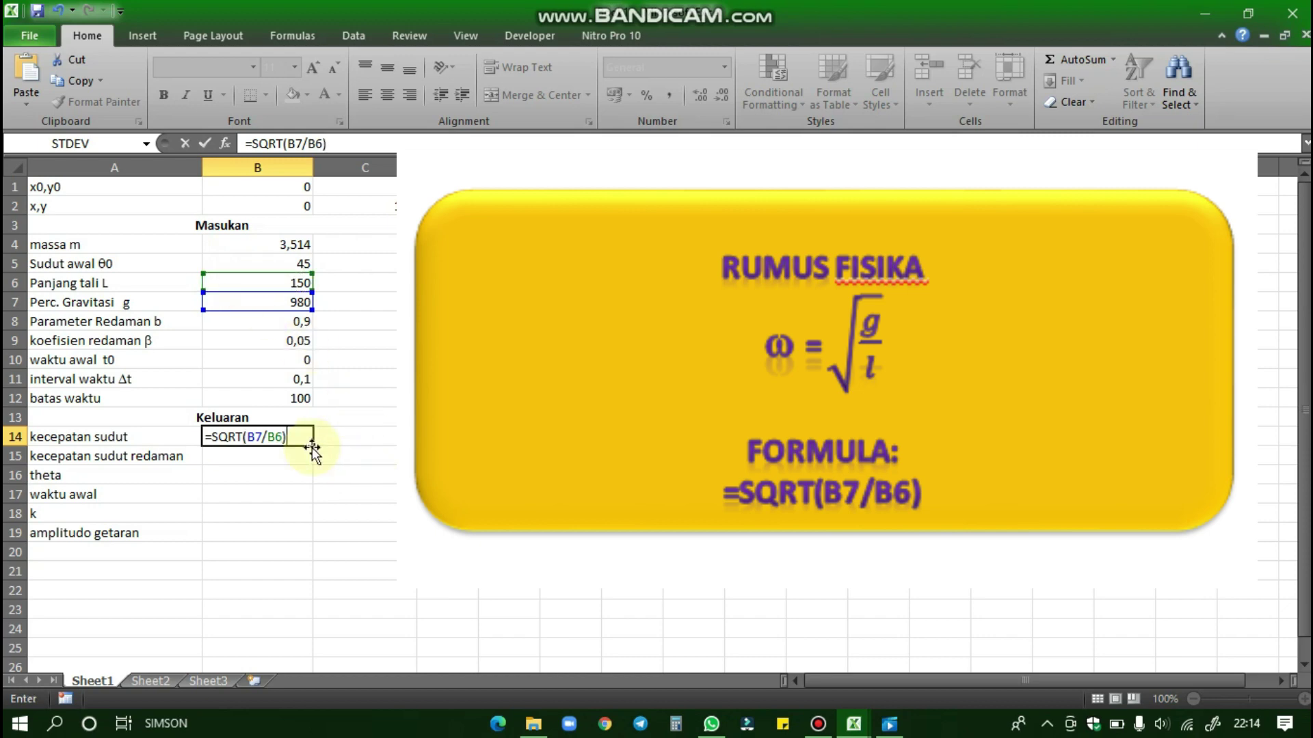
pyautogui.press('Return')
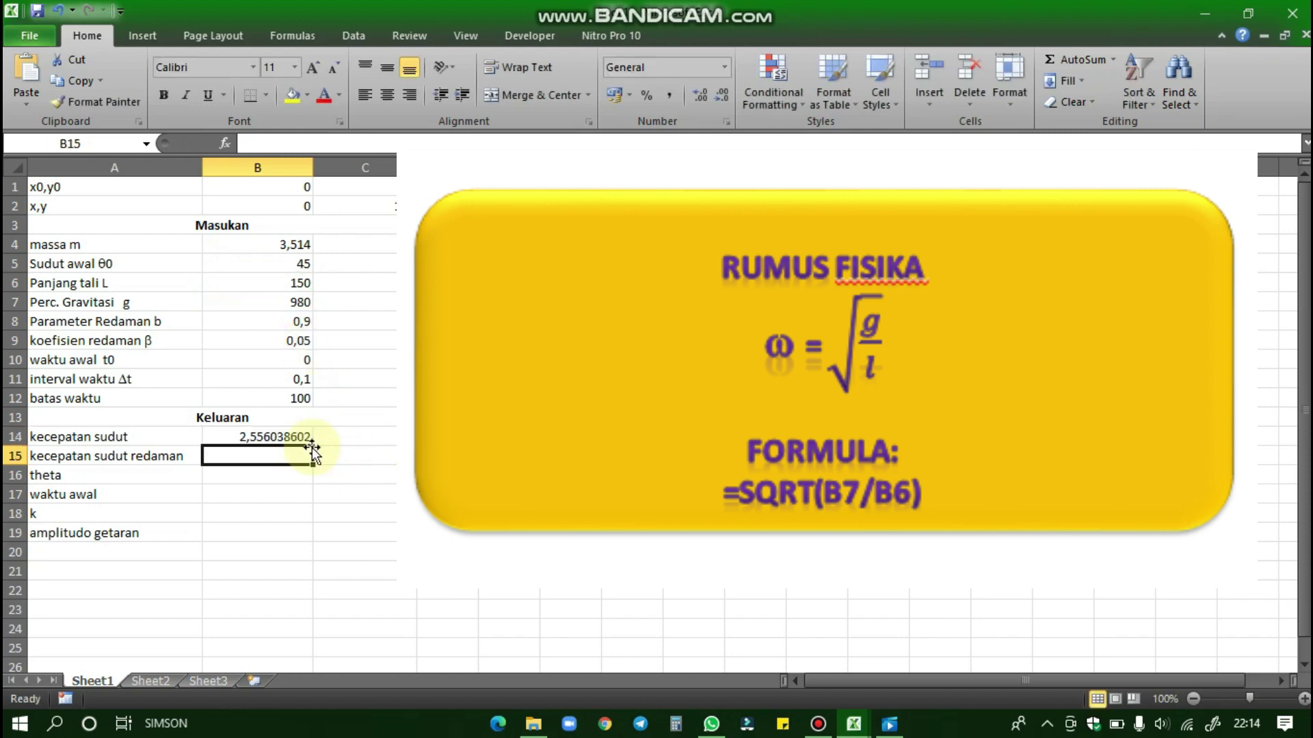
pyautogui.click(276, 440)
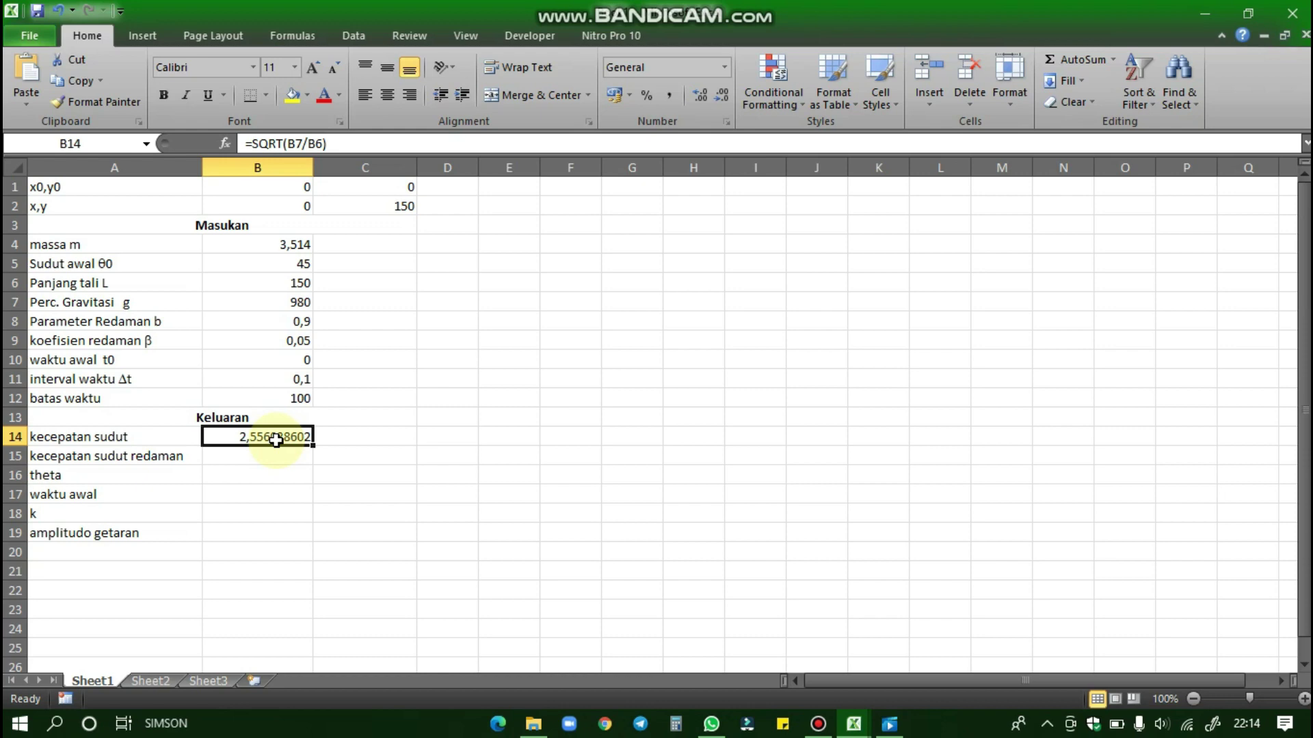
# Calculate kecepatan sudut redaman in cell B15 with the formula =SQRT(B14^2-B9^2)
pyautogui.click(256, 456)
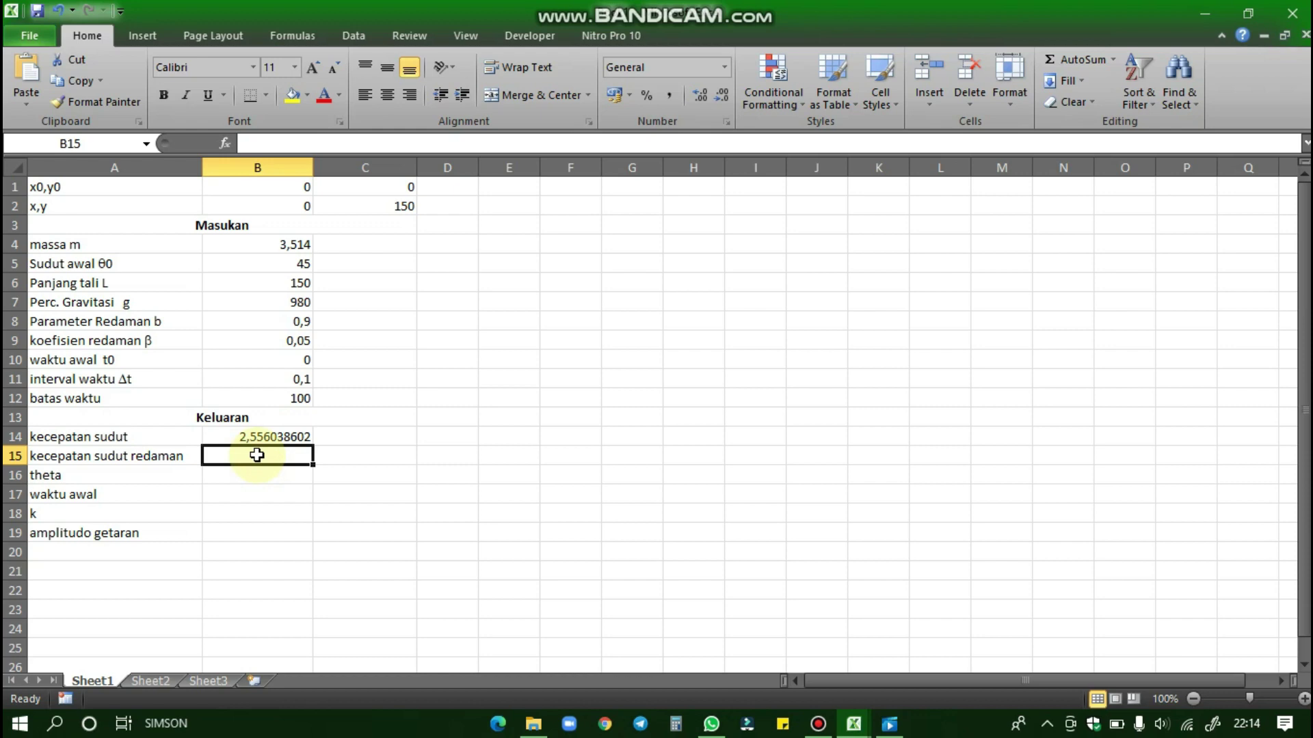
pyautogui.write('=')
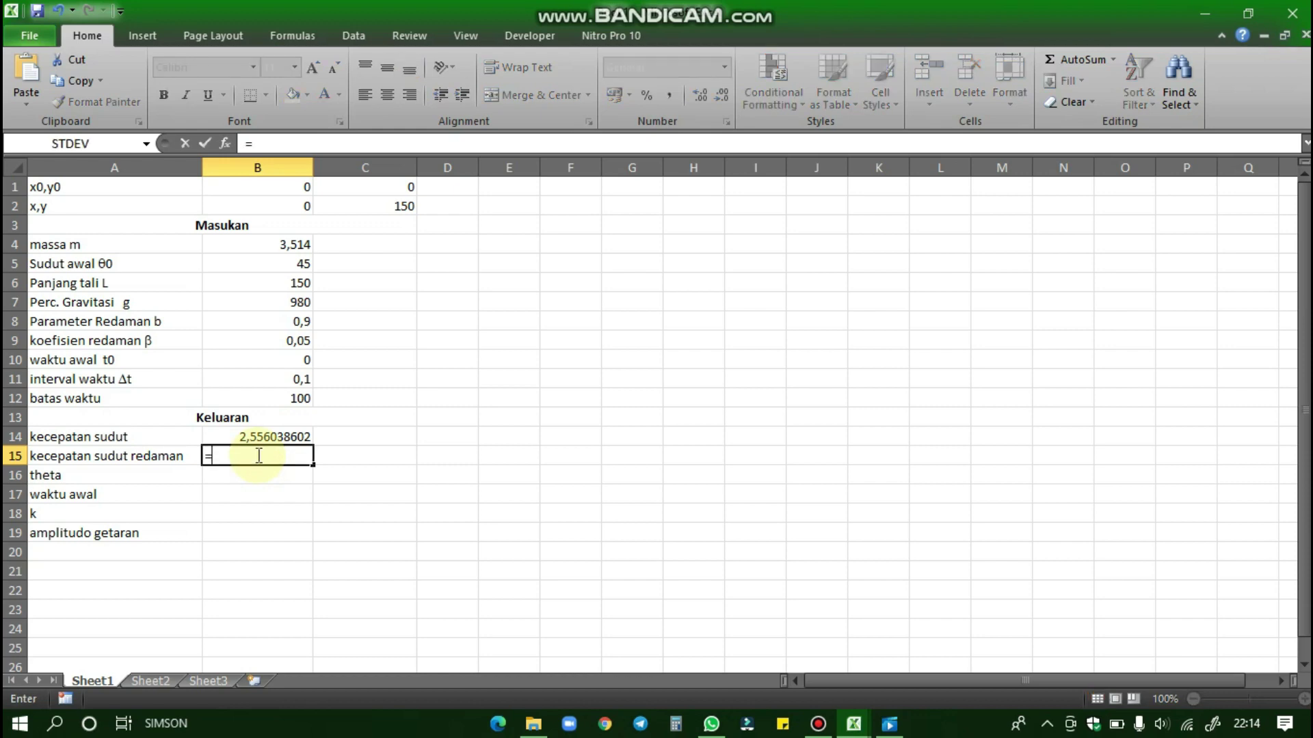
pyautogui.write('SqQ')
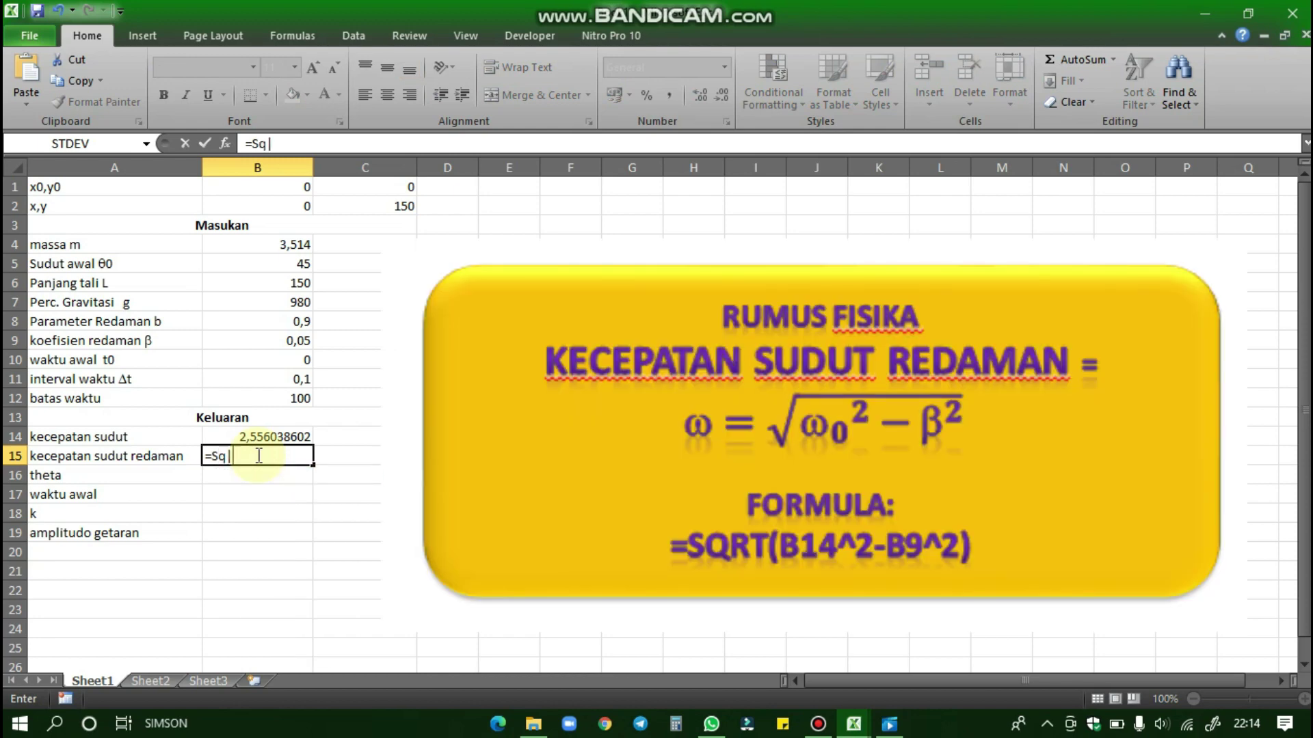
pyautogui.press('BackSpace')
pyautogui.press('BackSpace')
pyautogui.write('QRT(')
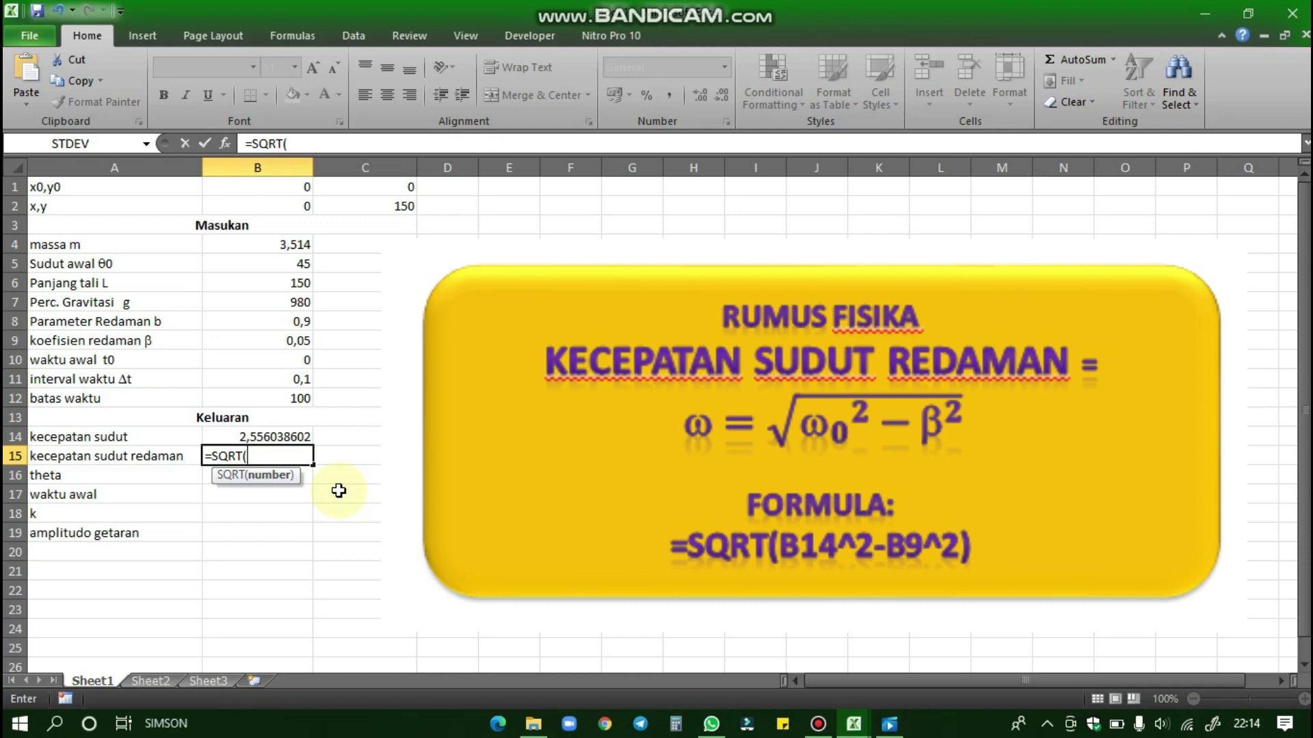
pyautogui.write('B14^2')
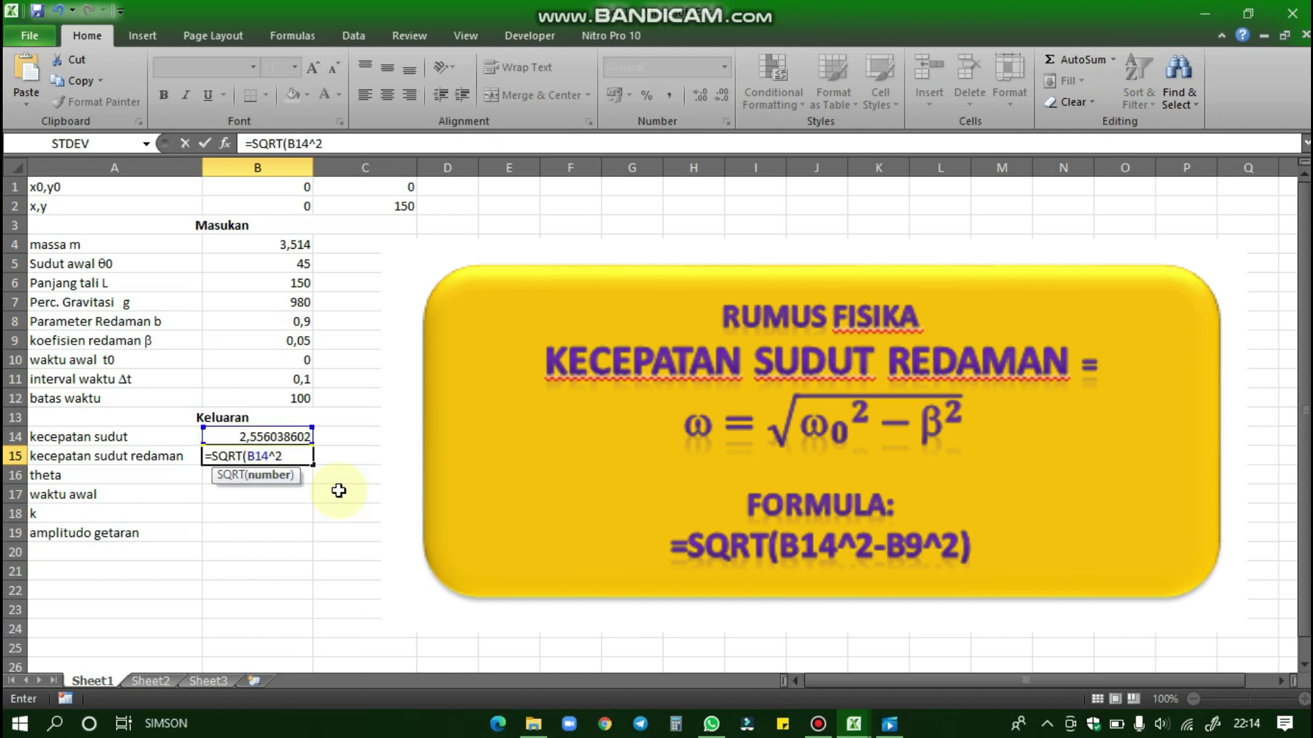
pyautogui.write('-')
pyautogui.press('Up')
pyautogui.press('Up')
pyautogui.press('Up')
pyautogui.press('Up')
pyautogui.press('Up')
pyautogui.press('Up')
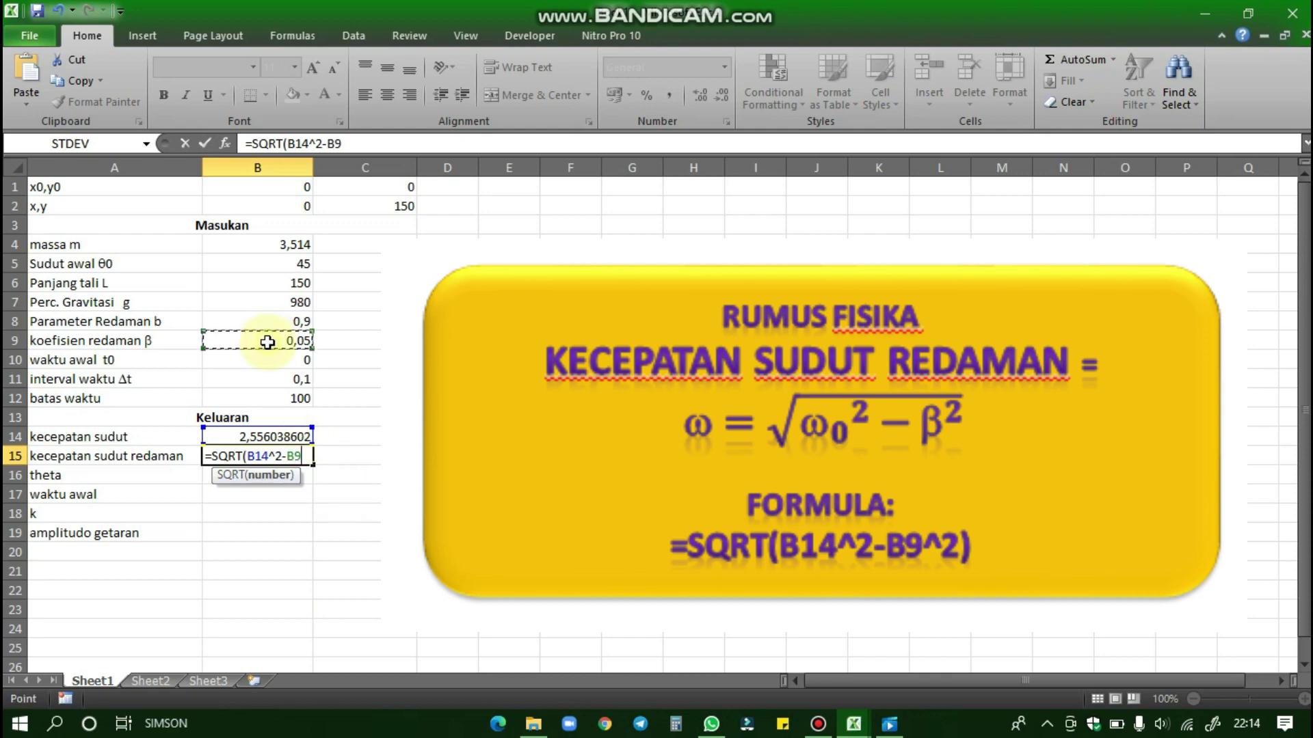
pyautogui.write('^2')
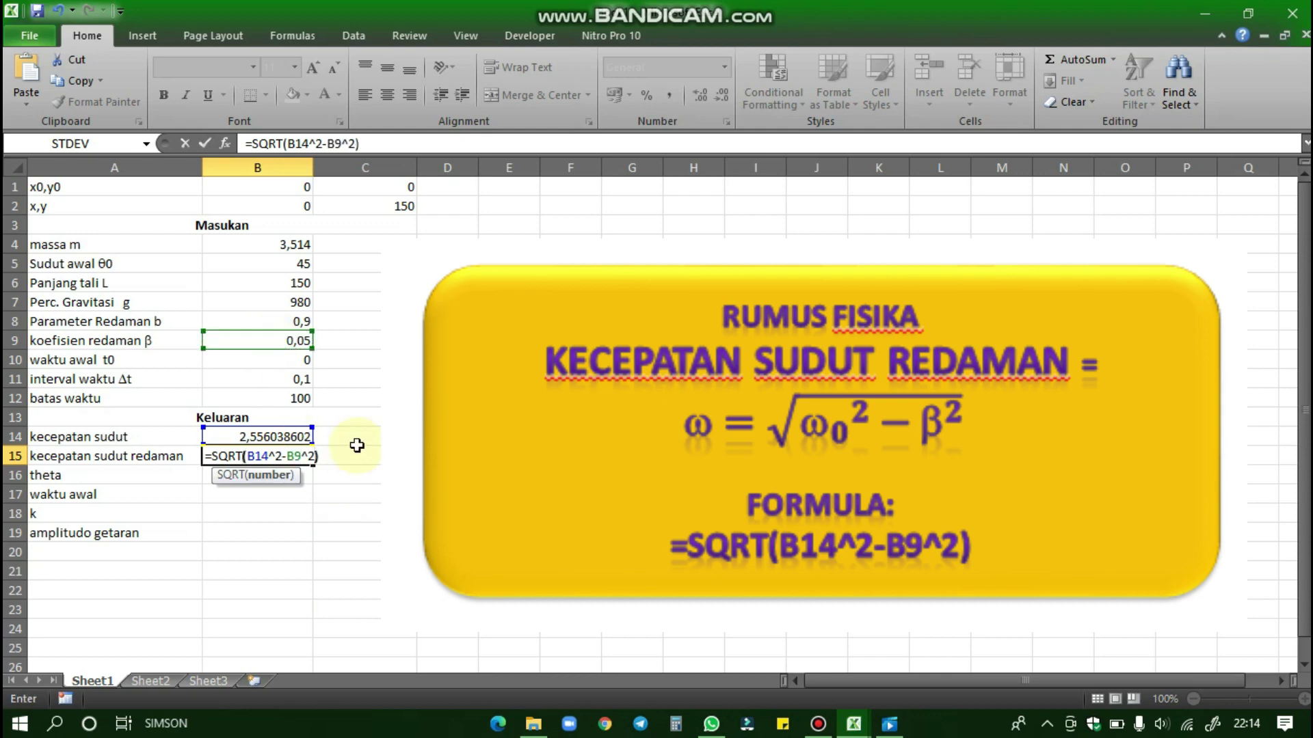
pyautogui.write(')')
pyautogui.press('Return')
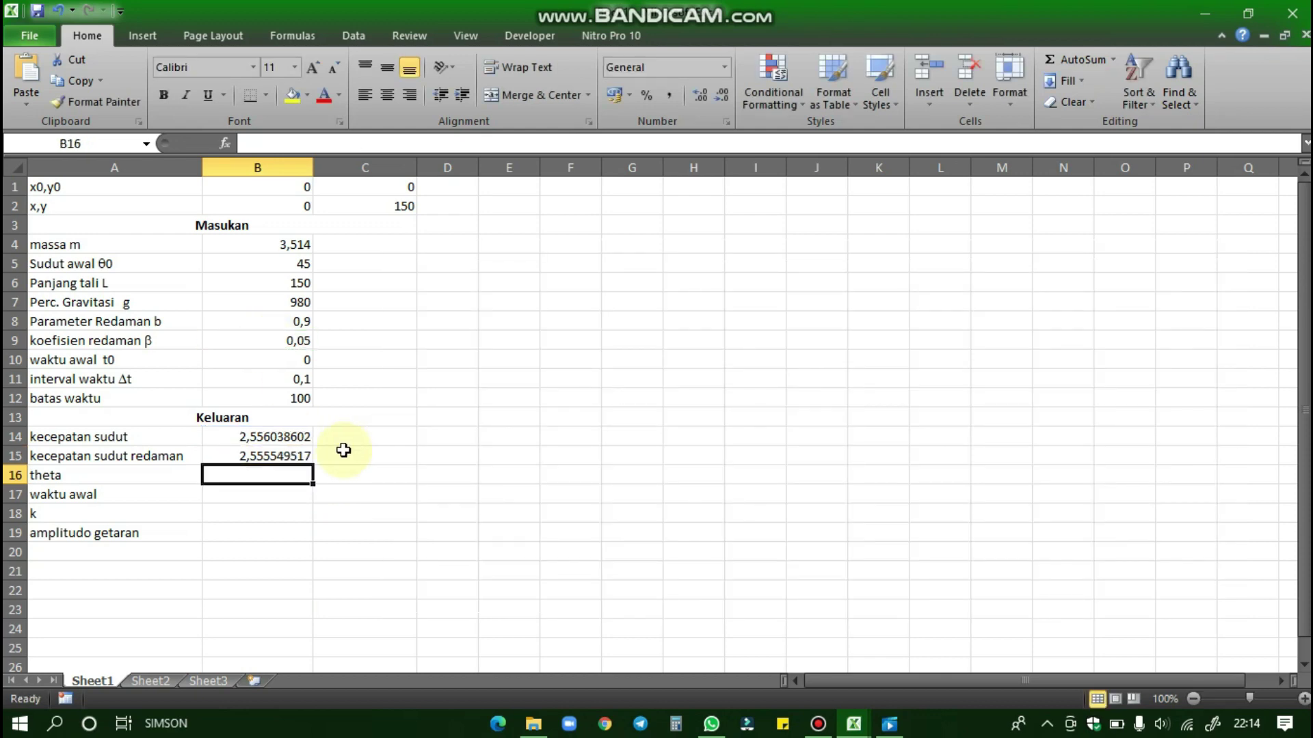
pyautogui.click(295, 456)
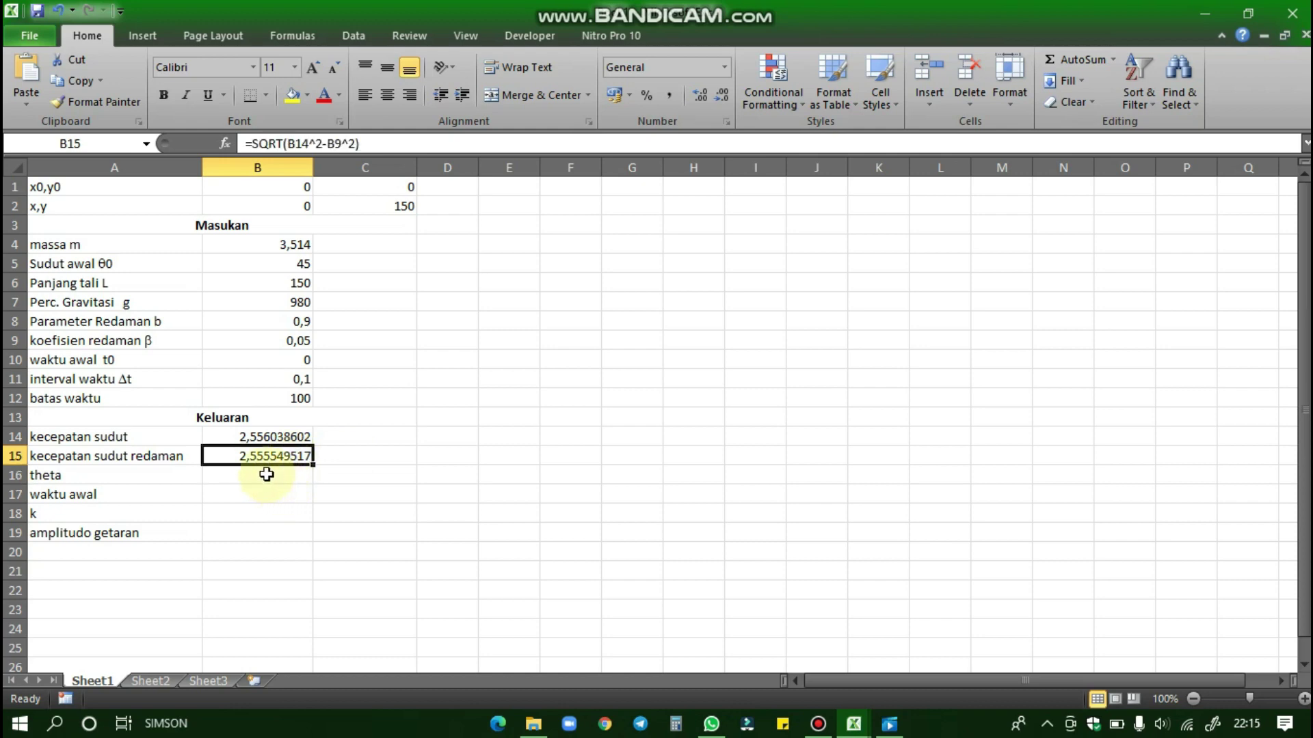
# Calculate theta in cell B16 with the formula =B5*COS(B15*B17)*EXP(-B9*B17)
pyautogui.click(263, 471)
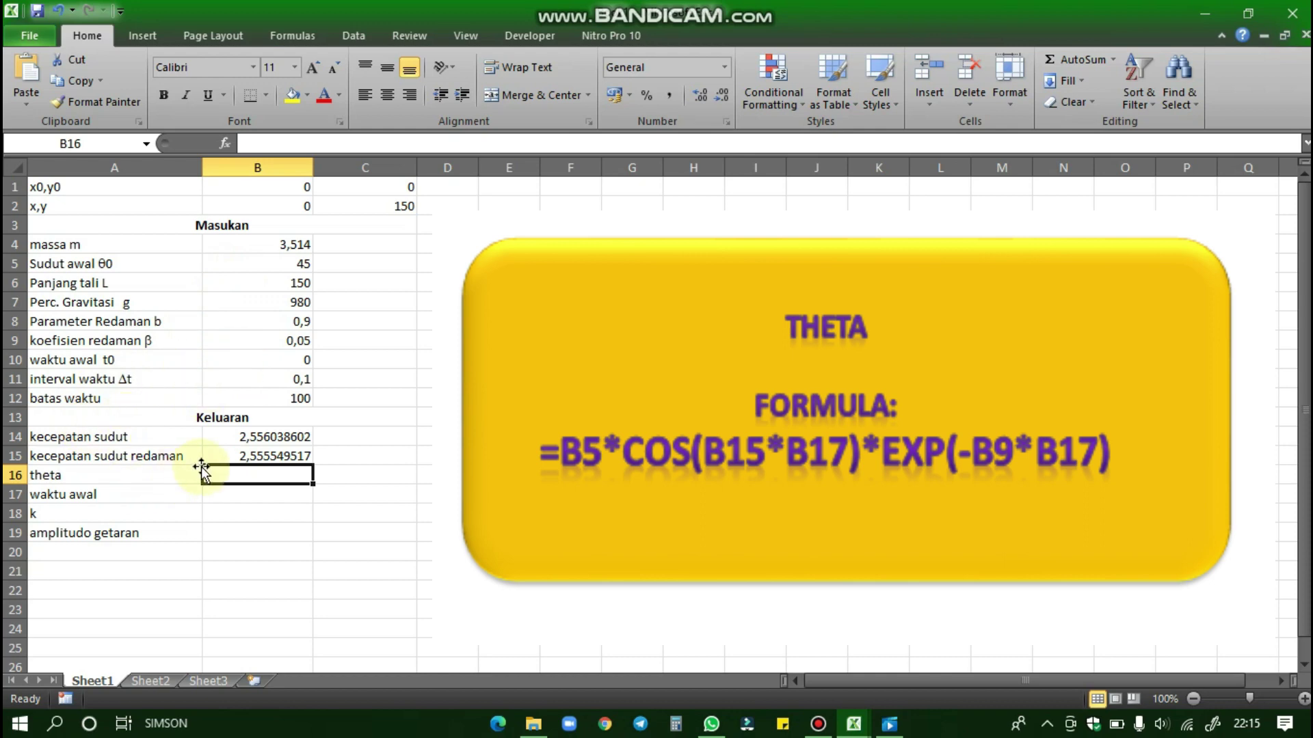
pyautogui.click(262, 490)
pyautogui.click(251, 472)
pyautogui.write('=B')
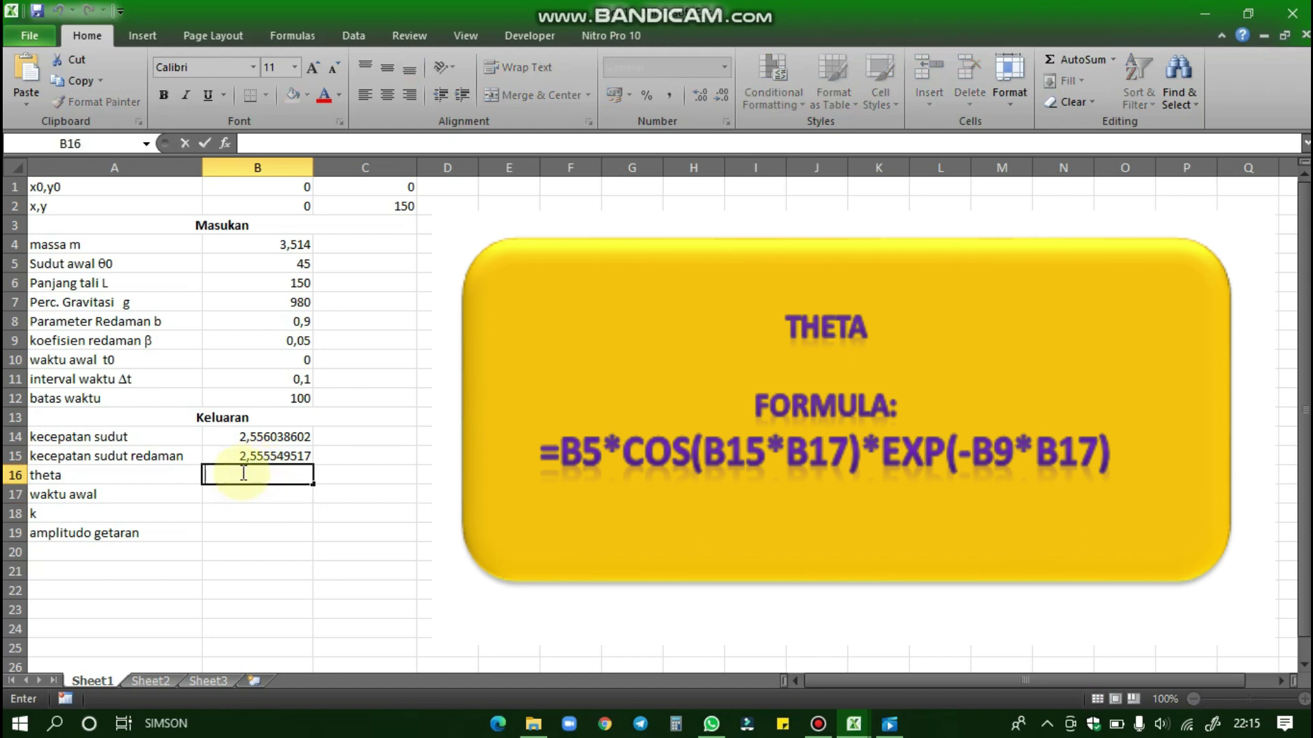
pyautogui.write('5')
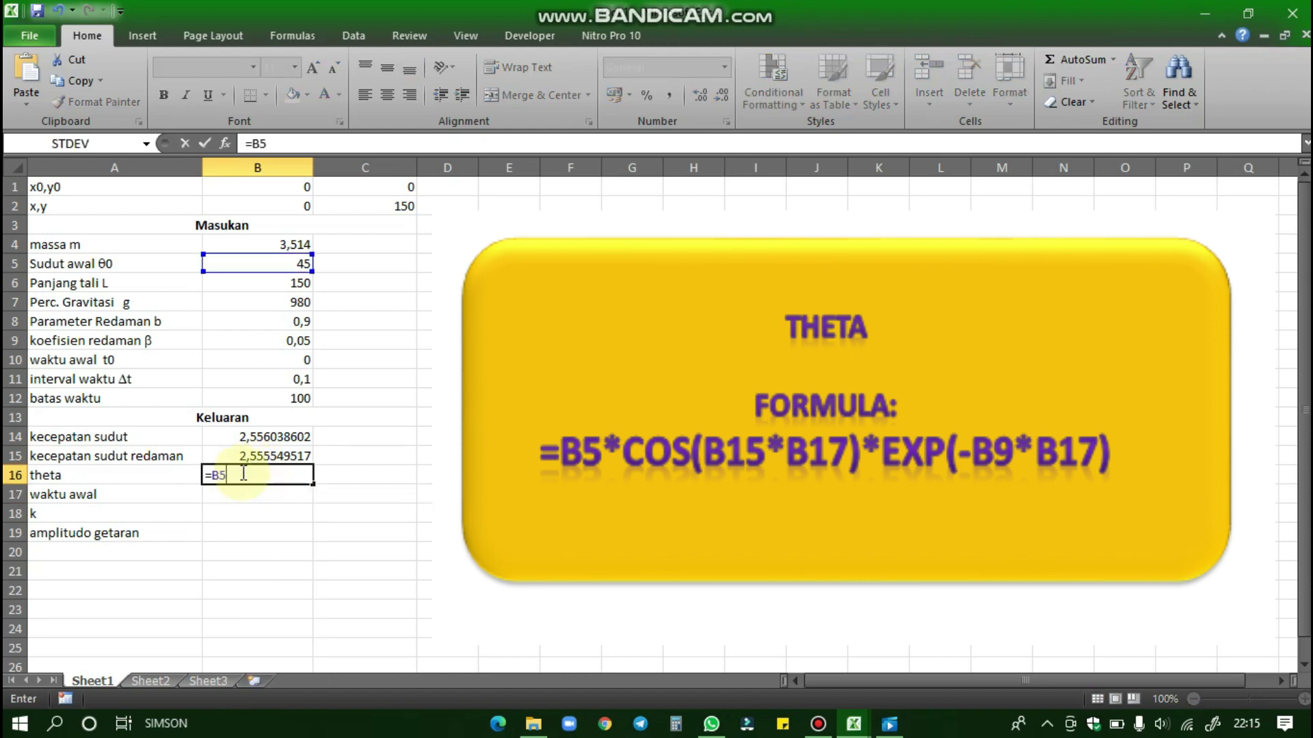
pyautogui.write('*COS(')
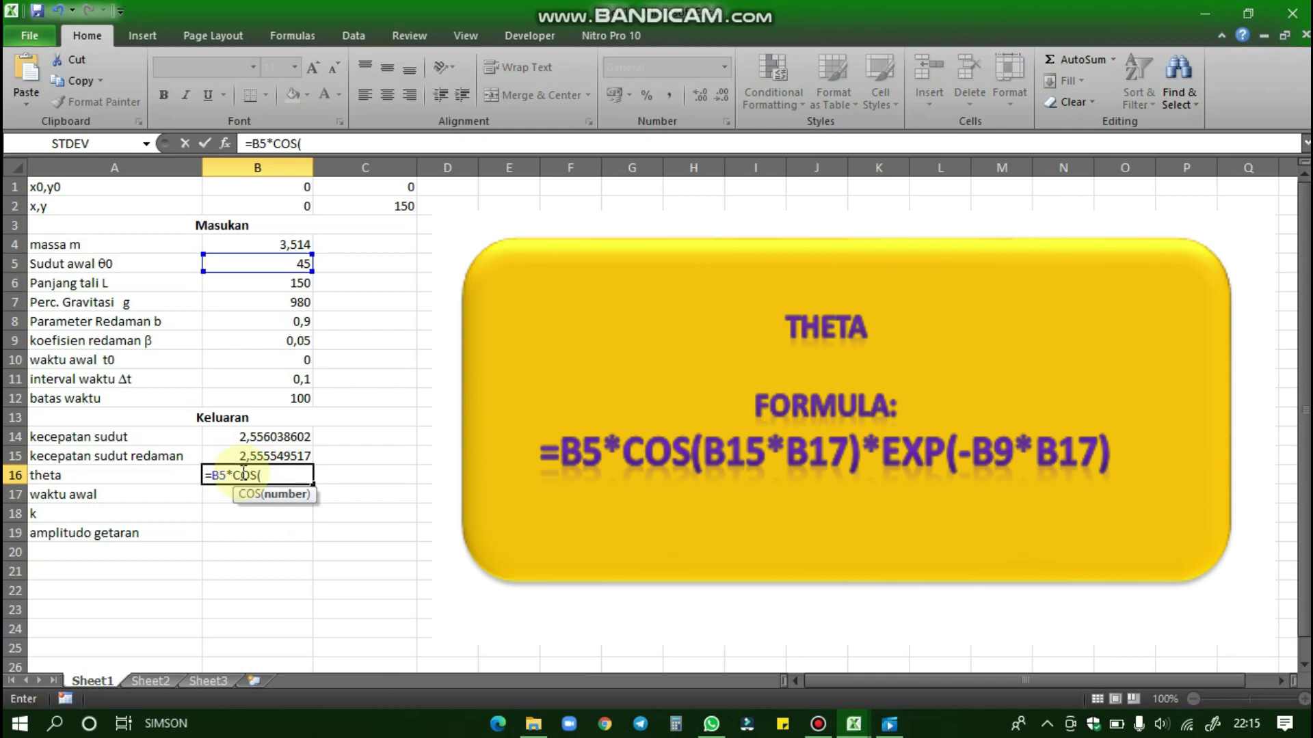
pyautogui.write('B!5*')
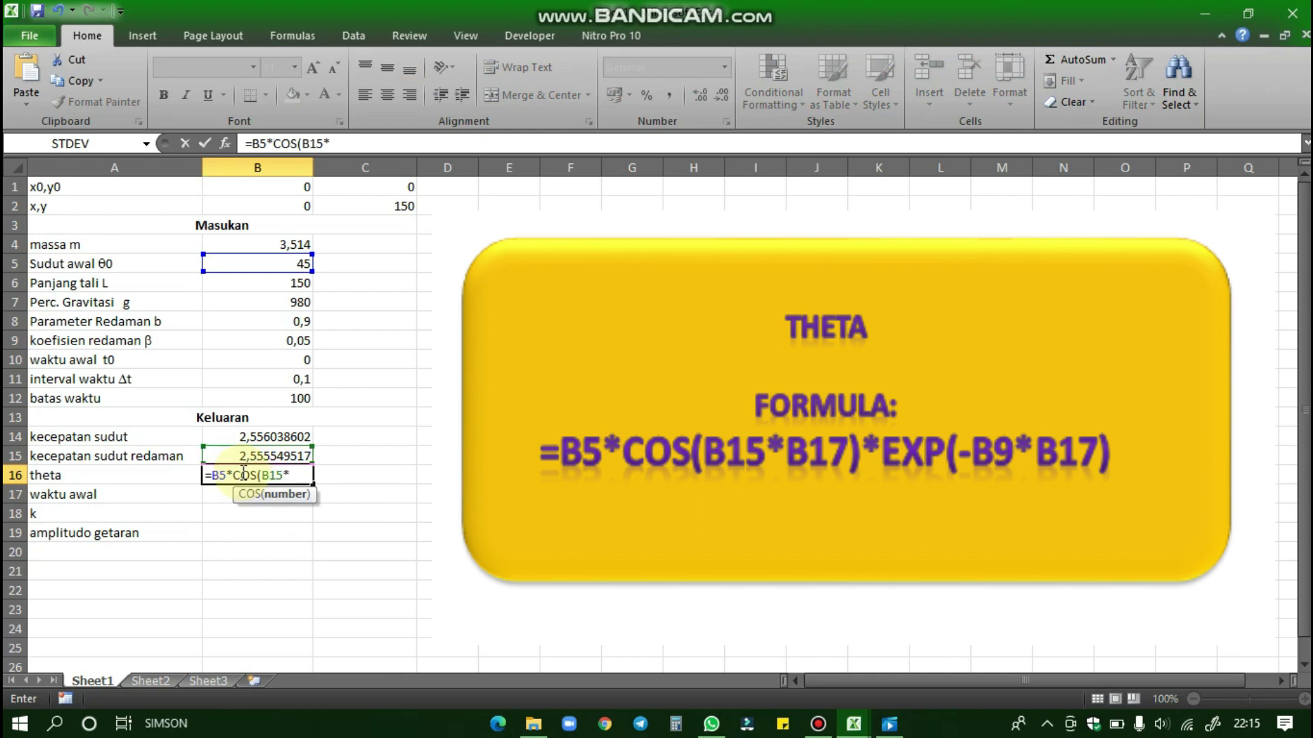
pyautogui.write('B17)*')
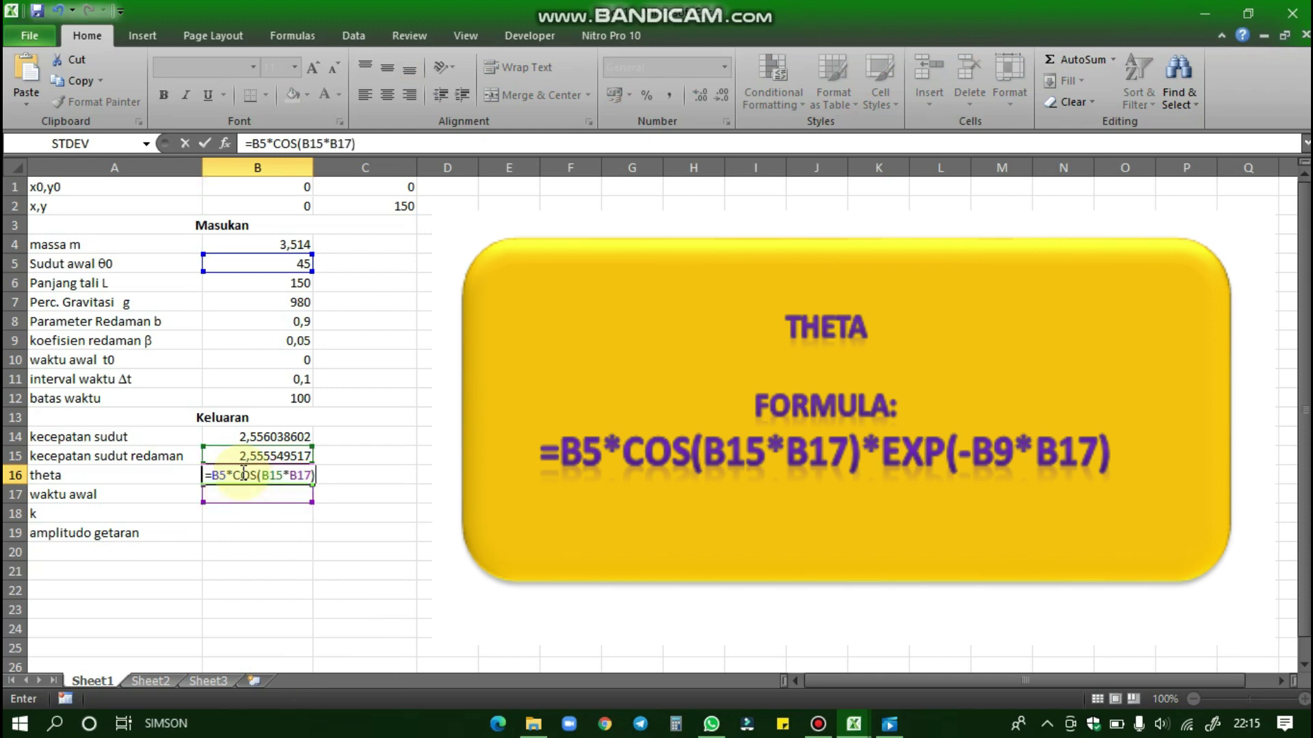
pyautogui.write('E')
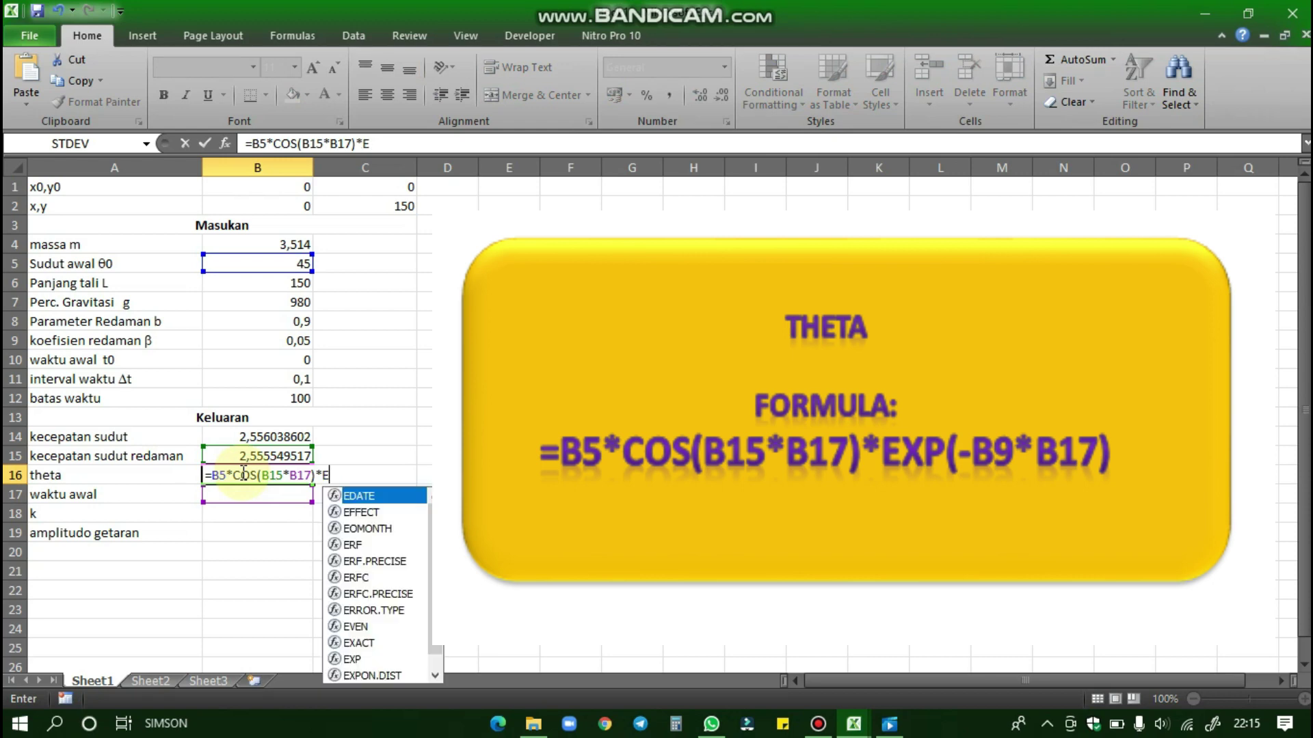
pyautogui.write('XP(-B')
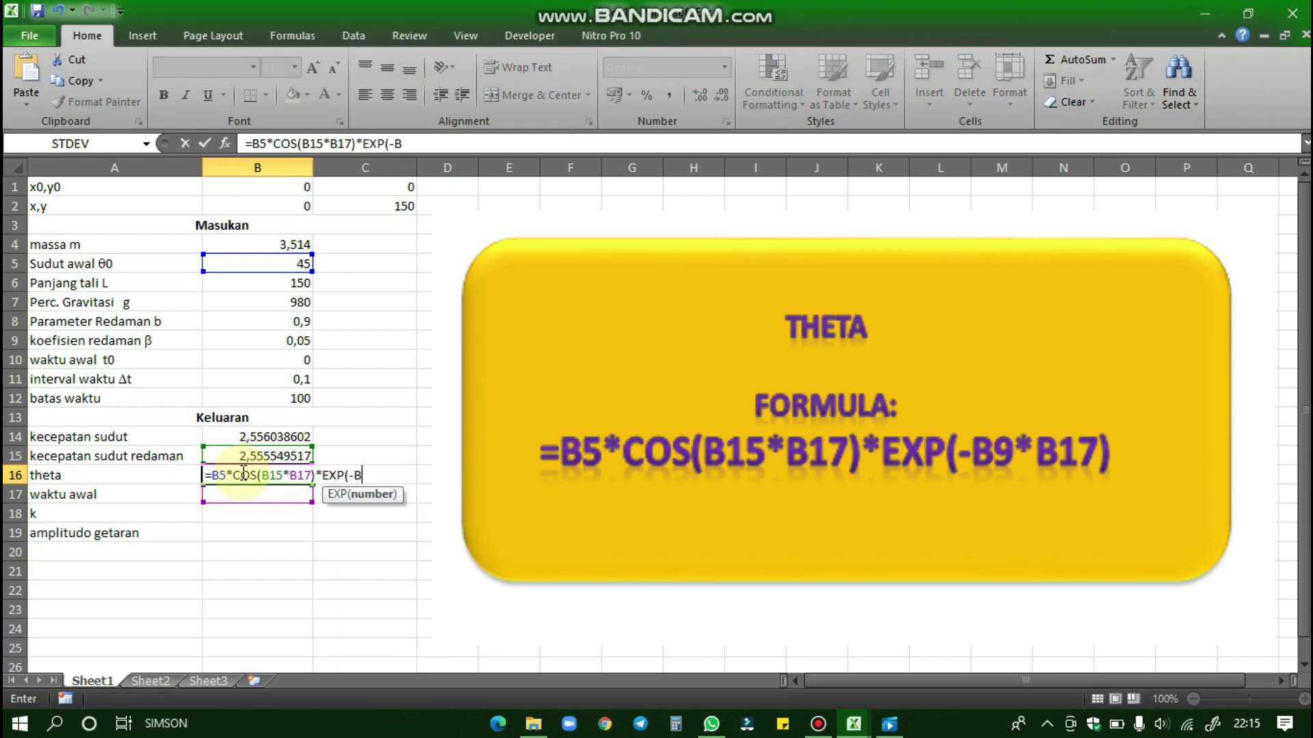
pyautogui.write('9*B17)')
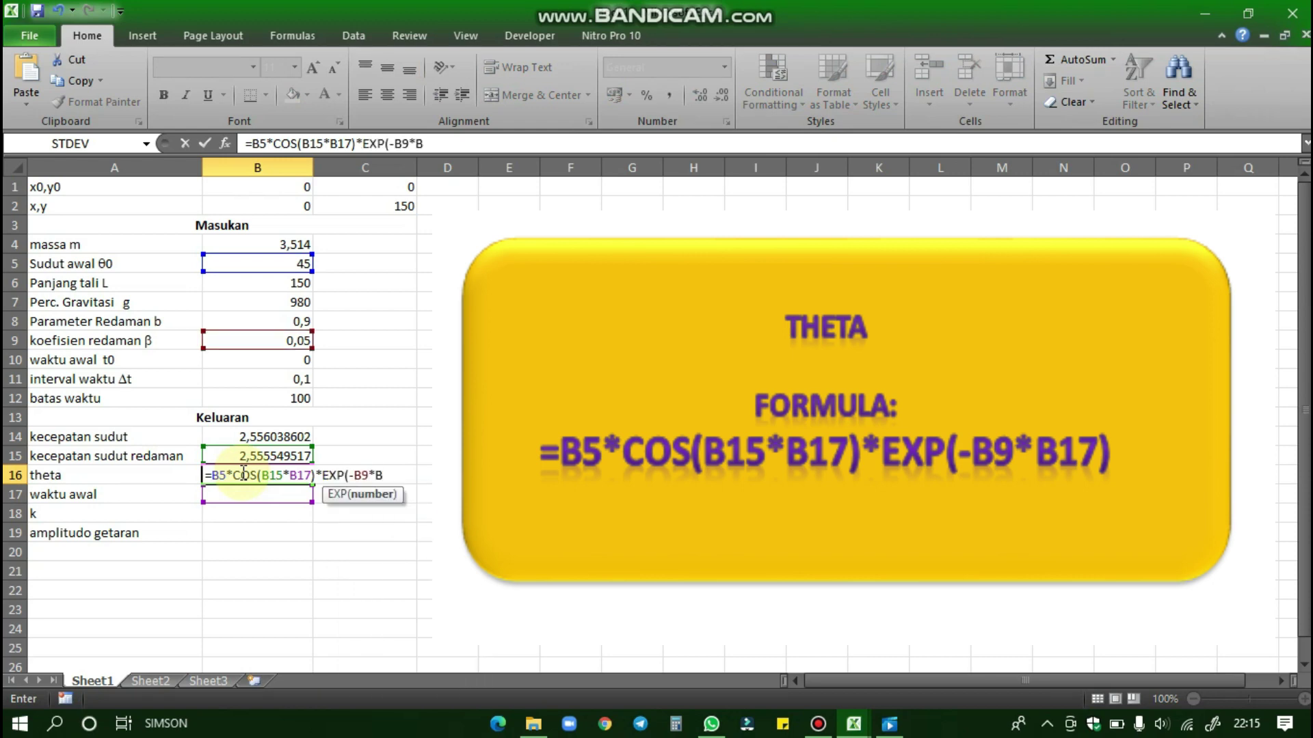
pyautogui.press('Return')
pyautogui.click(212, 476)
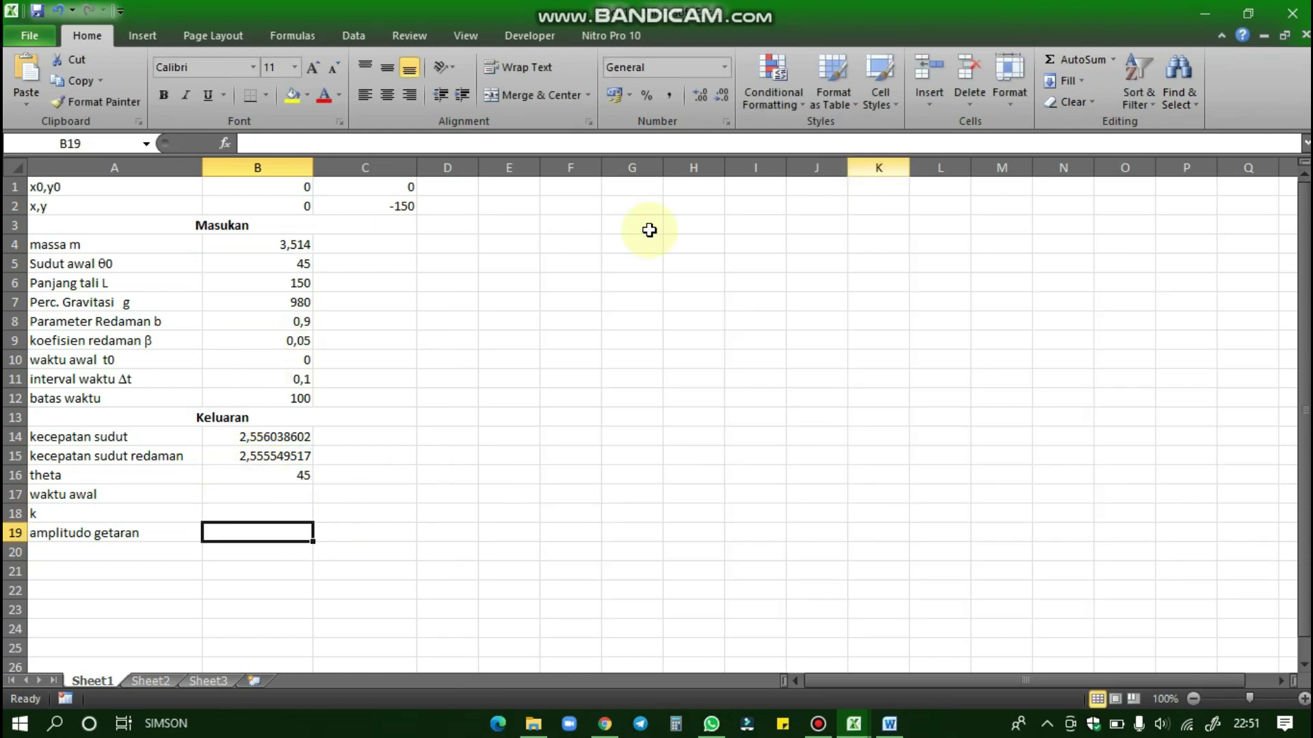
# Set waktu awal in cell B17 to 0 and calculate k in cell B18 with the formula =B4*B7/B6
pyautogui.click(292, 493)
pyautogui.write('0')
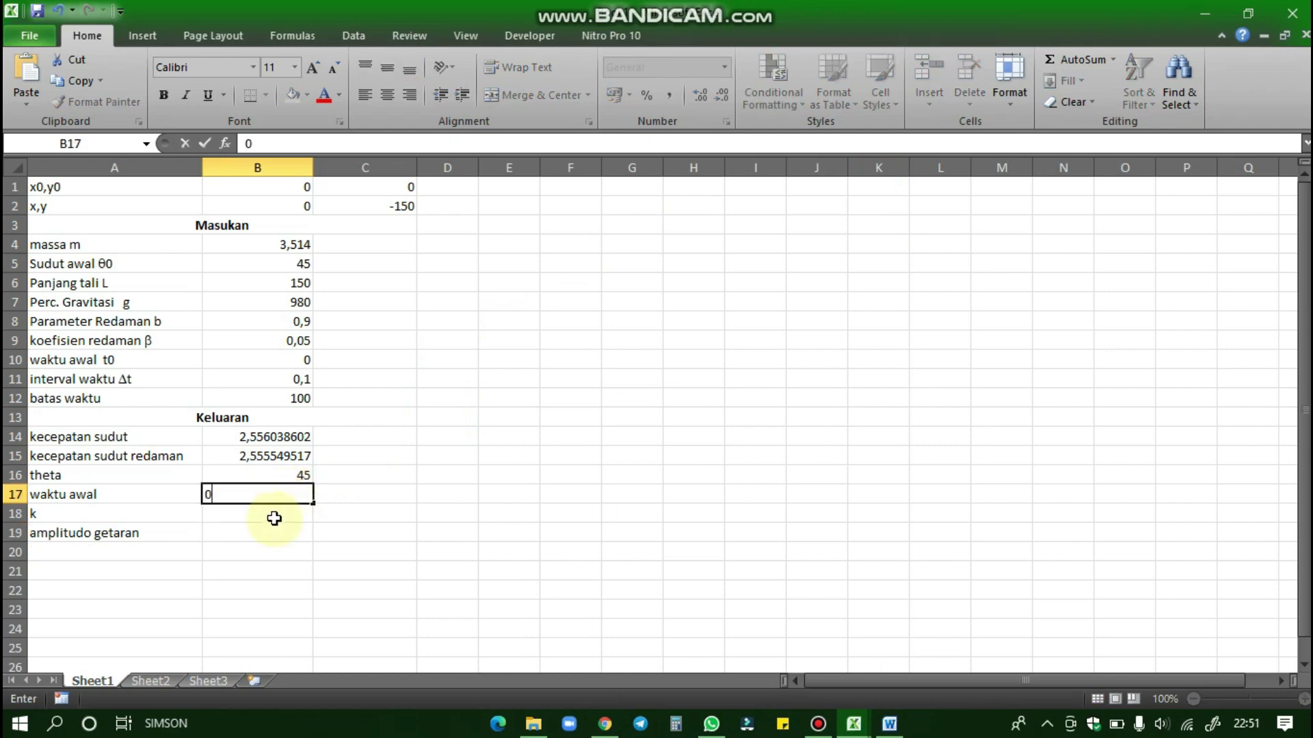
pyautogui.doubleClick(268, 519)
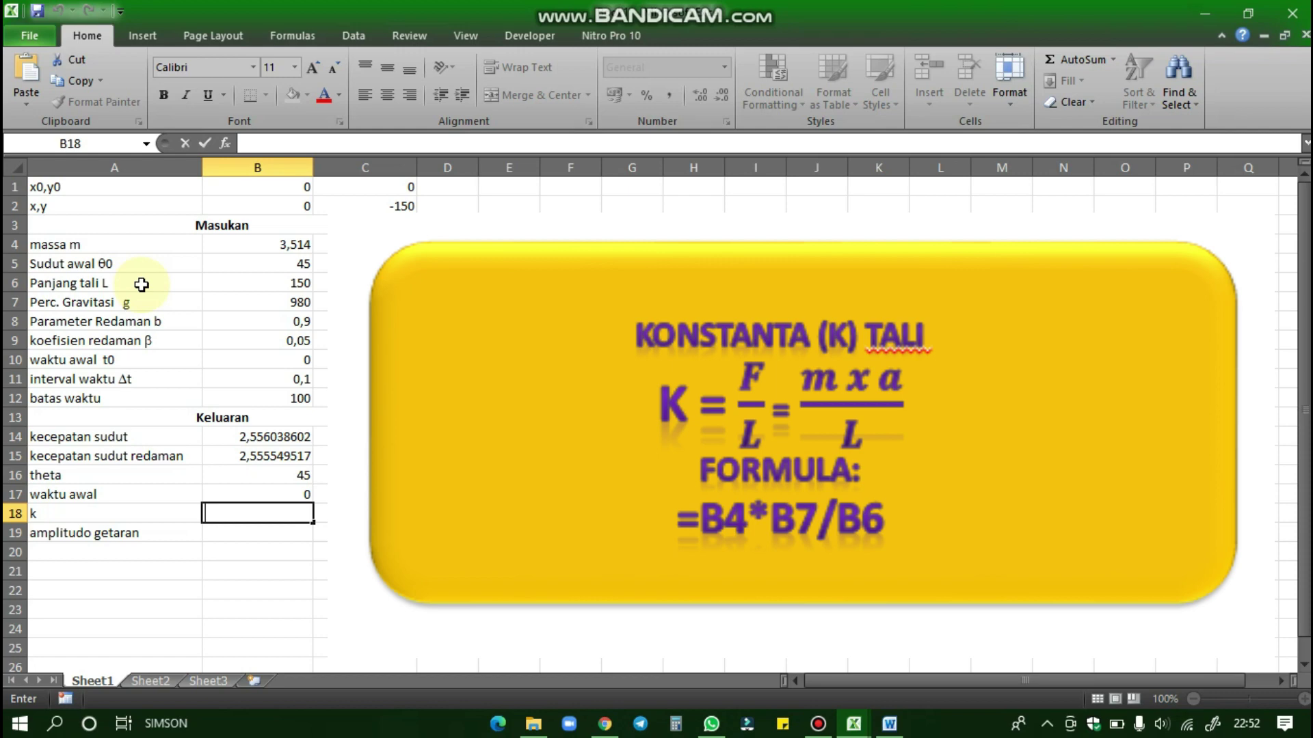
pyautogui.write('=')
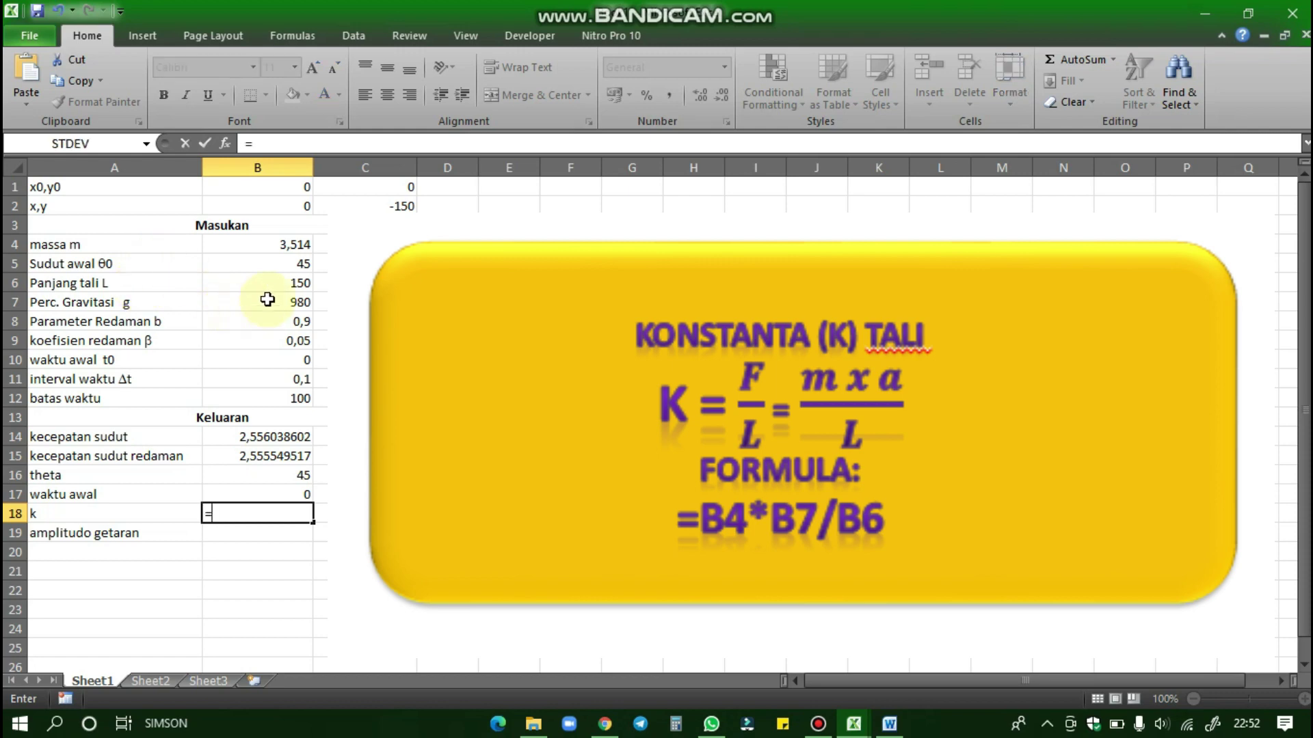
pyautogui.click(264, 245)
pyautogui.write('*')
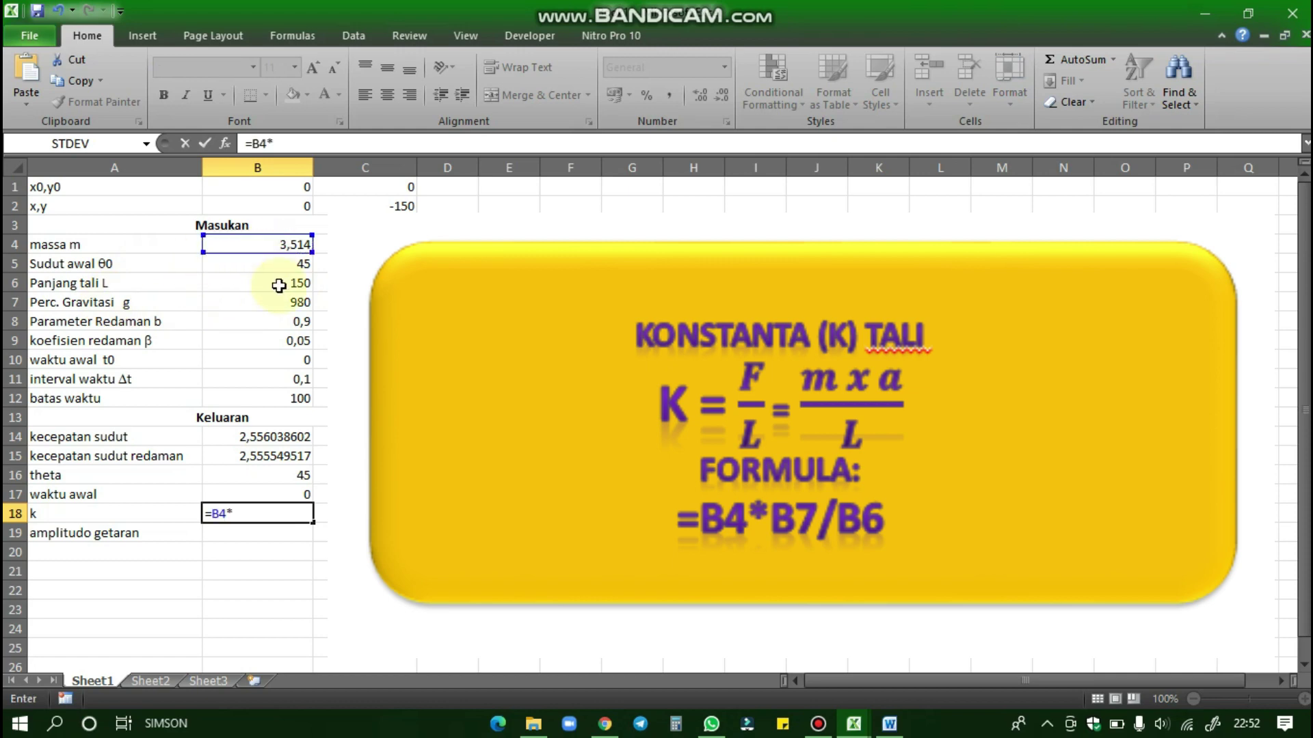
pyautogui.click(257, 302)
pyautogui.write('/')
pyautogui.click(257, 283)
pyautogui.press('Return')
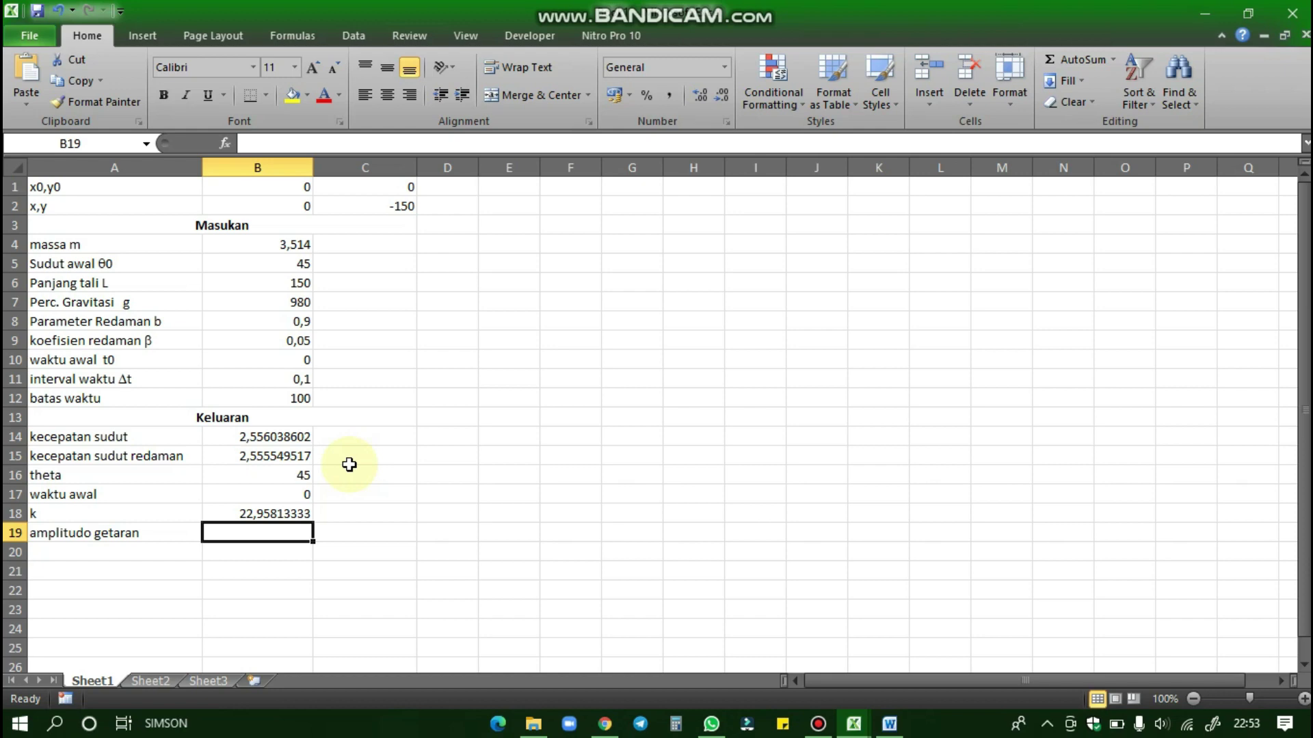
pyautogui.press('Return')
pyautogui.press('Down')
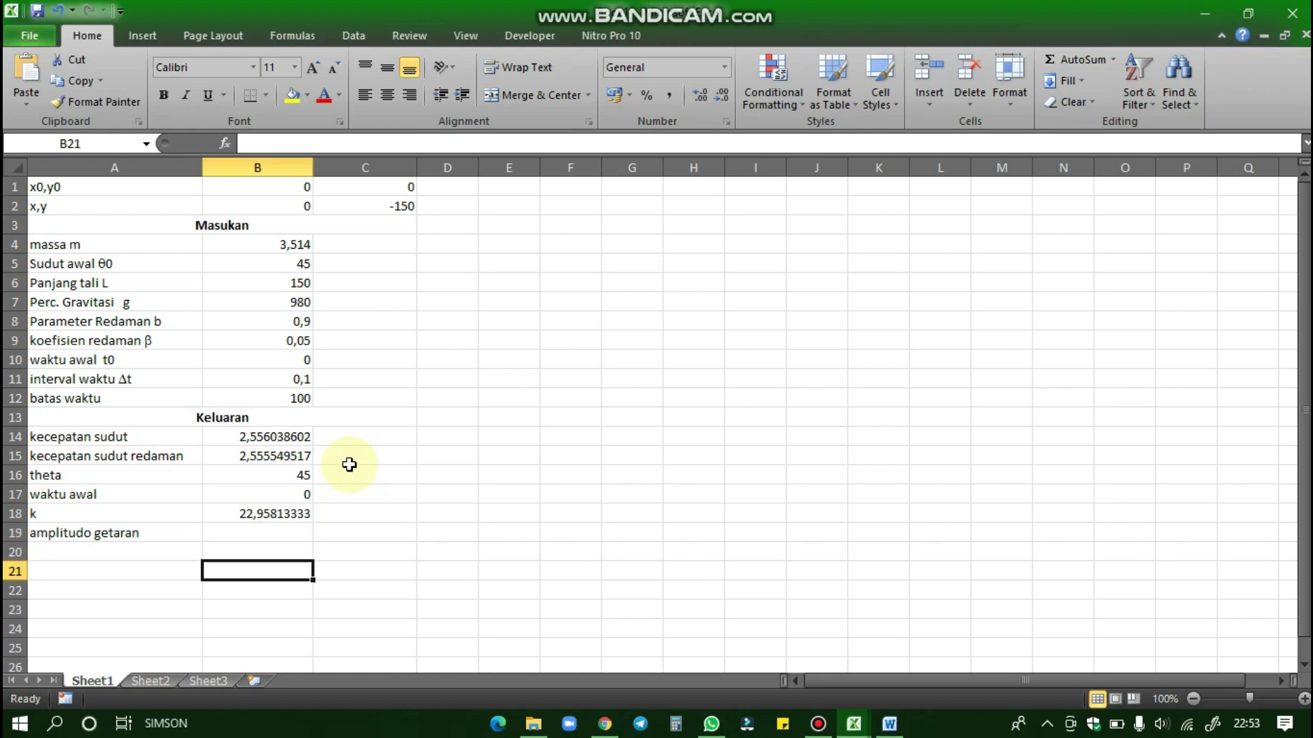
pyautogui.press('Up')
pyautogui.press('Up')
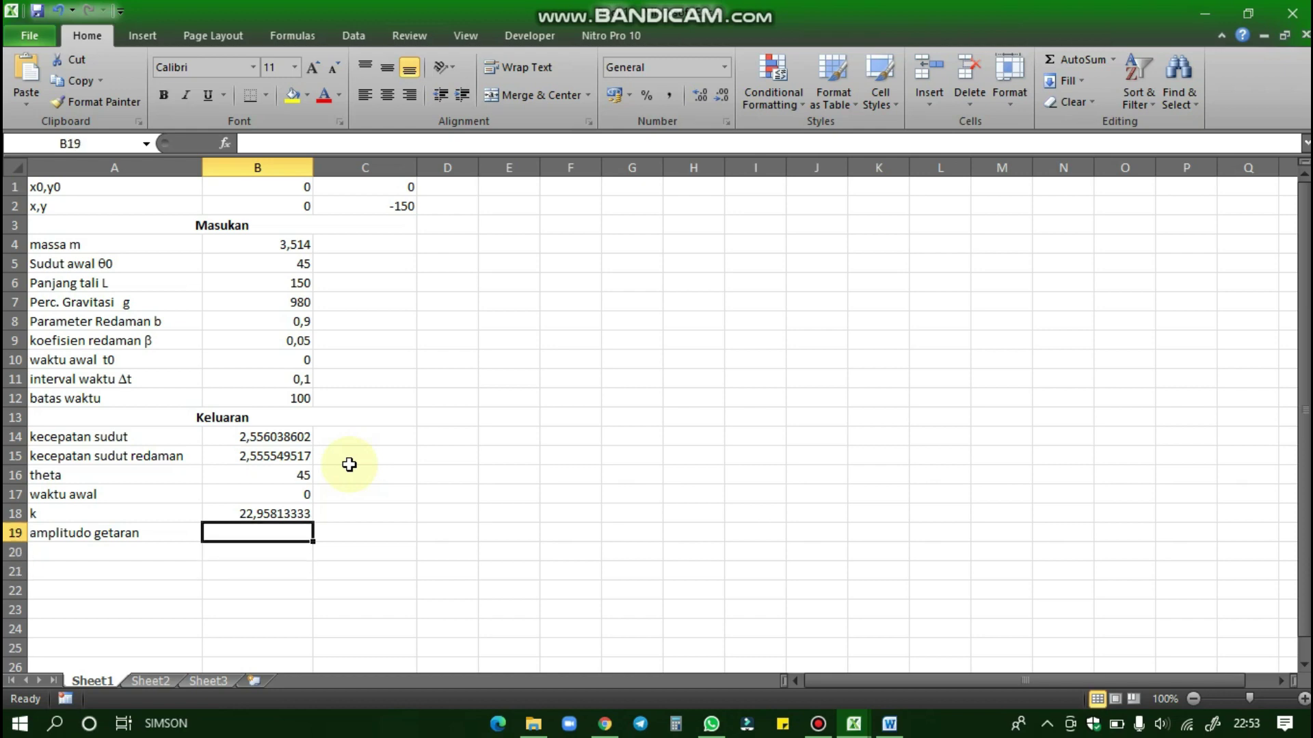
pyautogui.hotkey('shift', 'Down')
pyautogui.hotkey('shift', 'Down')
pyautogui.hotkey('shift', 'Down')
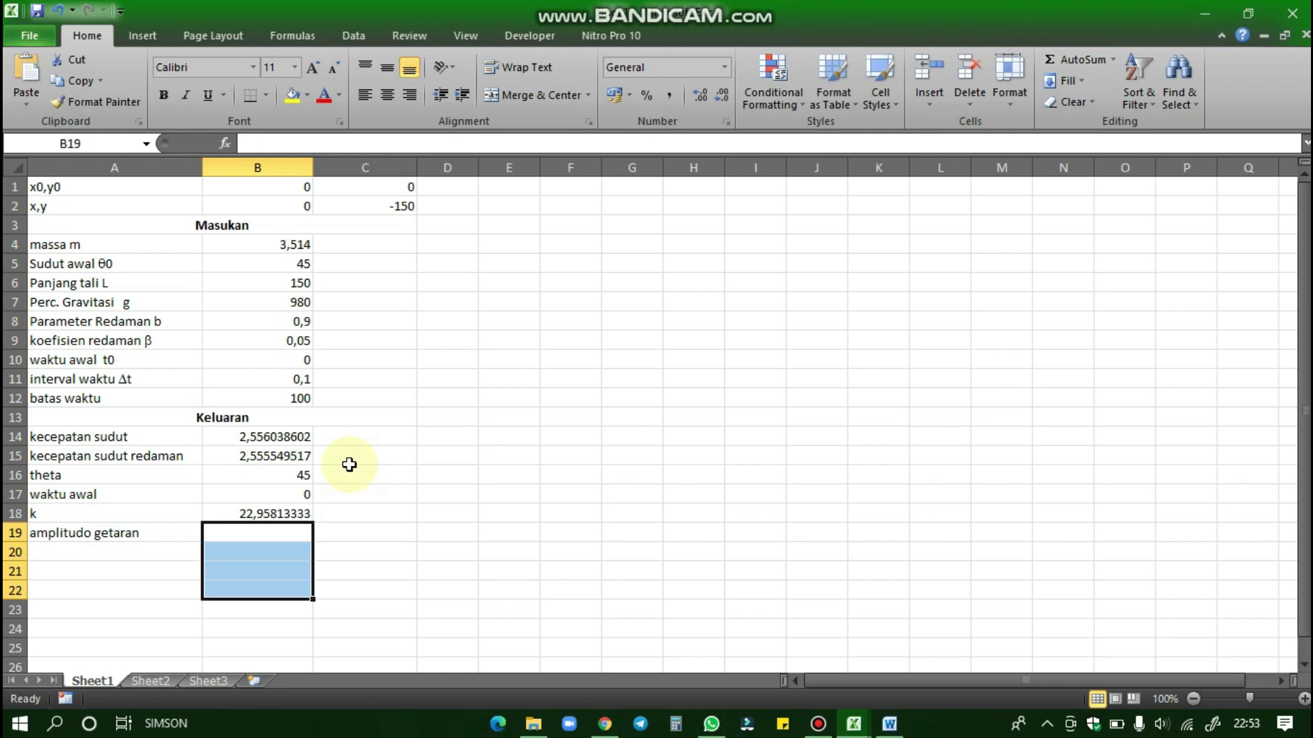
pyautogui.doubleClick(272, 534)
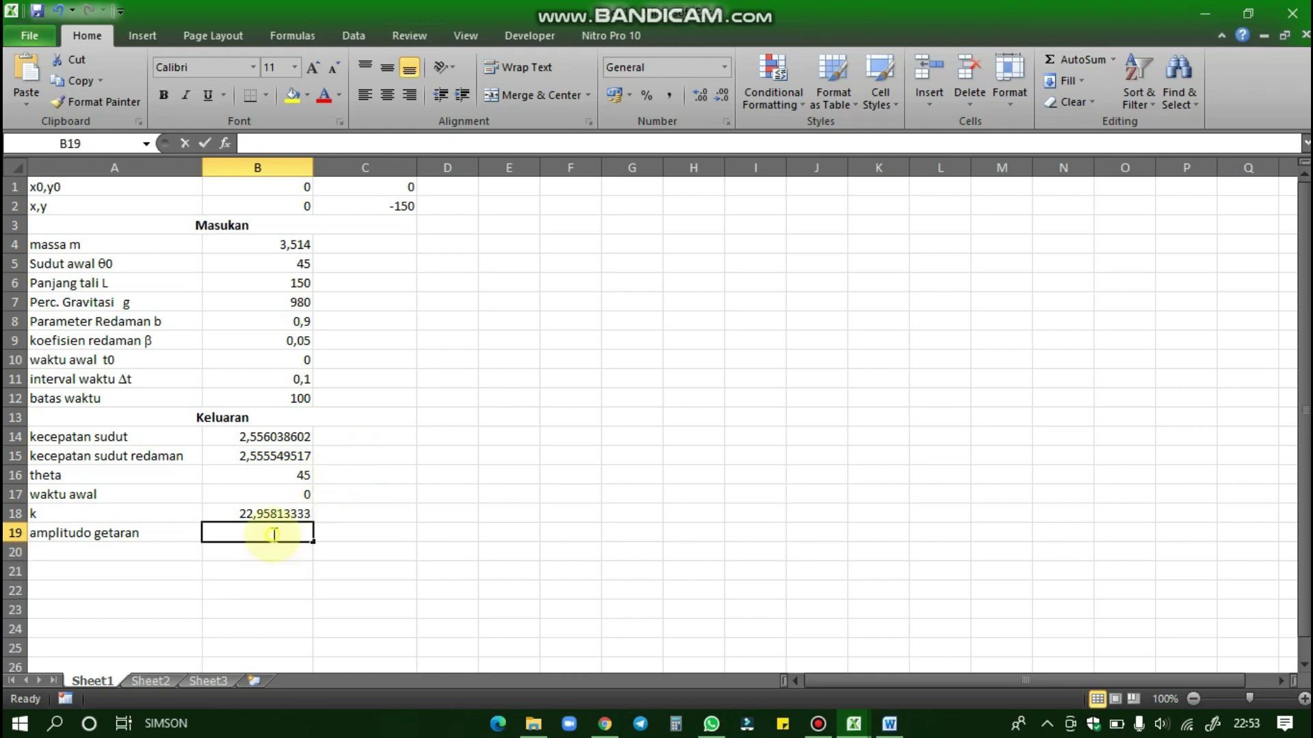
pyautogui.press('Escape')
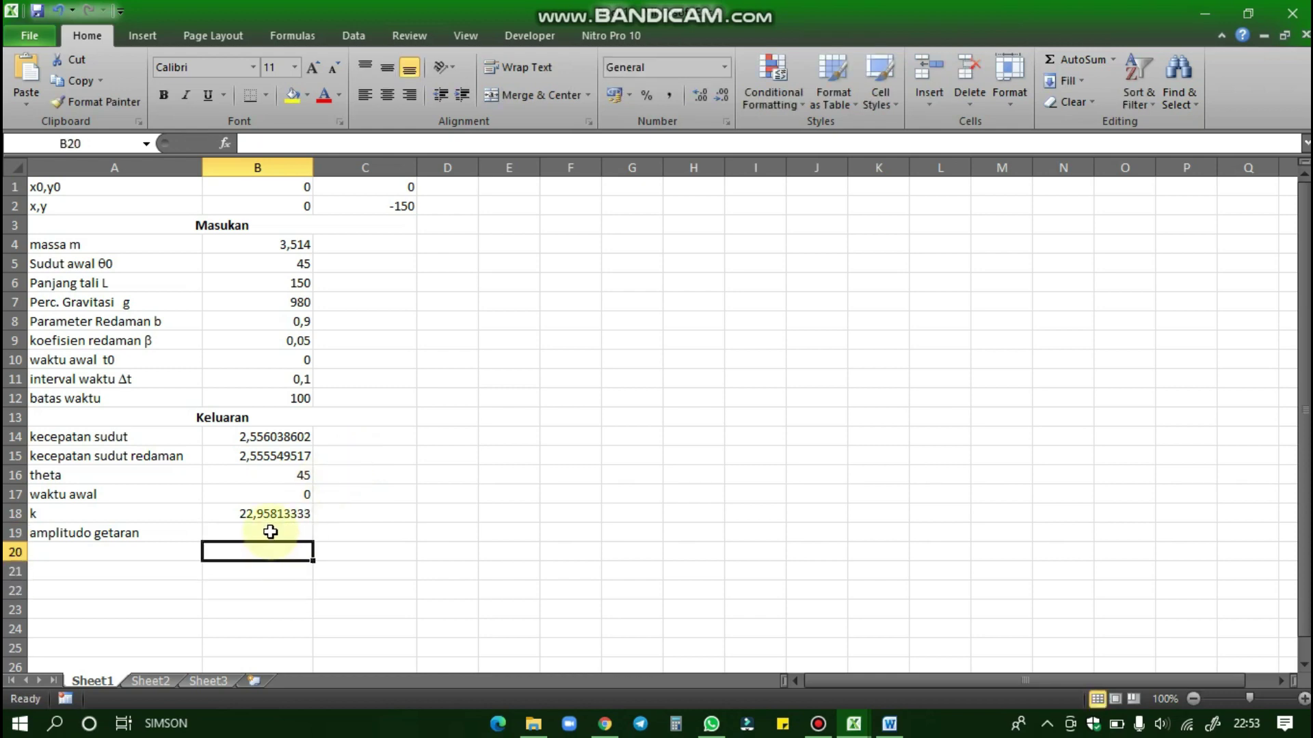
# Start a formula with an equals sign in cell B19 for amplitudo getaran
pyautogui.doubleClick(273, 533)
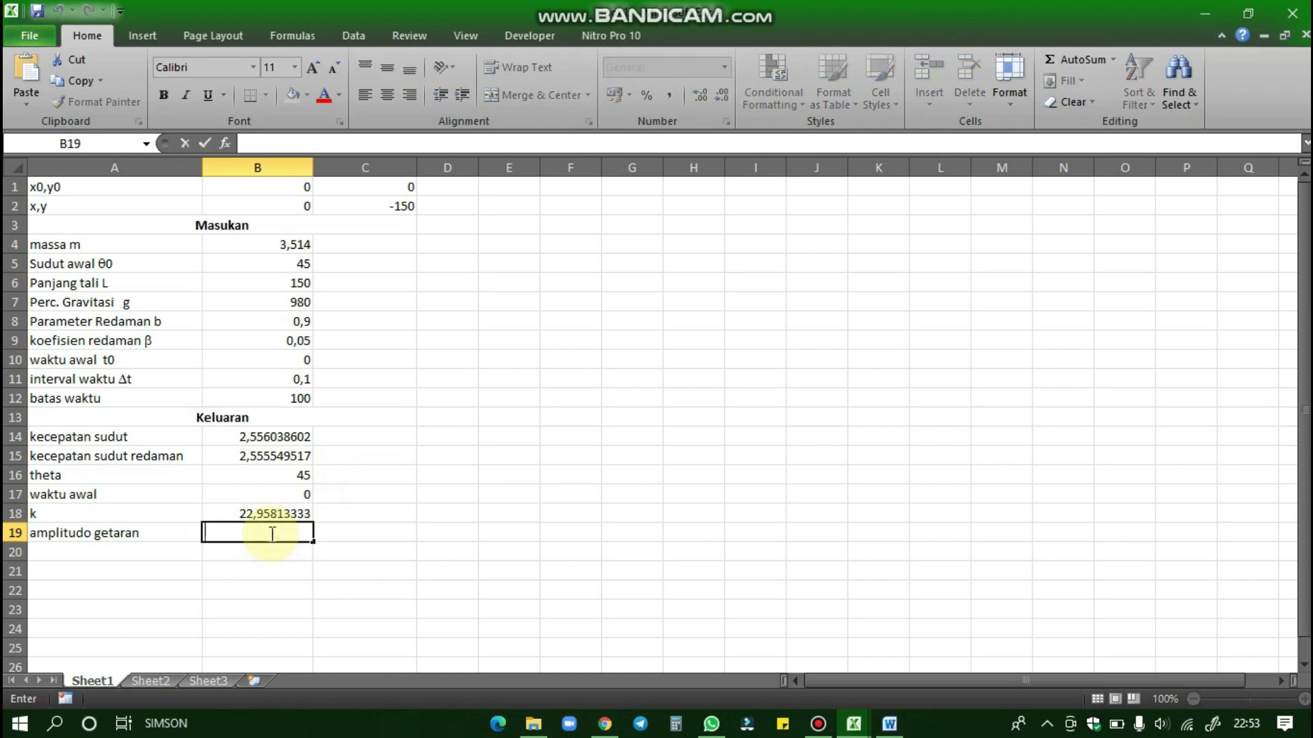
pyautogui.write('=')
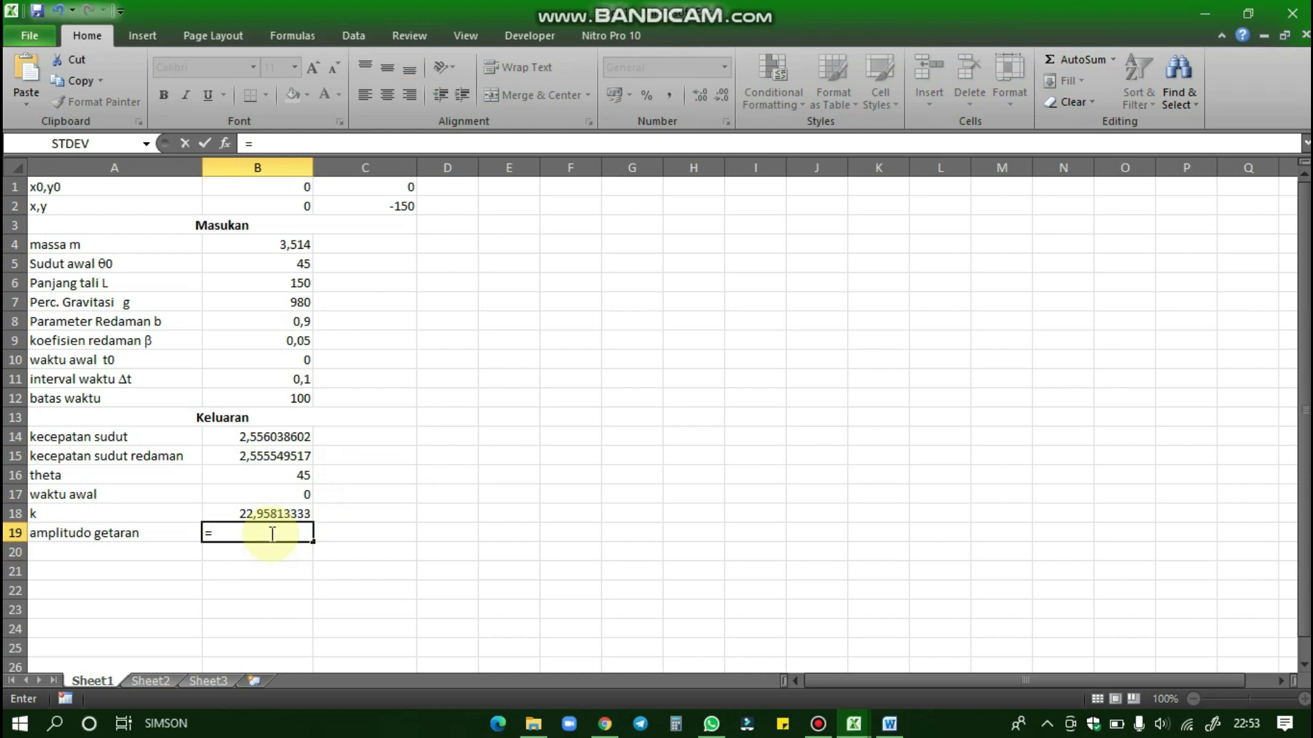
pyautogui.write('/*^')
pyautogui.write('SW')
pyautogui.press('BackSpace')
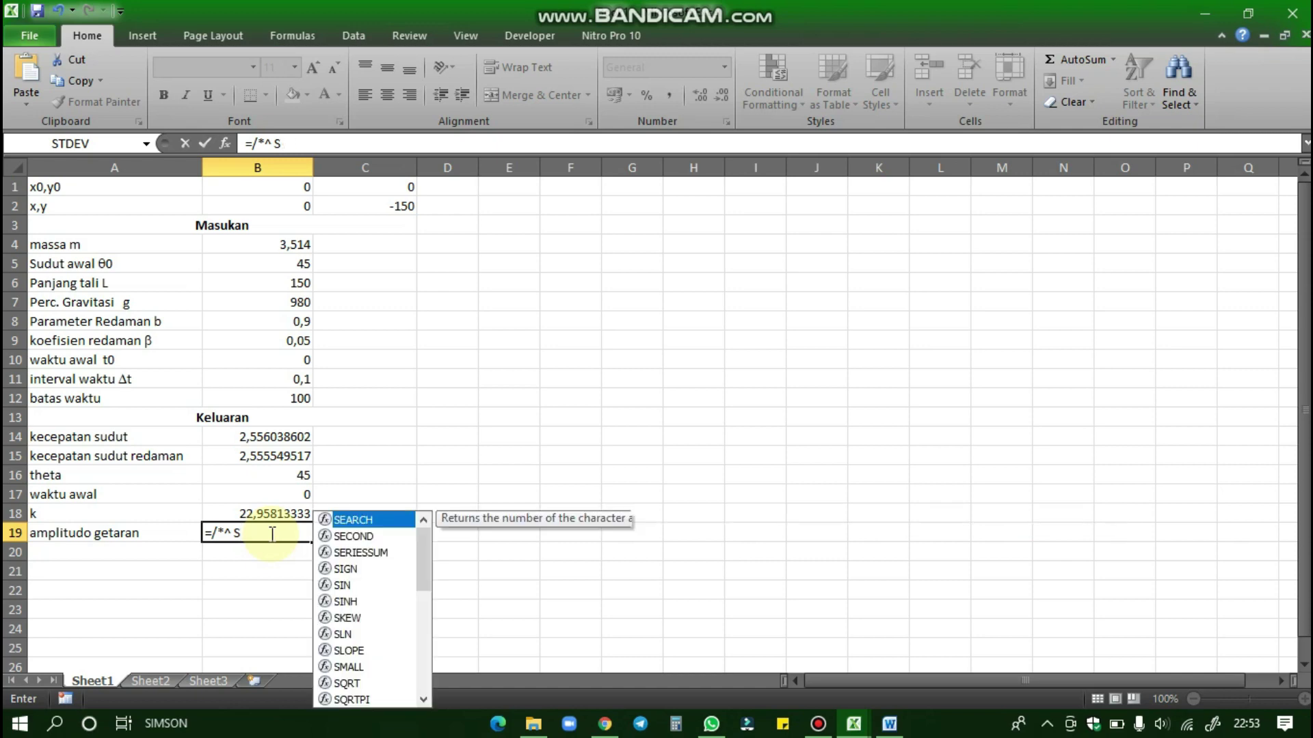
pyautogui.write('Q')
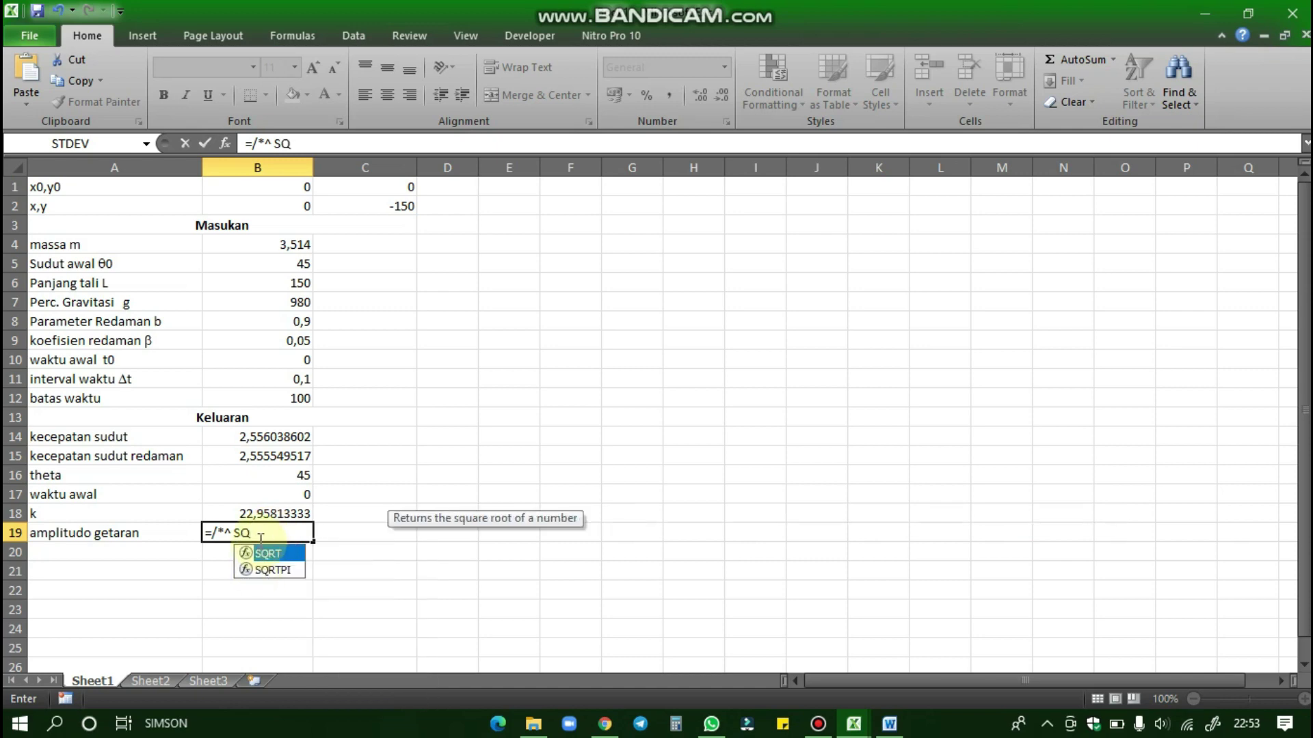
pyautogui.doubleClick(294, 554)
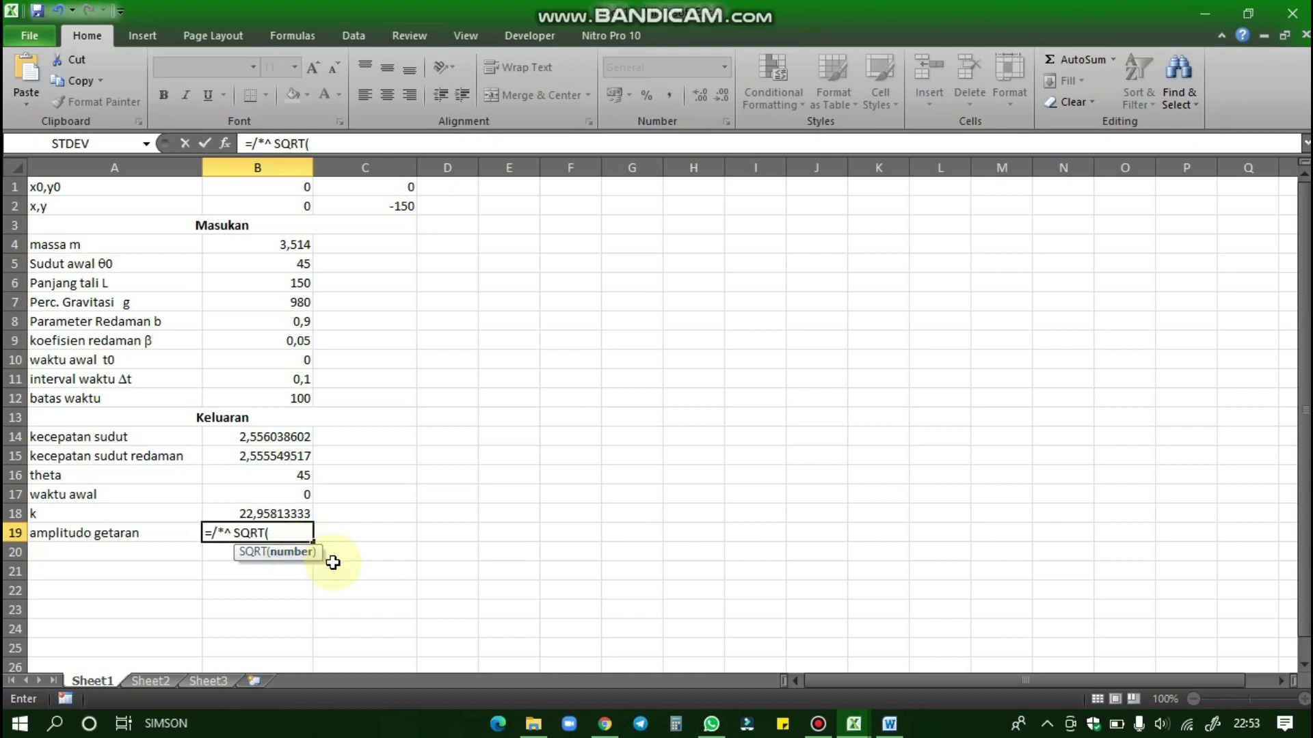
pyautogui.press('BackSpace')
pyautogui.press('BackSpace')
pyautogui.press('BackSpace')
pyautogui.press('BackSpace')
pyautogui.press('BackSpace')
pyautogui.press('BackSpace')
pyautogui.press('BackSpace')
pyautogui.press('BackSpace')
pyautogui.press('BackSpace')
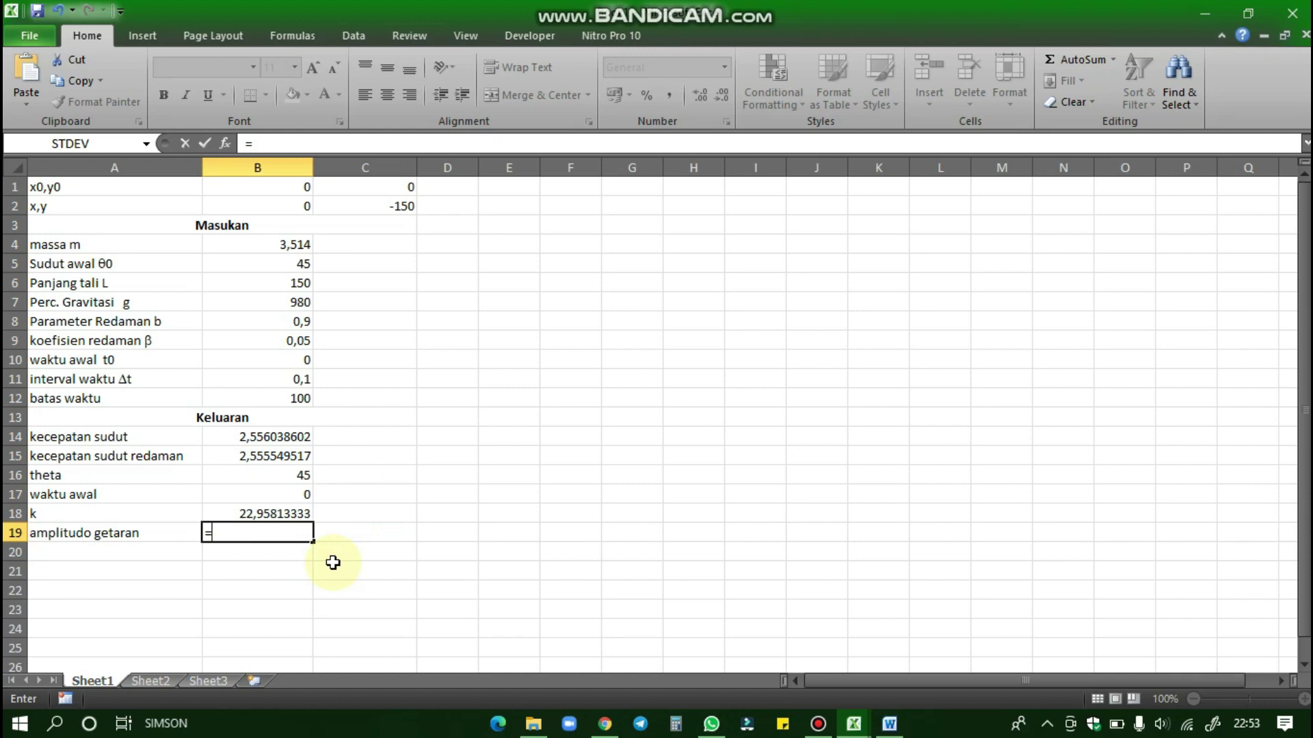
# Clear the unfinished formula in cell B19 and calculate the amplitude in cell B20 with =0,5*B18*C2^2
pyautogui.press('BackSpace')
pyautogui.press('Return')
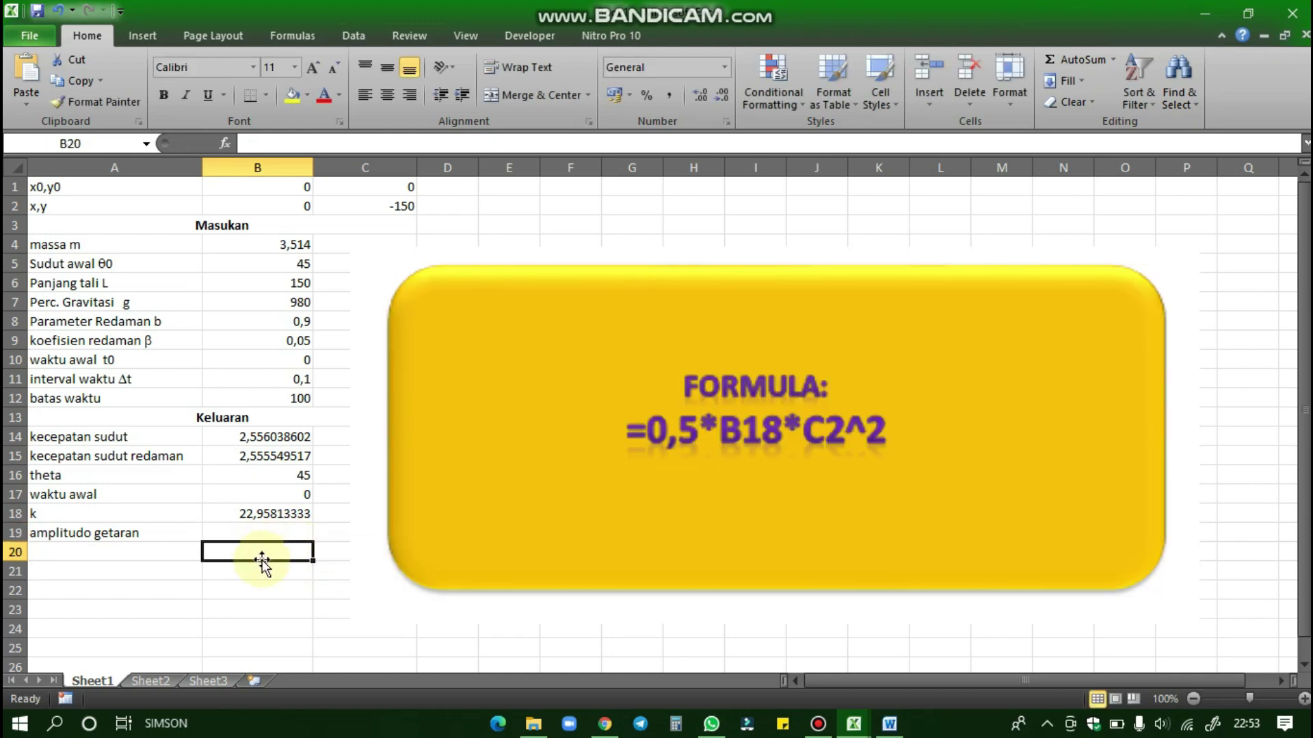
pyautogui.write('=')
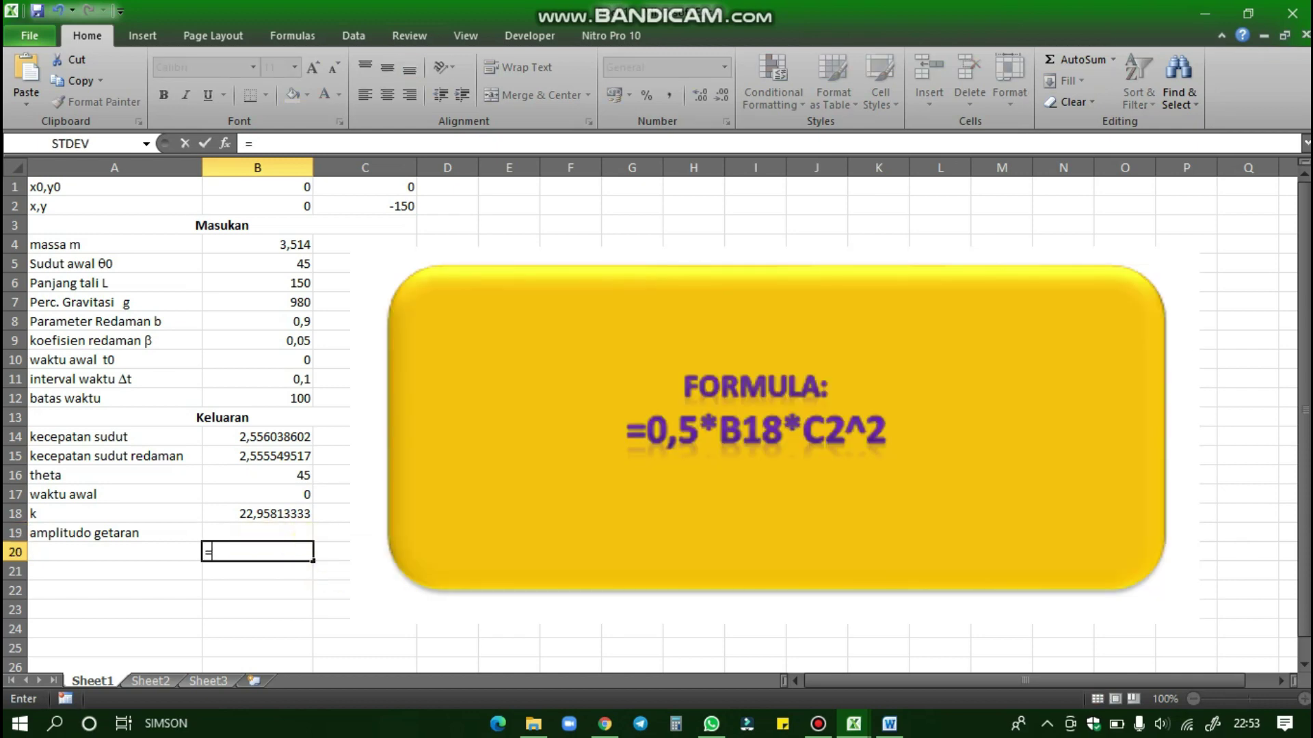
pyautogui.click(269, 552)
pyautogui.click(258, 533)
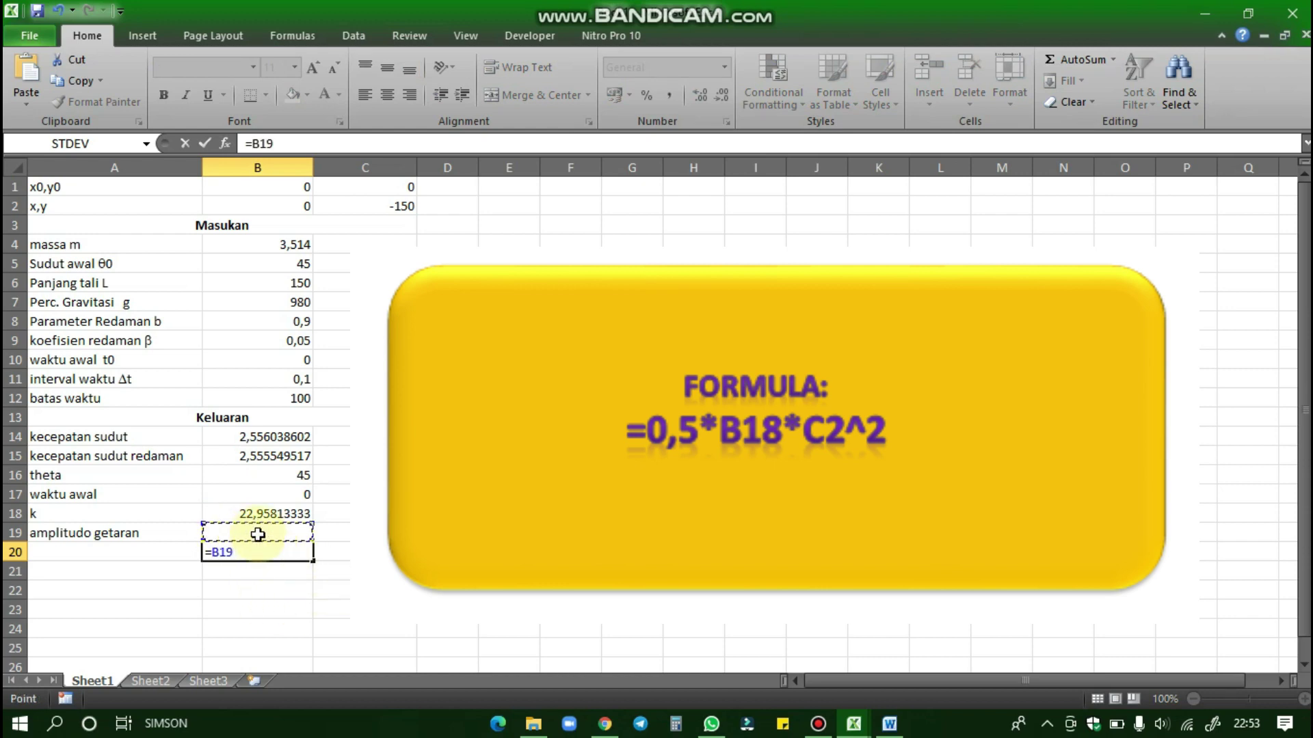
pyautogui.press('BackSpace')
pyautogui.press('BackSpace')
pyautogui.press('BackSpace')
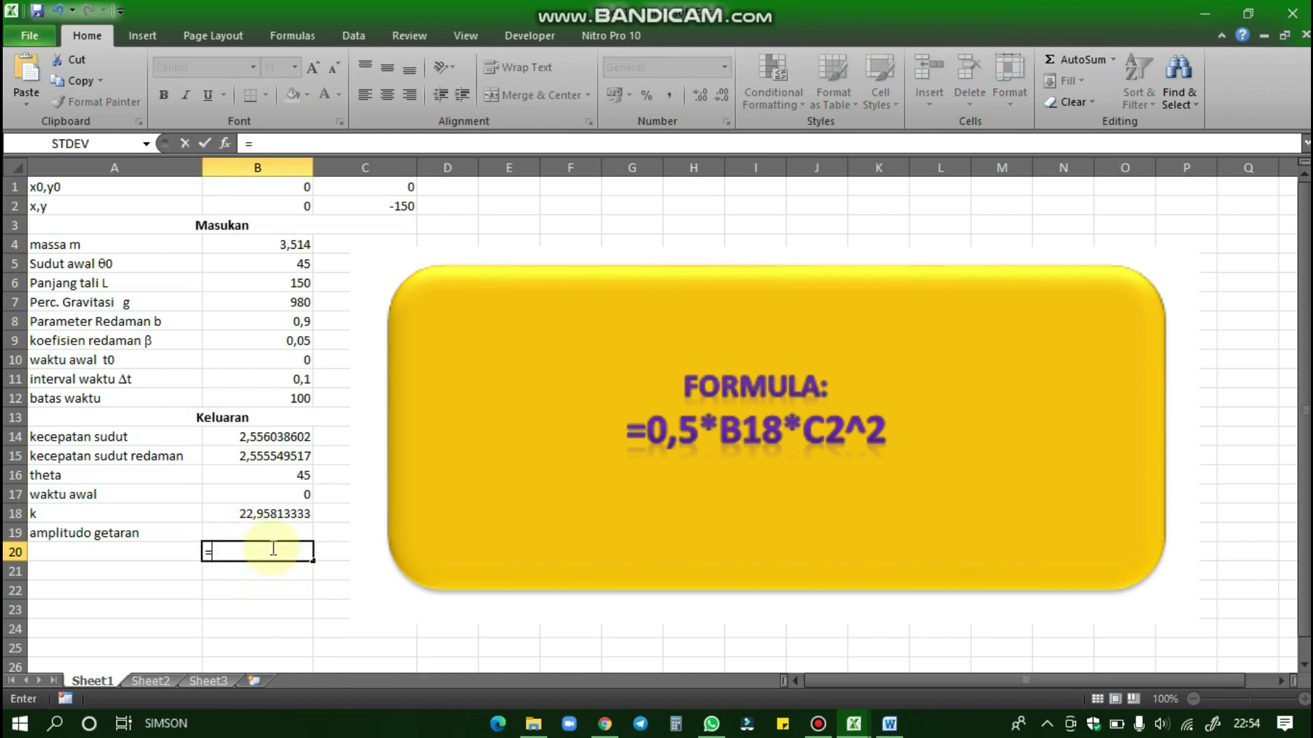
pyautogui.write('0,5*B18')
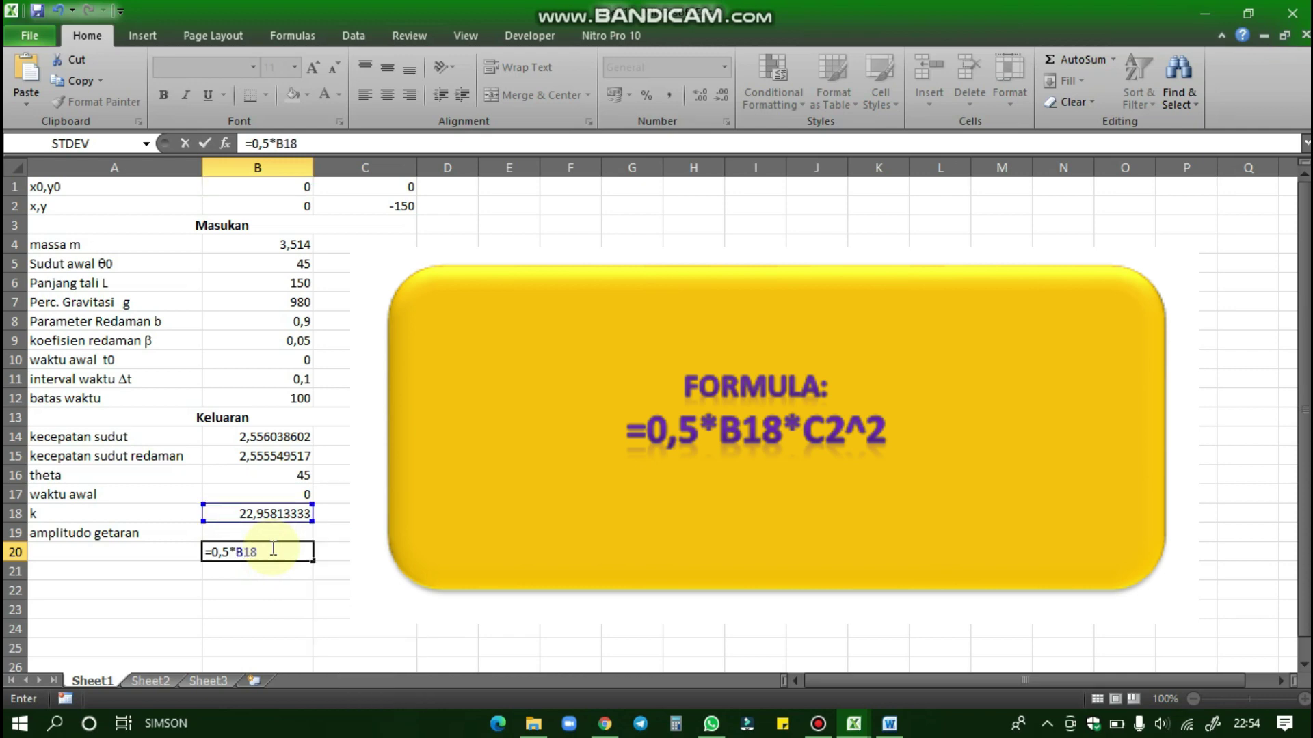
pyautogui.write('*C')
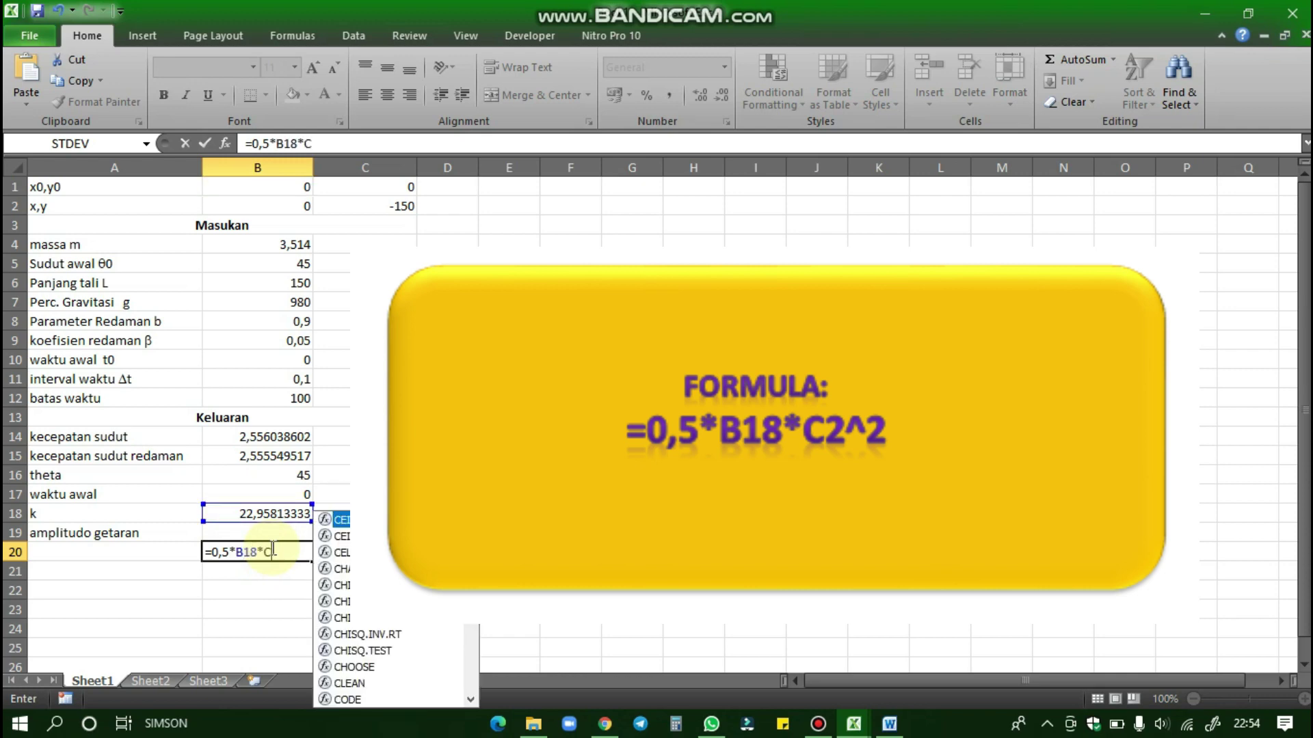
pyautogui.write('2^2')
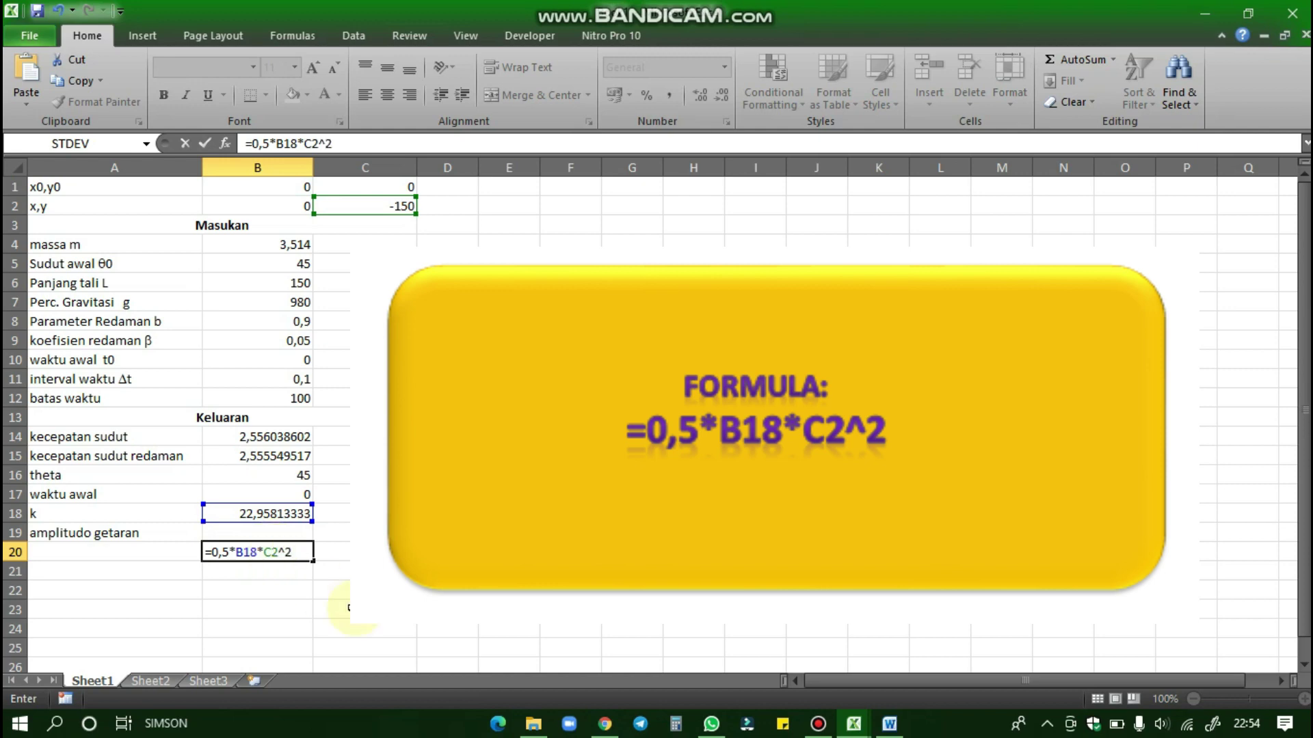
pyautogui.press('Return')
# Re-enter the y value -150 in cell C2
pyautogui.doubleClick(402, 206)
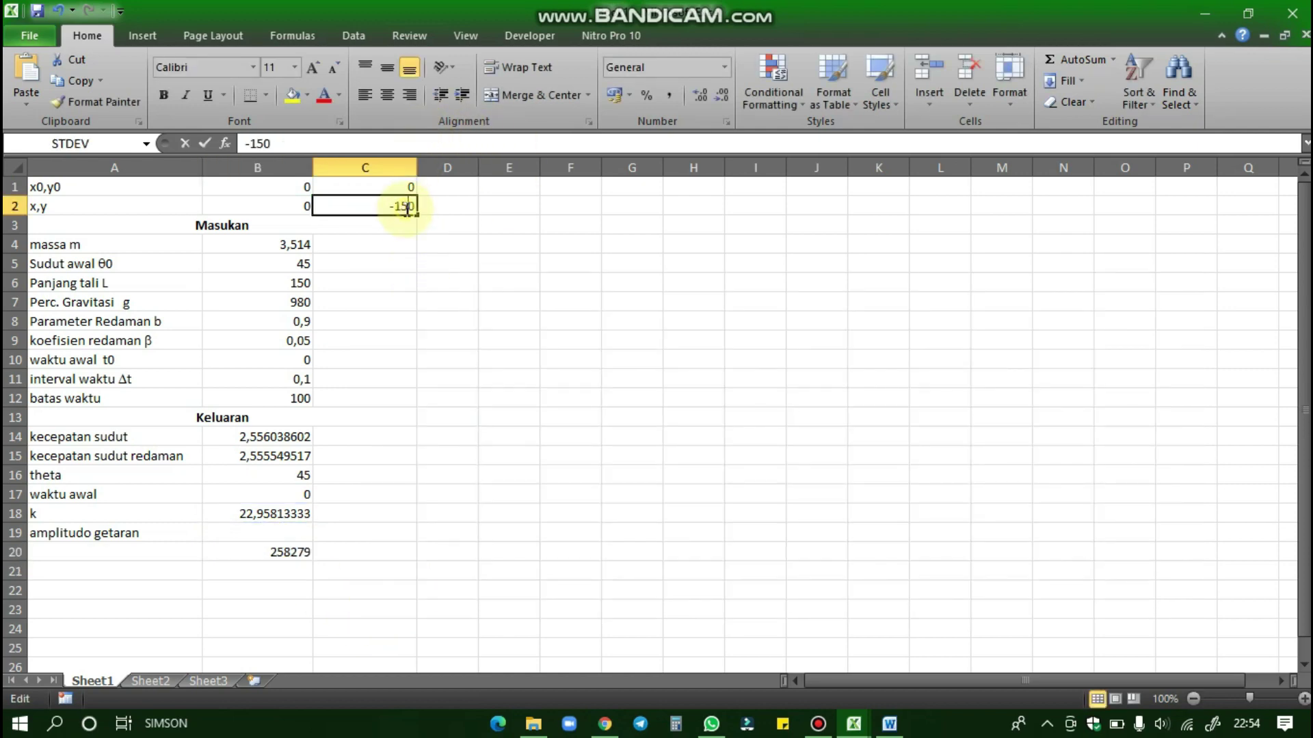
pyautogui.press('BackSpace')
pyautogui.write('-')
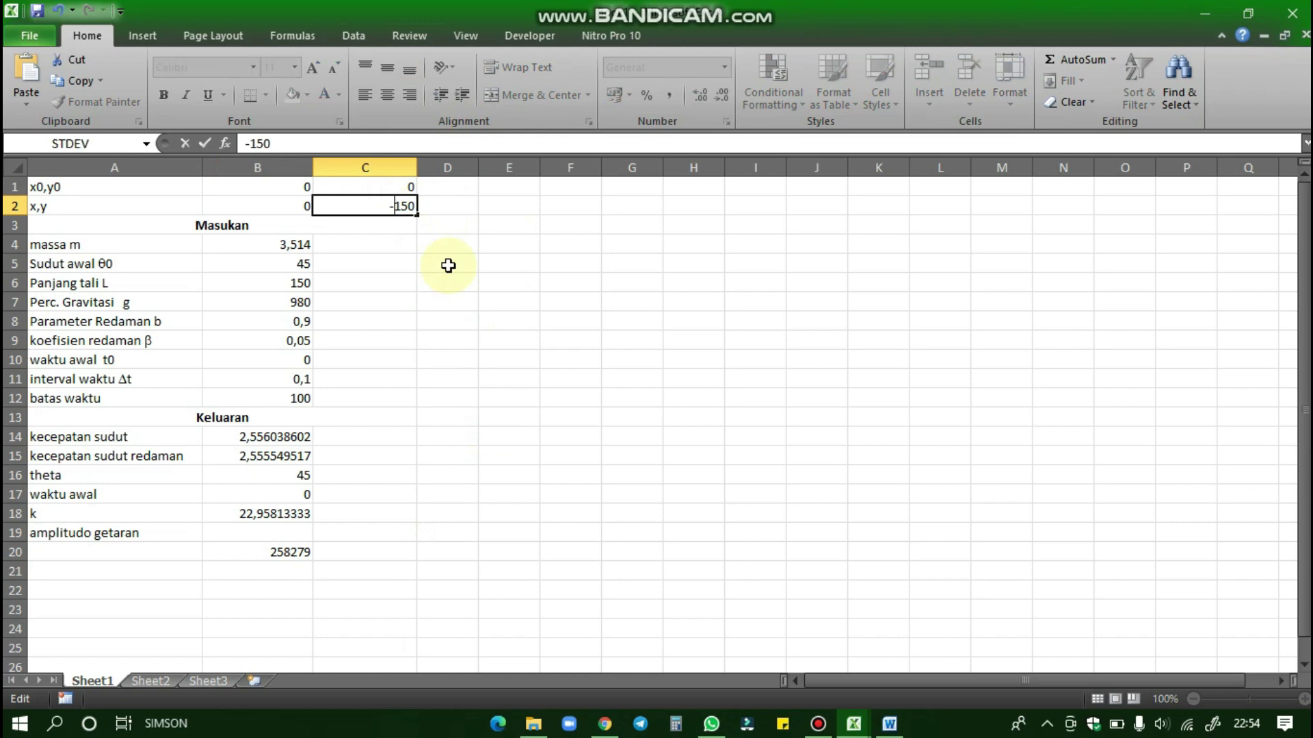
pyautogui.moveTo(389, 206); pyautogui.dragTo(397, 229)
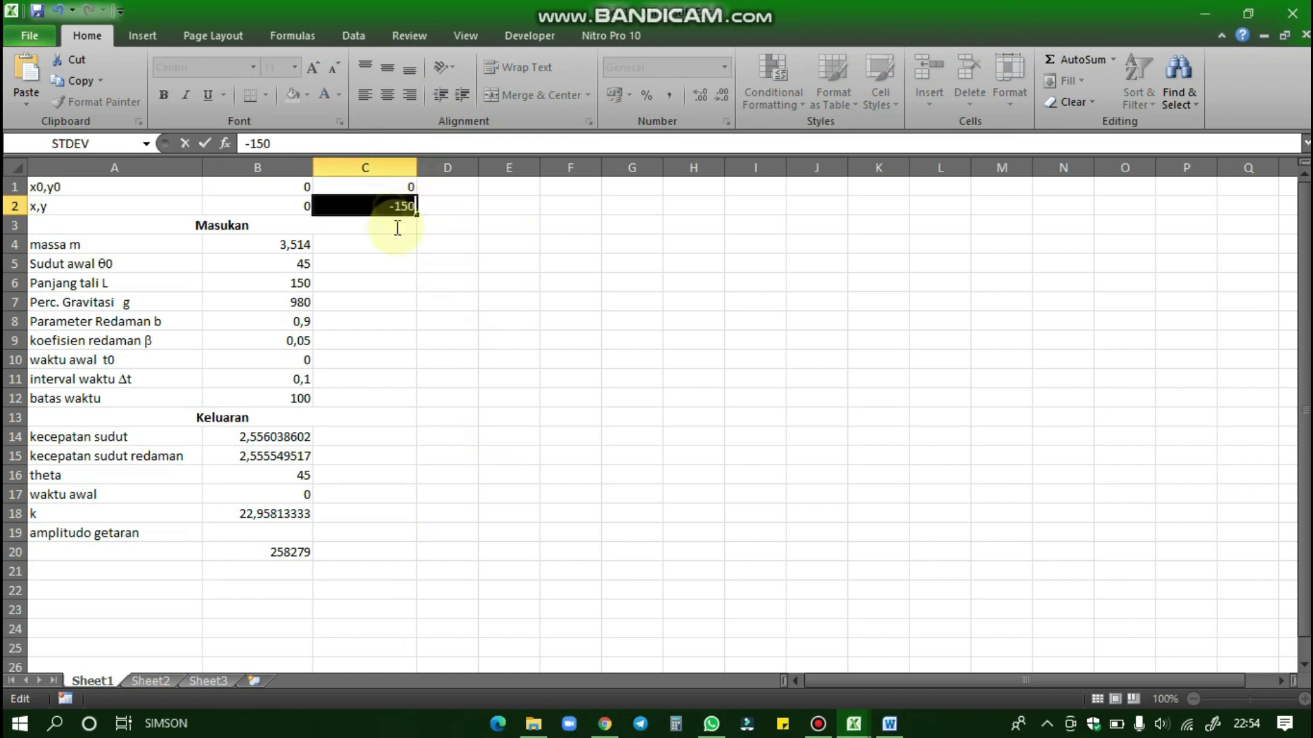
pyautogui.write('=')
pyautogui.click(500, 318)
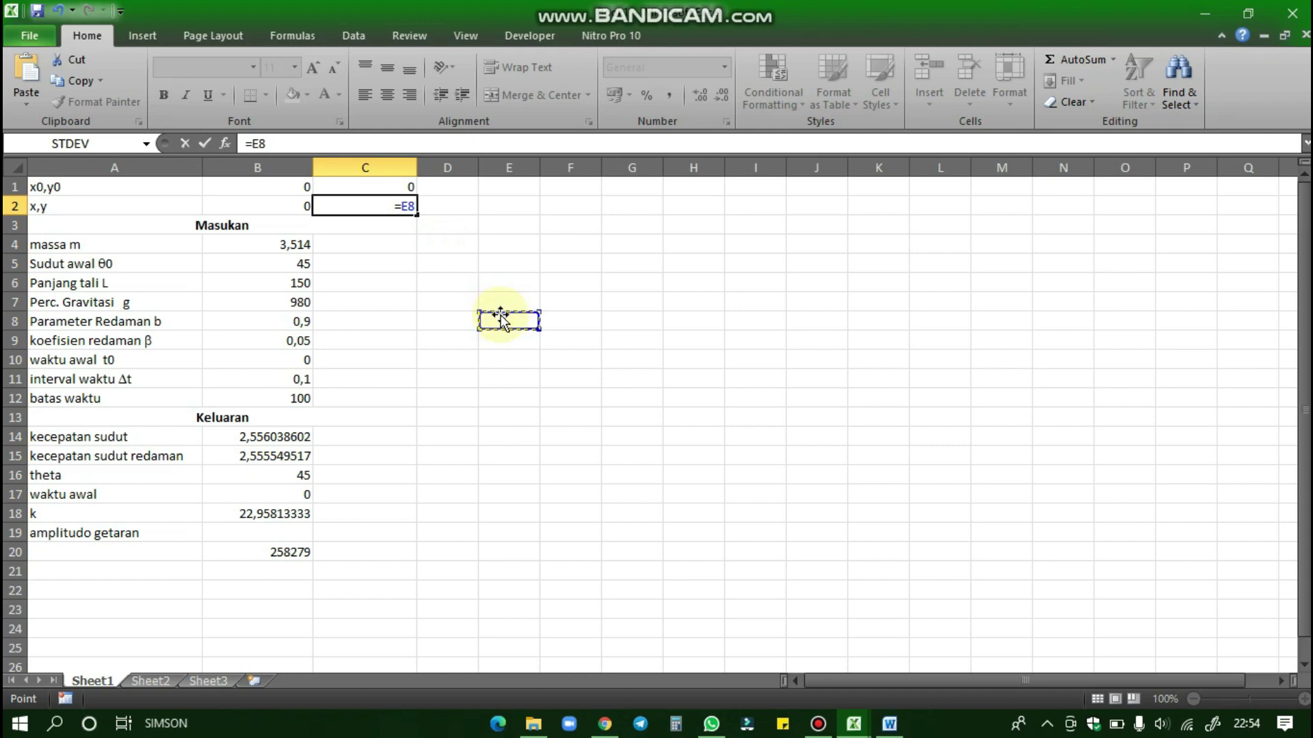
pyautogui.moveTo(415, 206); pyautogui.dragTo(399, 206)
pyautogui.press('BackSpace')
pyautogui.press('BackSpace')
pyautogui.write('-150')
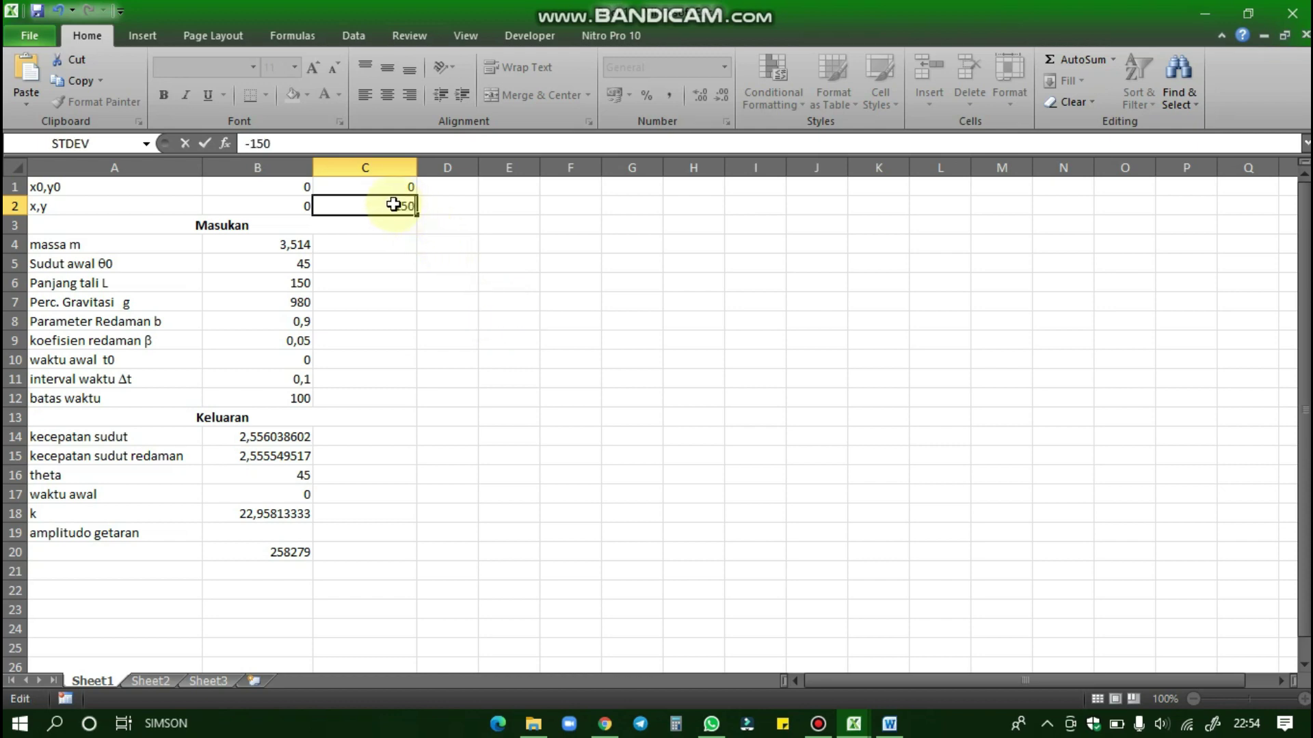
pyautogui.press('Return')
# Insert an empty Scatter with Smooth Lines chart and place it beside the data, with its upper edge around row 2
pyautogui.click(547, 285)
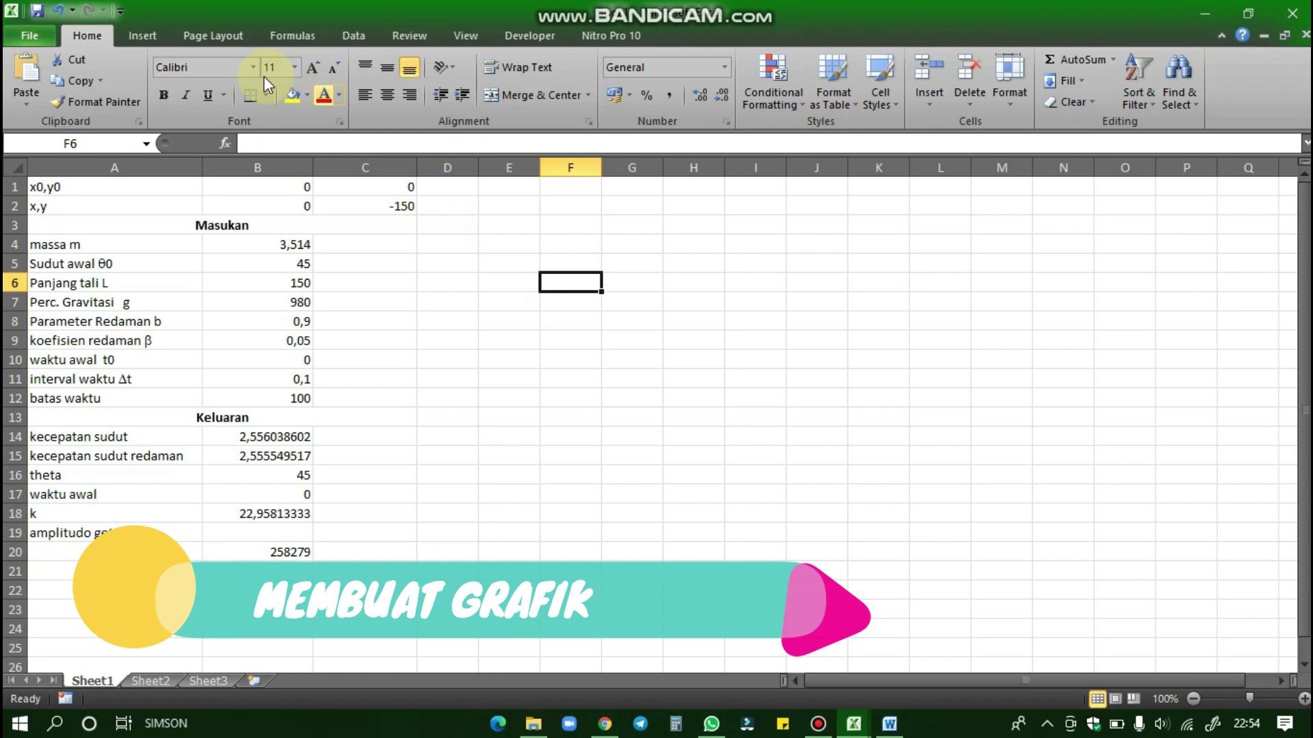
pyautogui.click(156, 35)
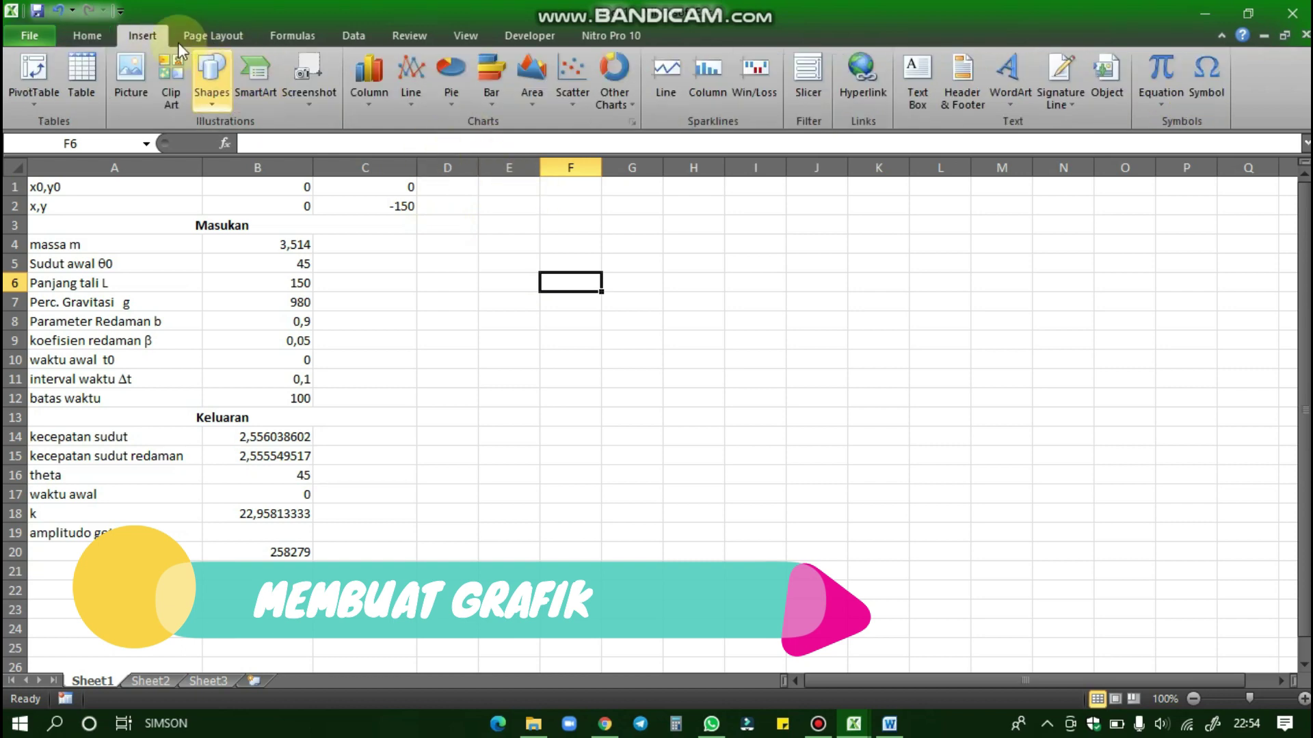
pyautogui.click(565, 106)
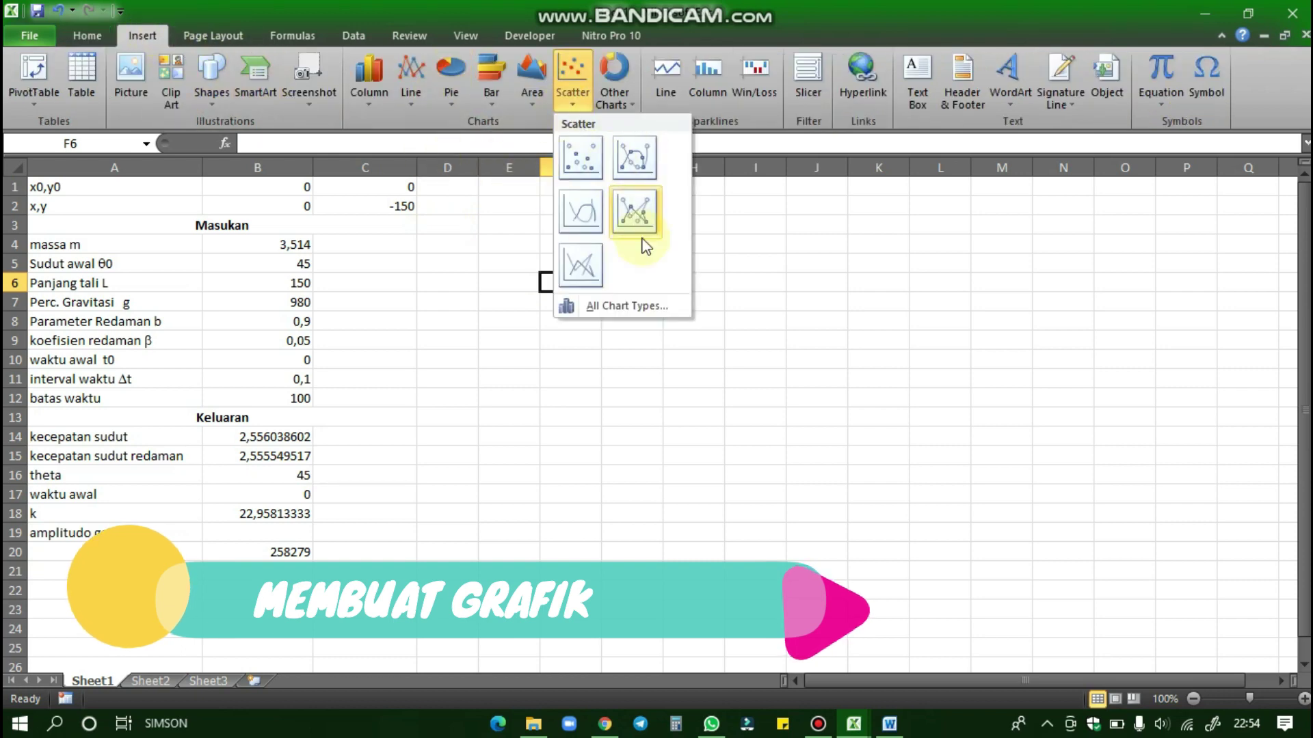
pyautogui.click(580, 220)
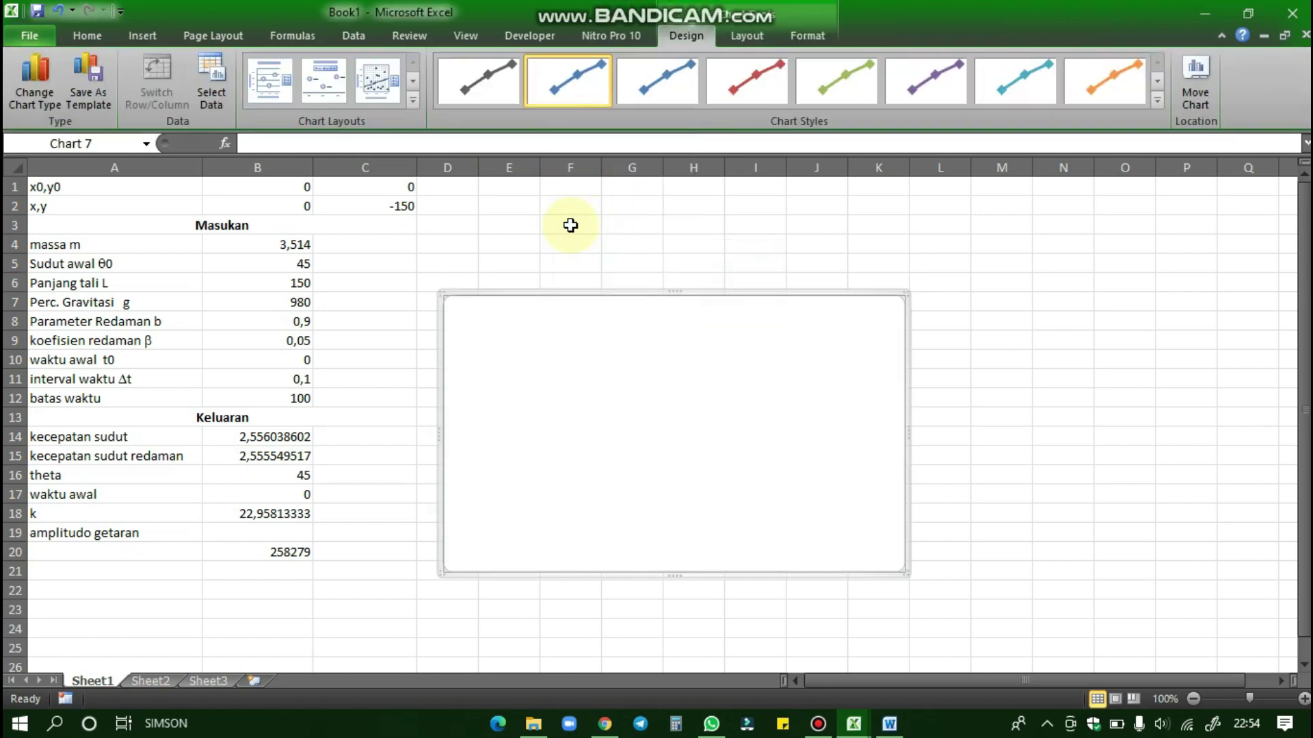
pyautogui.moveTo(618, 380); pyautogui.dragTo(636, 301)
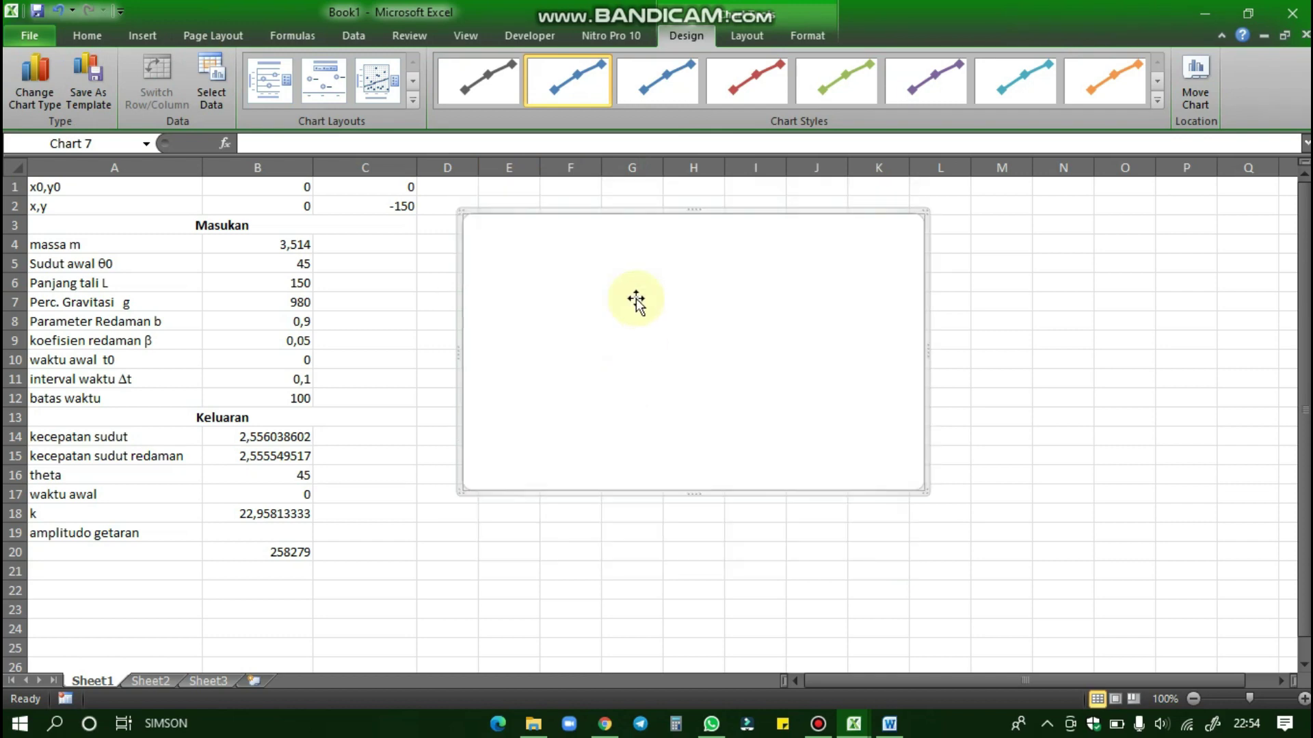
# Add a chart series named Tali with X values from B1:B2 and Y values from C1:C2
pyautogui.rightClick(636, 299)
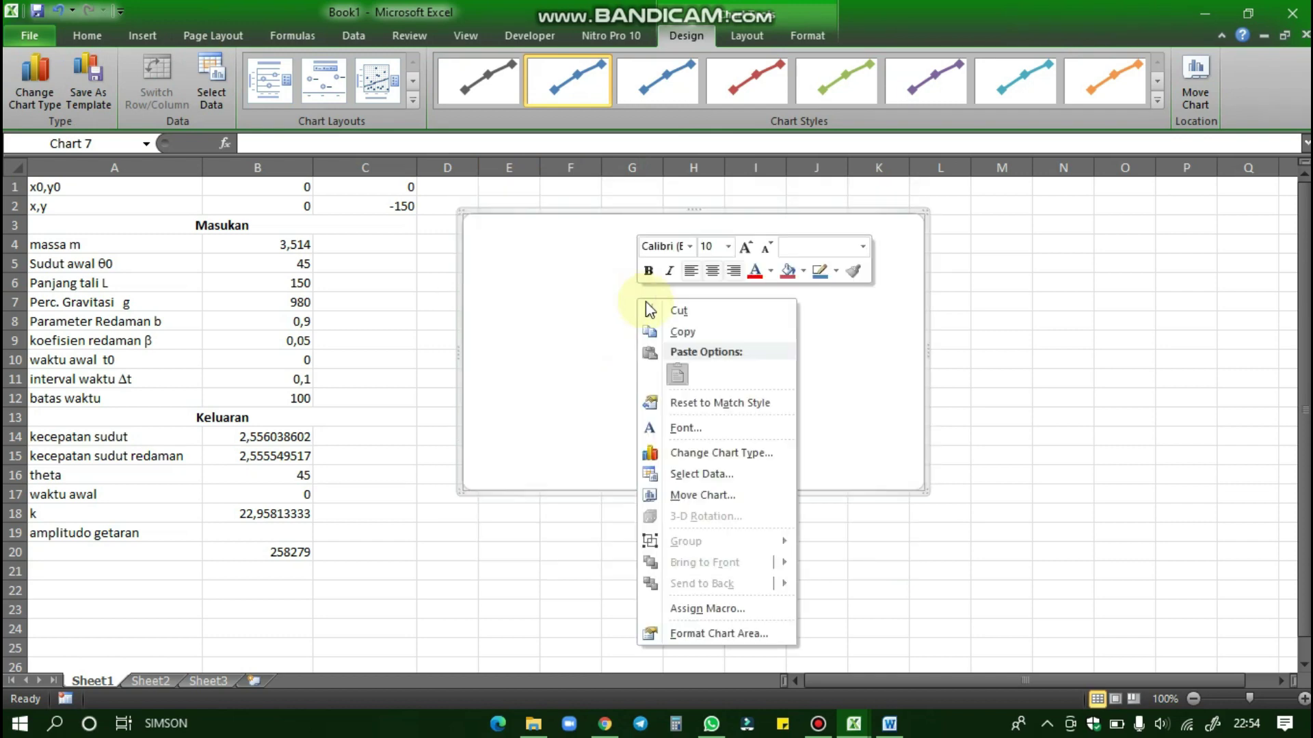
pyautogui.click(708, 475)
pyautogui.click(583, 321)
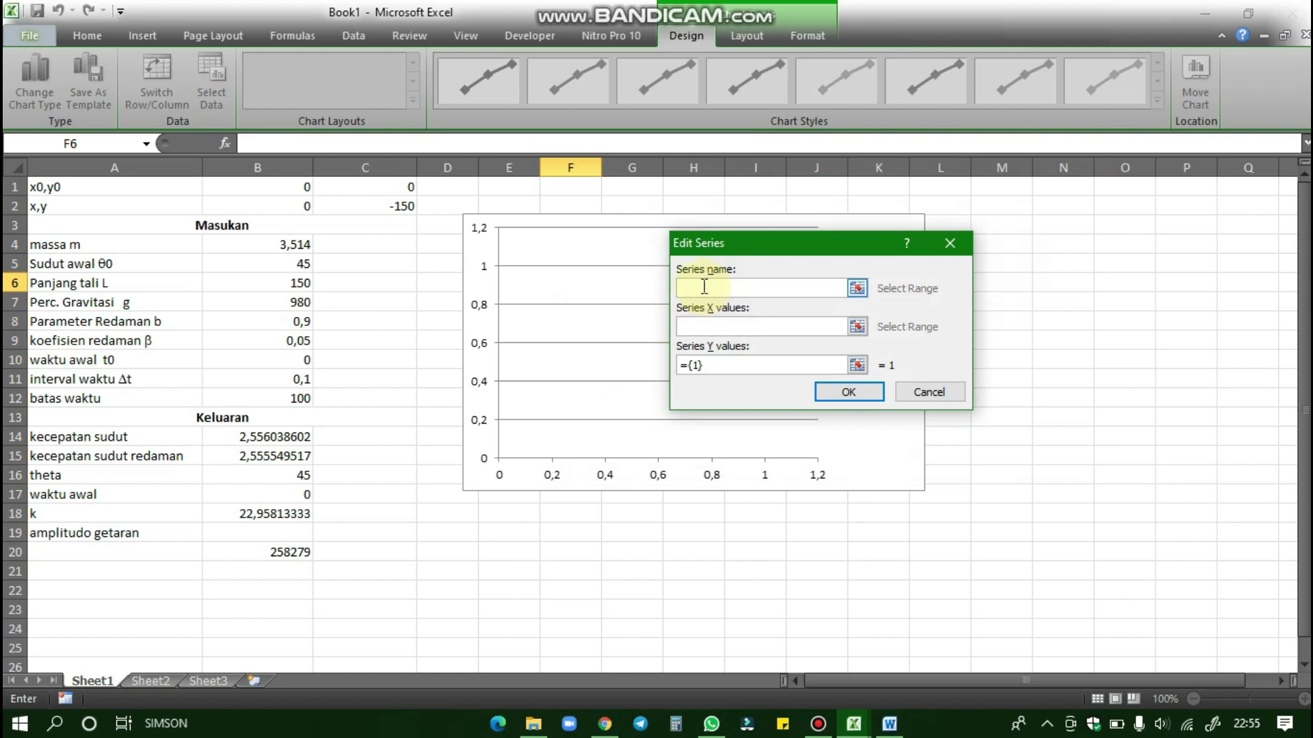
pyautogui.write('Tali')
pyautogui.click(704, 326)
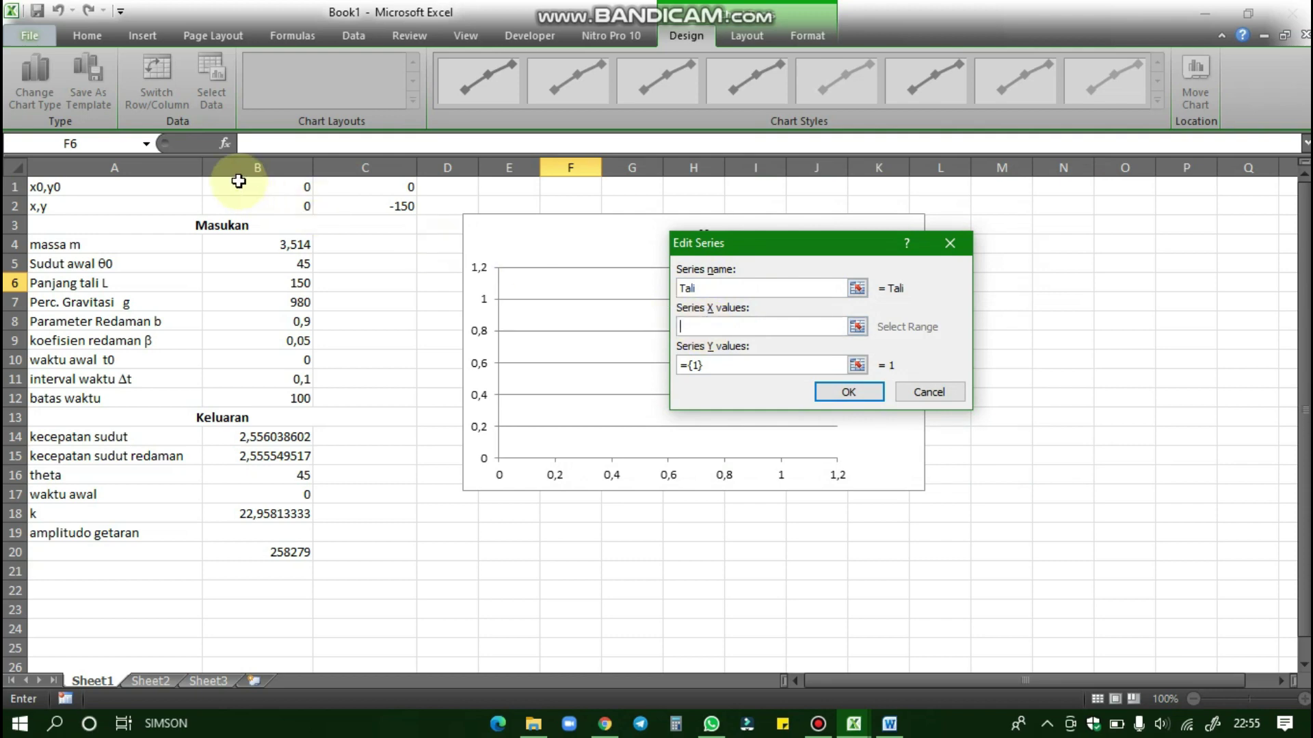
pyautogui.moveTo(264, 187); pyautogui.dragTo(264, 203)
pyautogui.moveTo(725, 365); pyautogui.dragTo(651, 352)
pyautogui.press('BackSpace')
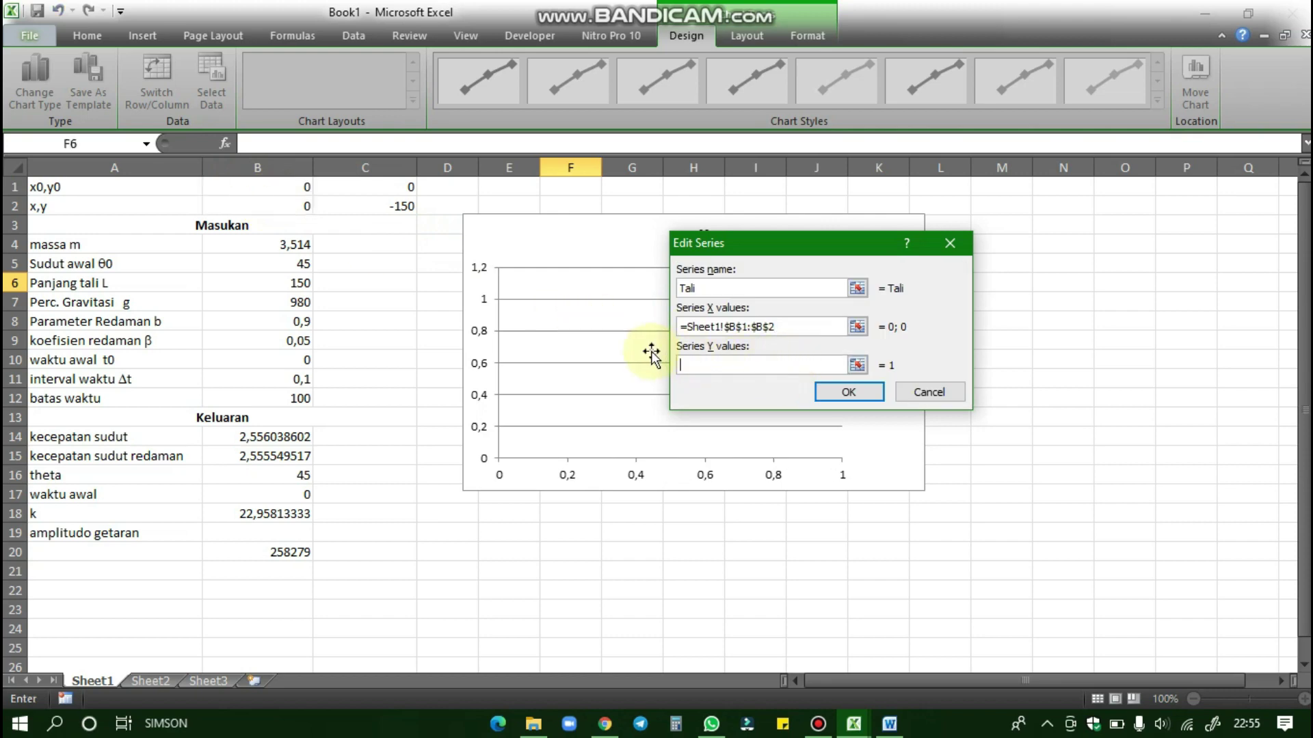
pyautogui.moveTo(403, 186); pyautogui.dragTo(404, 202)
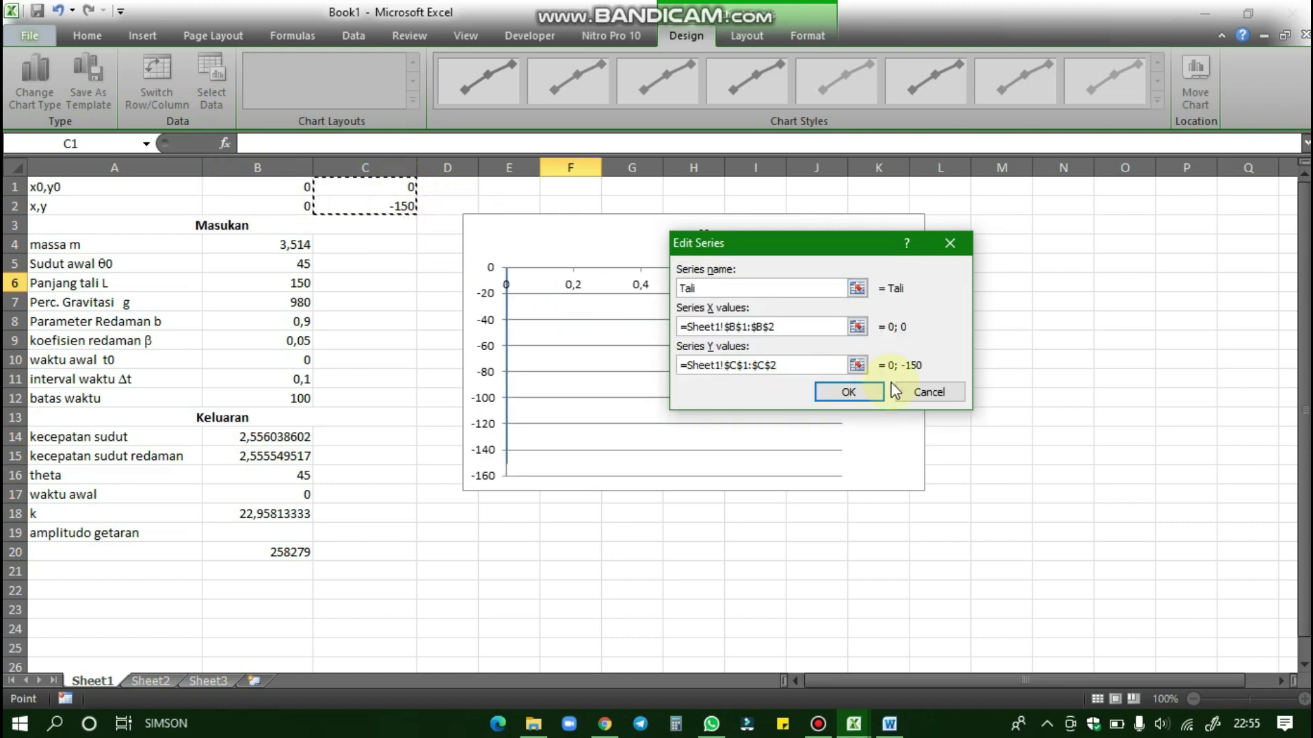
pyautogui.click(839, 392)
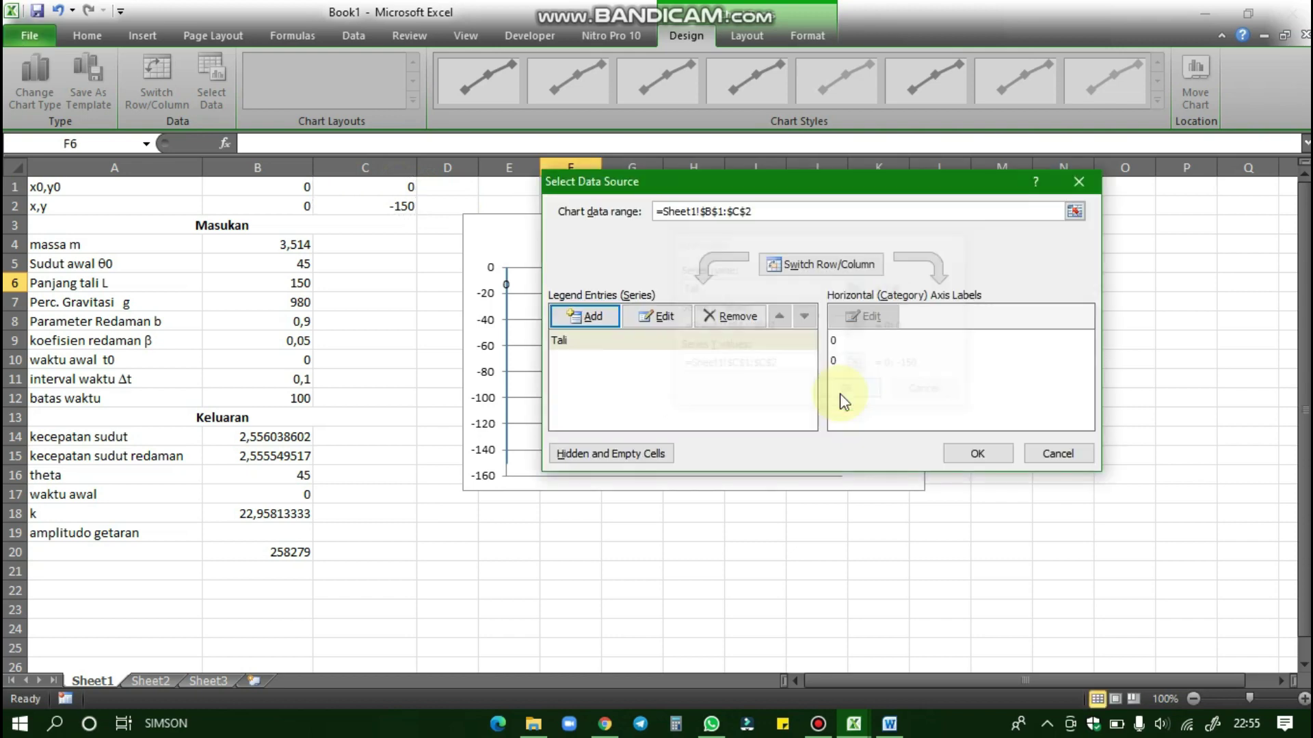
pyautogui.click(957, 458)
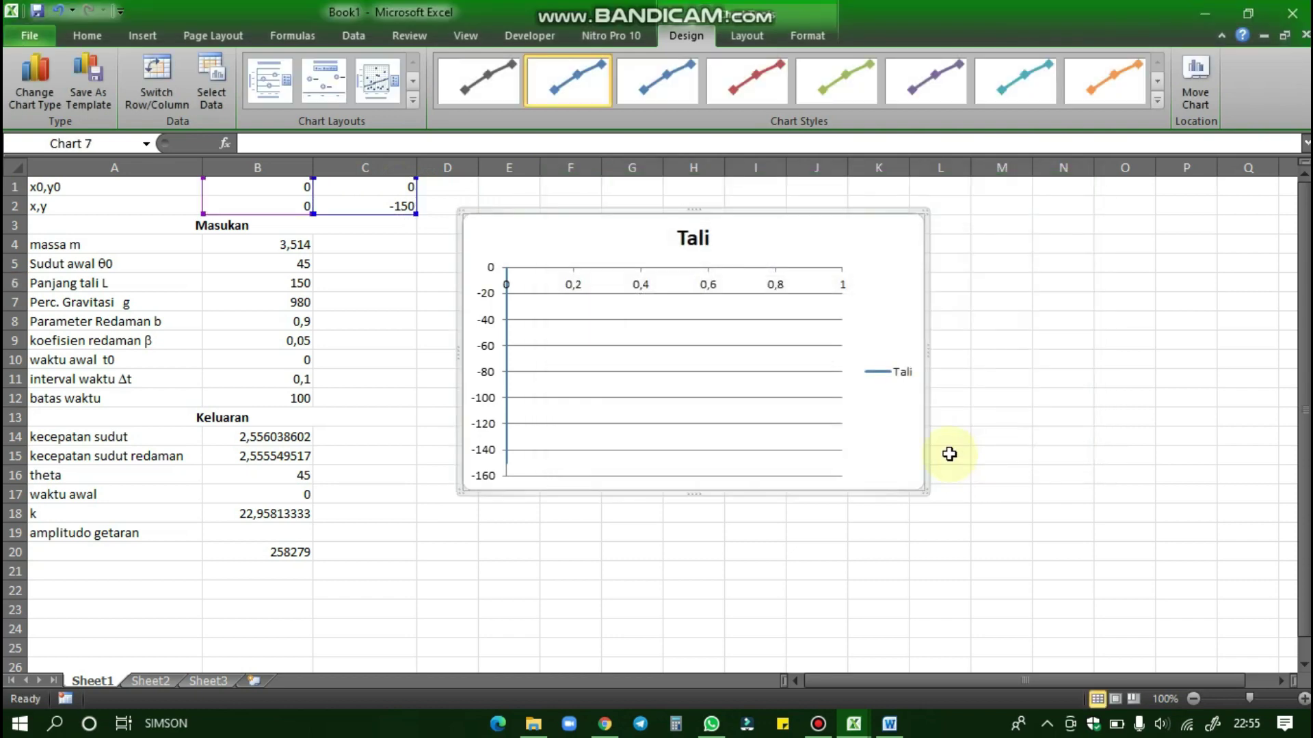
pyautogui.click(521, 530)
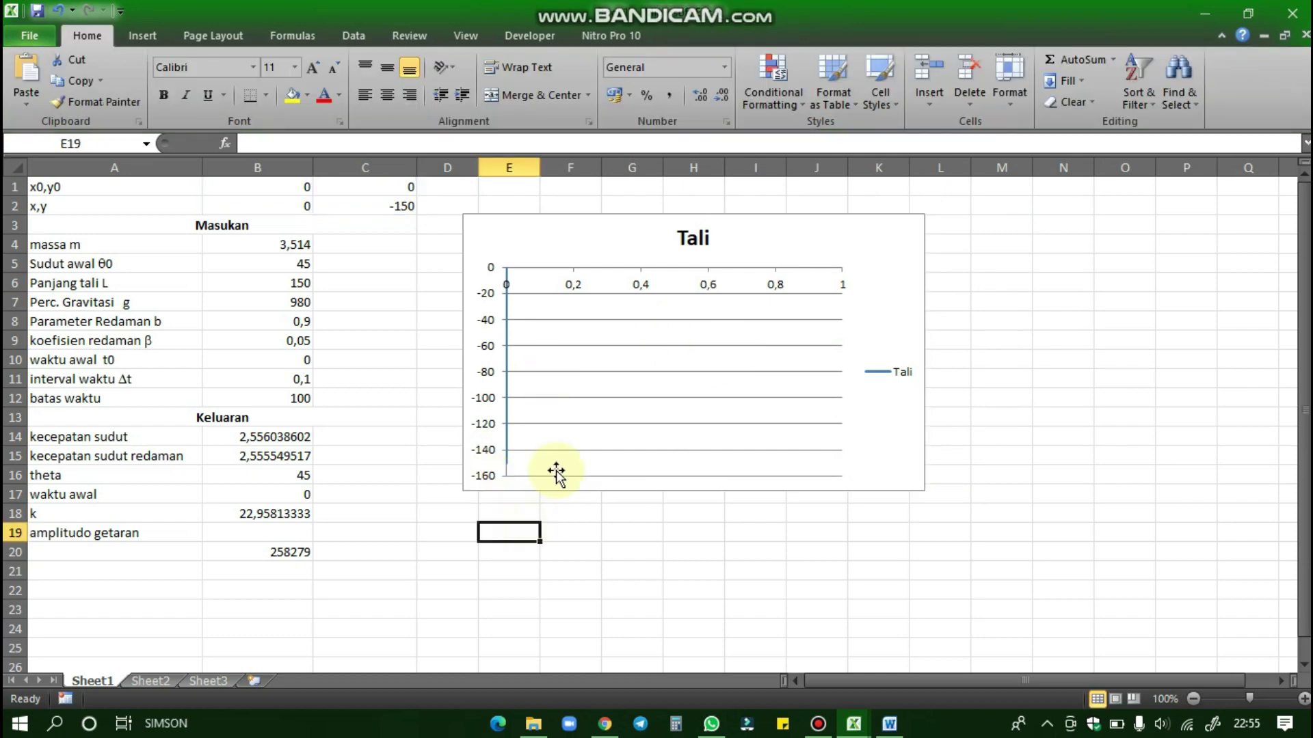
# Switch the chart's horizontal axis bounds and units to fixed, with a minimum of -150 and a maximum of 150
pyautogui.click(644, 285)
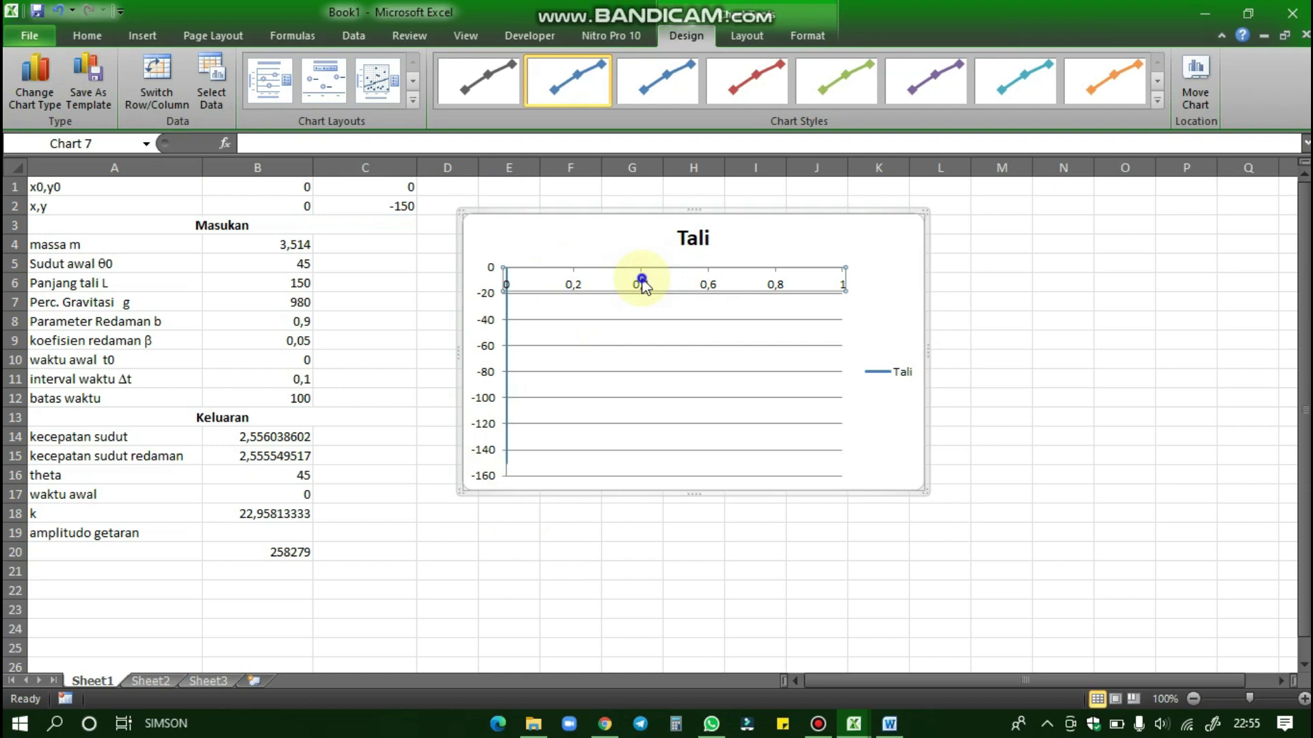
pyautogui.rightClick(643, 285)
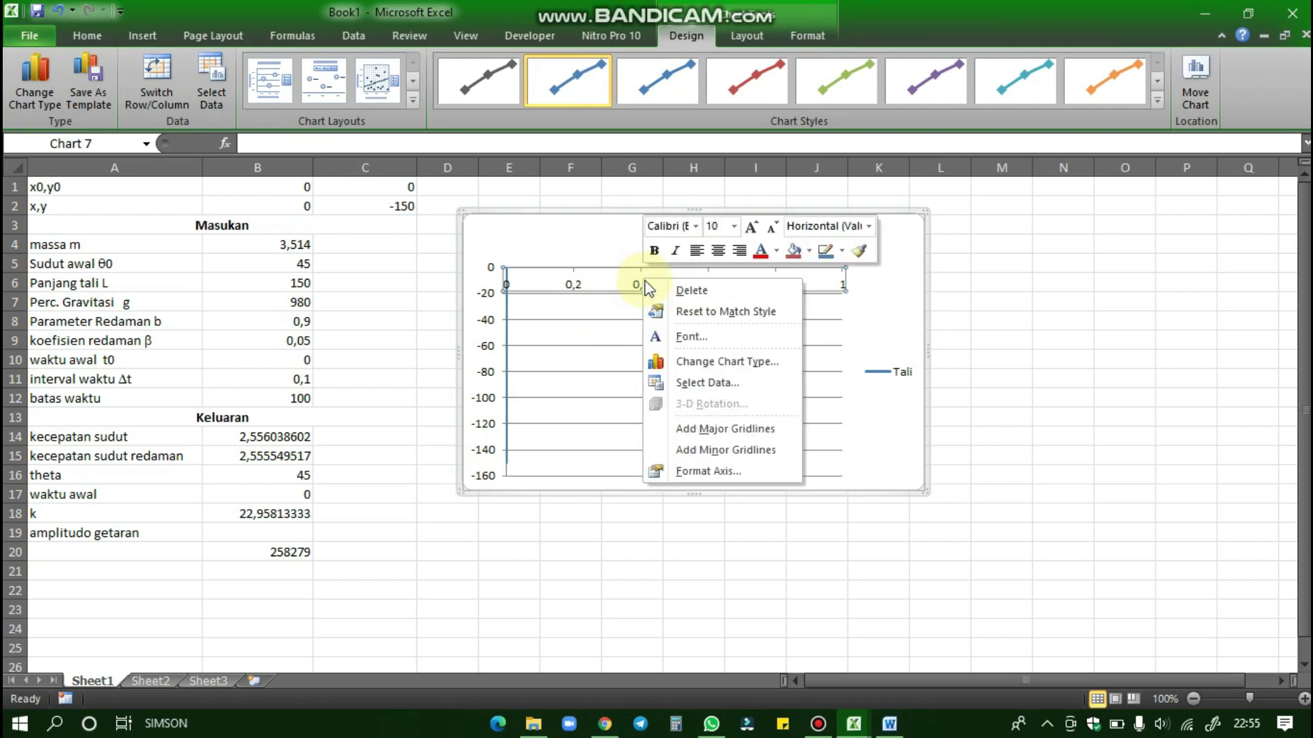
pyautogui.click(756, 470)
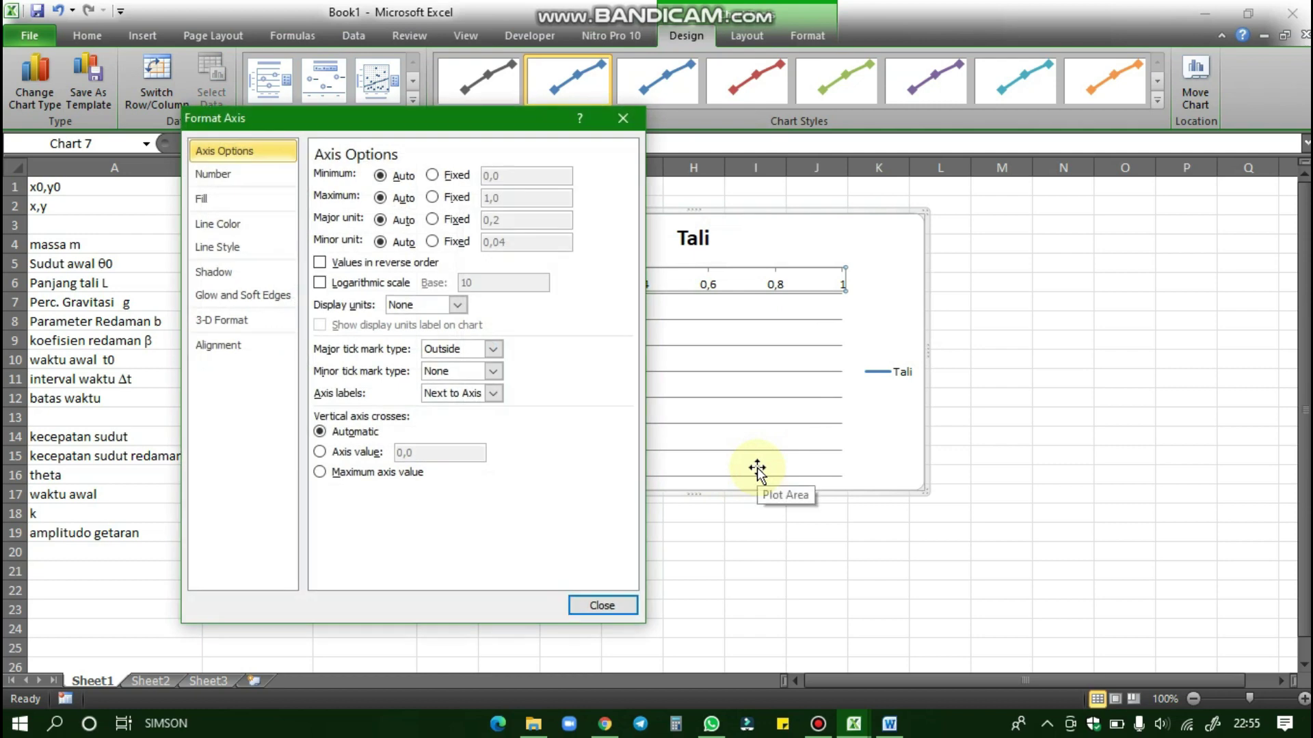
pyautogui.click(433, 175)
pyautogui.click(436, 198)
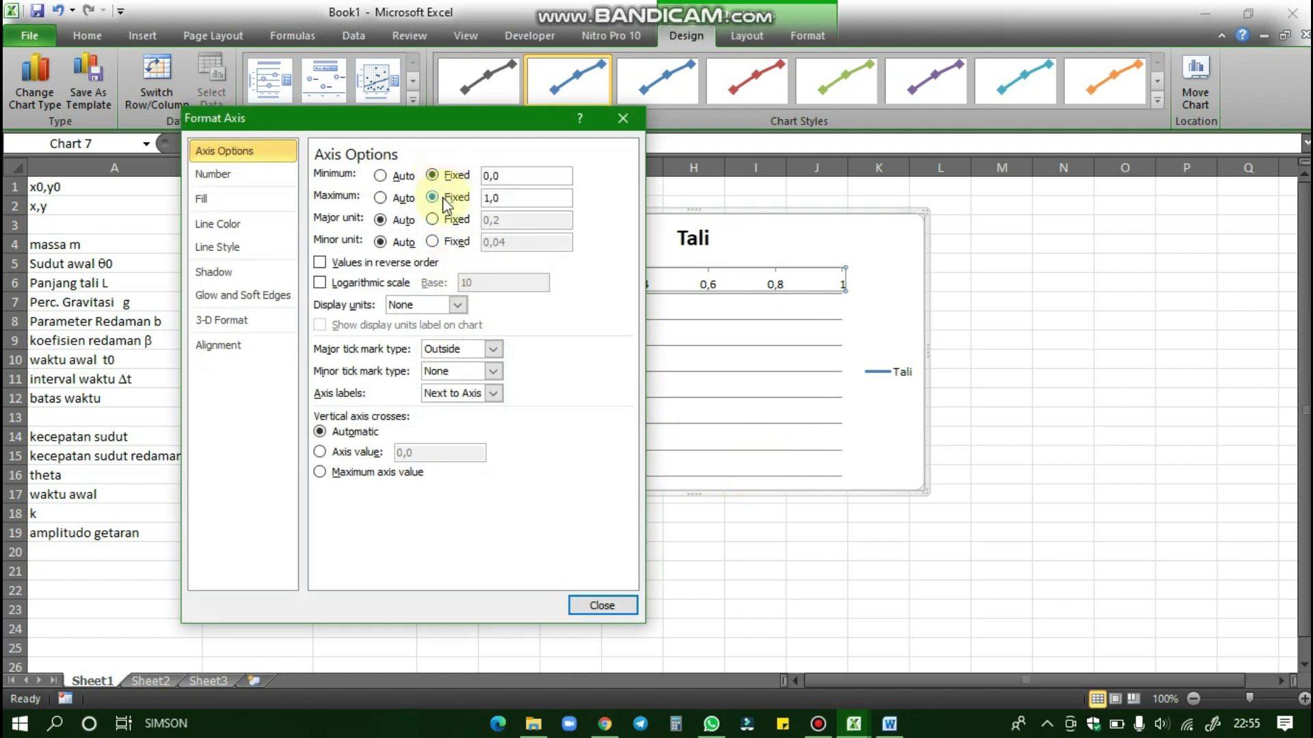
pyautogui.click(447, 222)
pyautogui.click(451, 242)
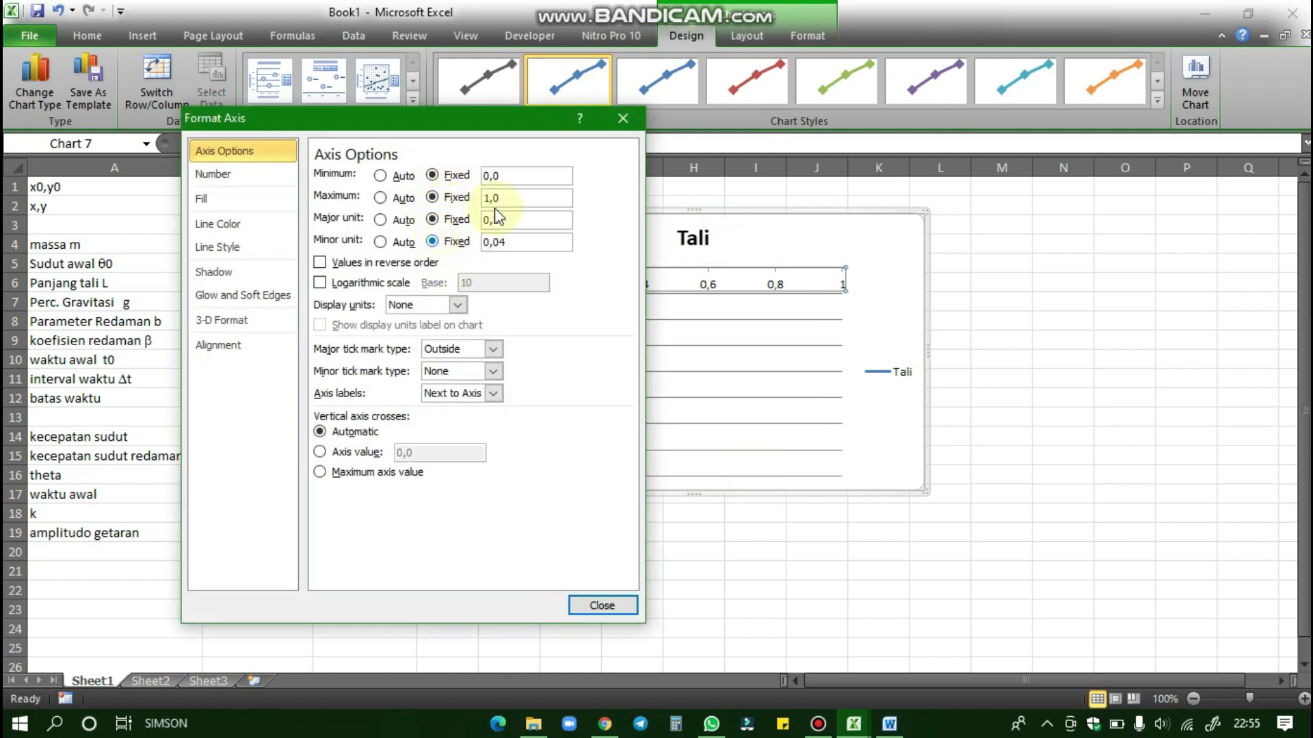
pyautogui.click(449, 175)
pyautogui.write('-150')
pyautogui.moveTo(518, 198); pyautogui.dragTo(480, 195)
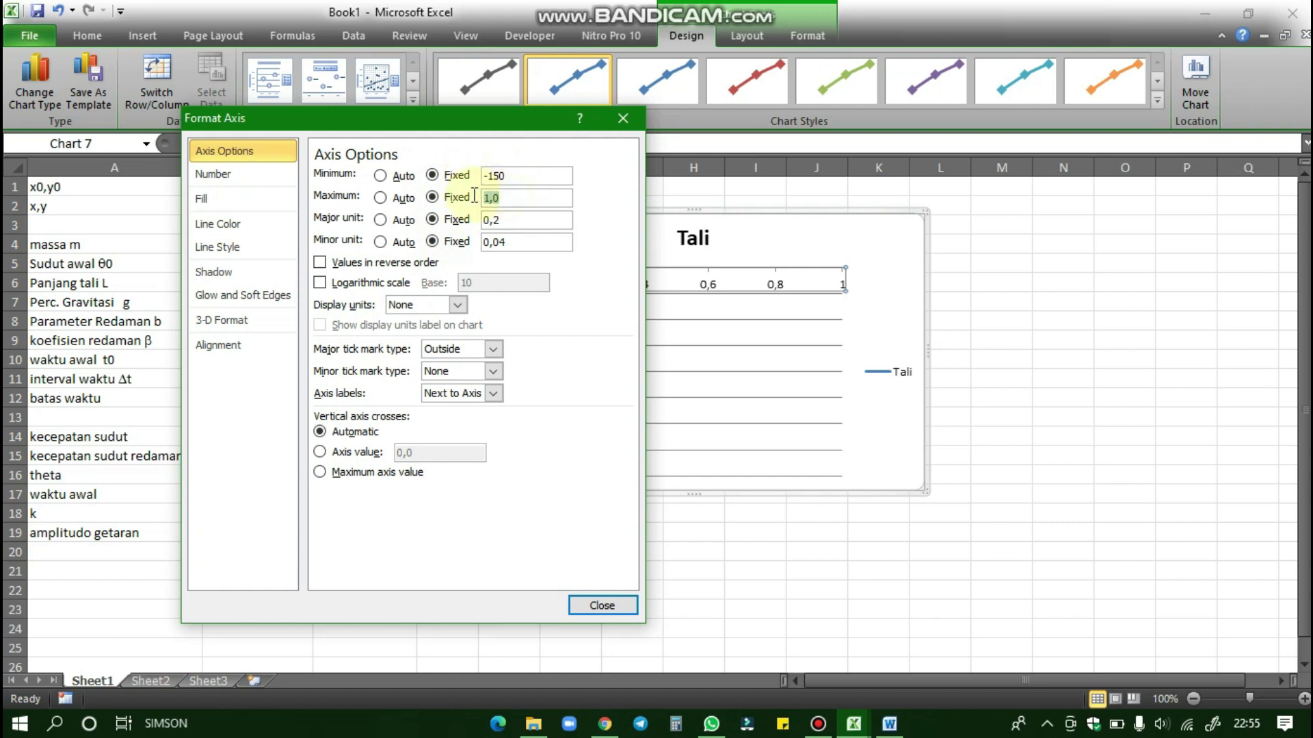
pyautogui.write('150')
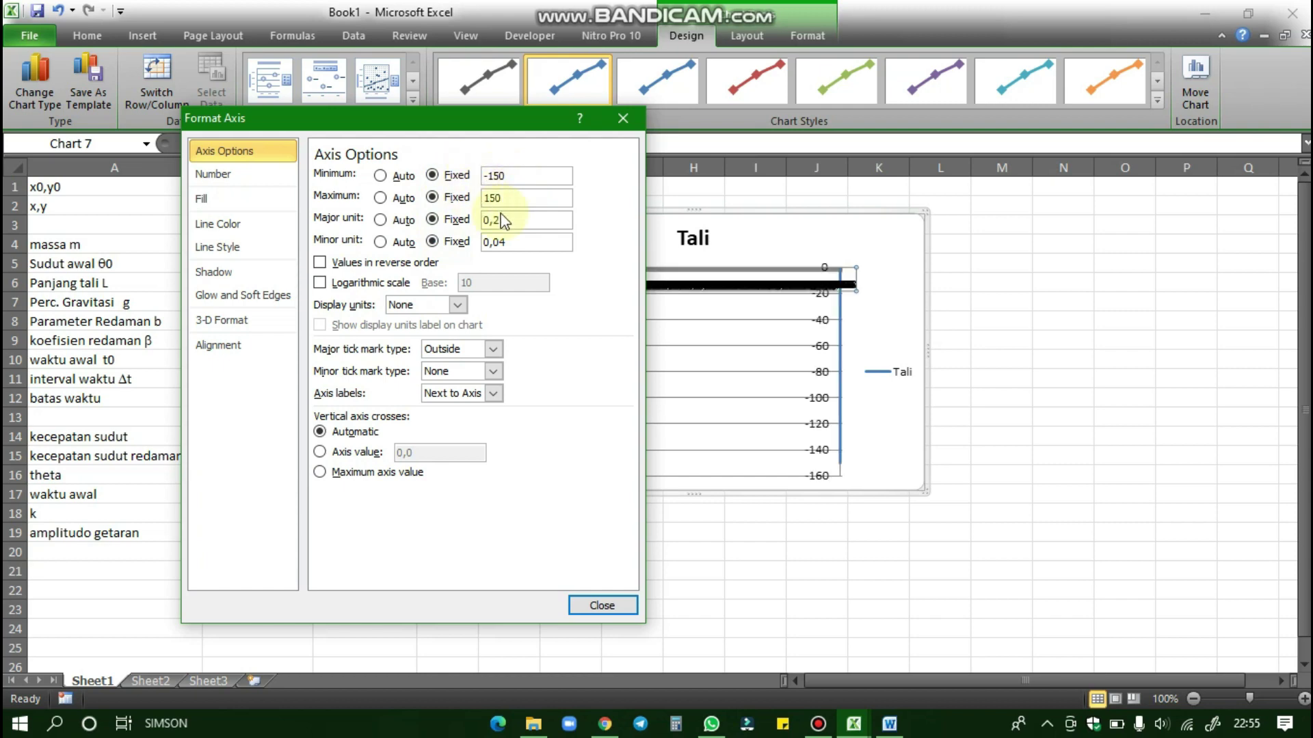
# Set the horizontal axis major unit to 50 and minor unit to 10
pyautogui.moveTo(504, 221); pyautogui.dragTo(482, 220)
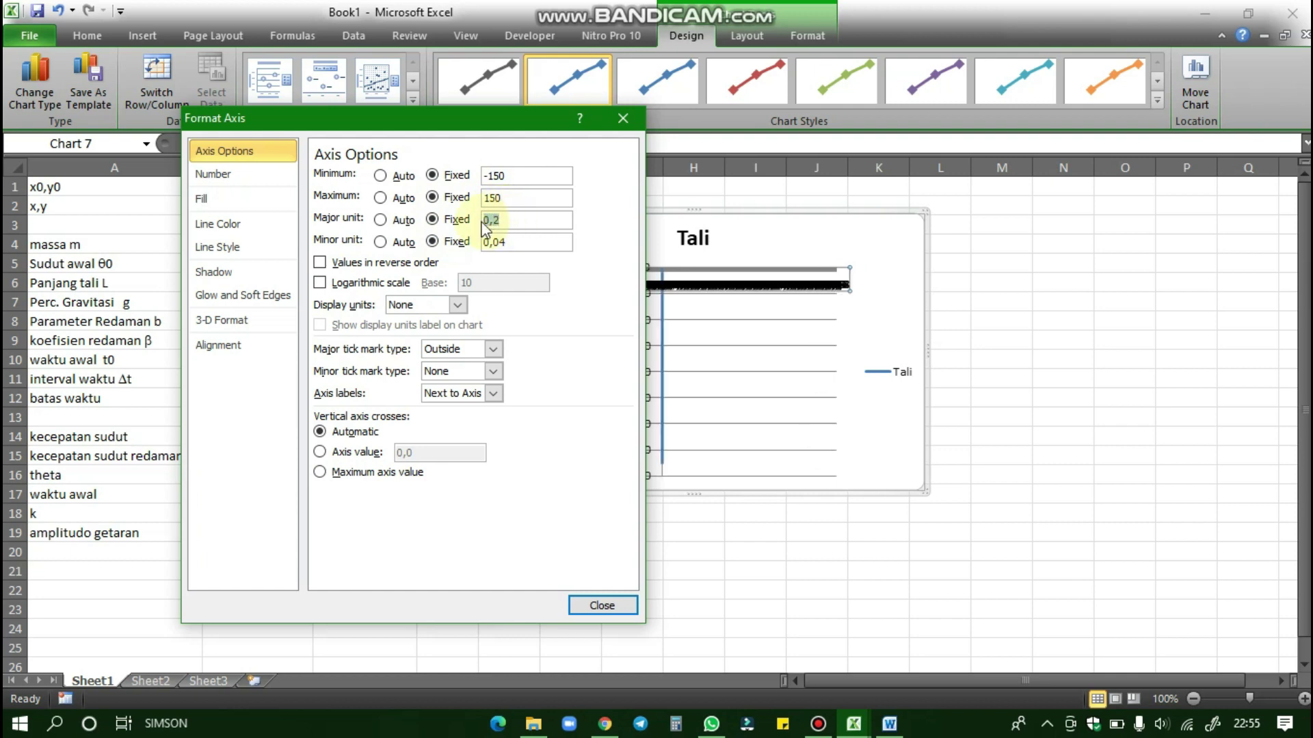
pyautogui.write('50')
pyautogui.moveTo(484, 242); pyautogui.dragTo(509, 242)
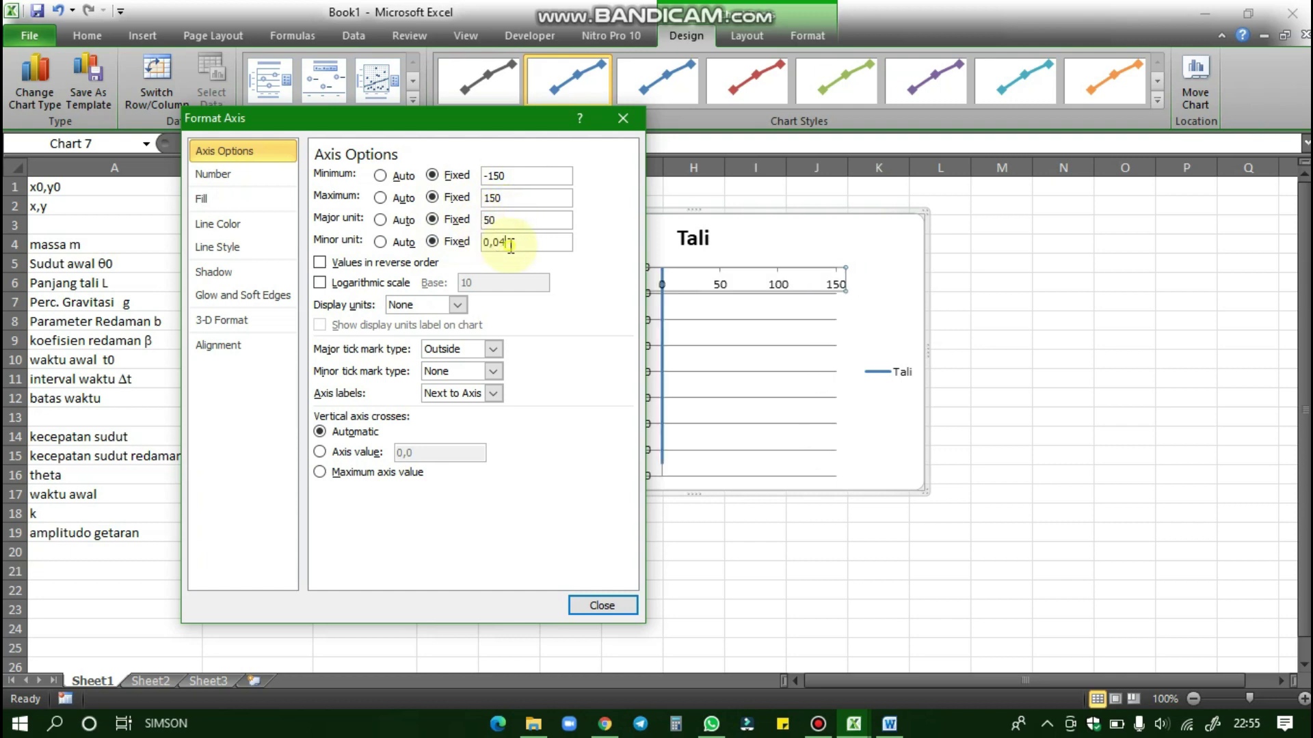
pyautogui.write('10')
pyautogui.click(602, 605)
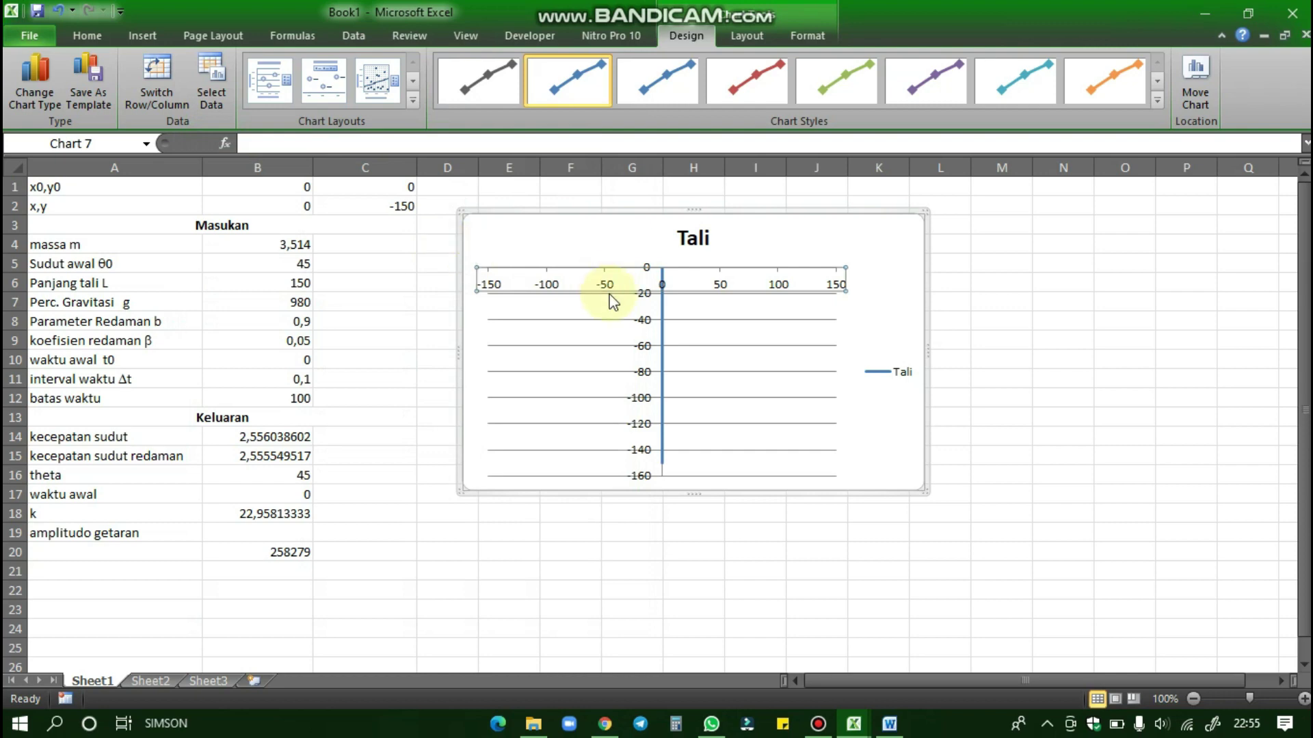
# Switch the chart's vertical axis bounds and units to fixed, with a minimum of -150
pyautogui.click(647, 348)
pyautogui.rightClick(647, 346)
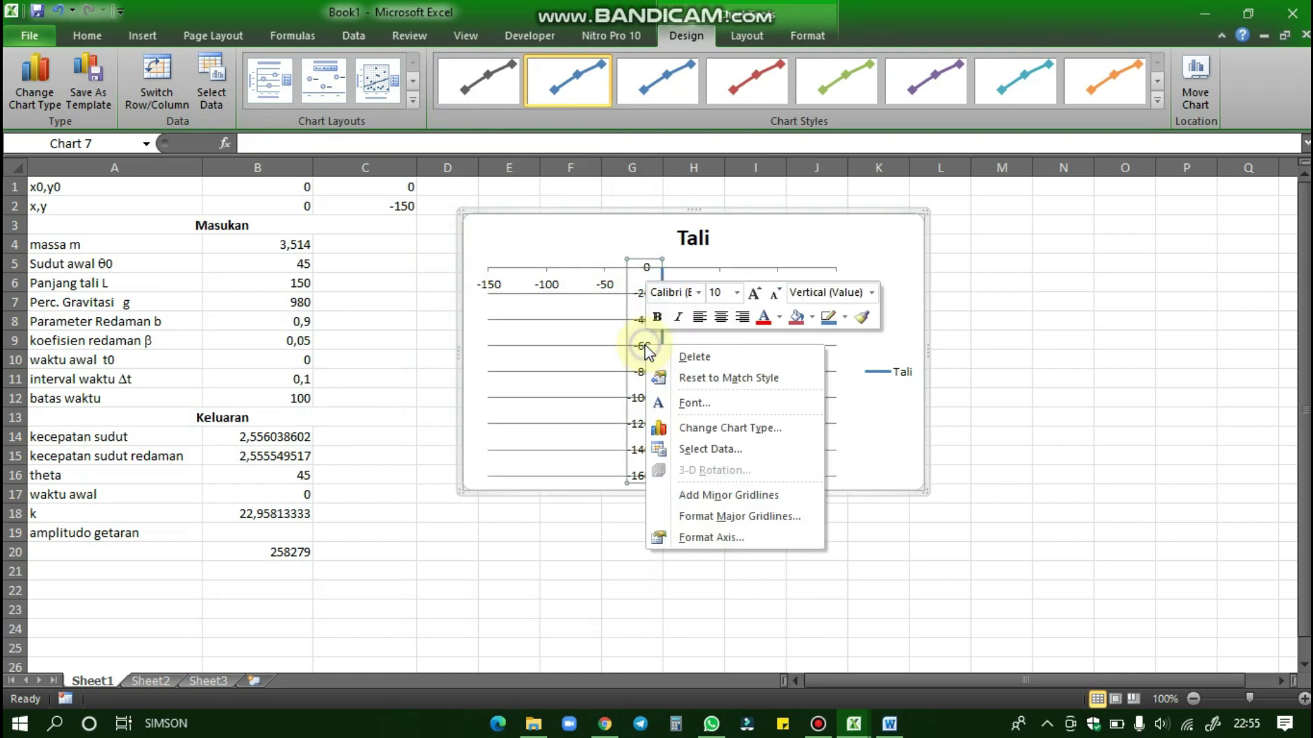
pyautogui.click(707, 537)
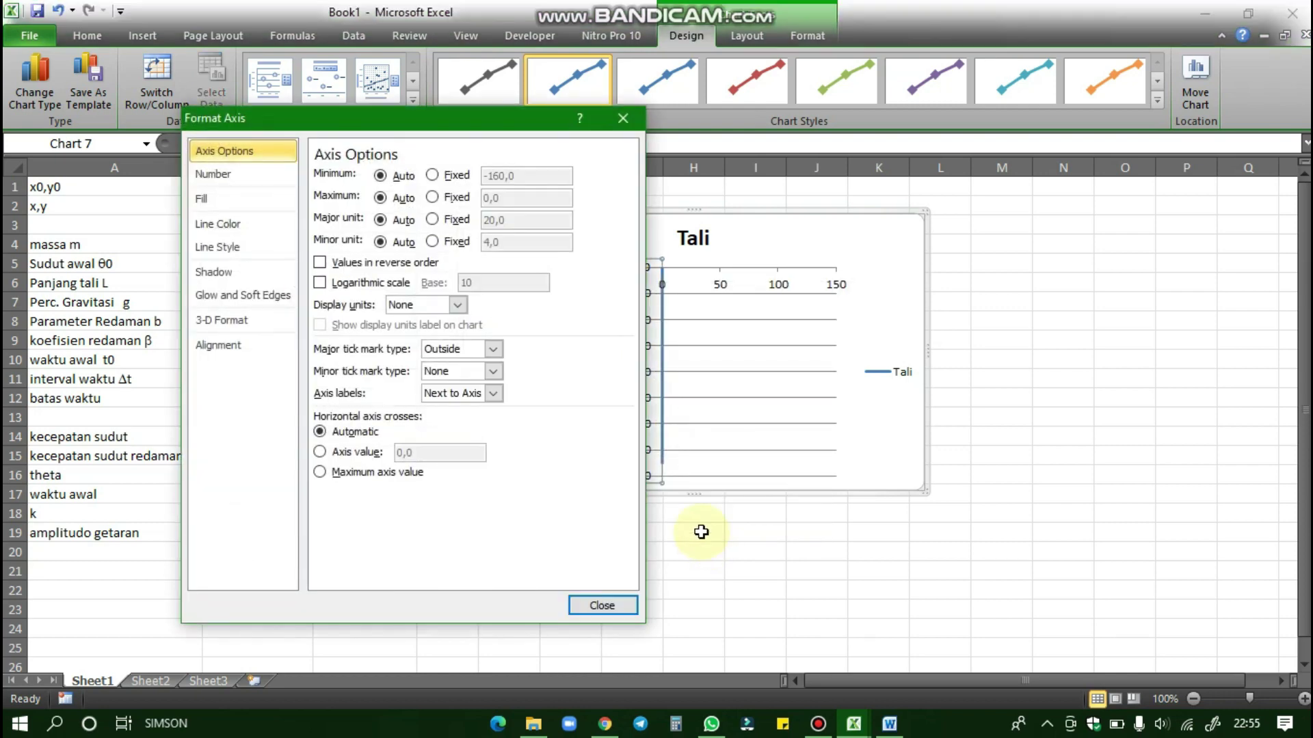
pyautogui.click(456, 177)
pyautogui.click(454, 197)
pyautogui.click(451, 220)
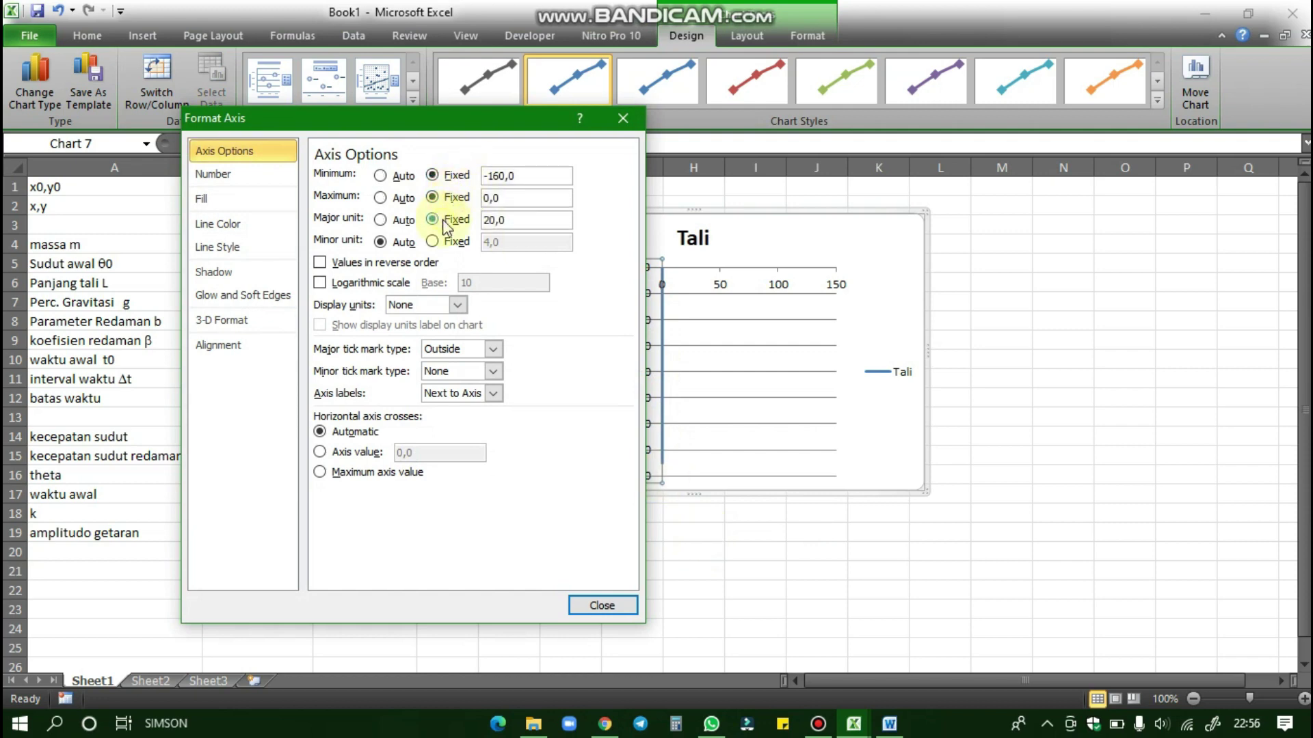
pyautogui.click(451, 242)
pyautogui.moveTo(520, 176); pyautogui.dragTo(454, 176)
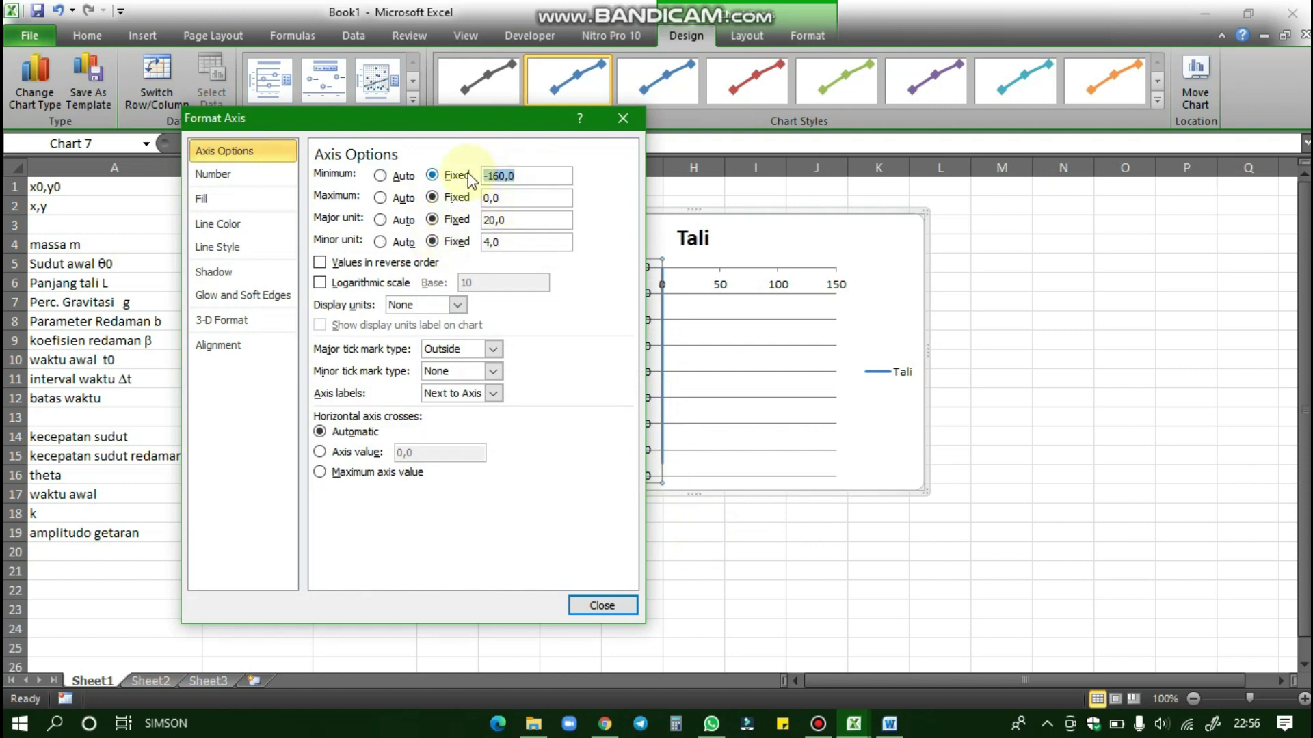
pyautogui.write('-150')
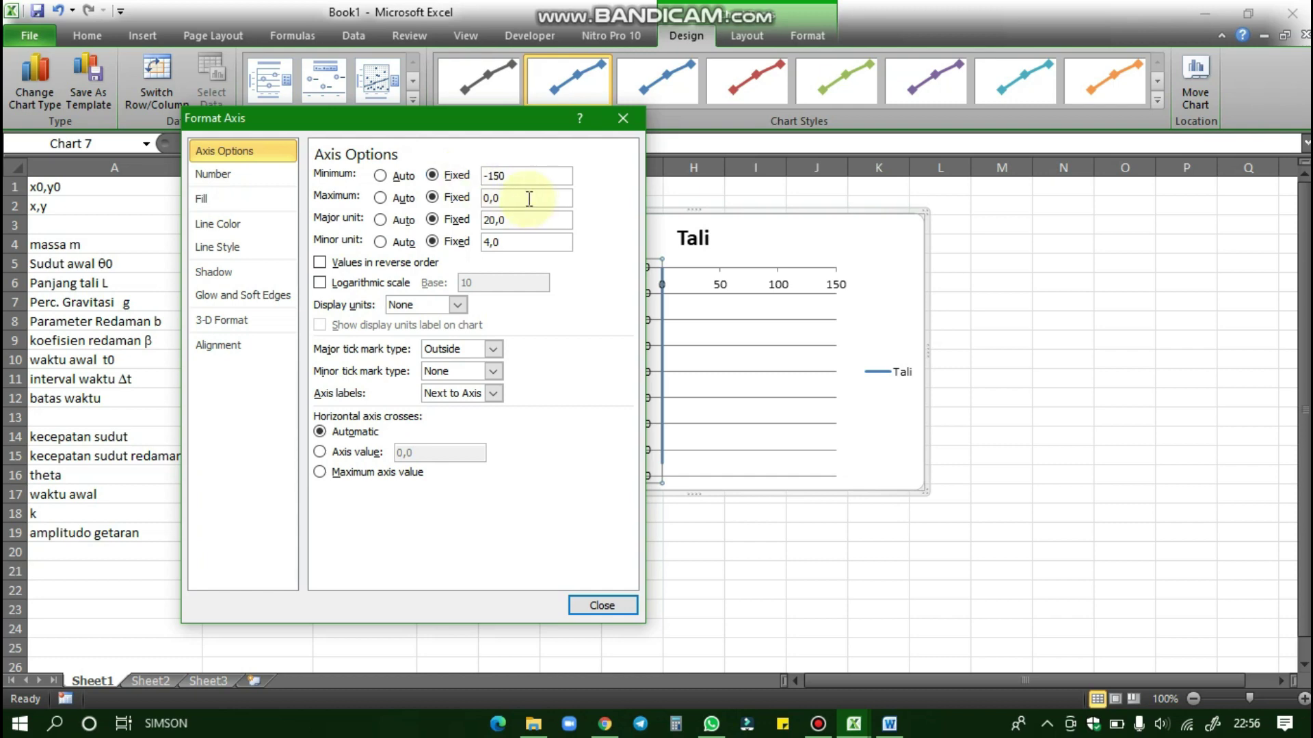
# Set the vertical axis major unit to 50 and minor unit to 10
pyautogui.moveTo(526, 220); pyautogui.dragTo(483, 241)
pyautogui.write('50')
pyautogui.write('1')
pyautogui.write('0')
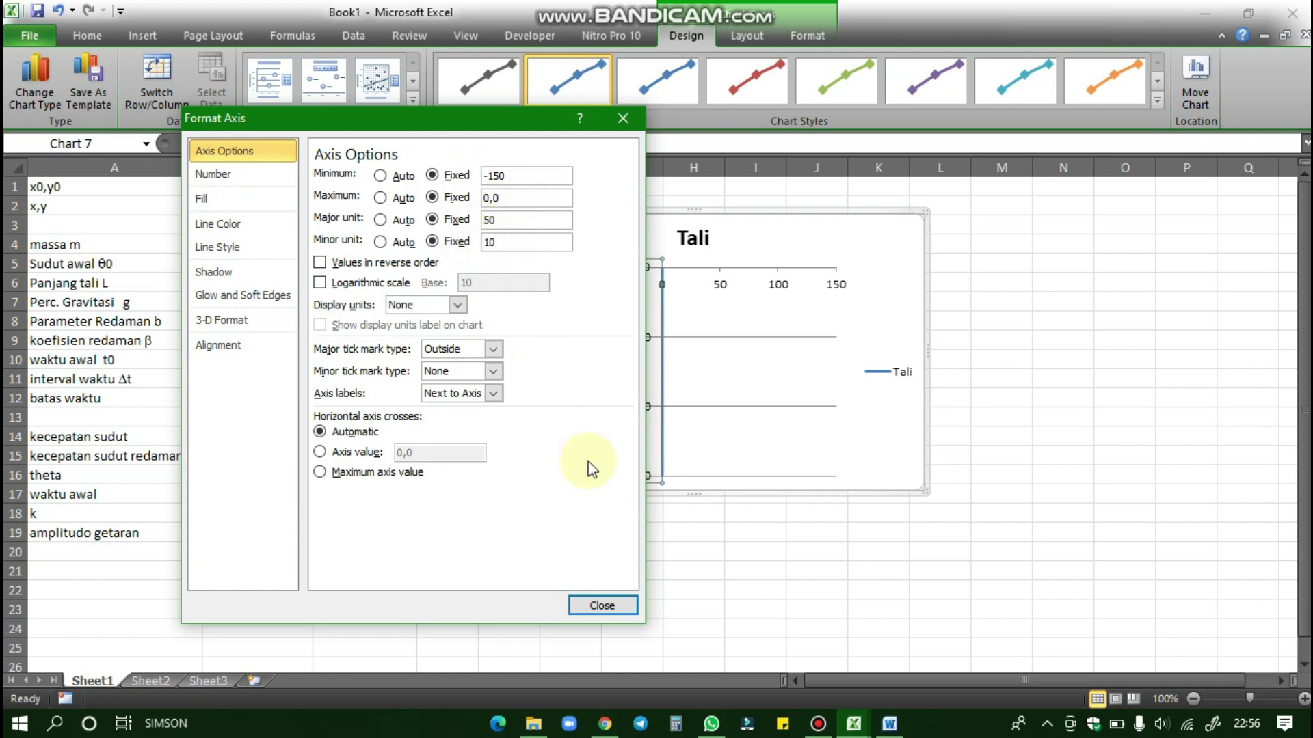
pyautogui.click(596, 604)
pyautogui.click(745, 568)
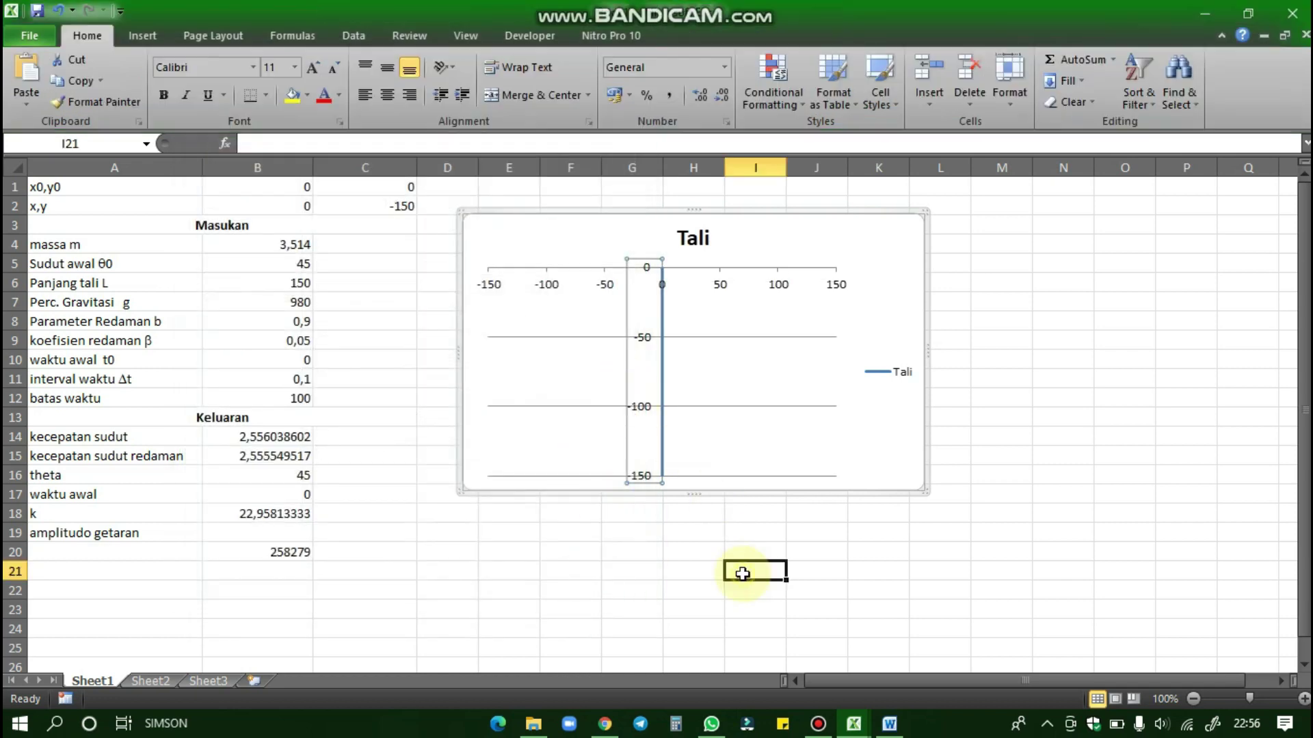
# Enlarge the Tali chart slightly from its lower corner, extending its lower edge to about row 18
pyautogui.click(916, 479)
pyautogui.moveTo(923, 487); pyautogui.dragTo(935, 511)
pyautogui.click(893, 381)
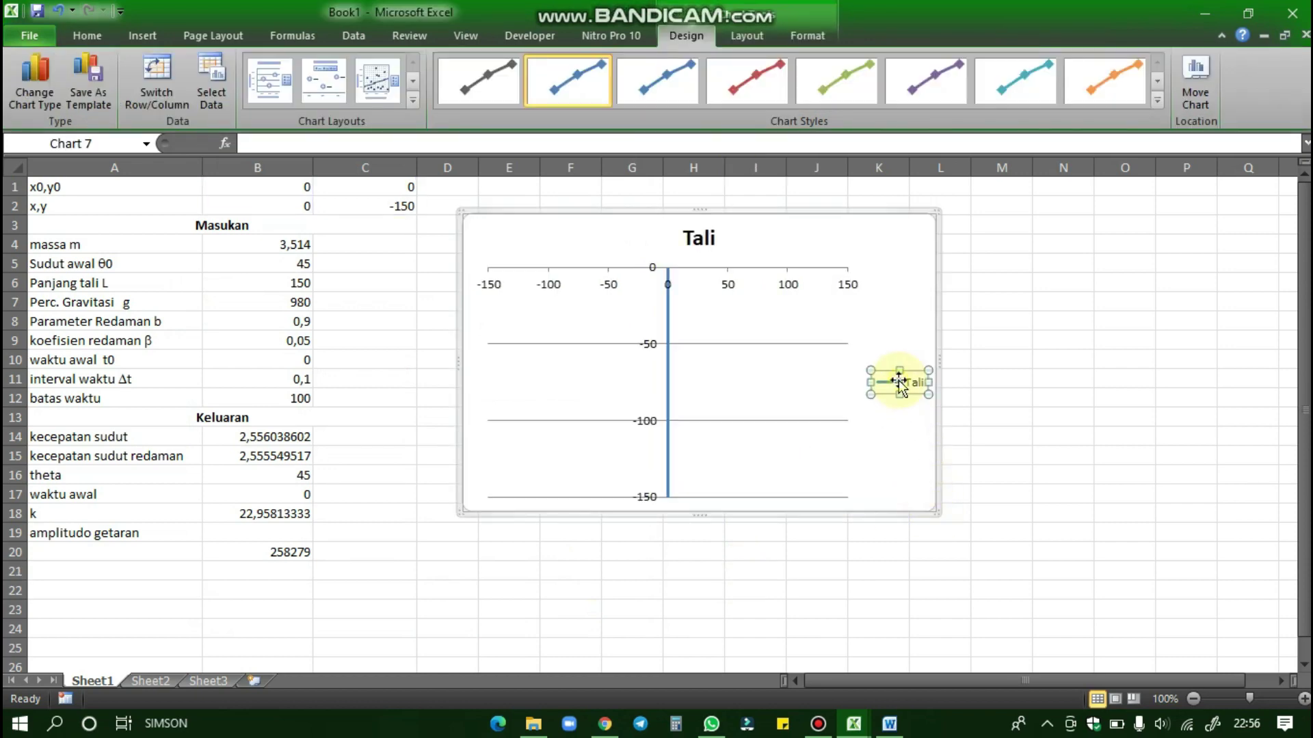
pyautogui.click(1019, 452)
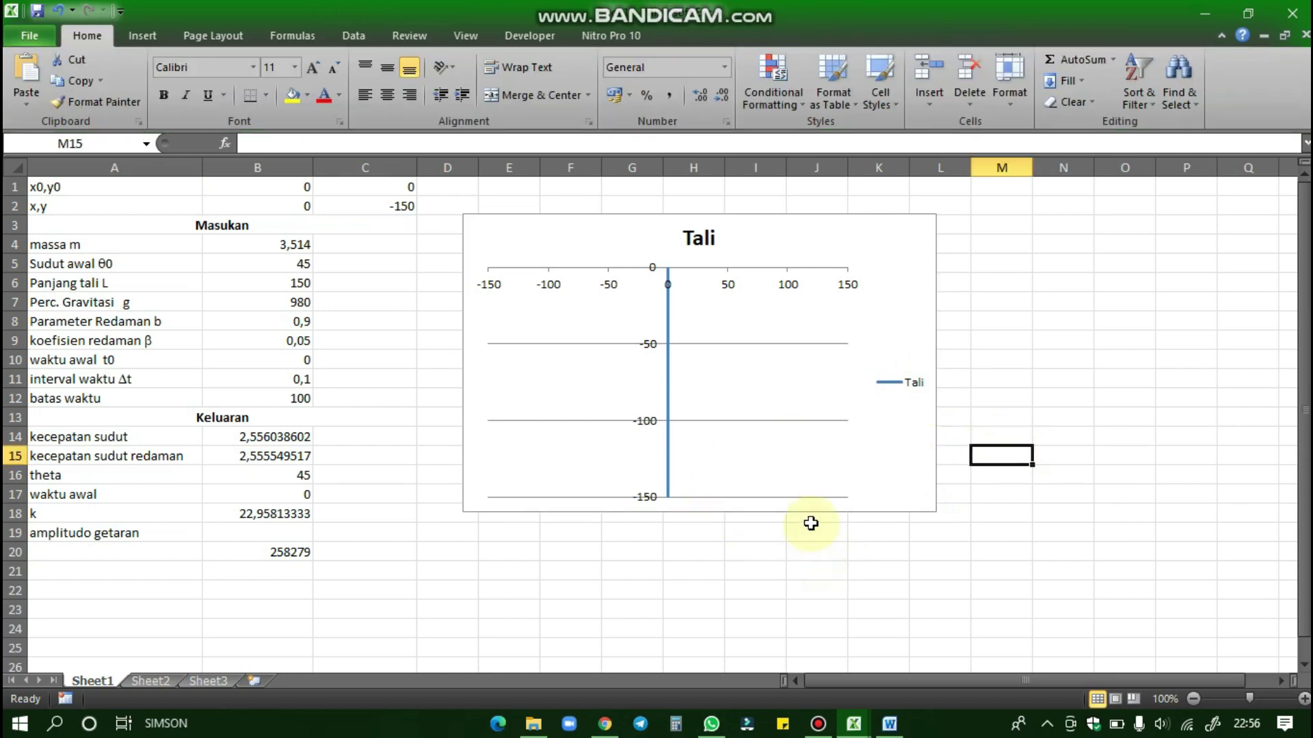
pyautogui.click(710, 407)
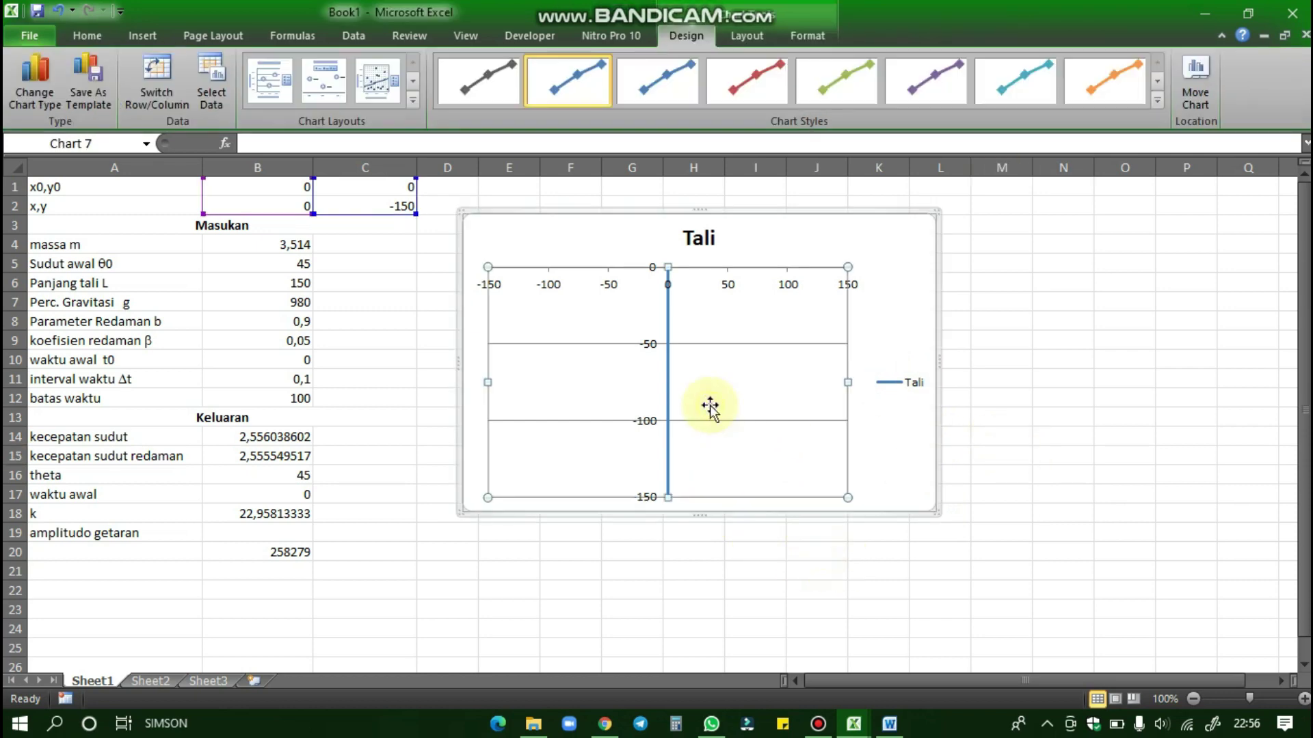
pyautogui.rightClick(709, 408)
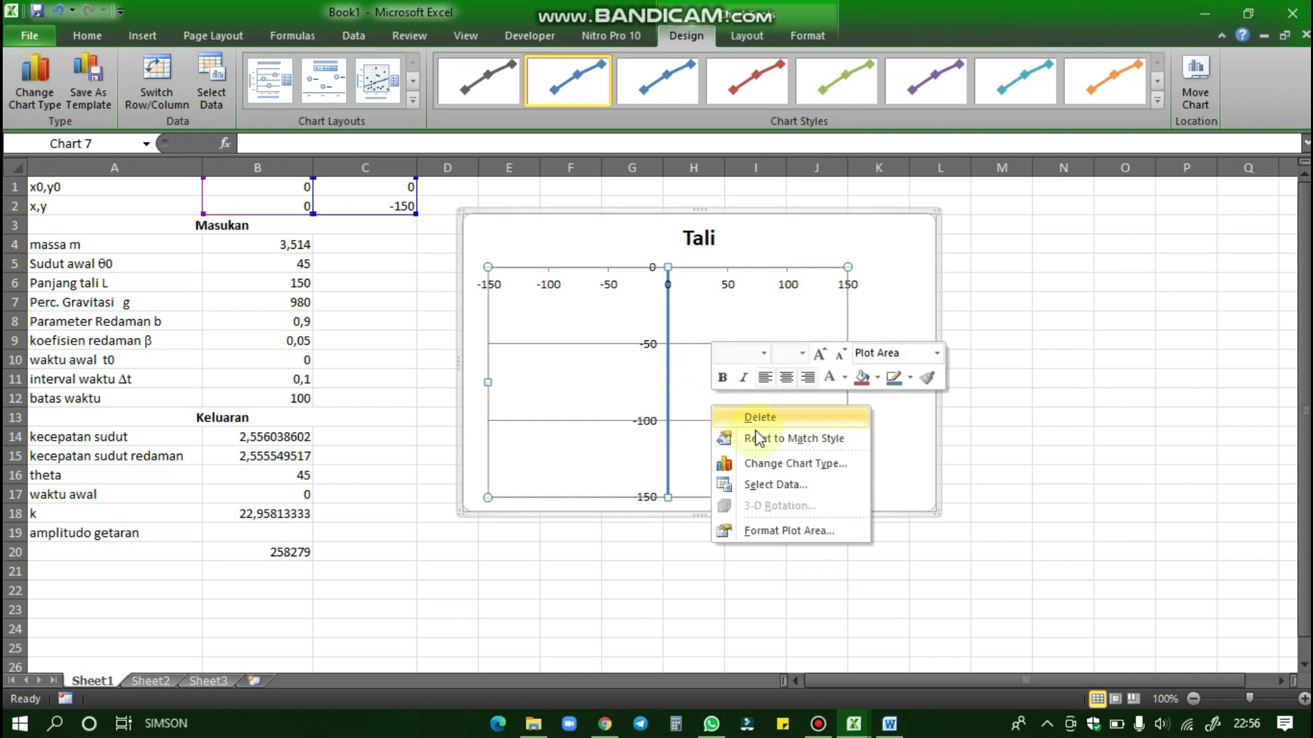
pyautogui.click(888, 478)
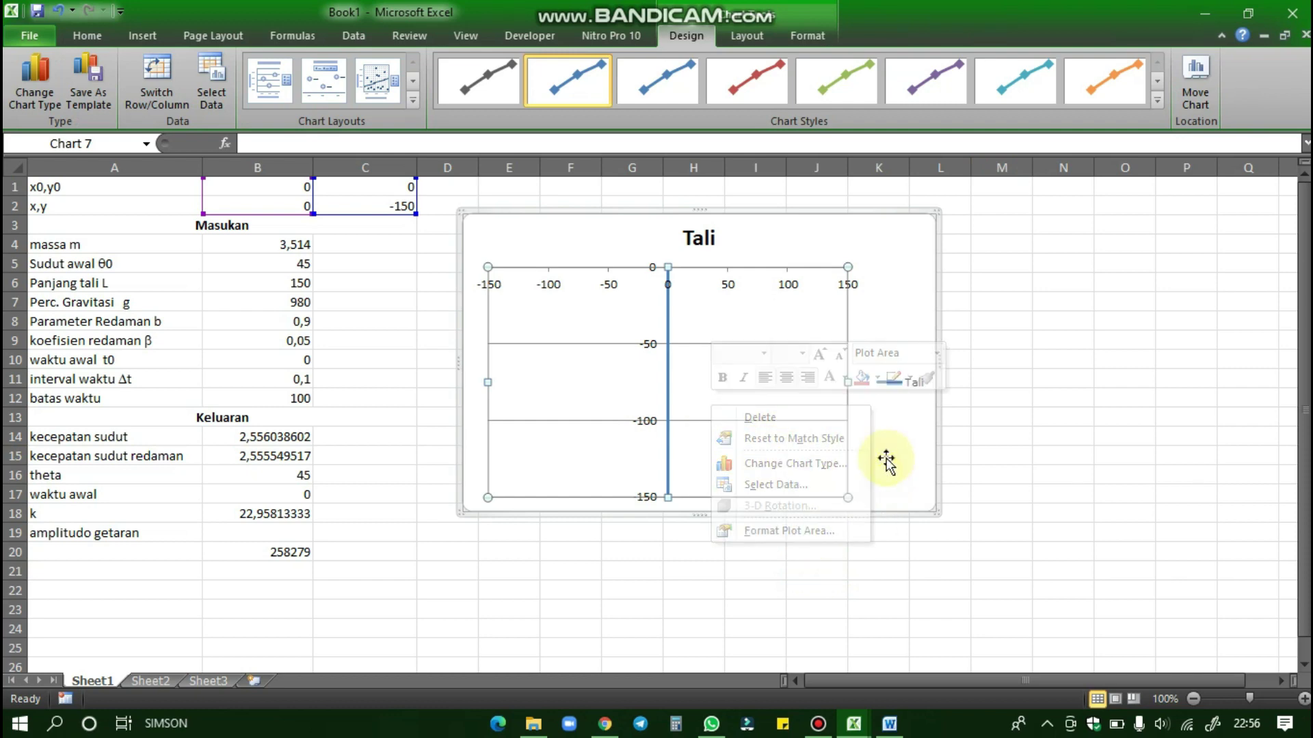
pyautogui.rightClick(879, 426)
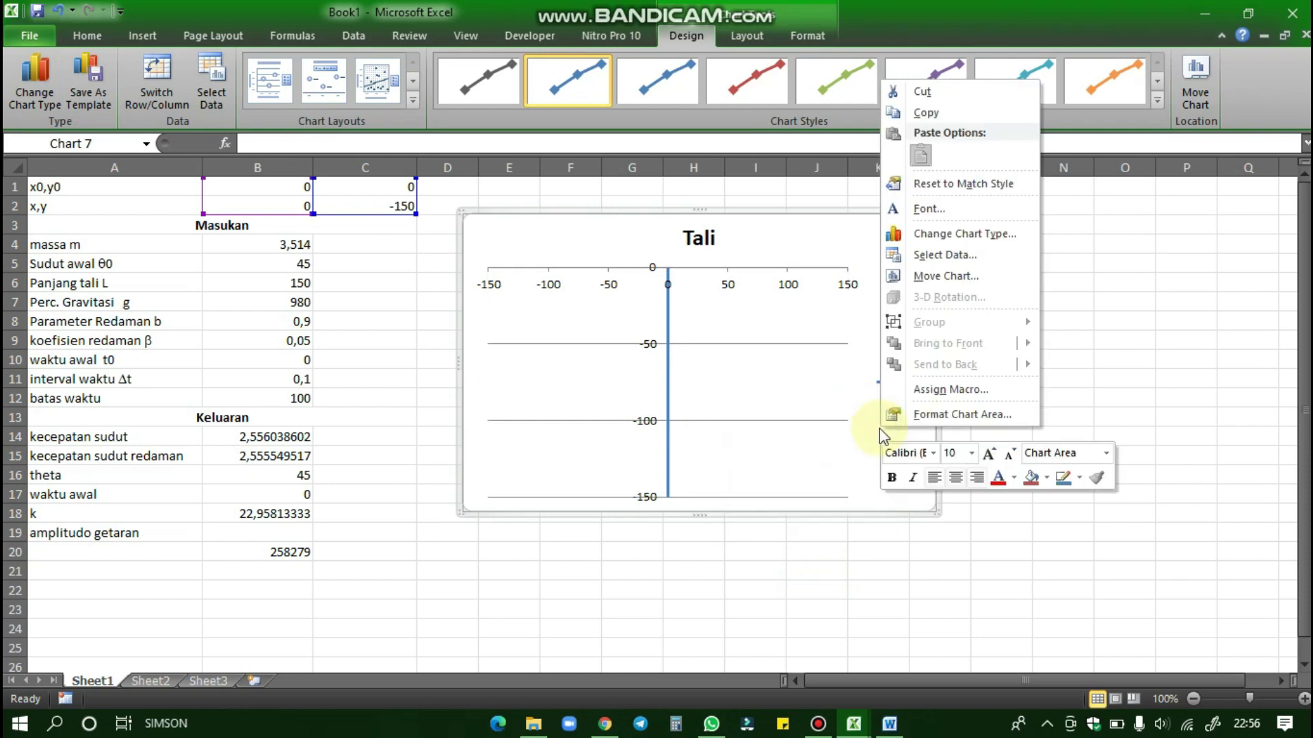
pyautogui.click(865, 460)
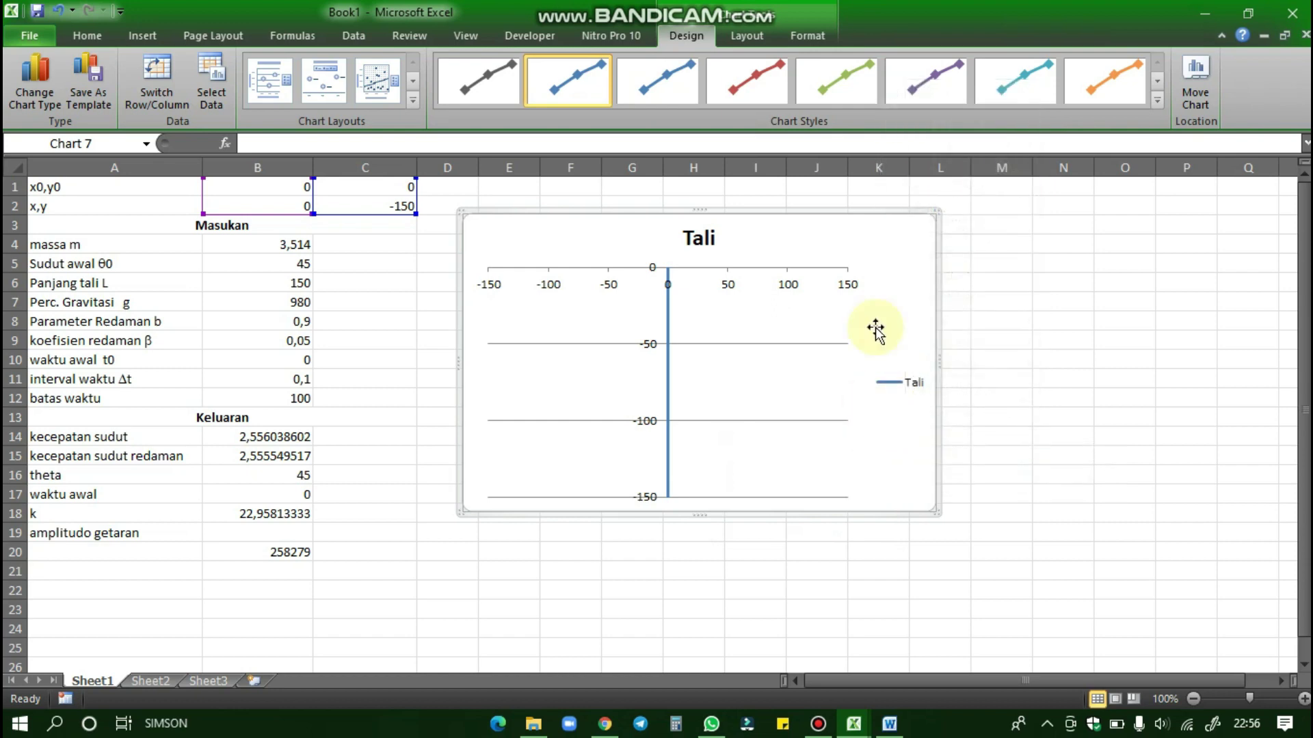
pyautogui.rightClick(898, 291)
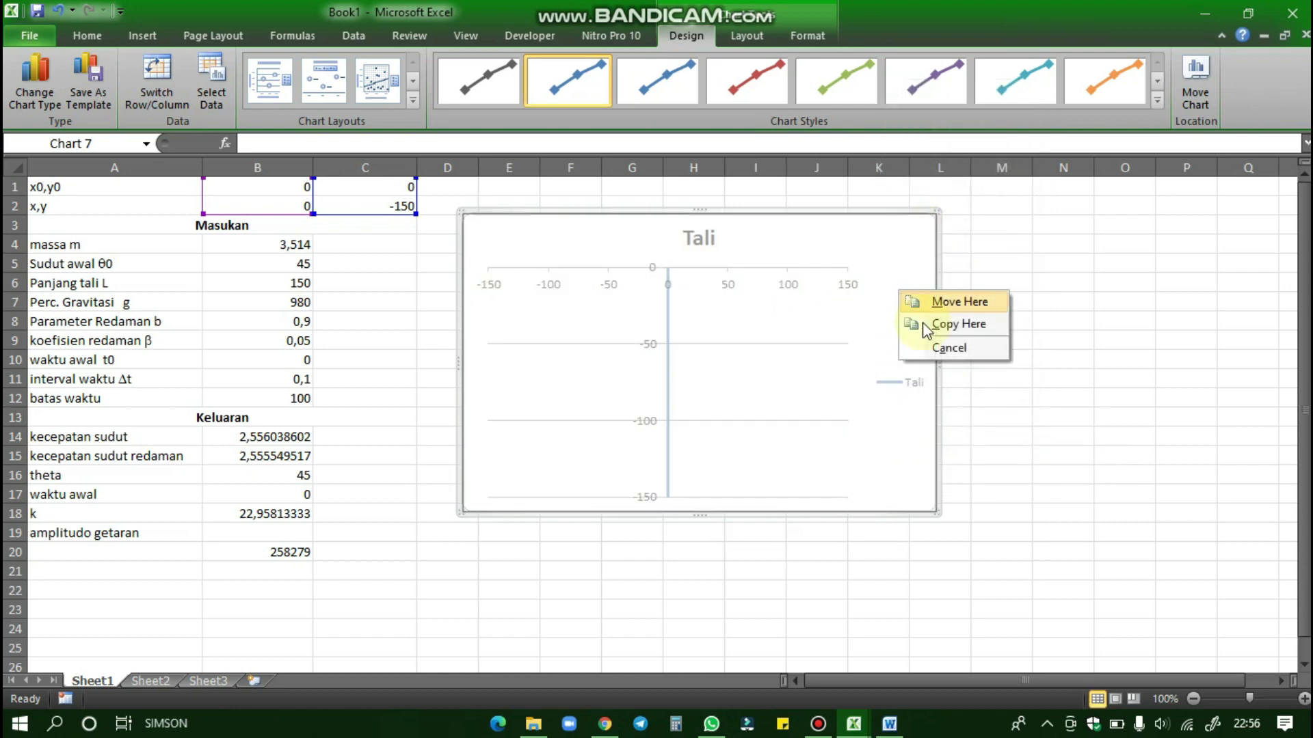
pyautogui.click(879, 373)
# Add a second chart series named Bandul with its X value from B2 and its Y value from C2
pyautogui.rightClick(898, 297)
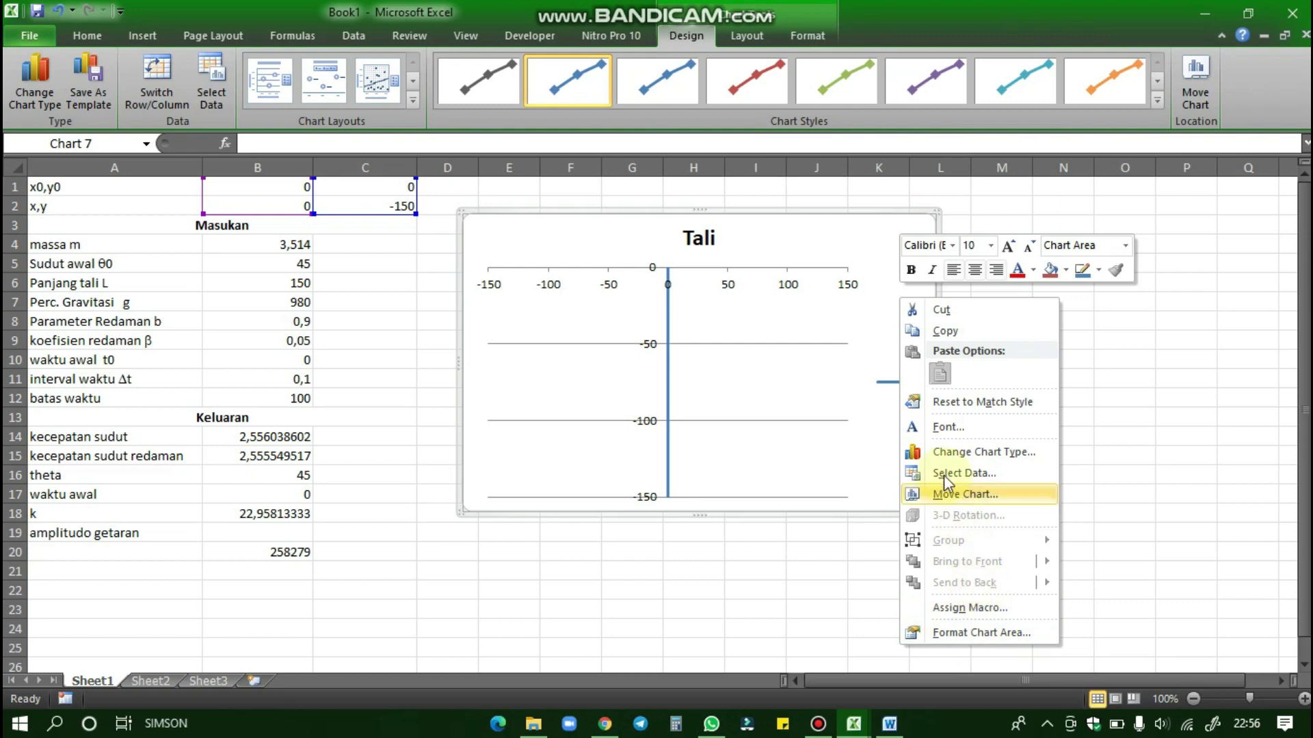
pyautogui.click(995, 476)
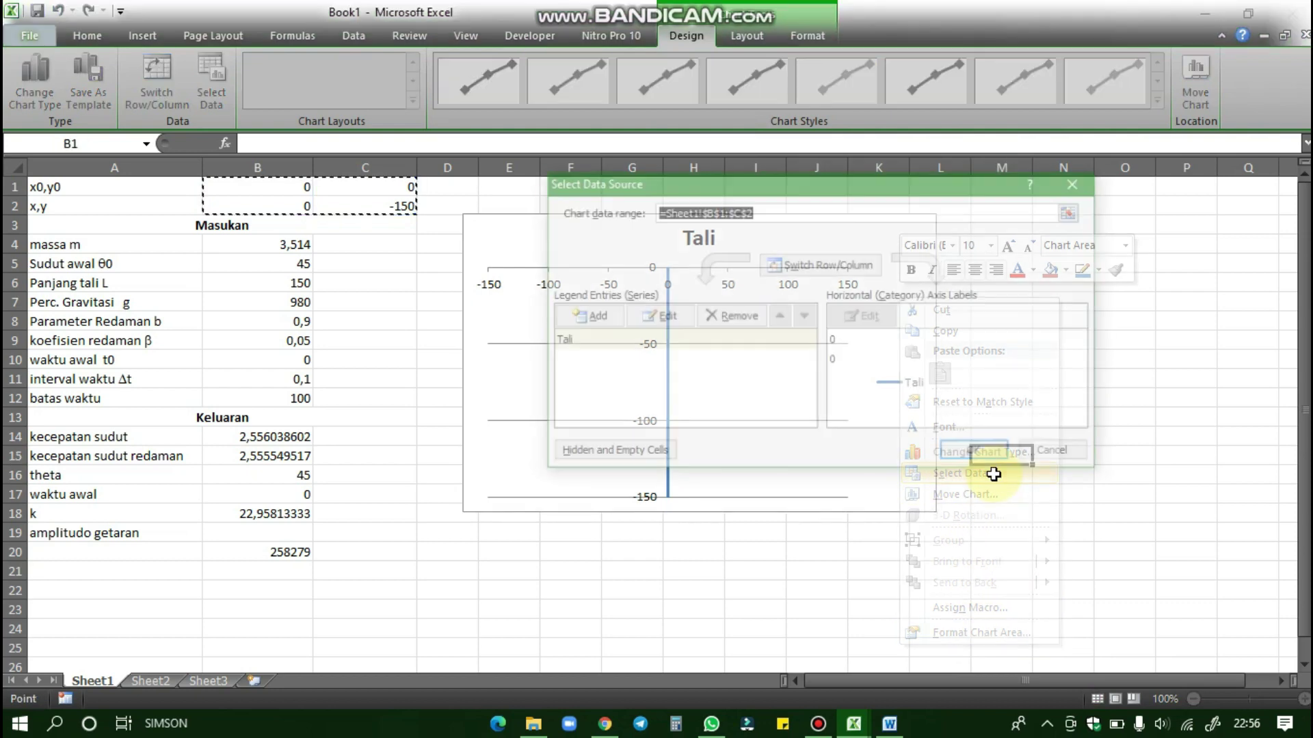
pyautogui.click(585, 316)
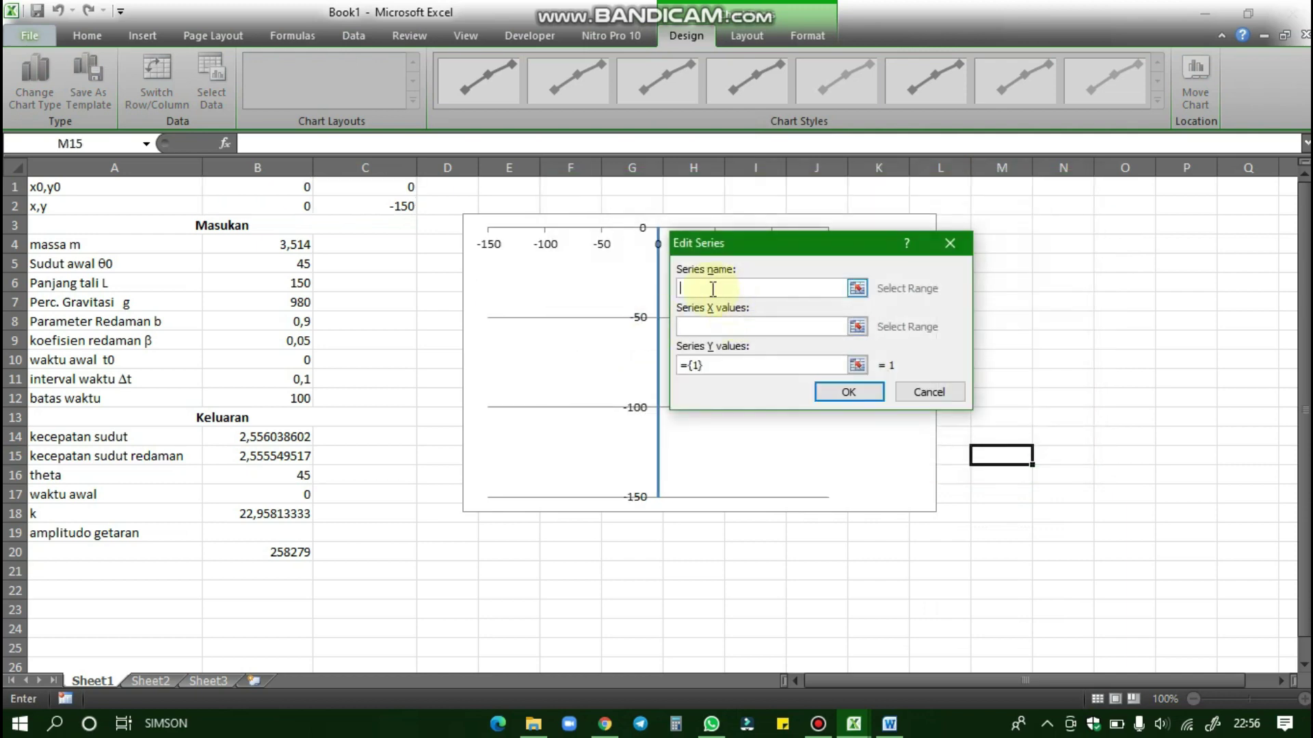
pyautogui.write('Bandul')
pyautogui.click(698, 325)
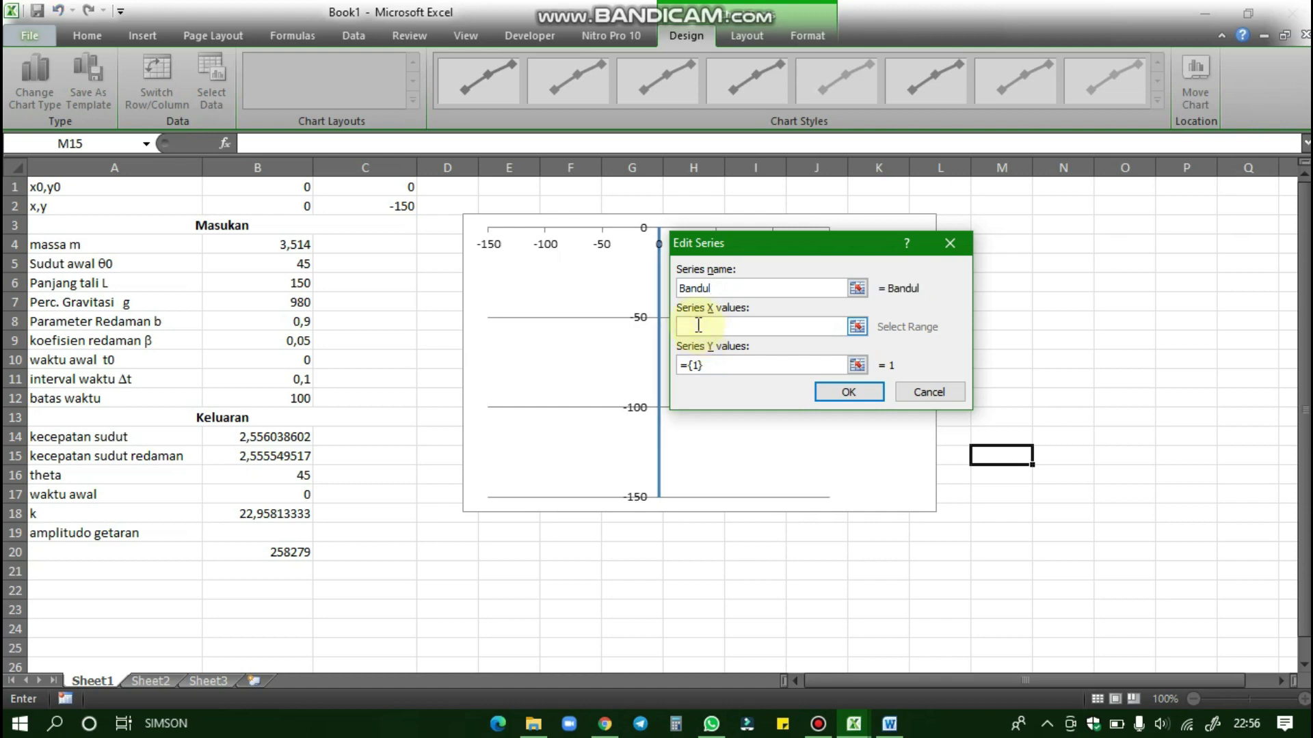
pyautogui.click(292, 208)
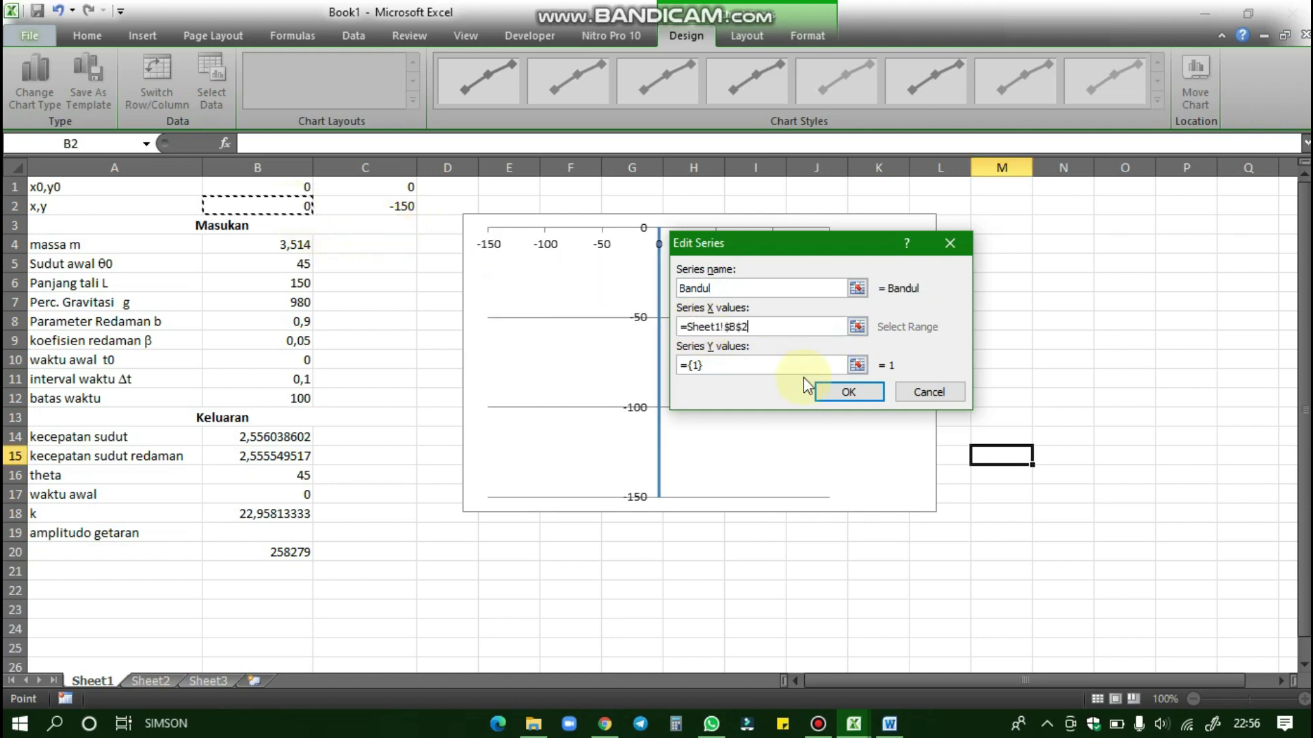
pyautogui.moveTo(749, 361); pyautogui.dragTo(677, 366)
pyautogui.press('BackSpace')
pyautogui.click(389, 207)
pyautogui.click(848, 392)
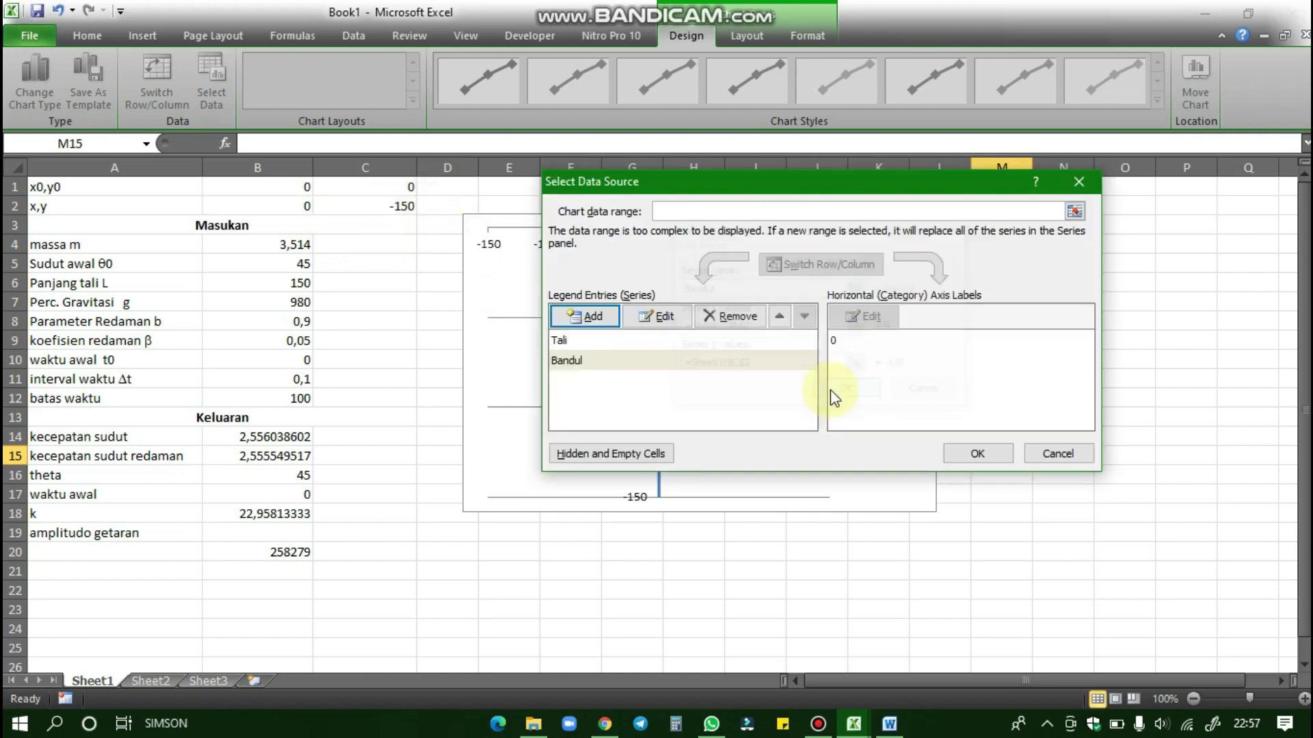
pyautogui.click(976, 454)
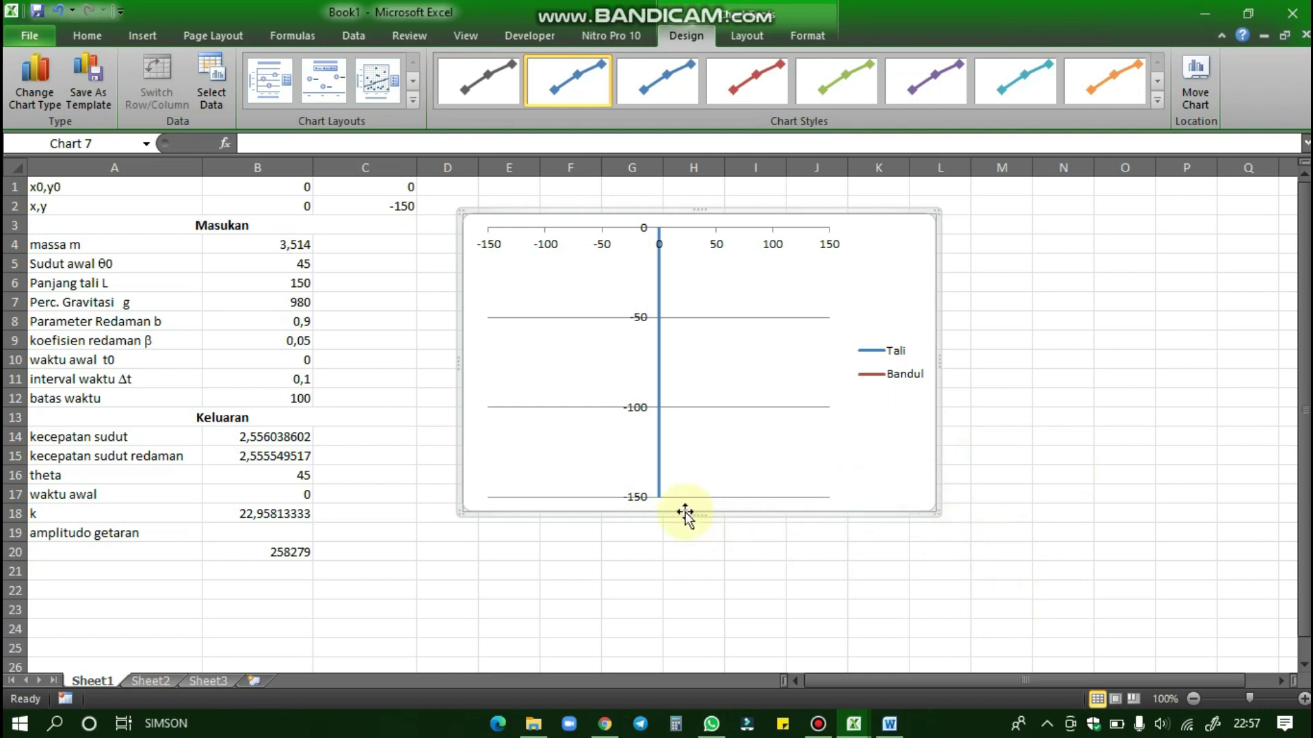
# Give the Bandul series point a built-in circle marker
pyautogui.moveTo(660, 504)
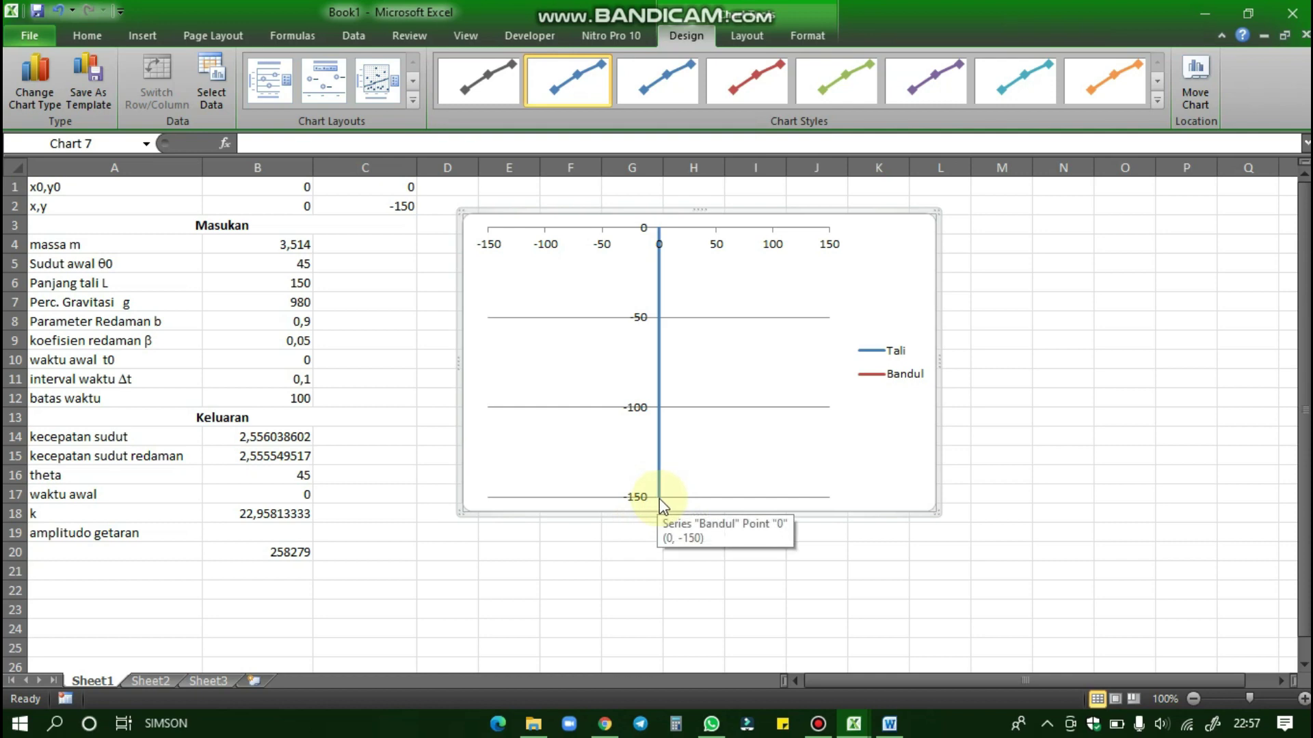
pyautogui.rightClick(660, 504)
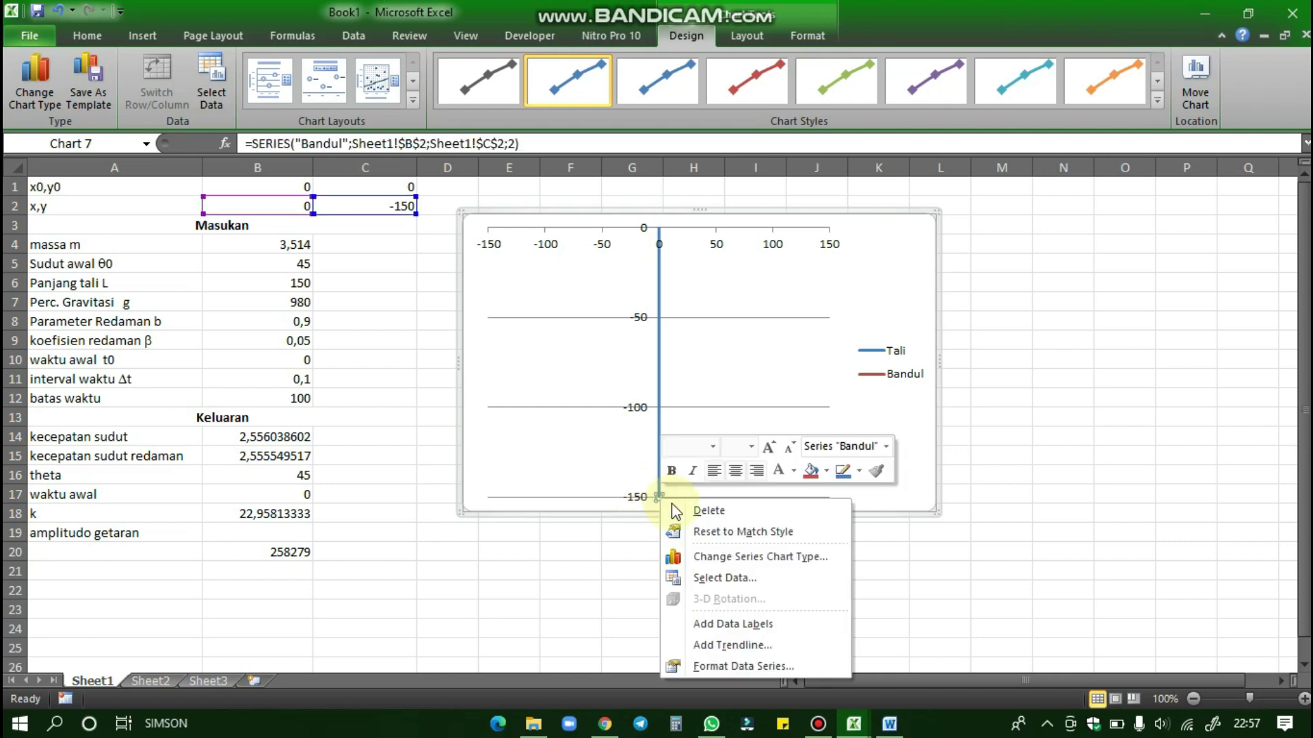
pyautogui.click(740, 669)
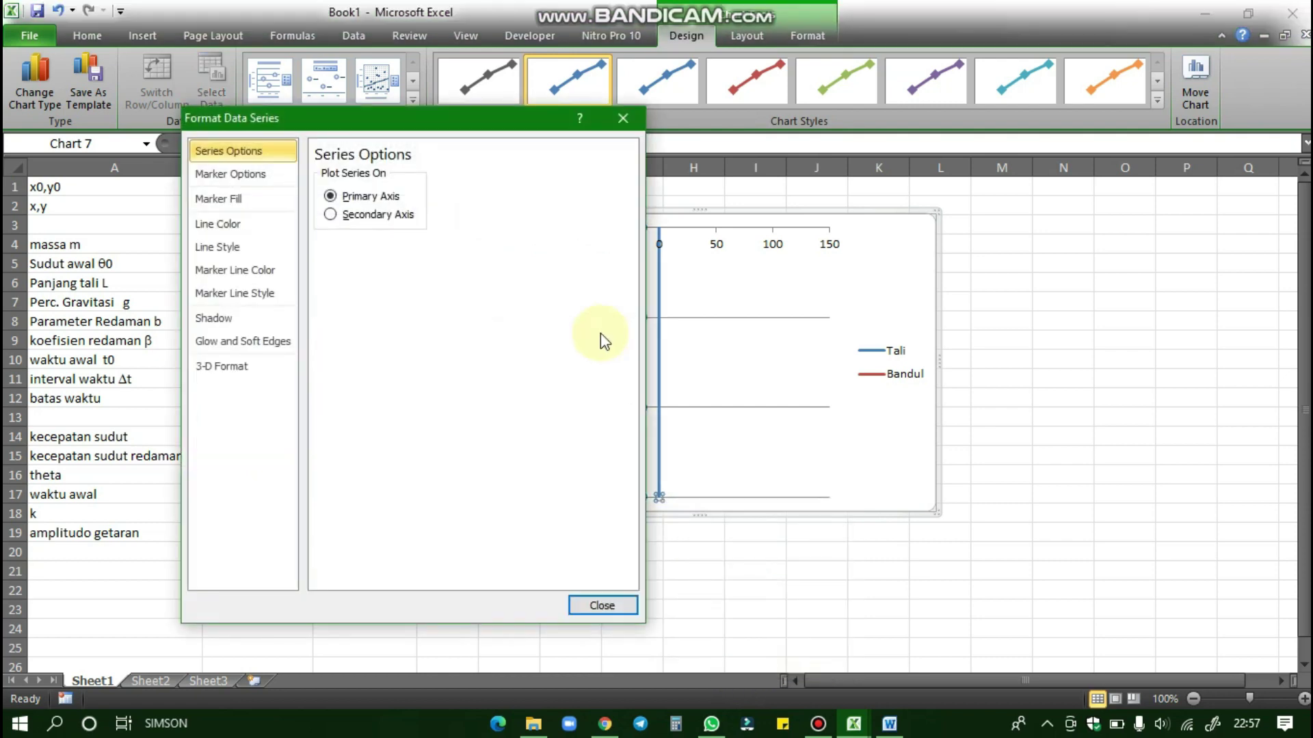
pyautogui.click(246, 179)
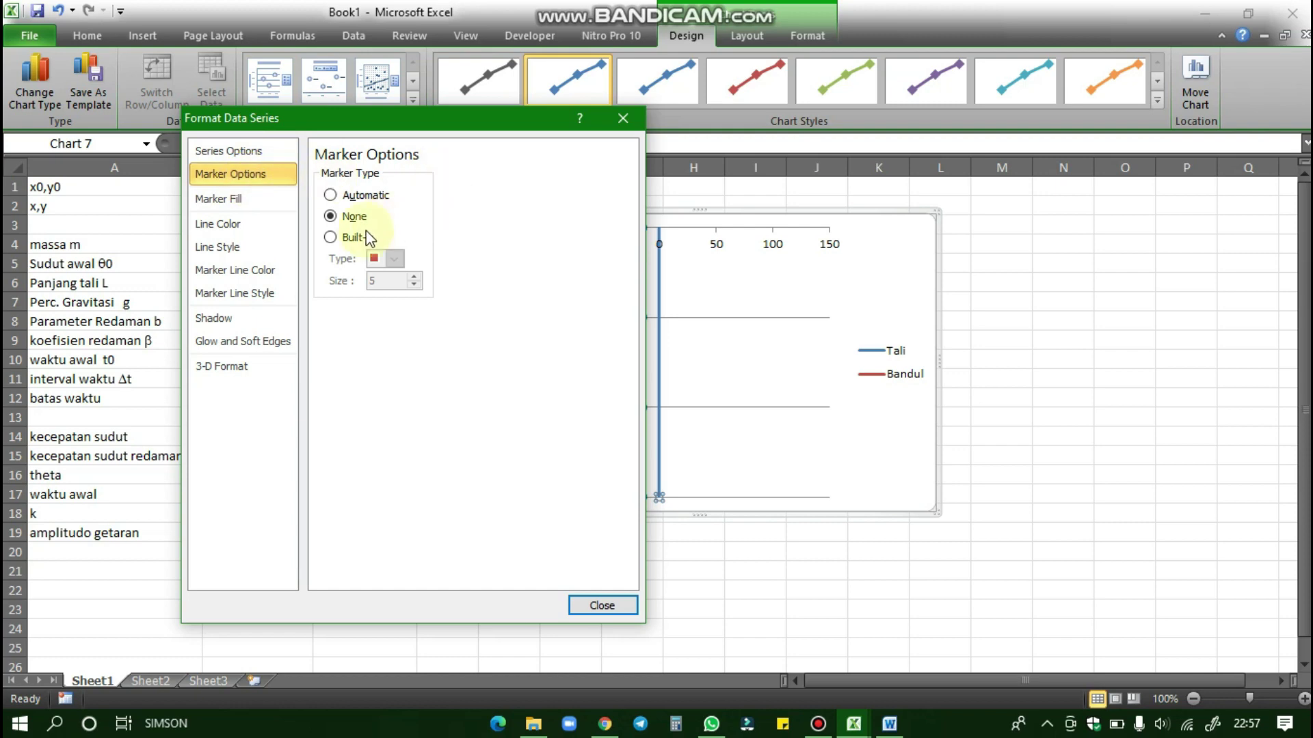
pyautogui.click(335, 240)
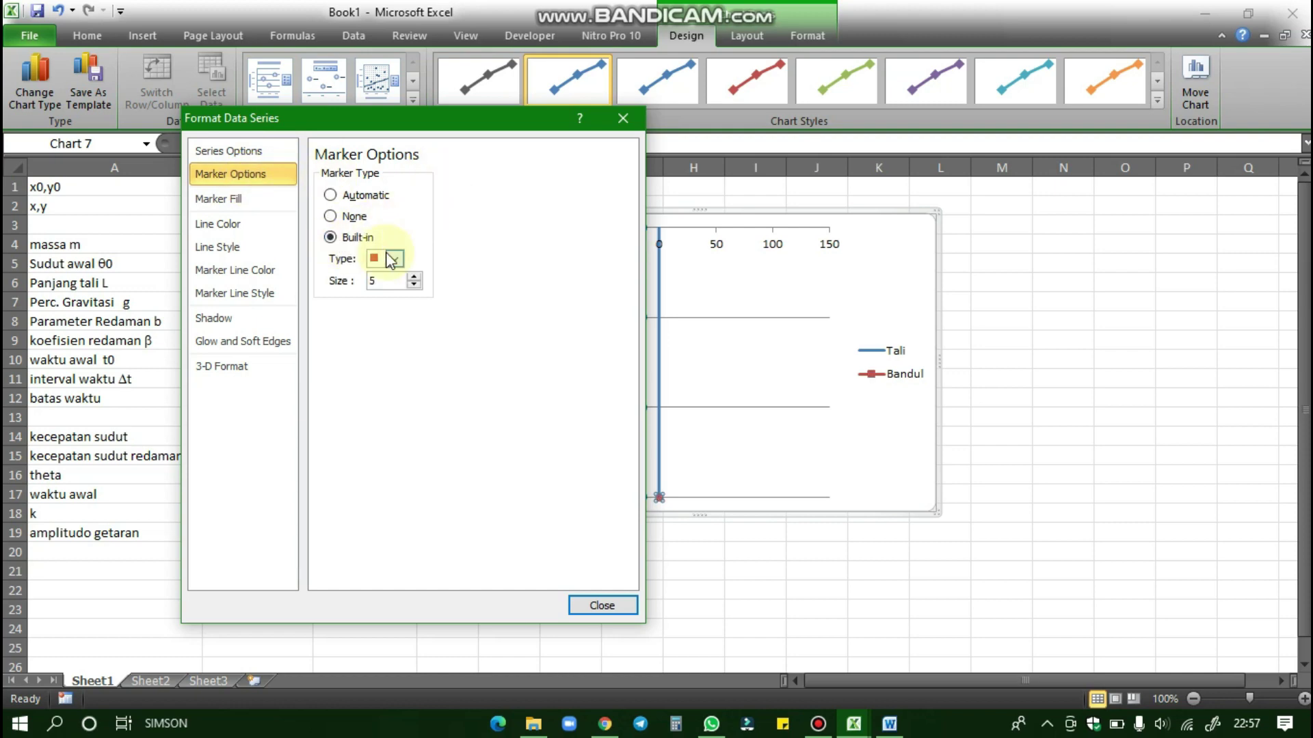
pyautogui.click(394, 260)
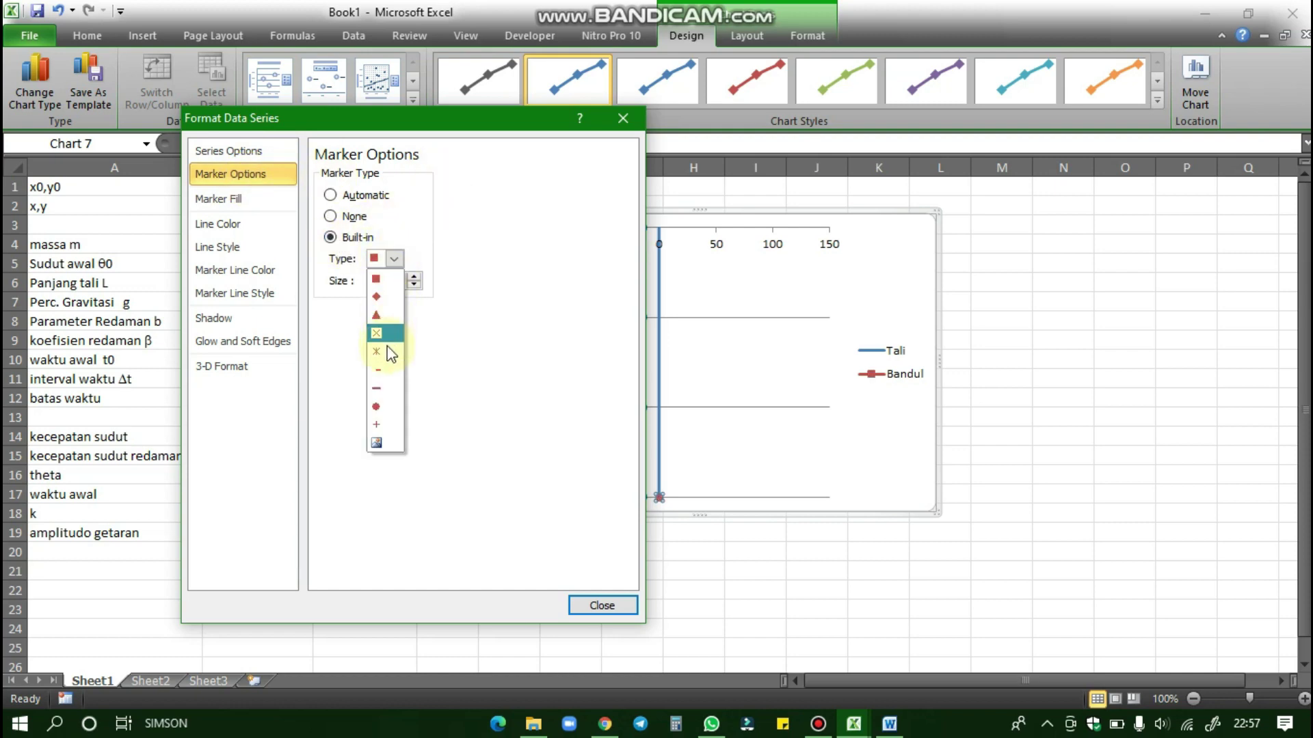
pyautogui.click(379, 409)
# Increase the Bandul marker size to 14 and finish formatting the series
pyautogui.click(415, 278)
pyautogui.click(415, 277)
pyautogui.click(415, 277)
pyautogui.click(415, 278)
pyautogui.click(415, 278)
pyautogui.click(415, 278)
pyautogui.click(415, 277)
pyautogui.click(415, 277)
pyautogui.click(415, 277)
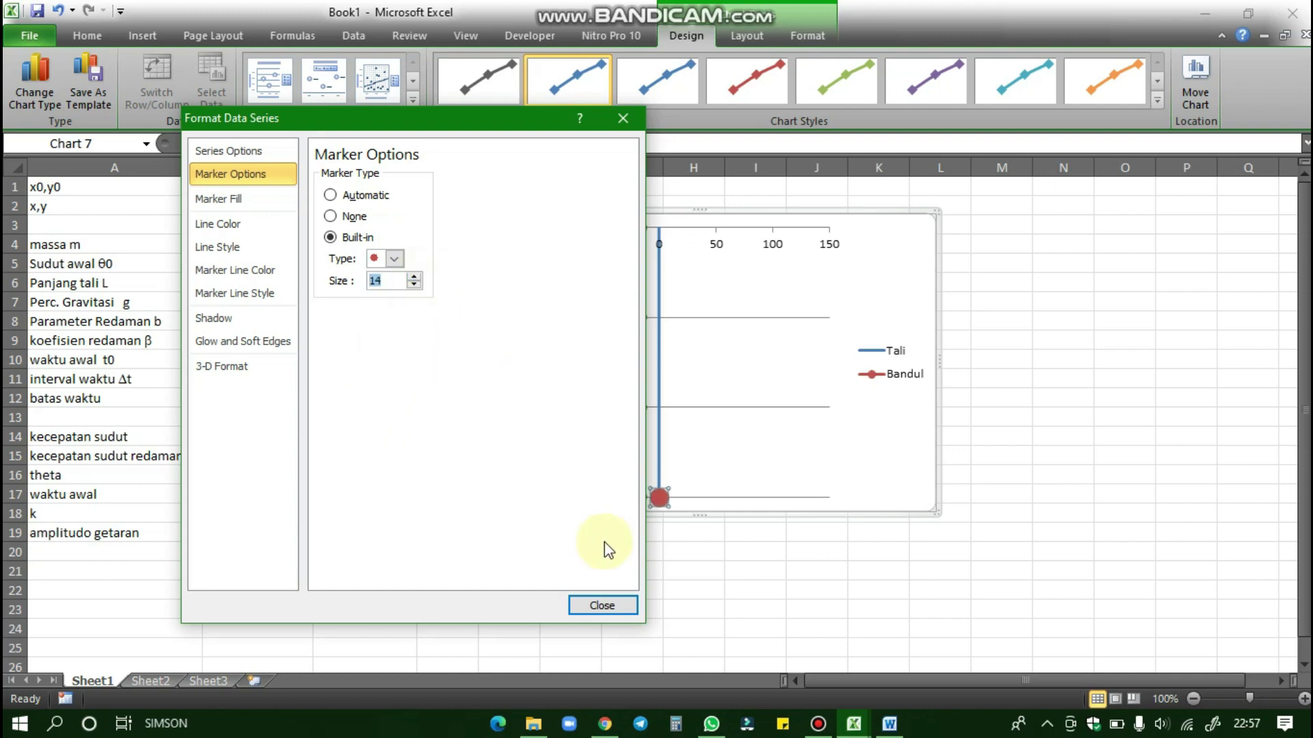
pyautogui.click(602, 606)
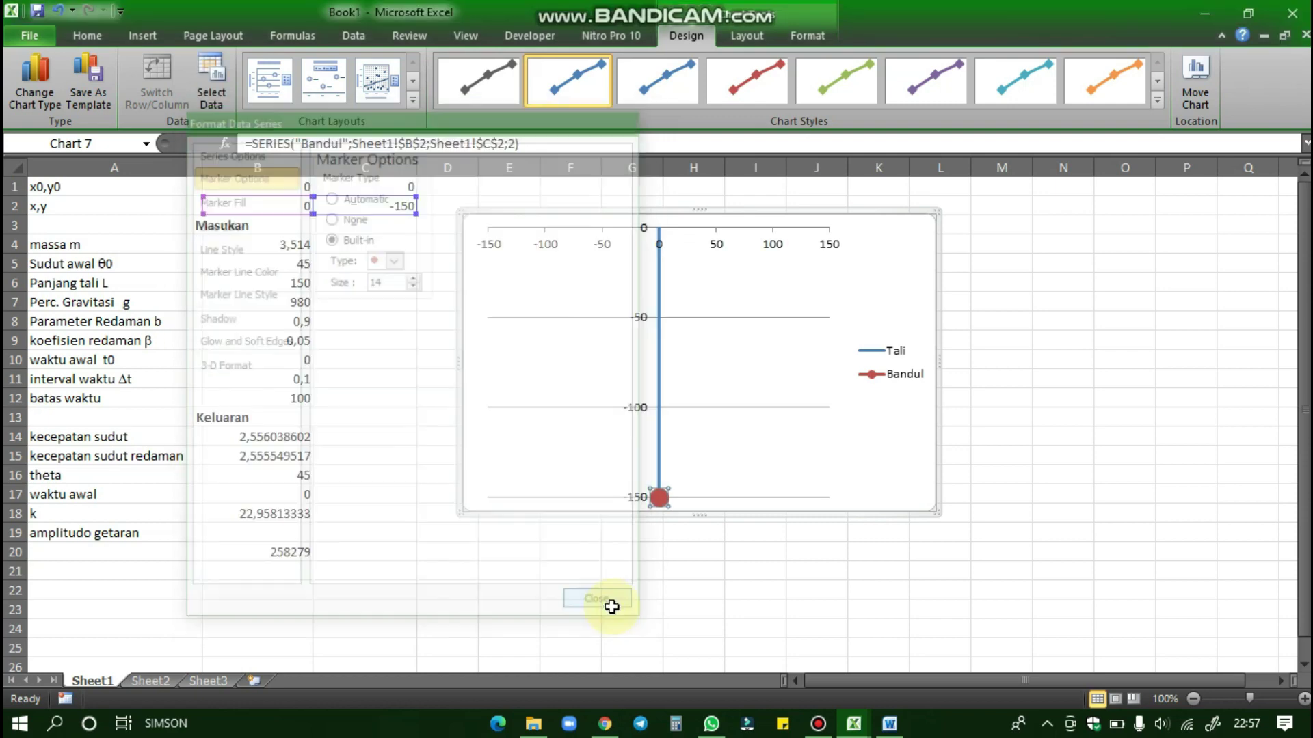
pyautogui.click(832, 578)
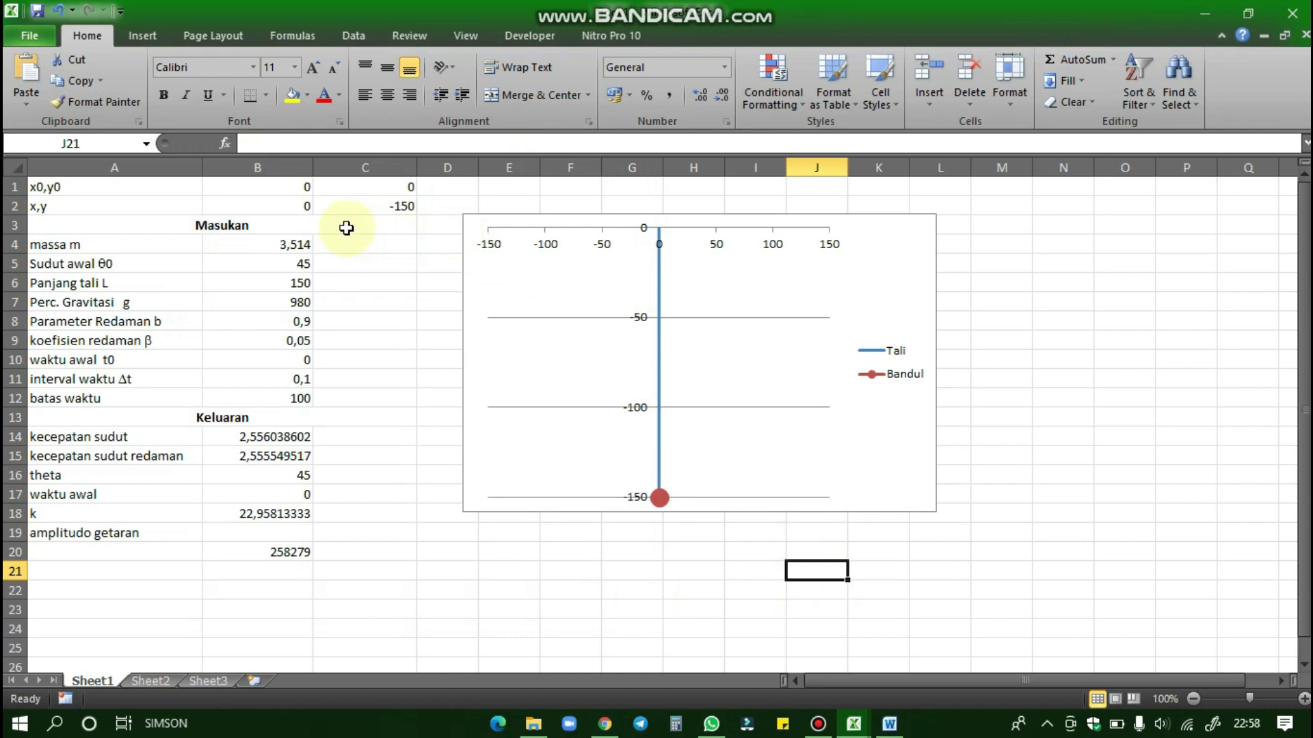
# Replace the x value in B2 with the formula =B1+(B6*SIN(B16*PI()/180))
pyautogui.click(305, 204)
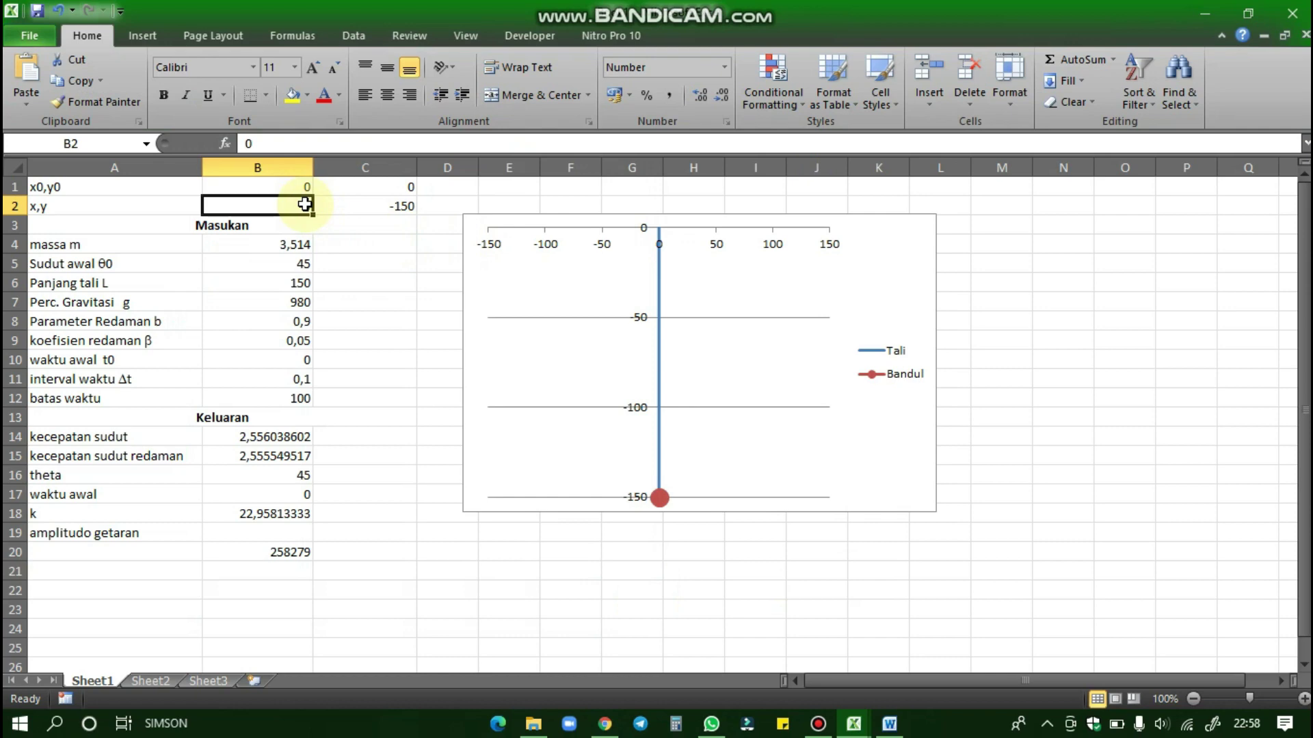
pyautogui.doubleClick(304, 205)
pyautogui.doubleClick(312, 207)
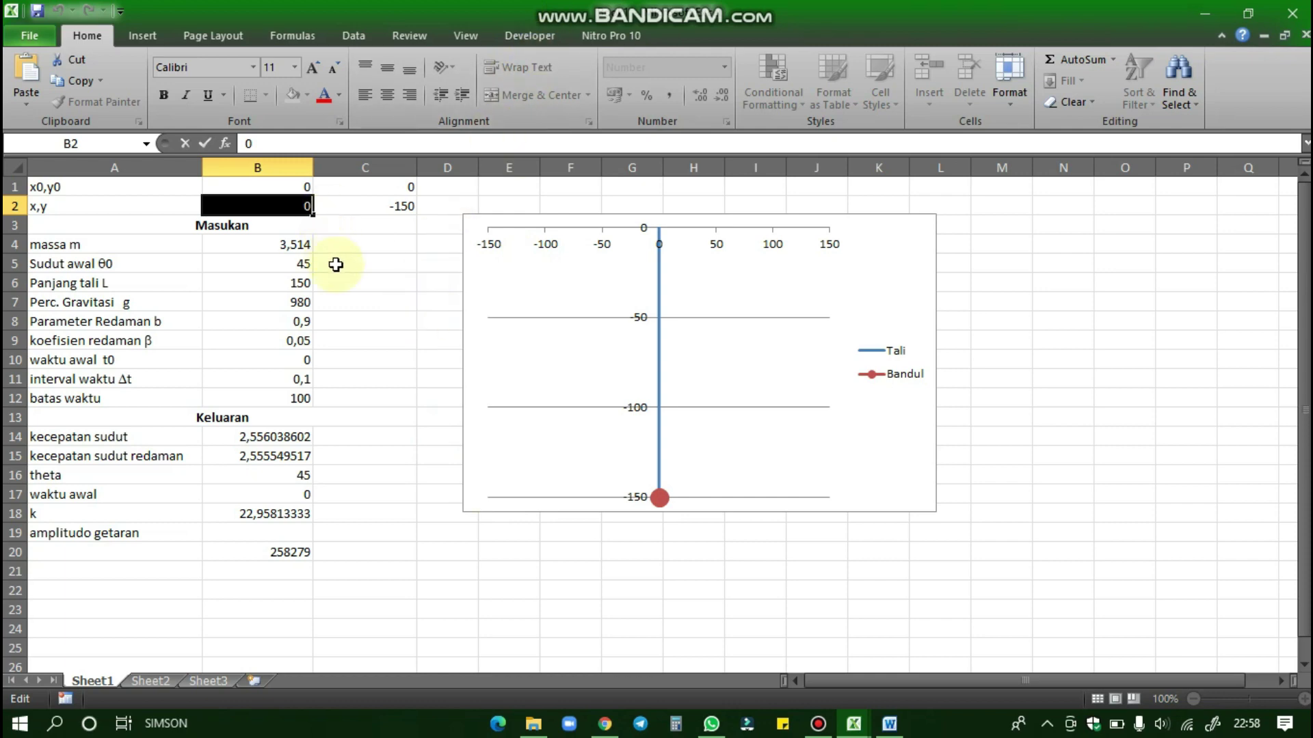
pyautogui.press('BackSpace')
pyautogui.write('=B1')
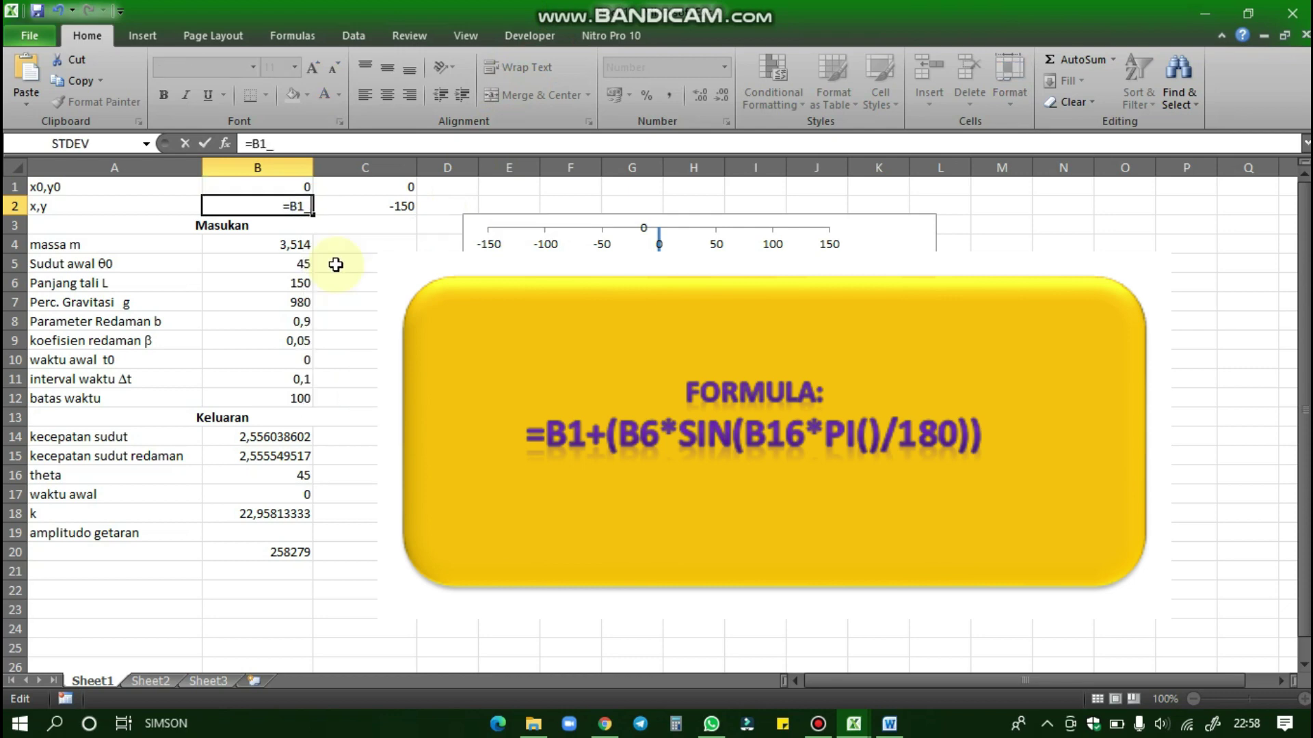
pyautogui.write('+(B')
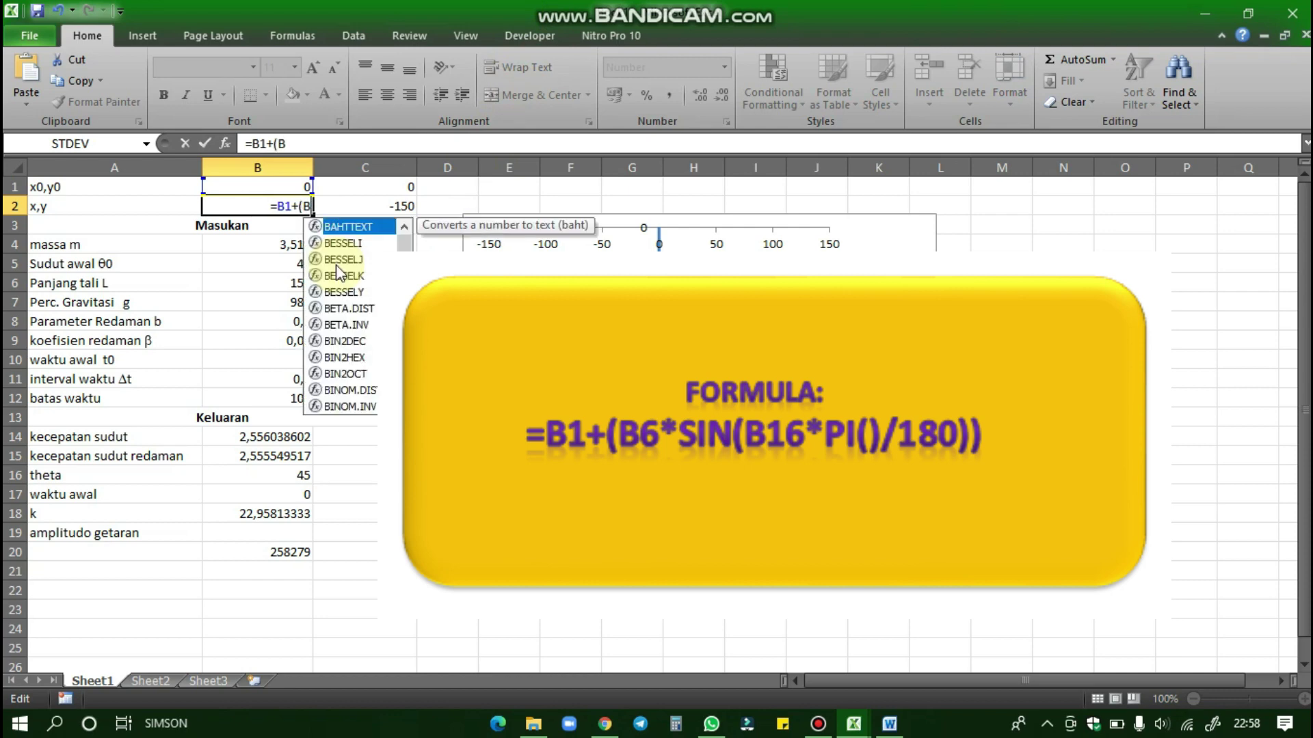
pyautogui.write('6*SIN')
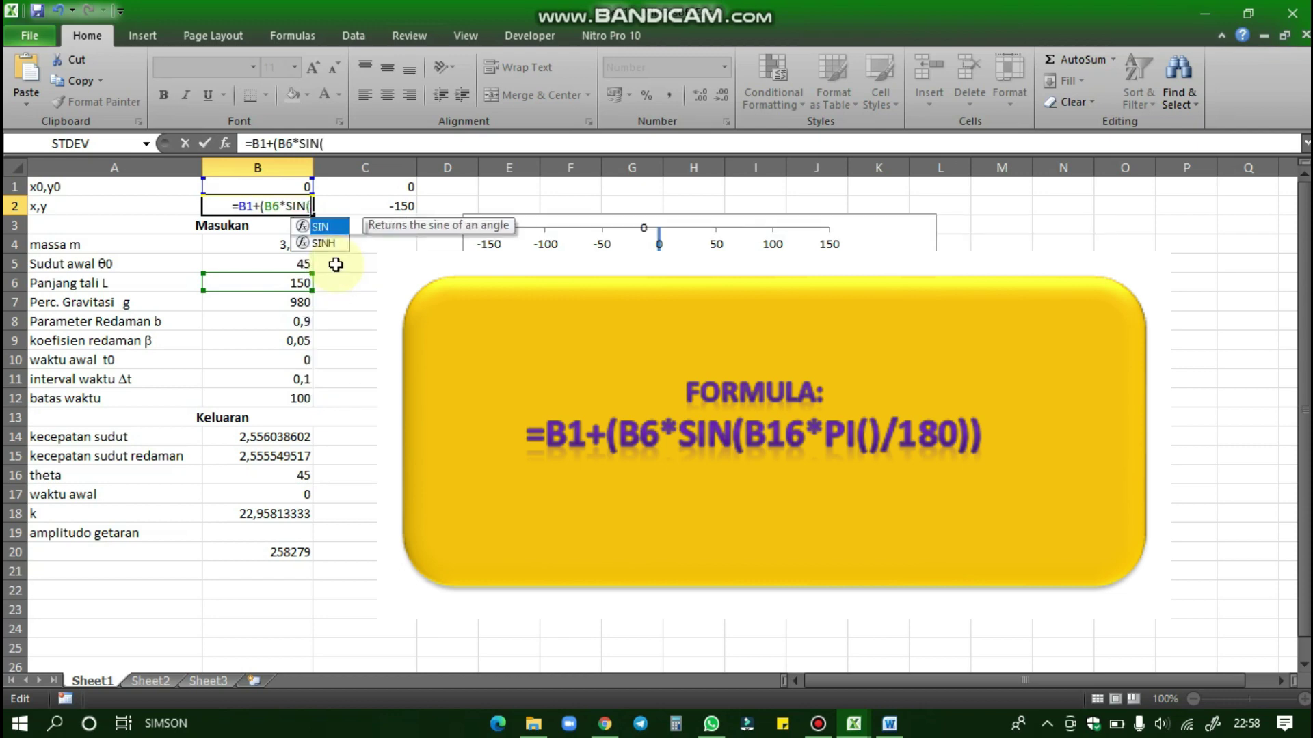
pyautogui.write('(B16')
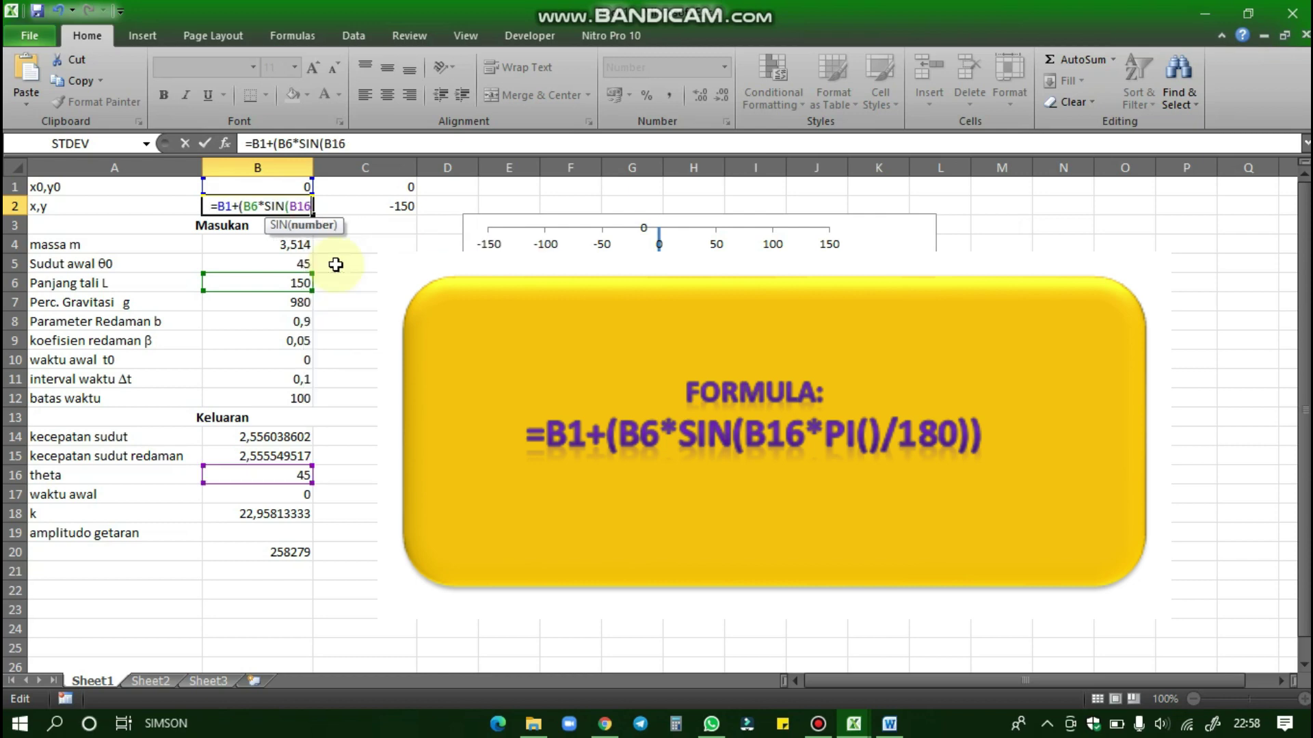
pyautogui.write('*')
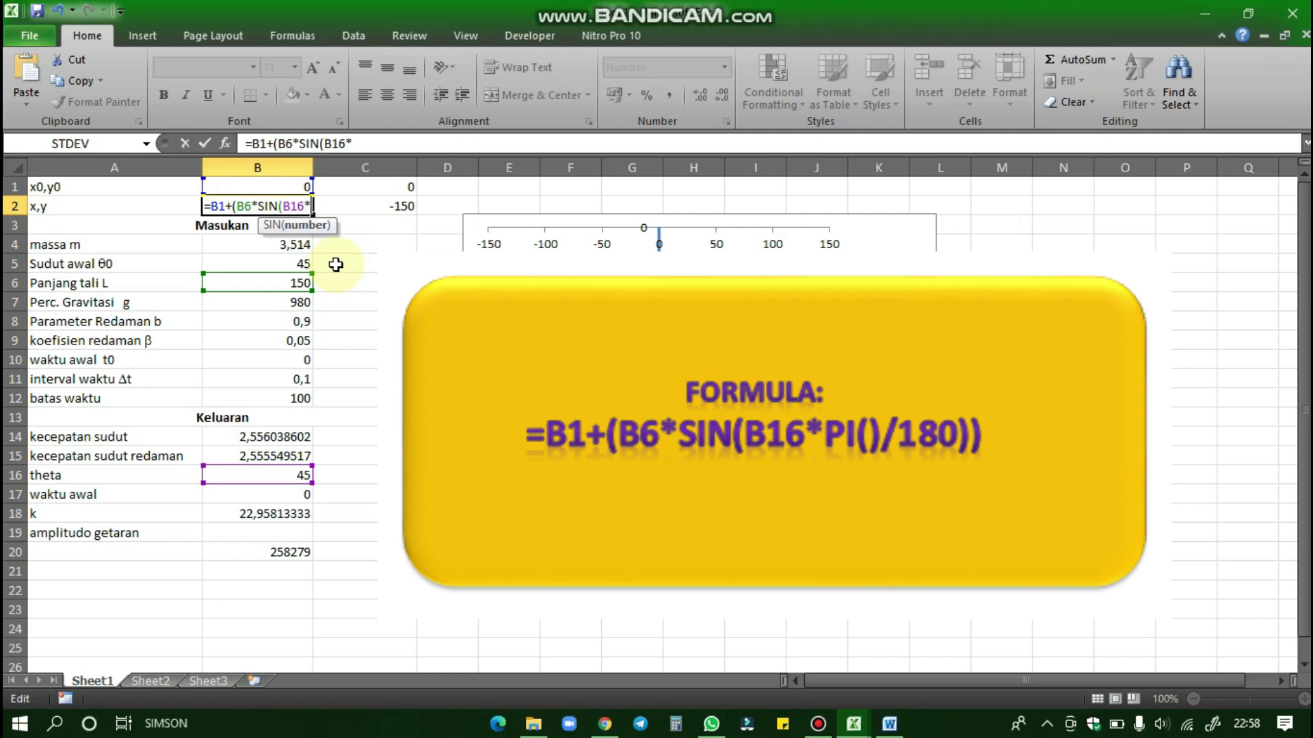
pyautogui.write('PI')
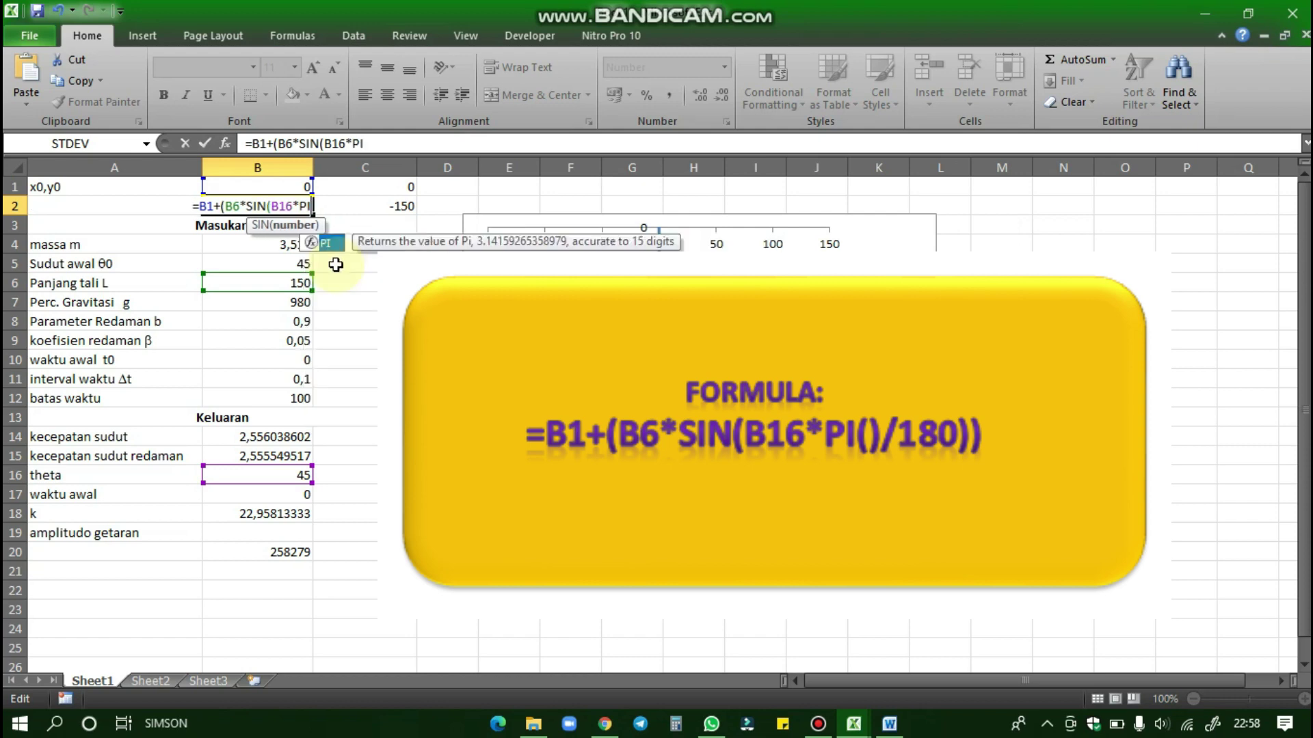
pyautogui.write('()')
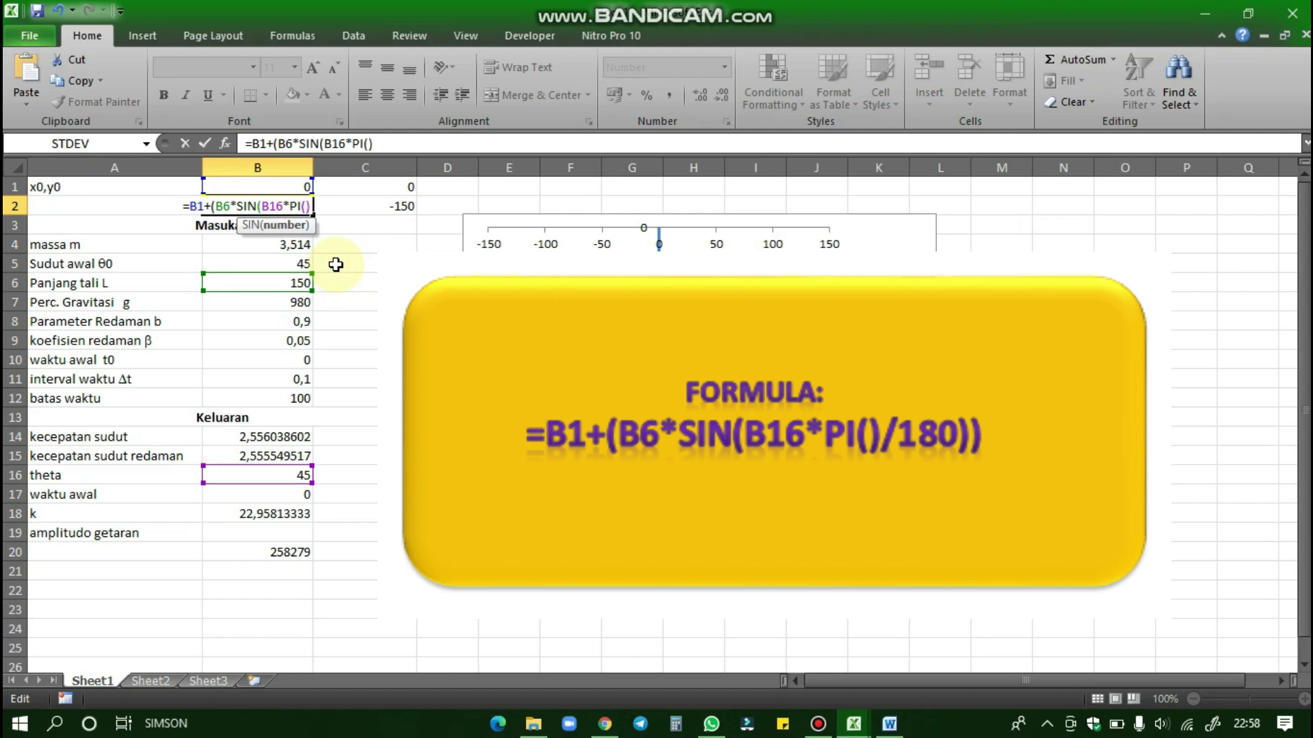
pyautogui.write('/18')
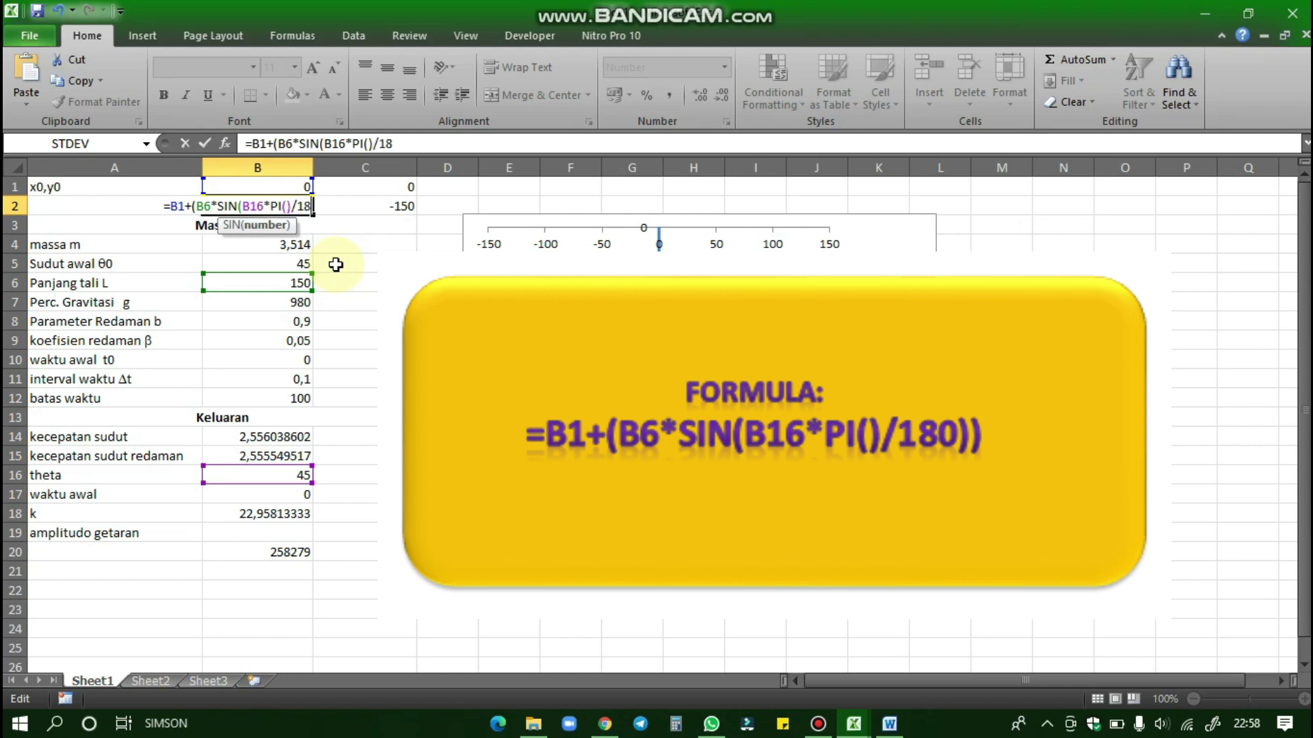
pyautogui.write('0')
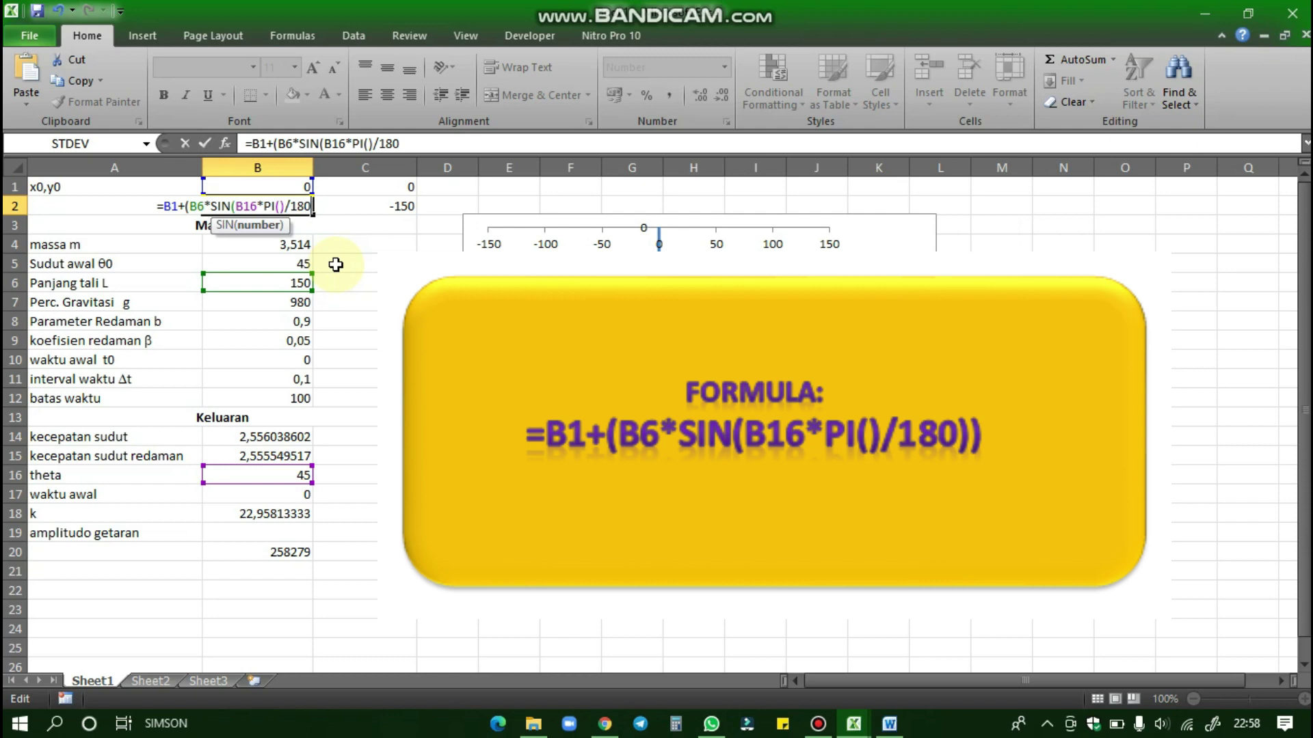
pyautogui.write(')')
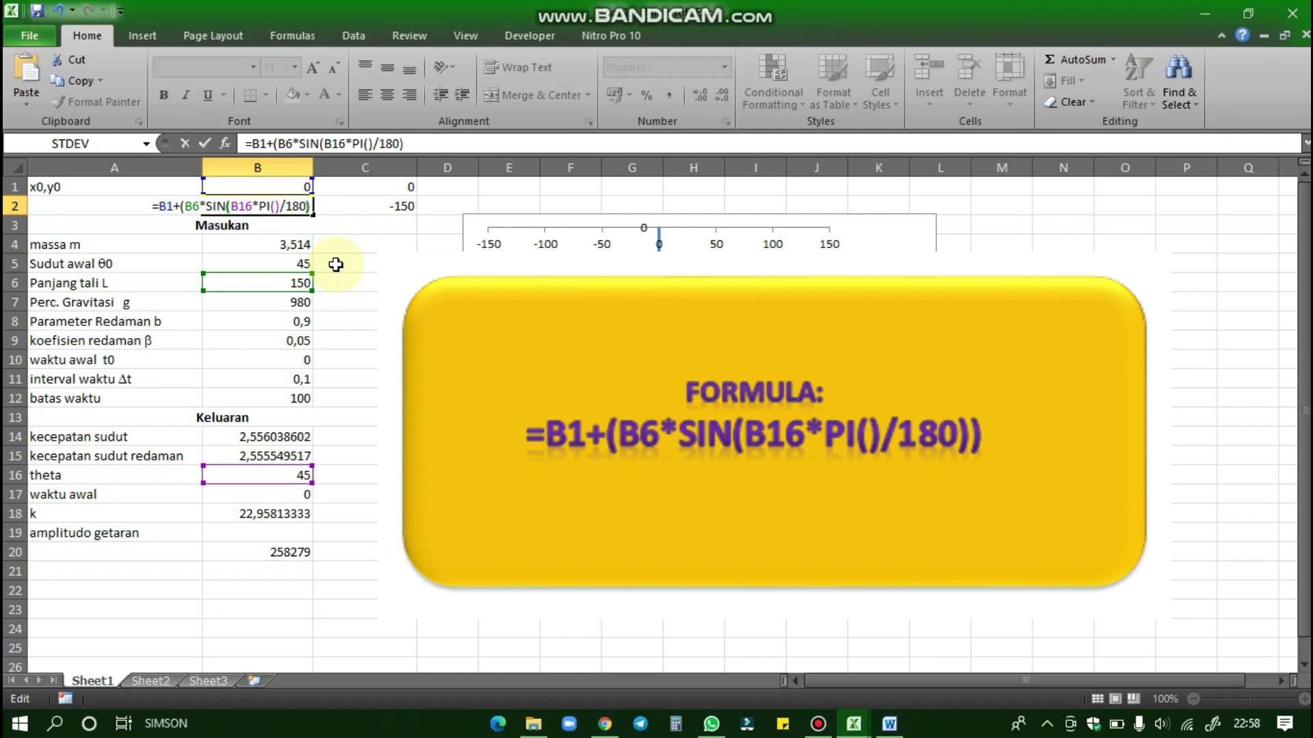
pyautogui.write(')')
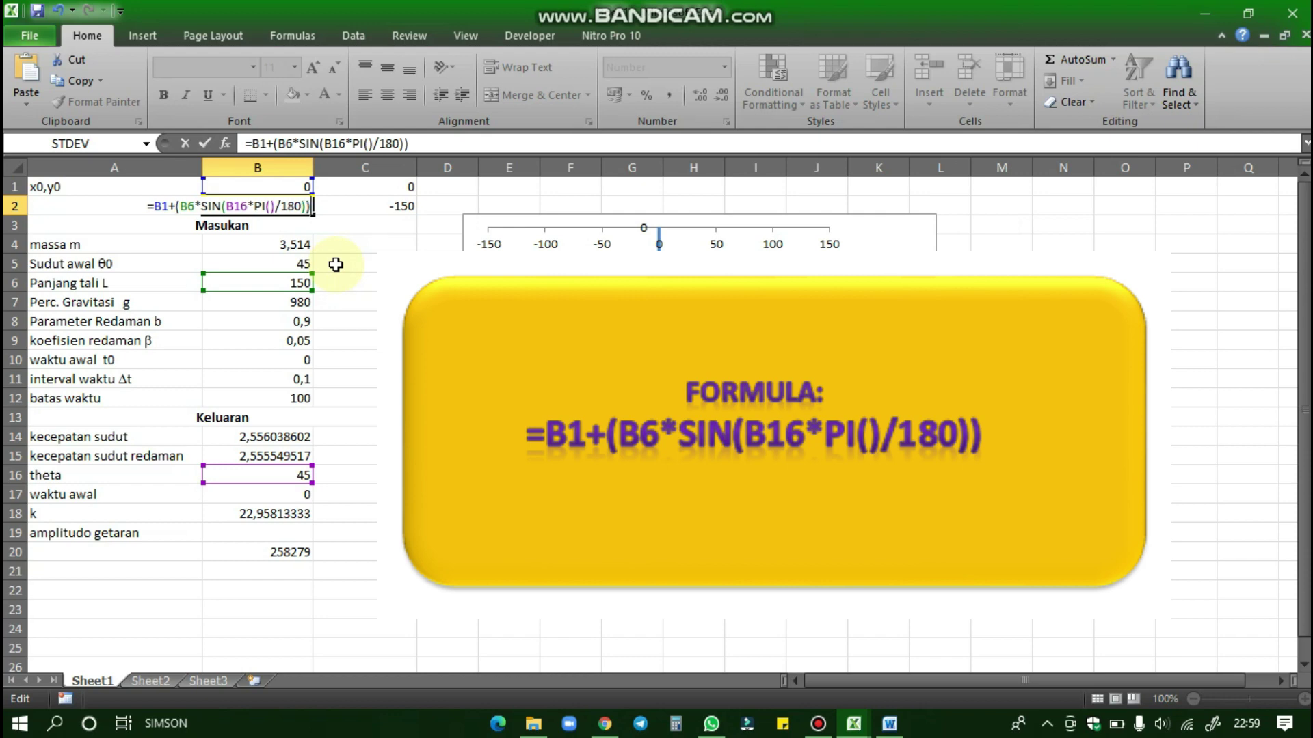
pyautogui.press('Return')
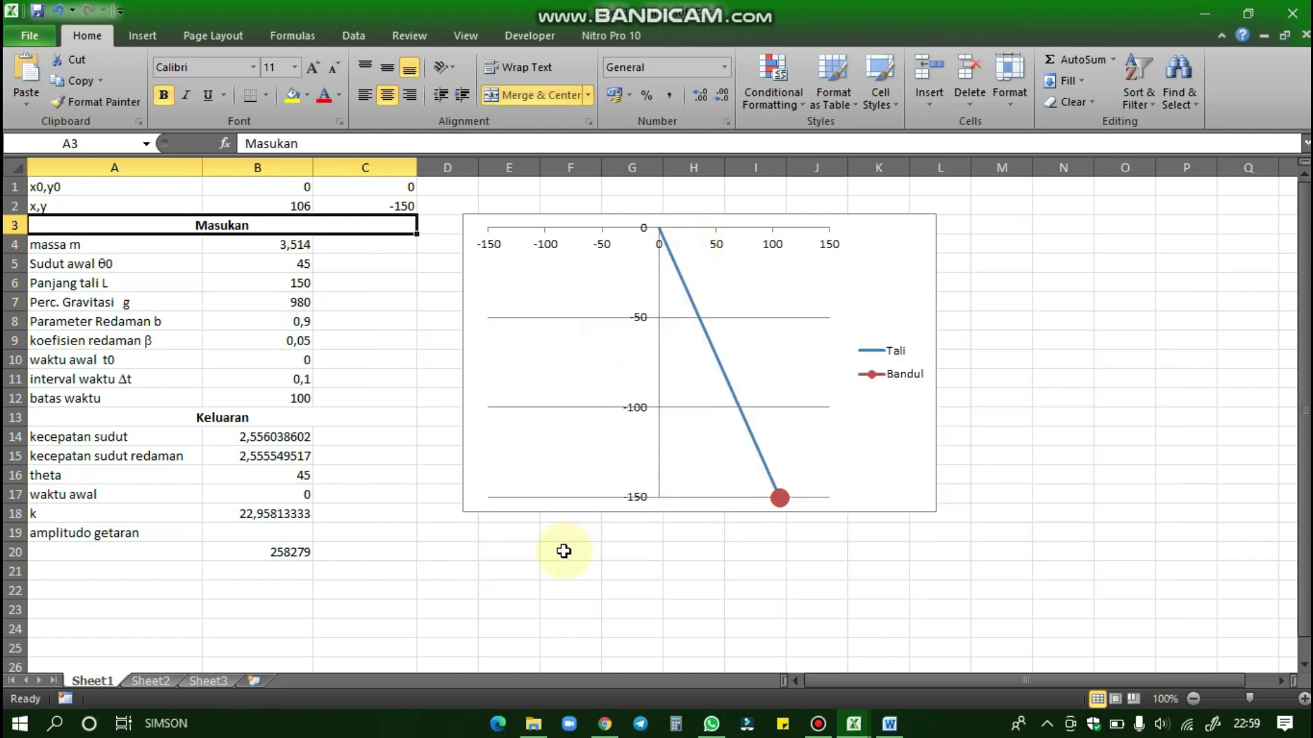
pyautogui.click(564, 551)
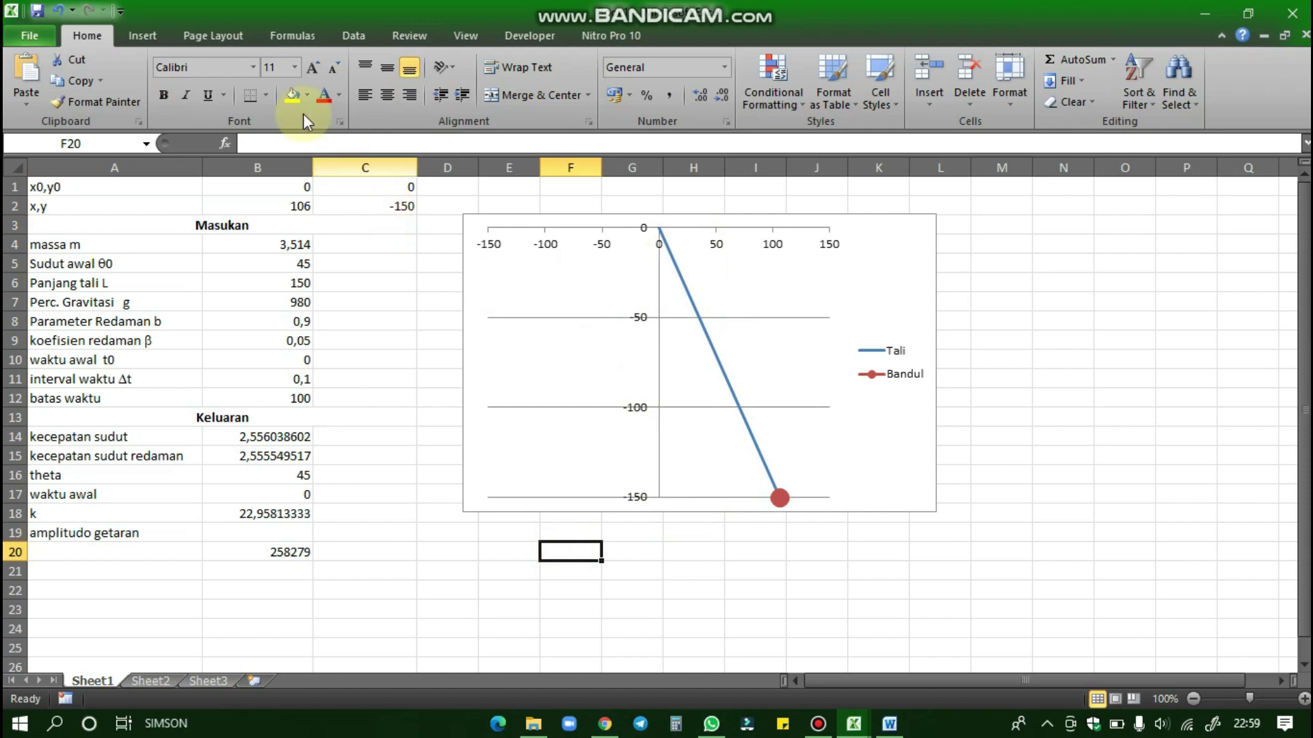
# Replace the y value in C2 with the formula =C1-(B6*COS(B16*PI()/180))
pyautogui.click(380, 209)
pyautogui.doubleClick(380, 210)
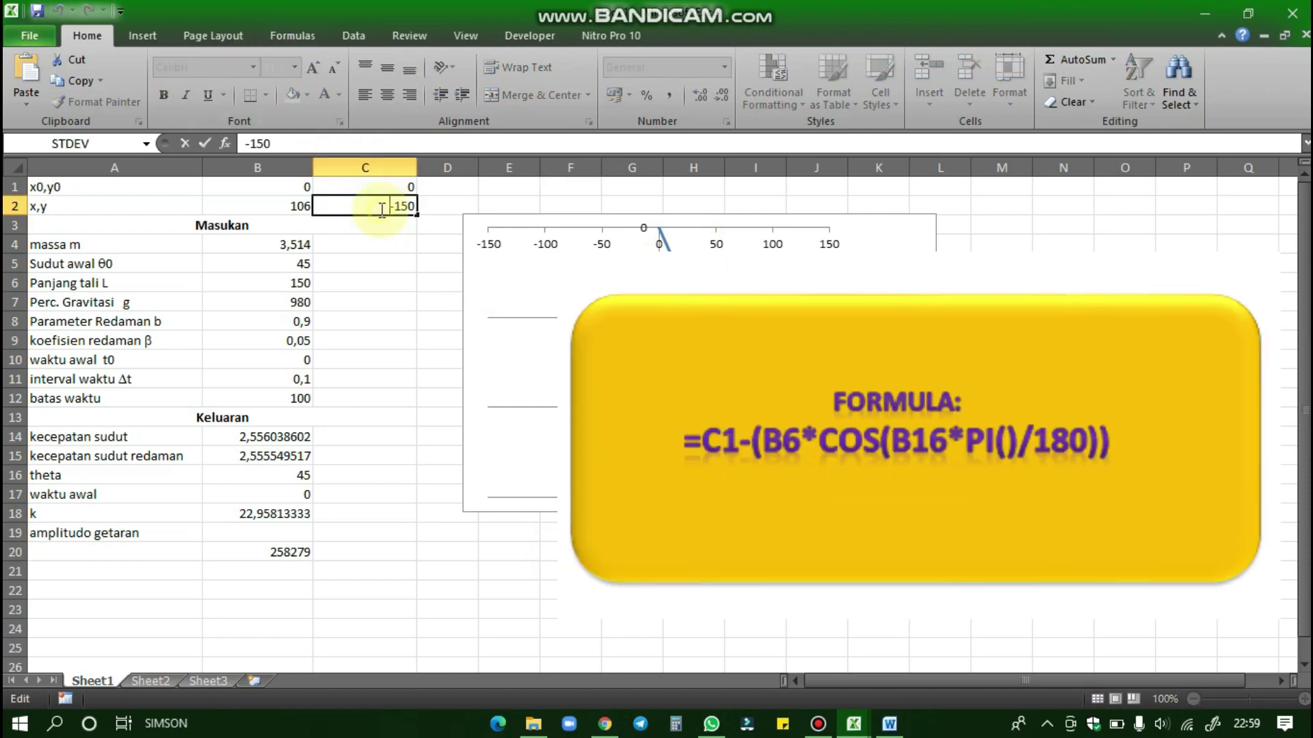
pyautogui.moveTo(382, 209); pyautogui.dragTo(440, 212)
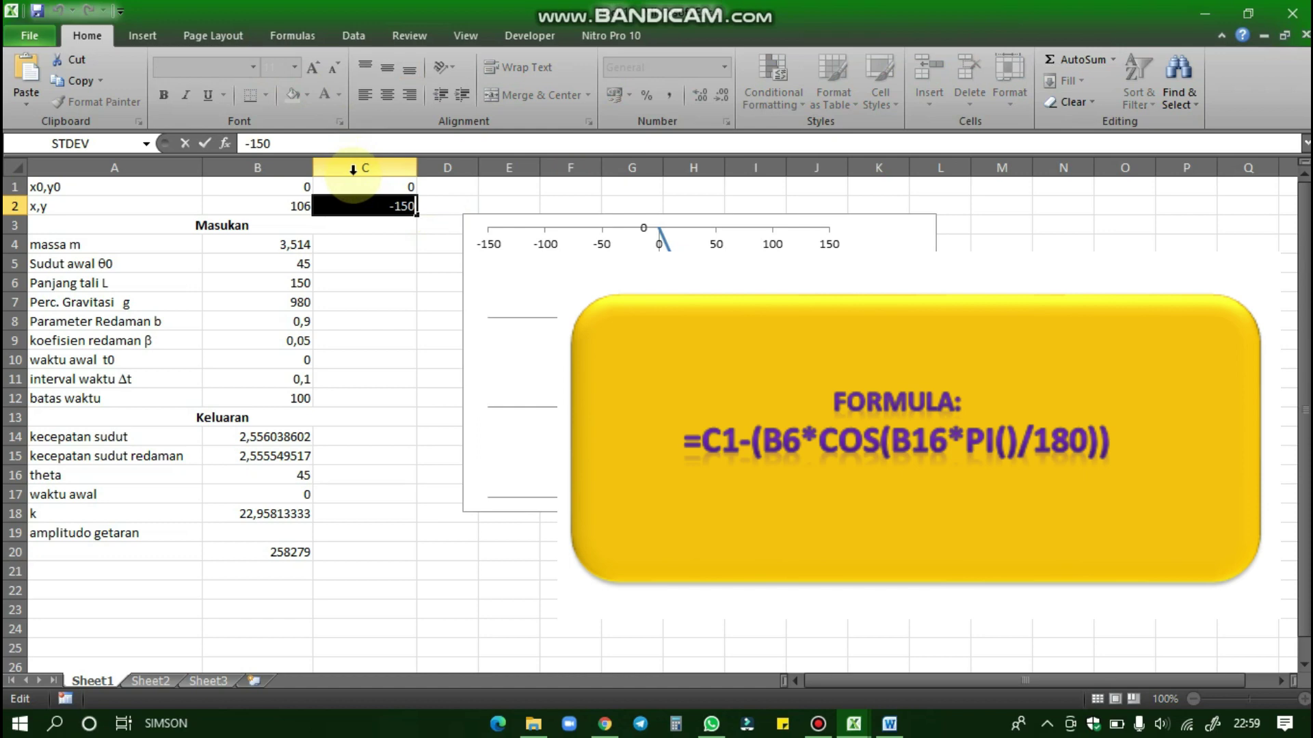
pyautogui.write('=C')
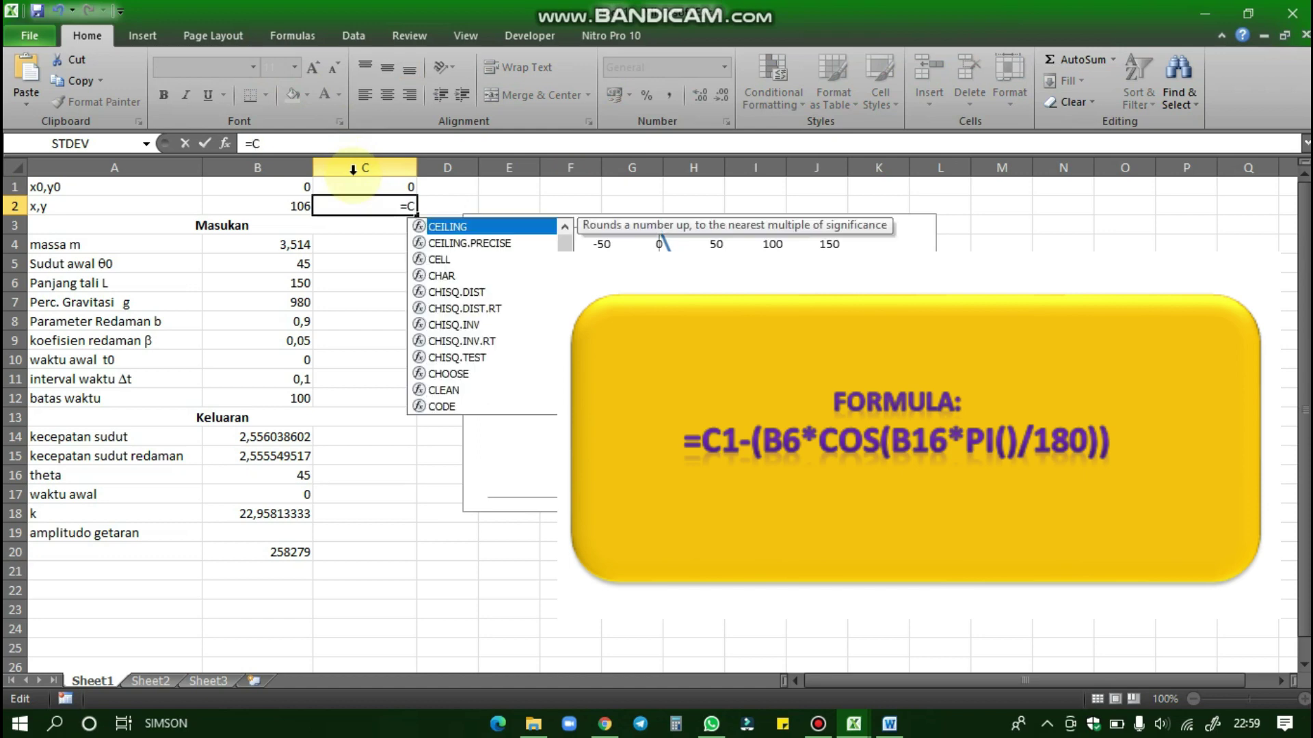
pyautogui.write('1-')
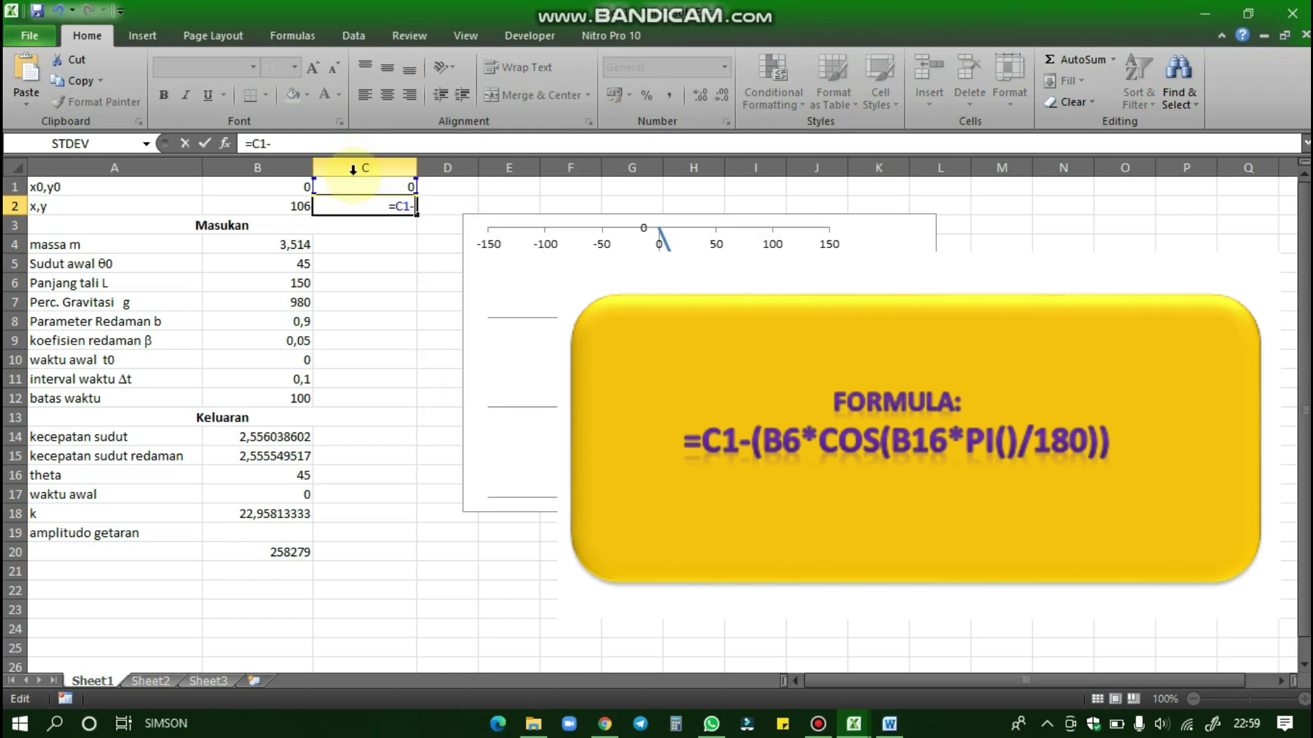
pyautogui.write('(B6')
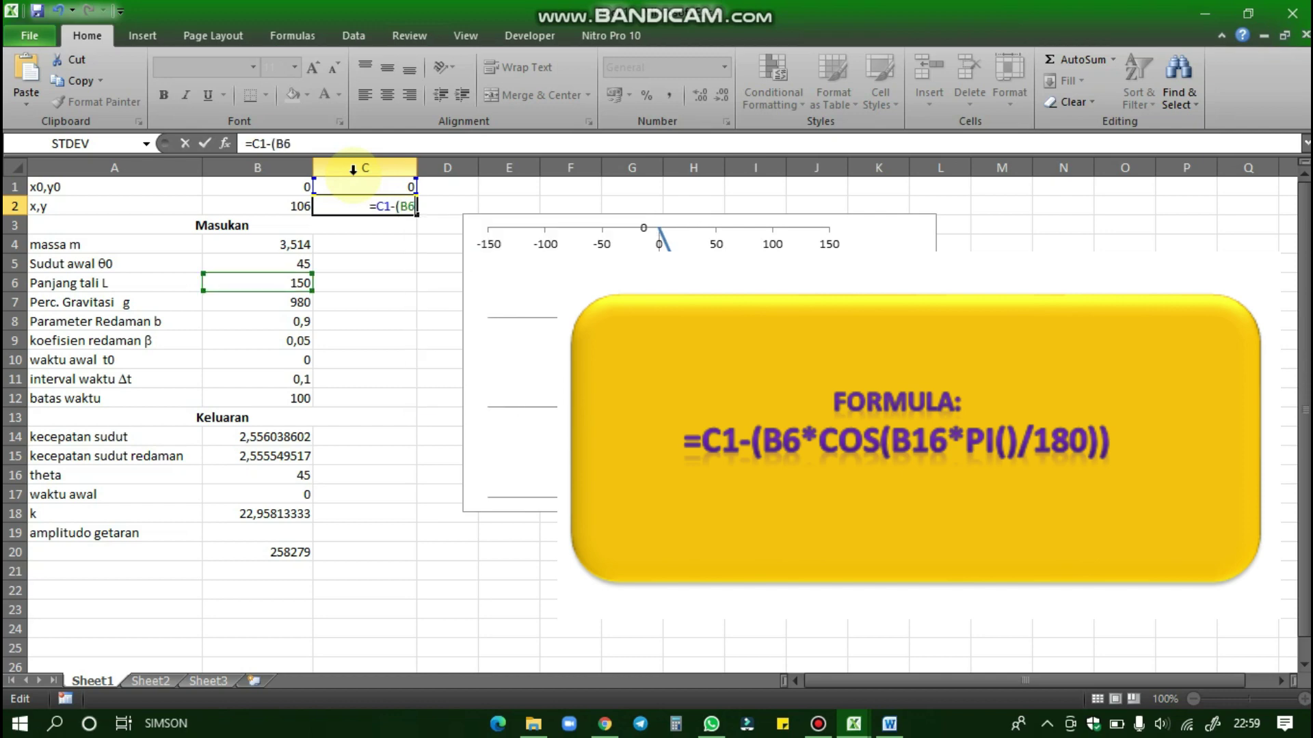
pyautogui.write('*C')
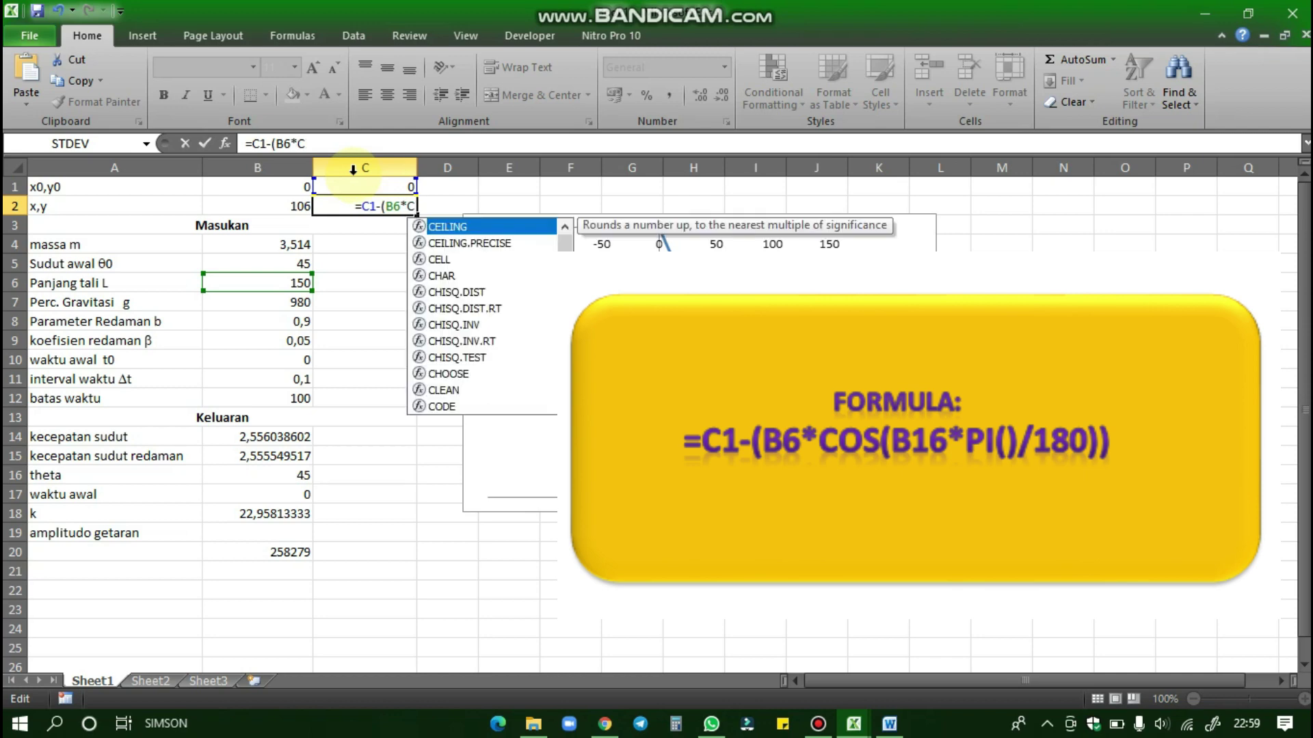
pyautogui.write('OS')
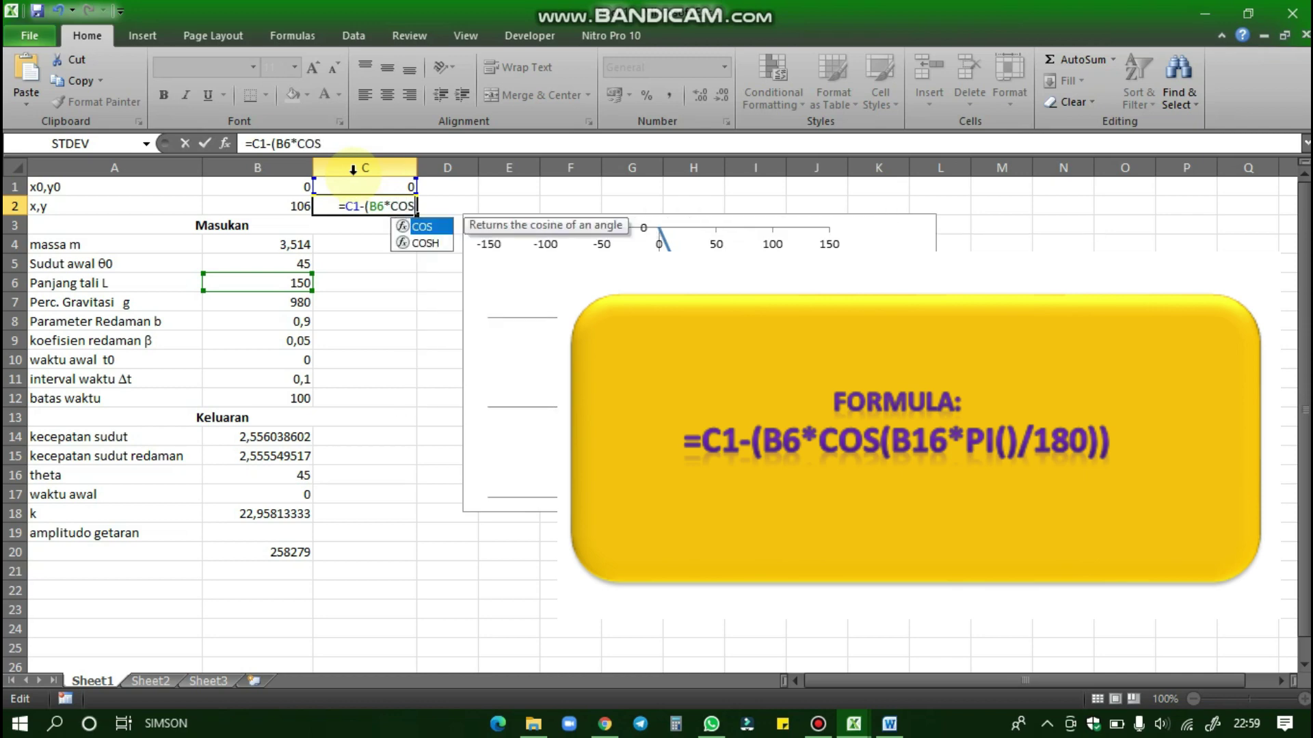
pyautogui.write('(')
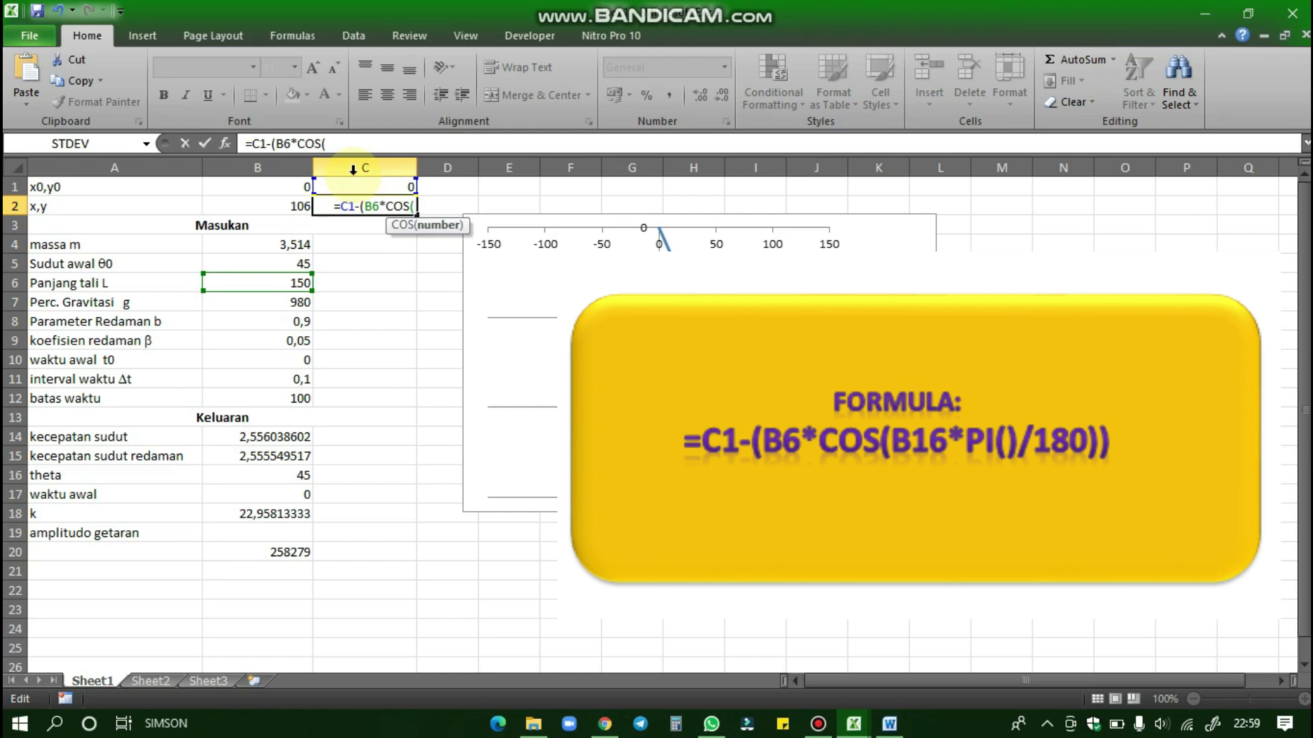
pyautogui.write('B16')
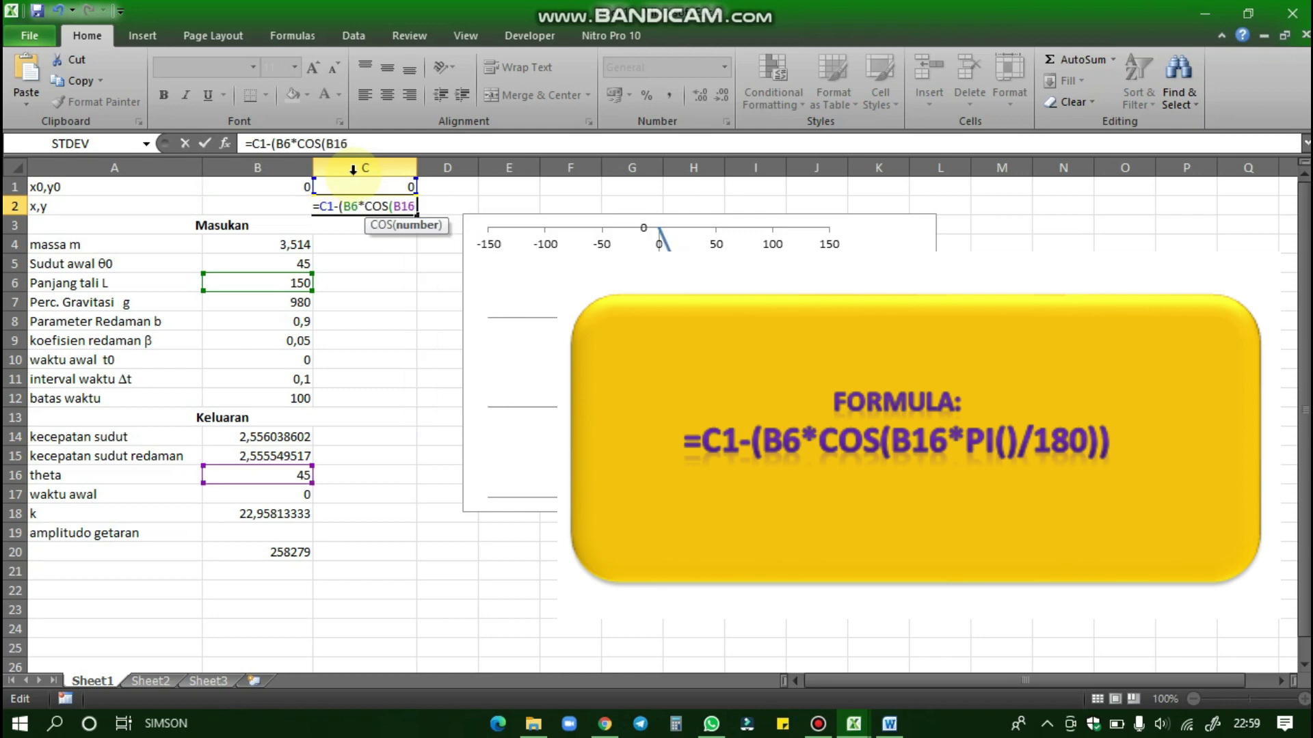
pyautogui.write('*PI')
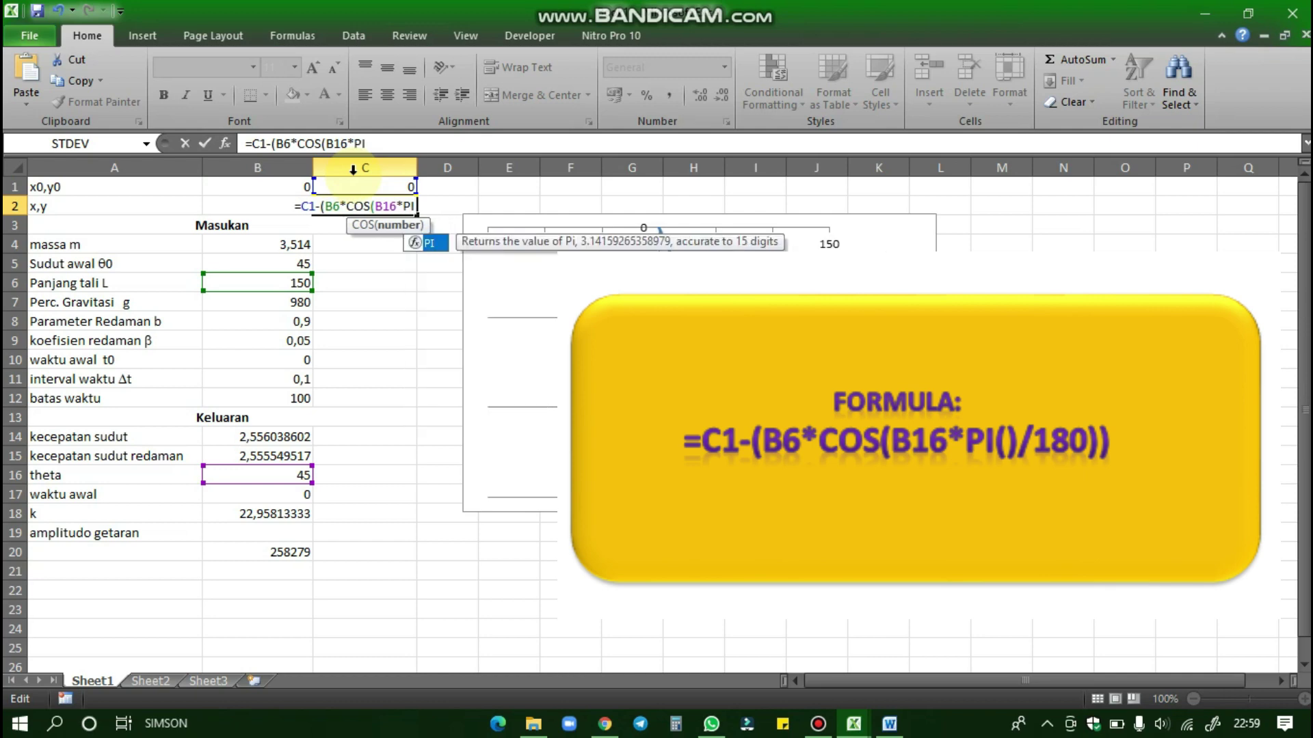
pyautogui.write('()')
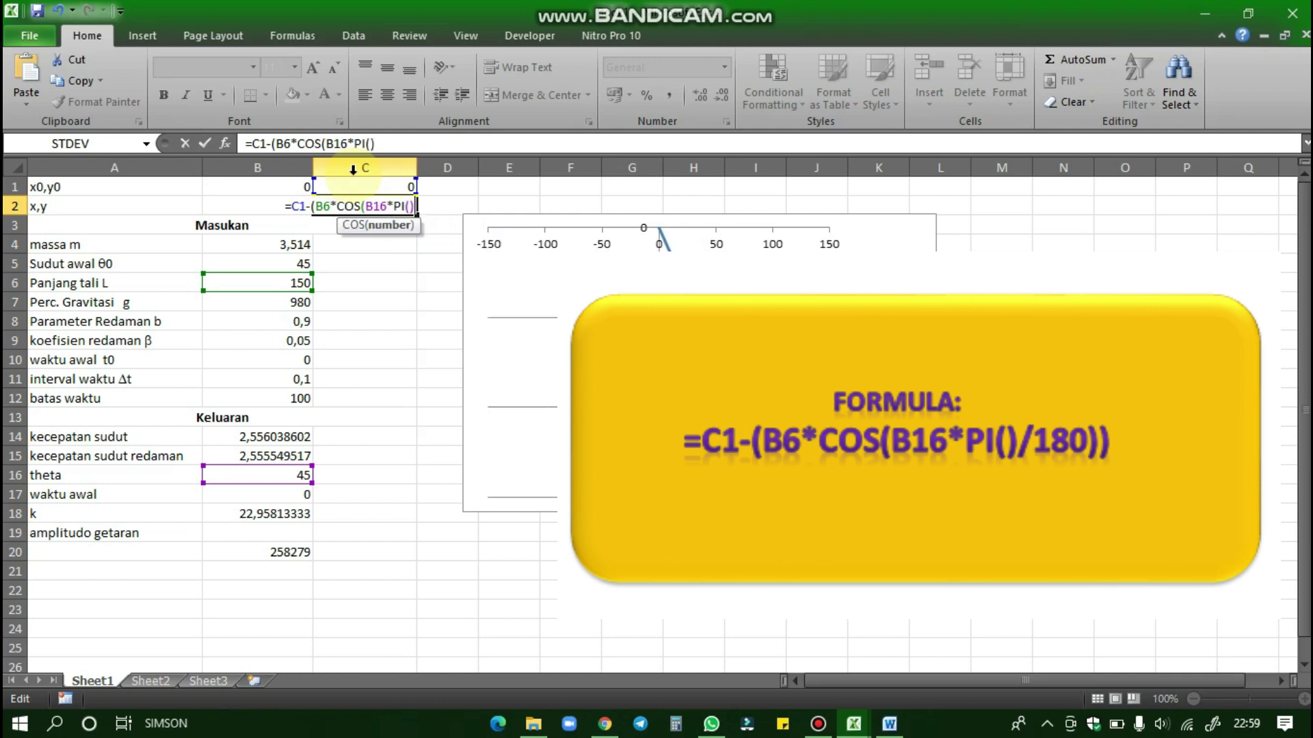
pyautogui.write('/18')
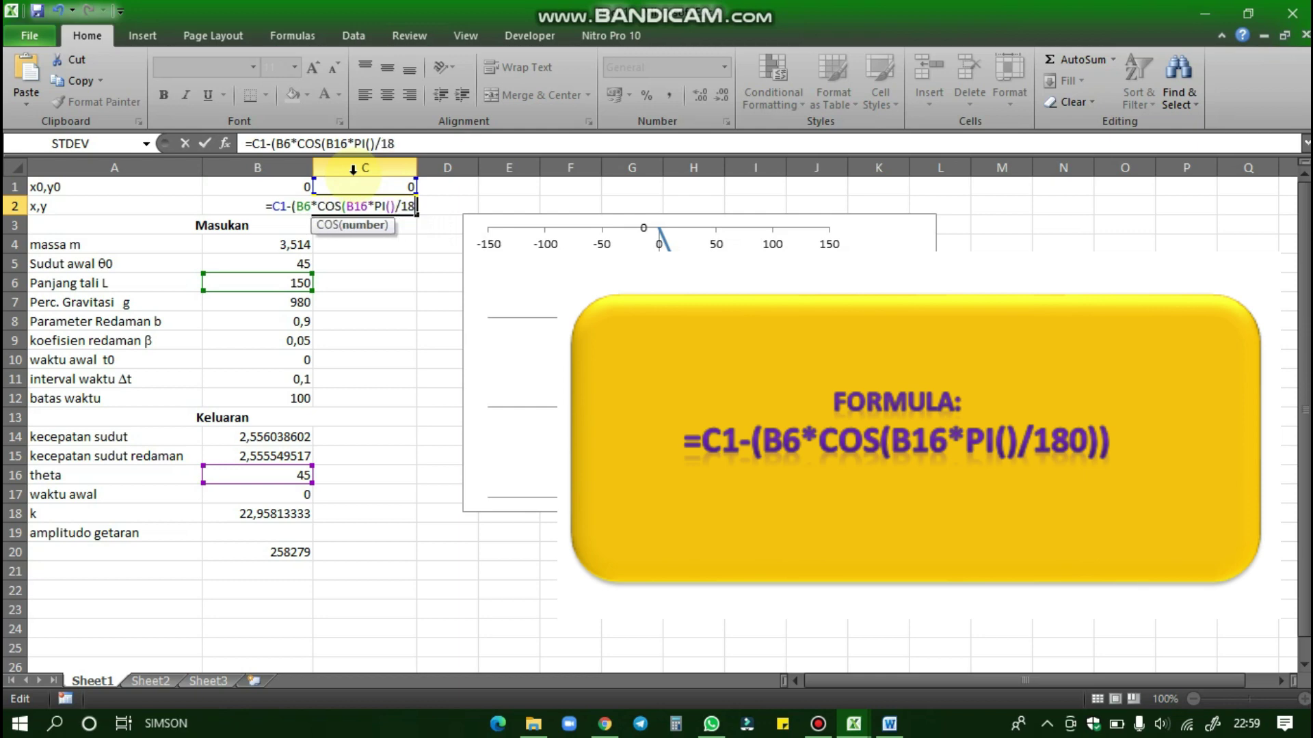
pyautogui.write('0))')
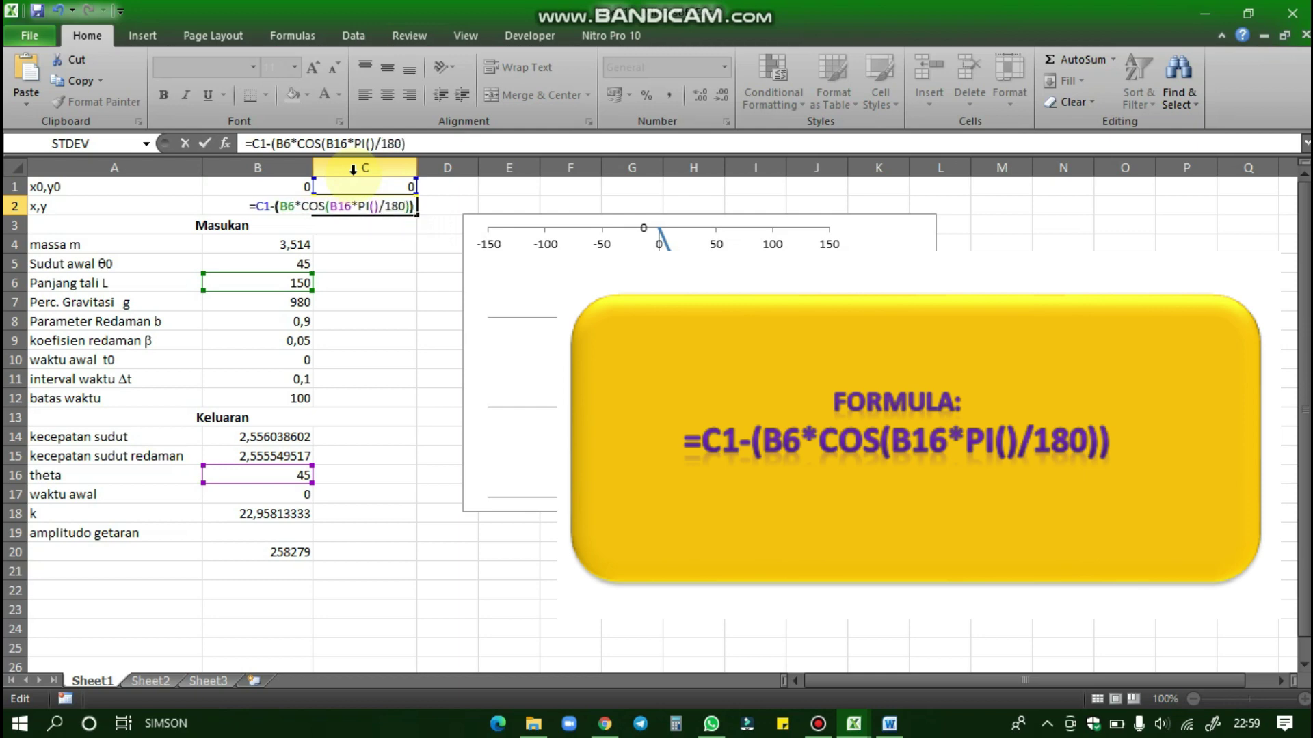
pyautogui.press('Return')
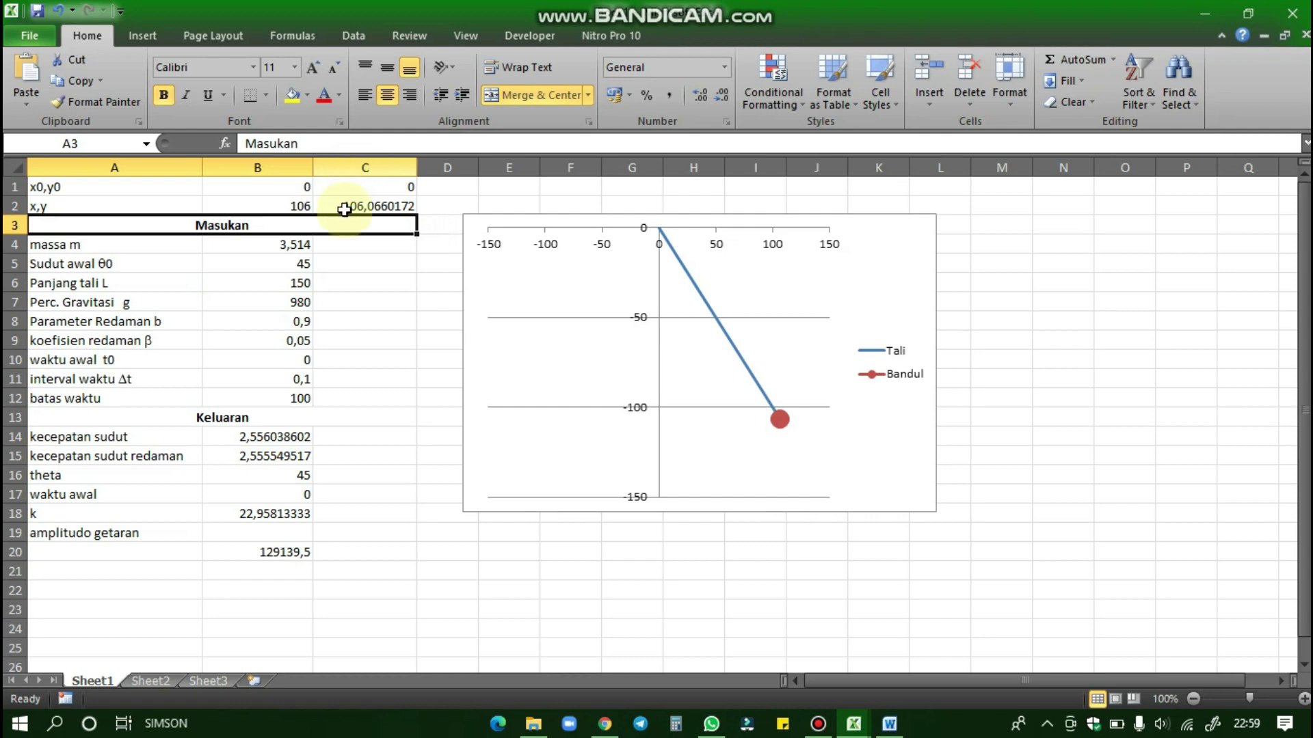
# Set the output waktu awal in B17 to 100 to test the pendulum chart
pyautogui.click(300, 495)
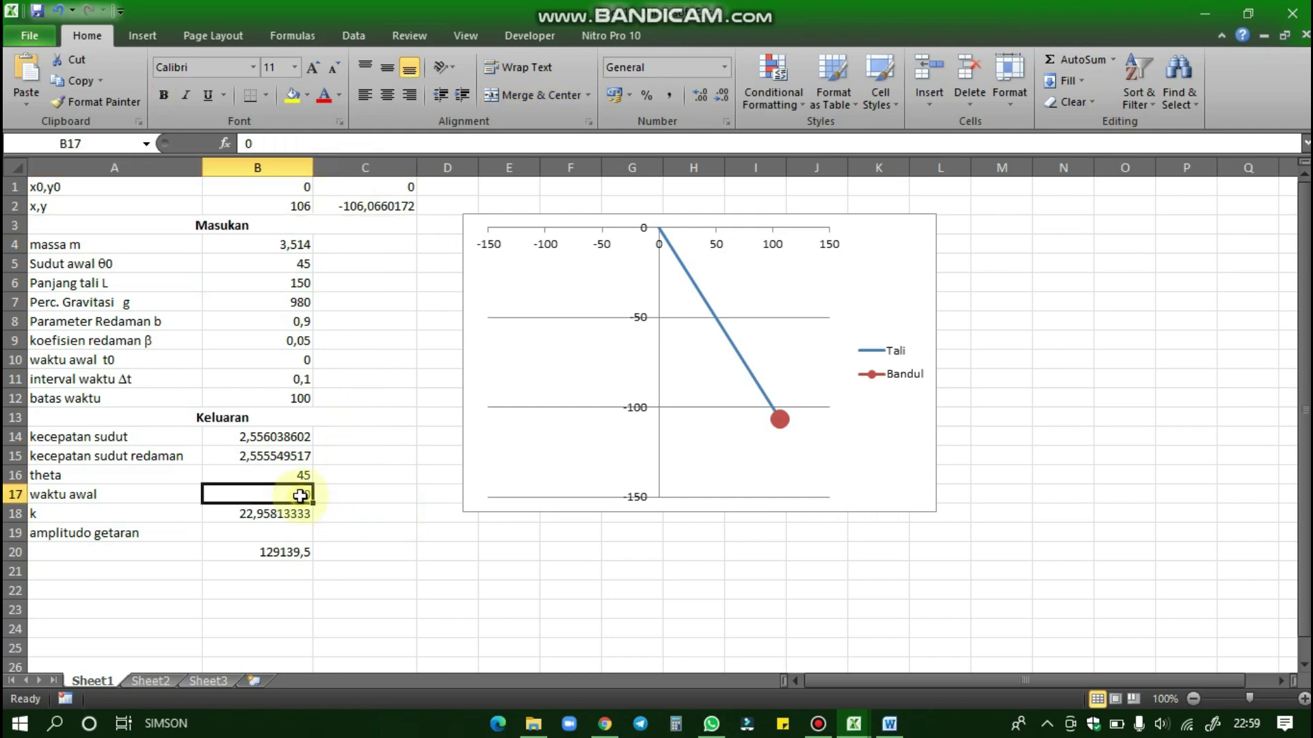
pyautogui.write('1000')
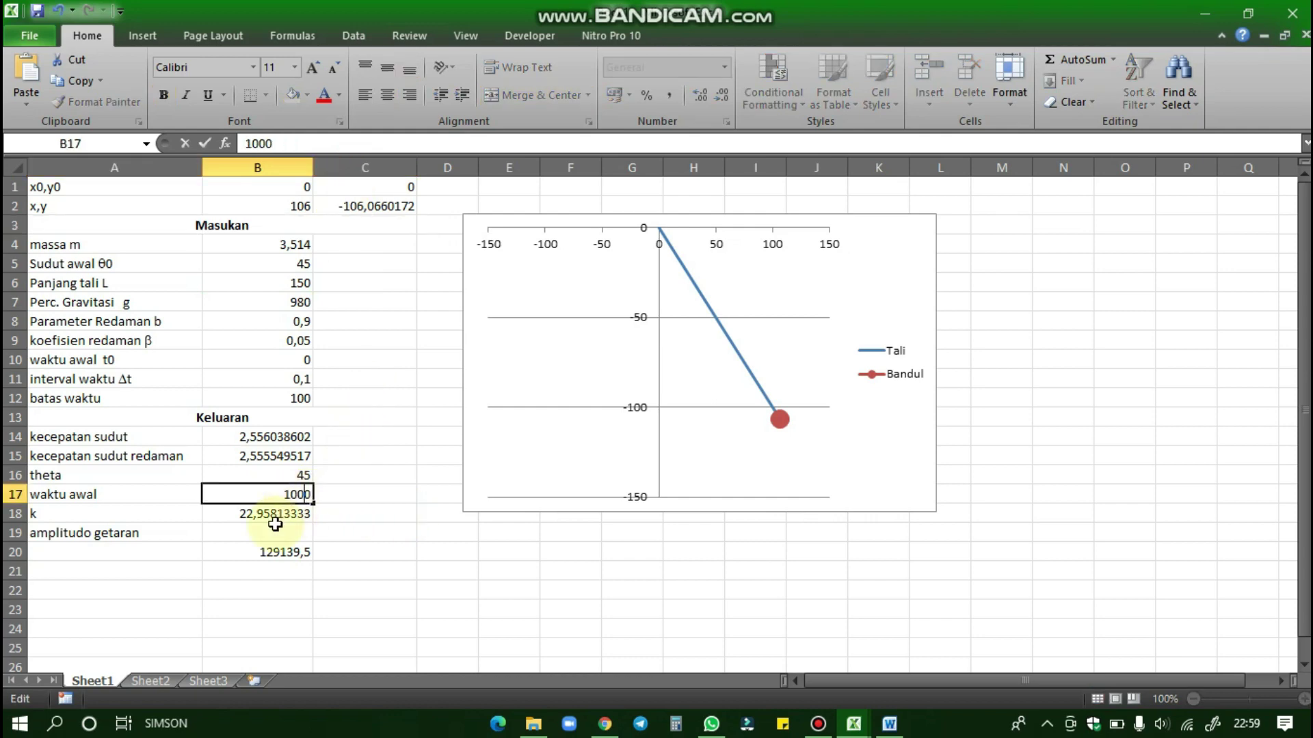
pyautogui.press('BackSpace')
pyautogui.click(547, 533)
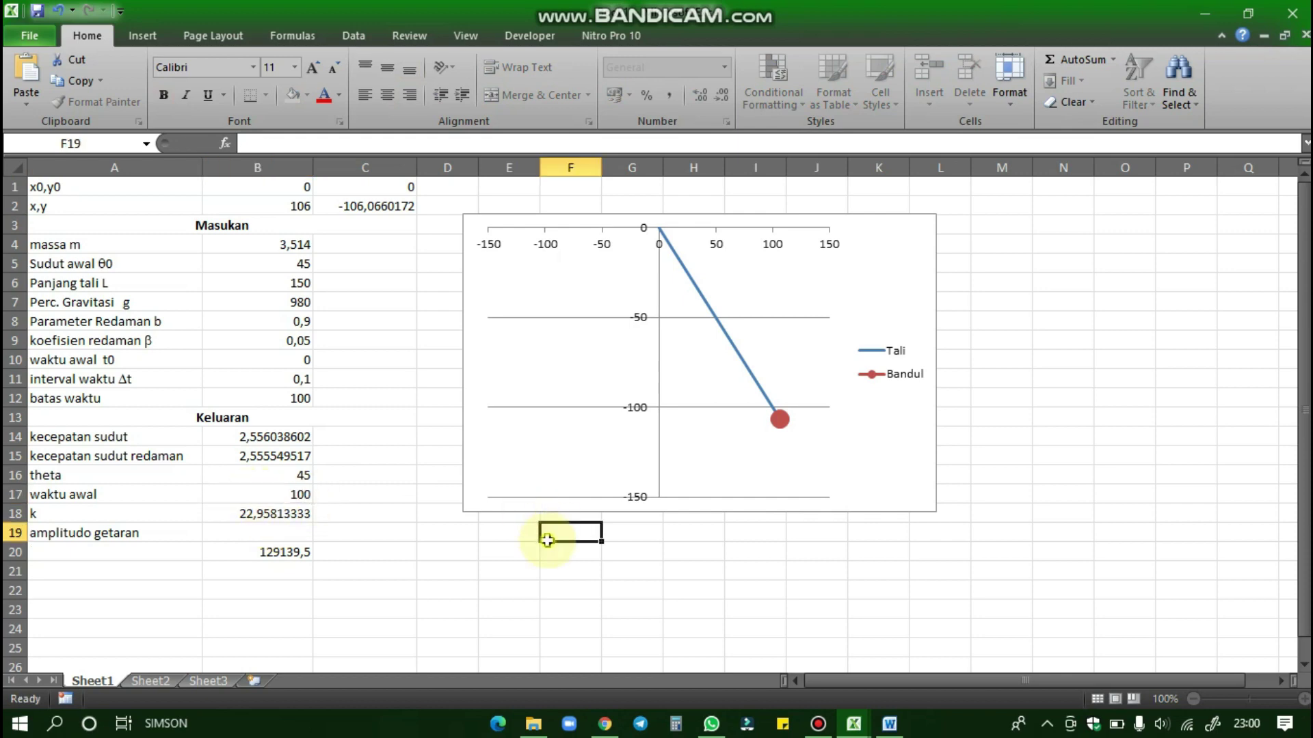
# Reset the output waktu awal in B17 to 0
pyautogui.doubleClick(301, 495)
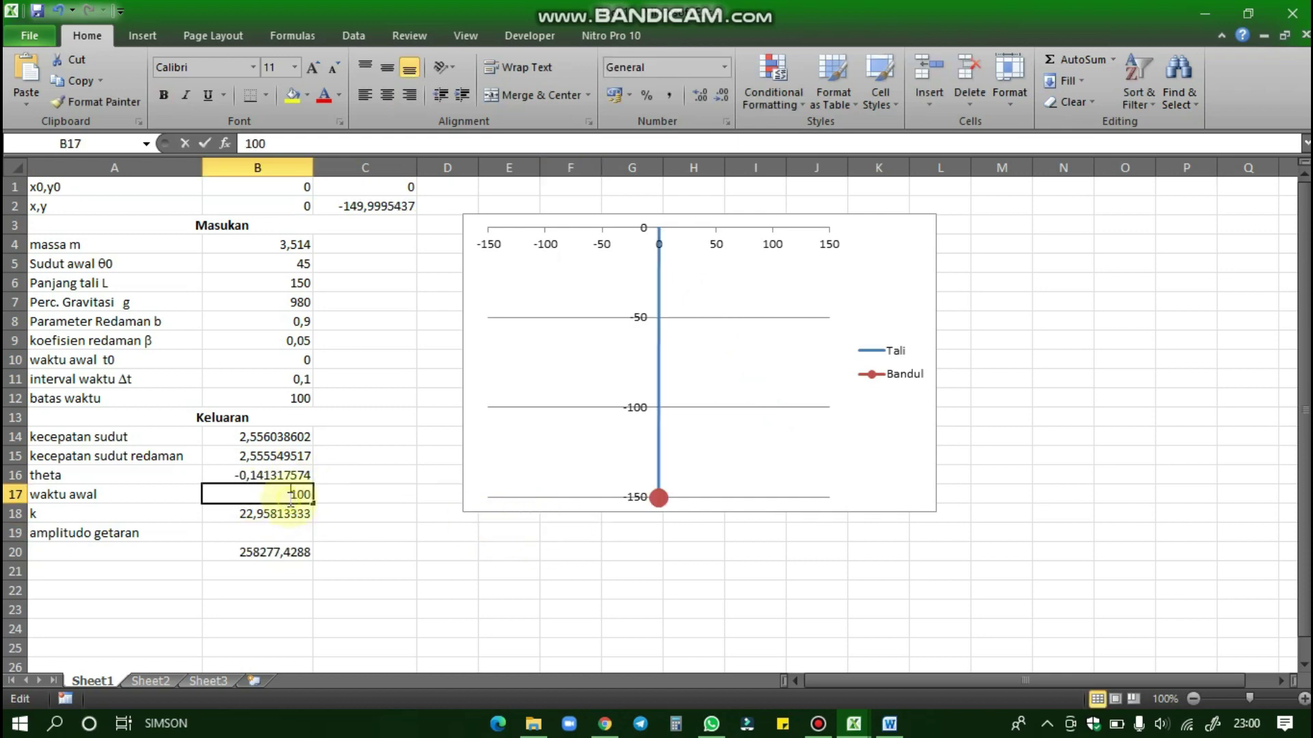
pyautogui.doubleClick(307, 495)
pyautogui.write('0')
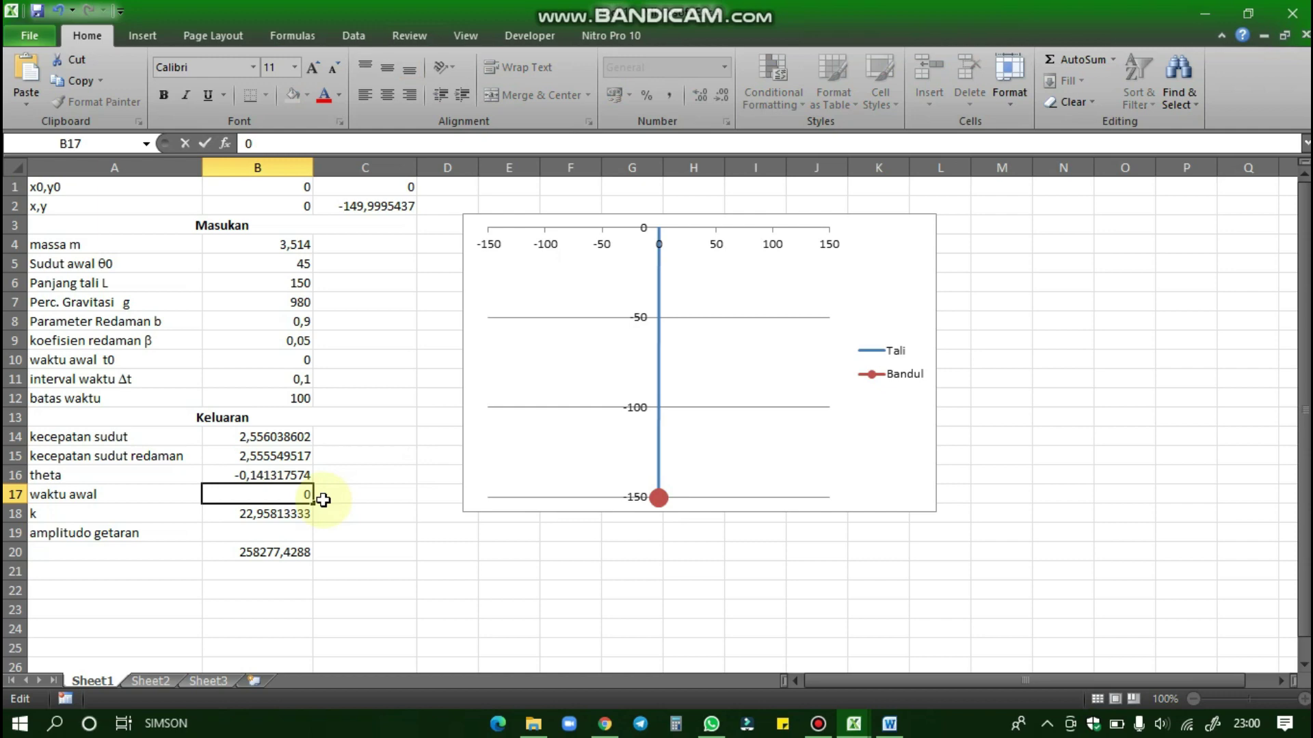
pyautogui.press('Return')
pyautogui.click(376, 559)
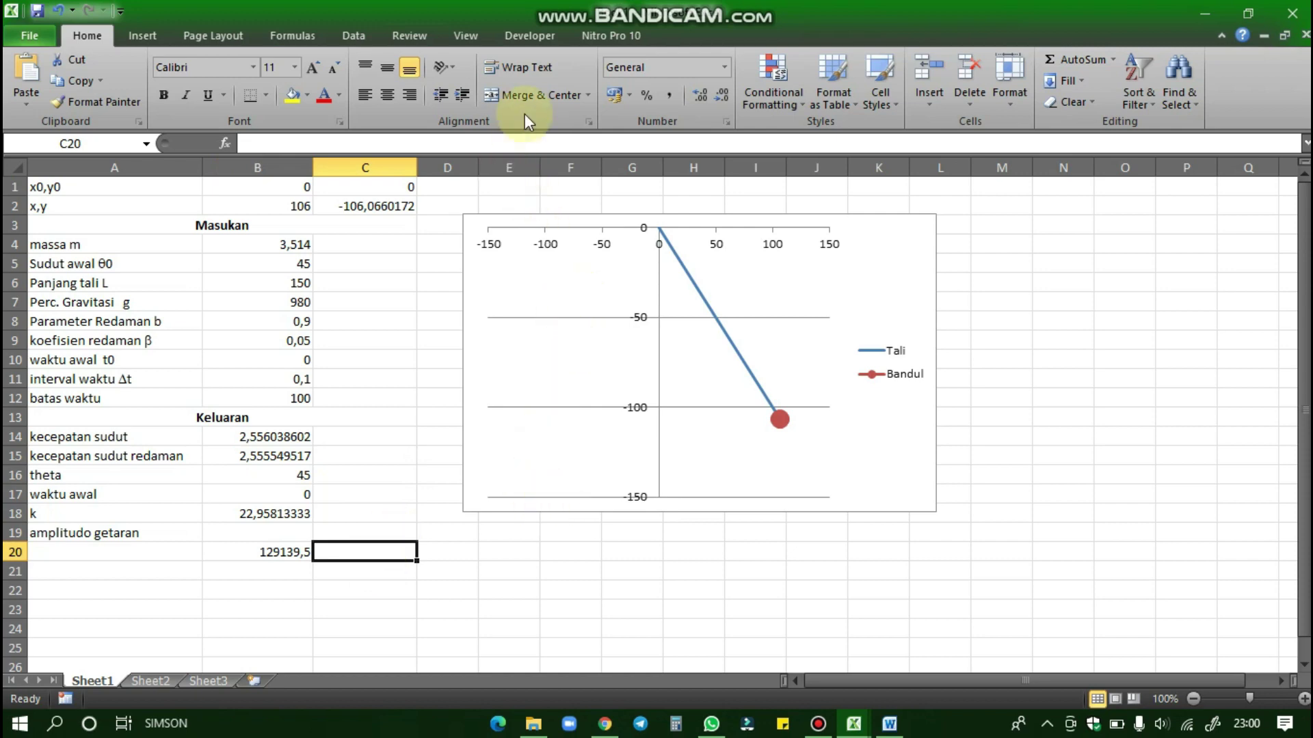
# Draw an ActiveX command button about 116 wide by 74 high and place it under the chart's lower-left corner
pyautogui.click(528, 37)
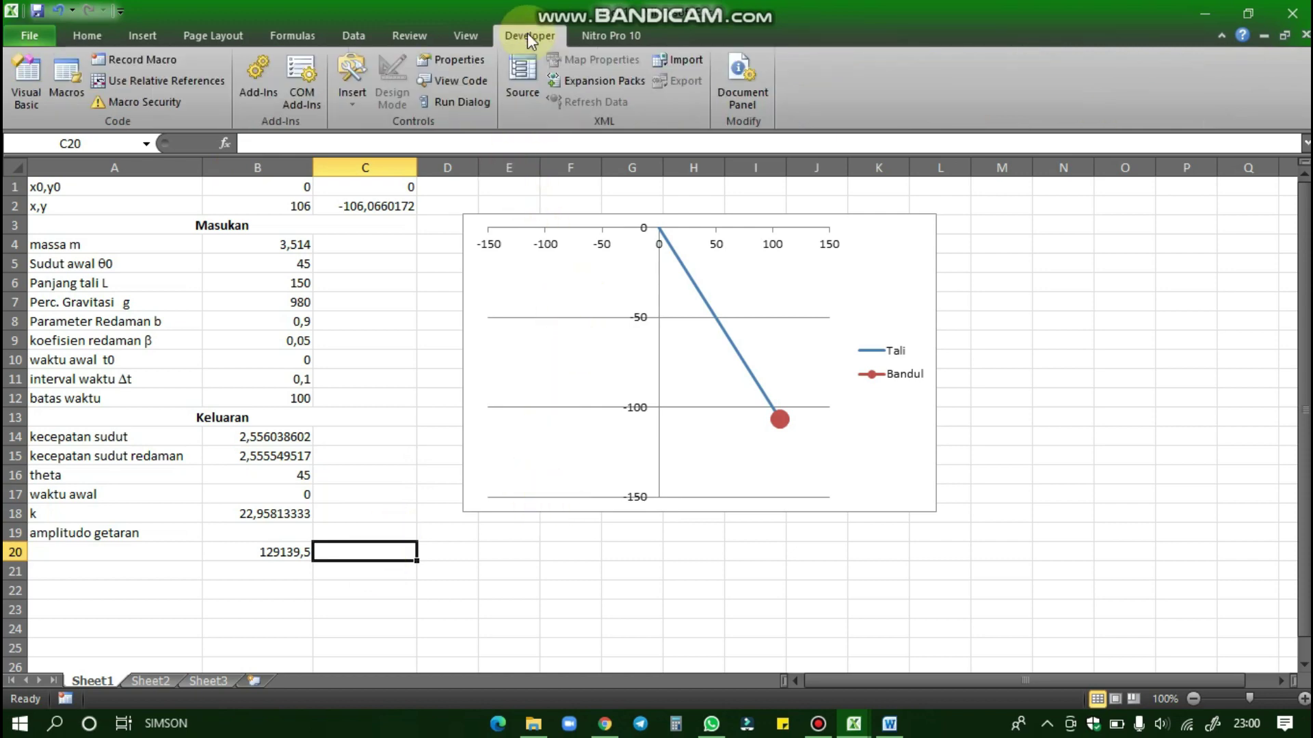
pyautogui.click(355, 96)
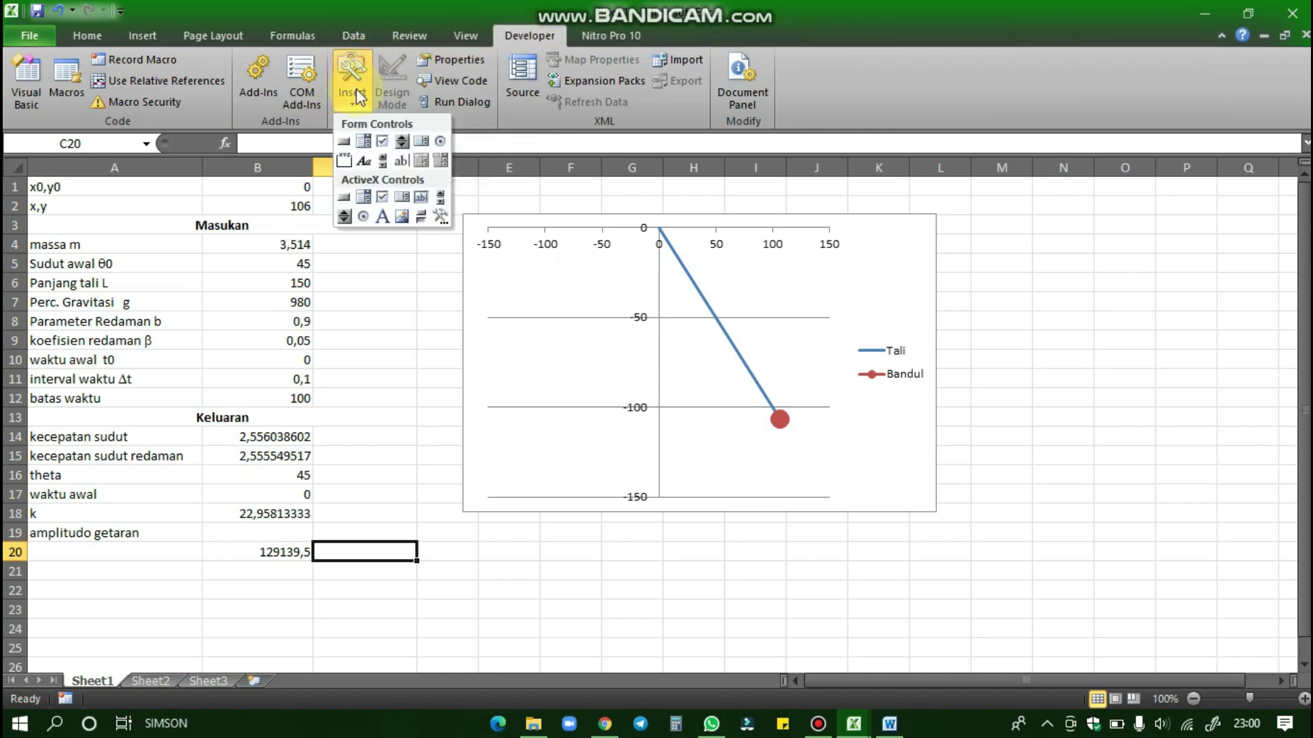
pyautogui.click(344, 199)
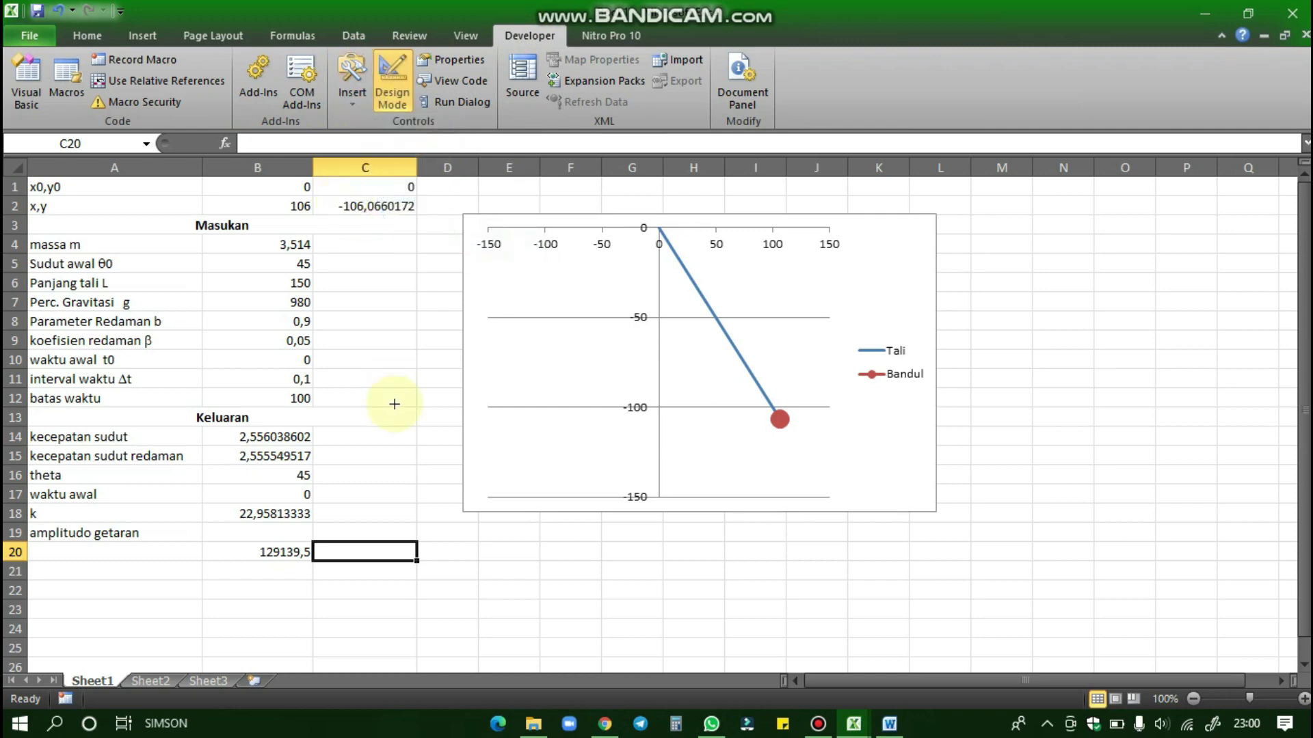
pyautogui.moveTo(381, 501); pyautogui.dragTo(531, 597)
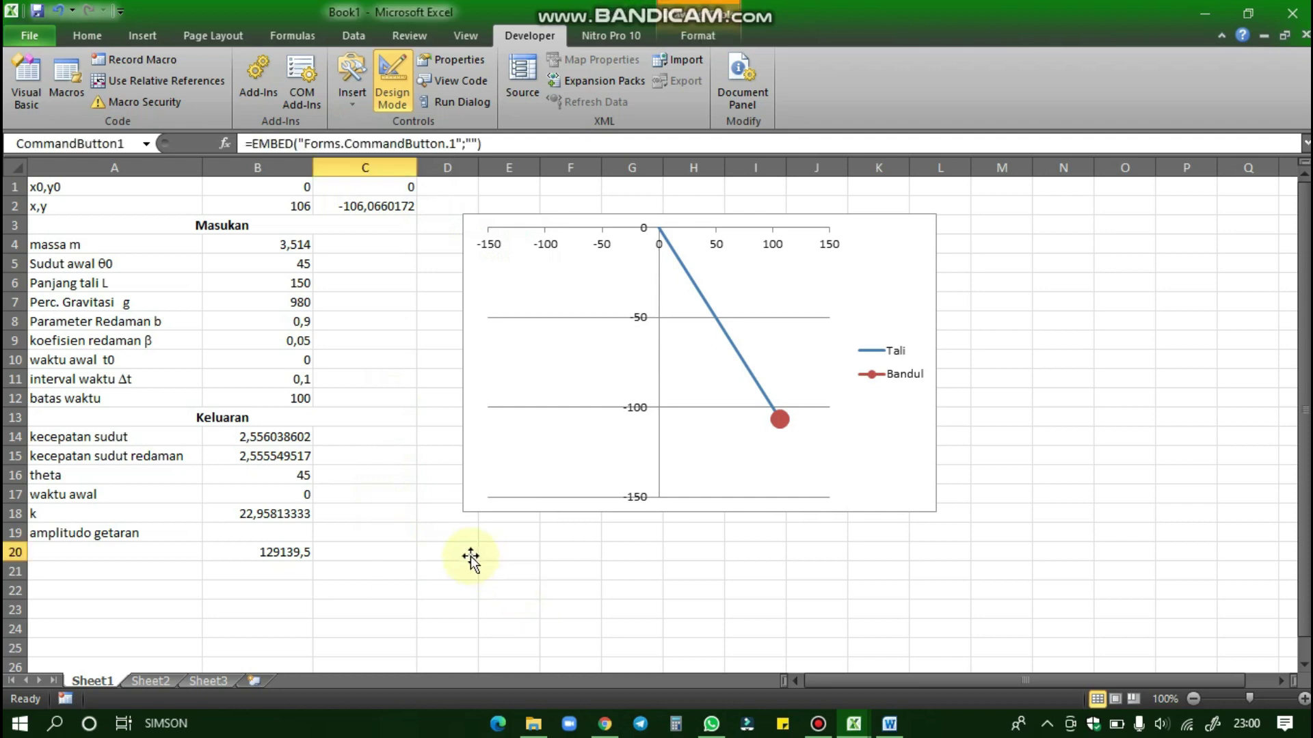
pyautogui.moveTo(454, 540); pyautogui.dragTo(442, 561)
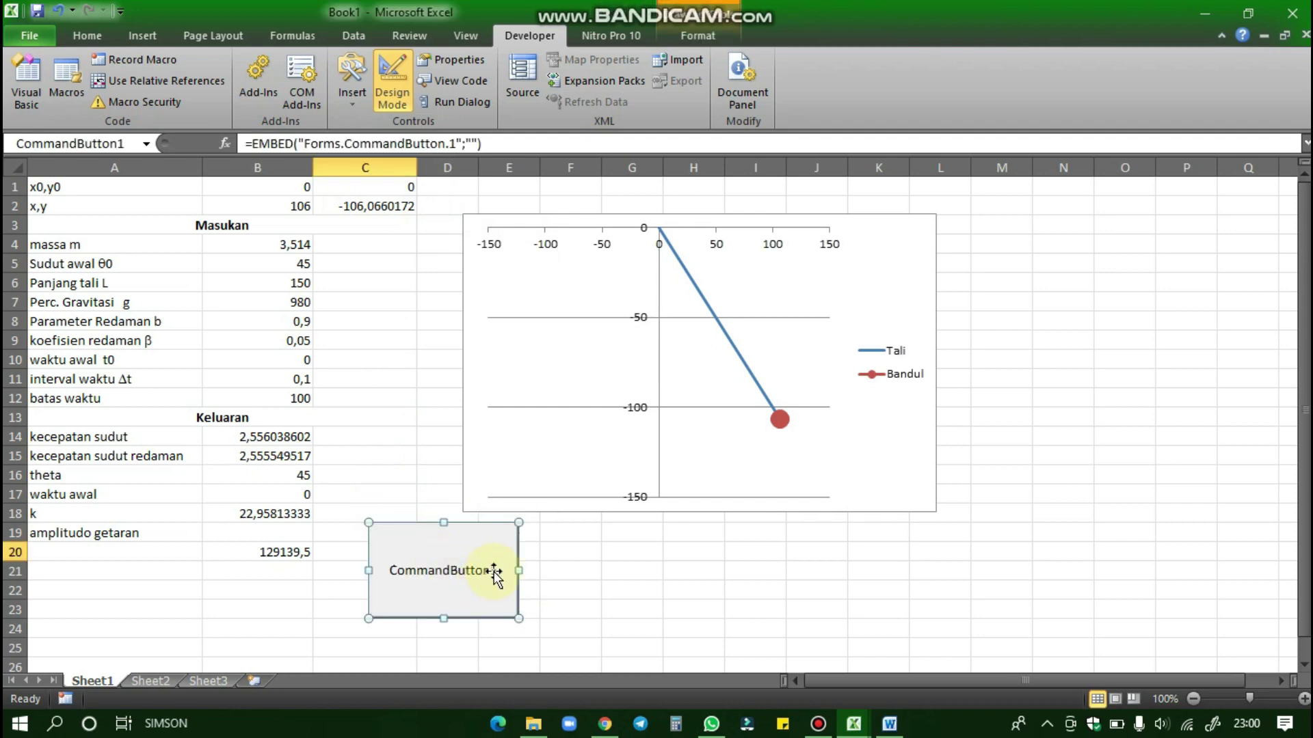
# Set the new command button's Name property to tblRedaman
pyautogui.rightClick(492, 571)
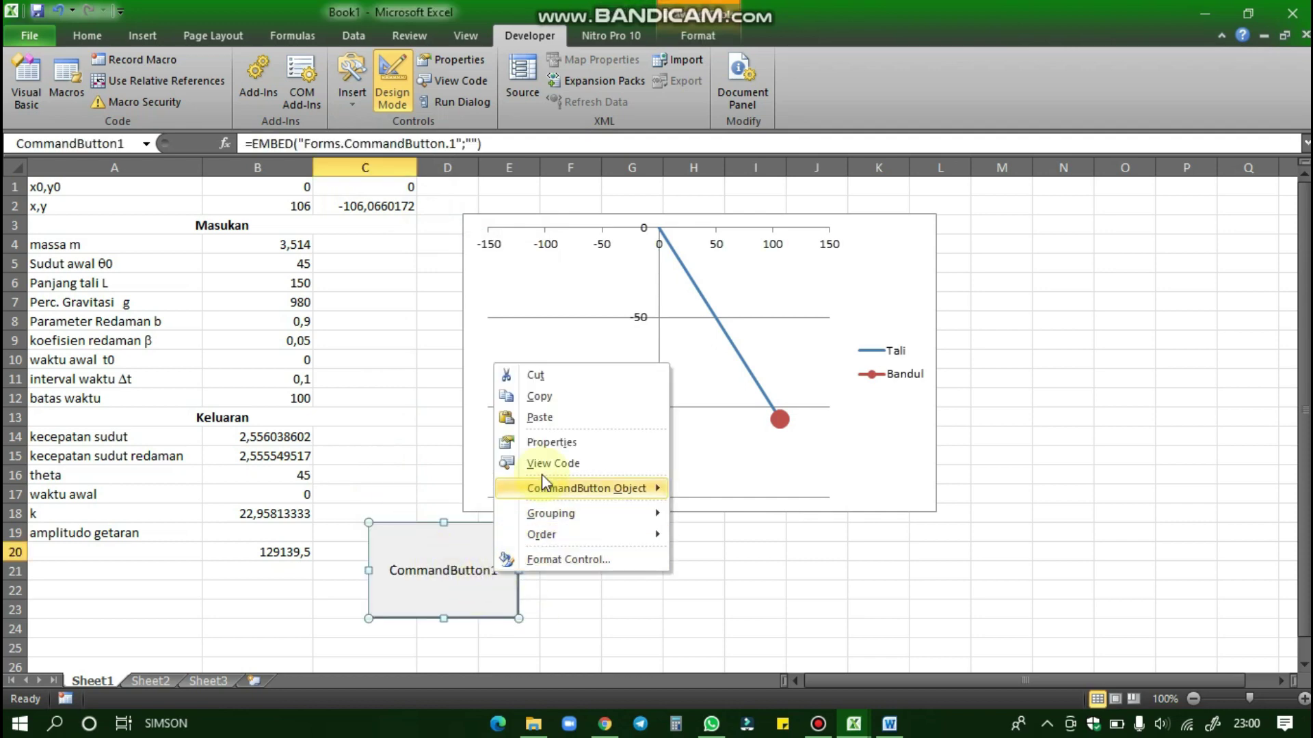
pyautogui.click(535, 442)
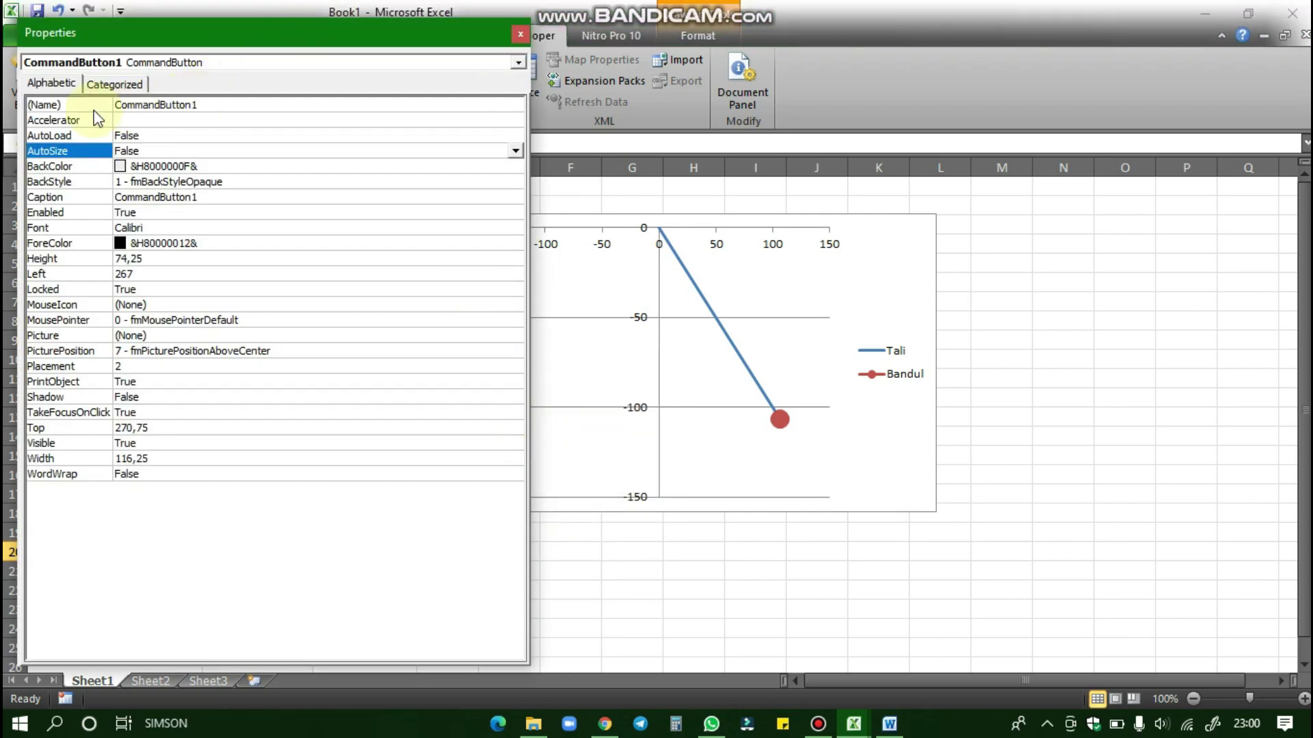
pyautogui.click(194, 103)
pyautogui.moveTo(201, 104); pyautogui.dragTo(92, 118)
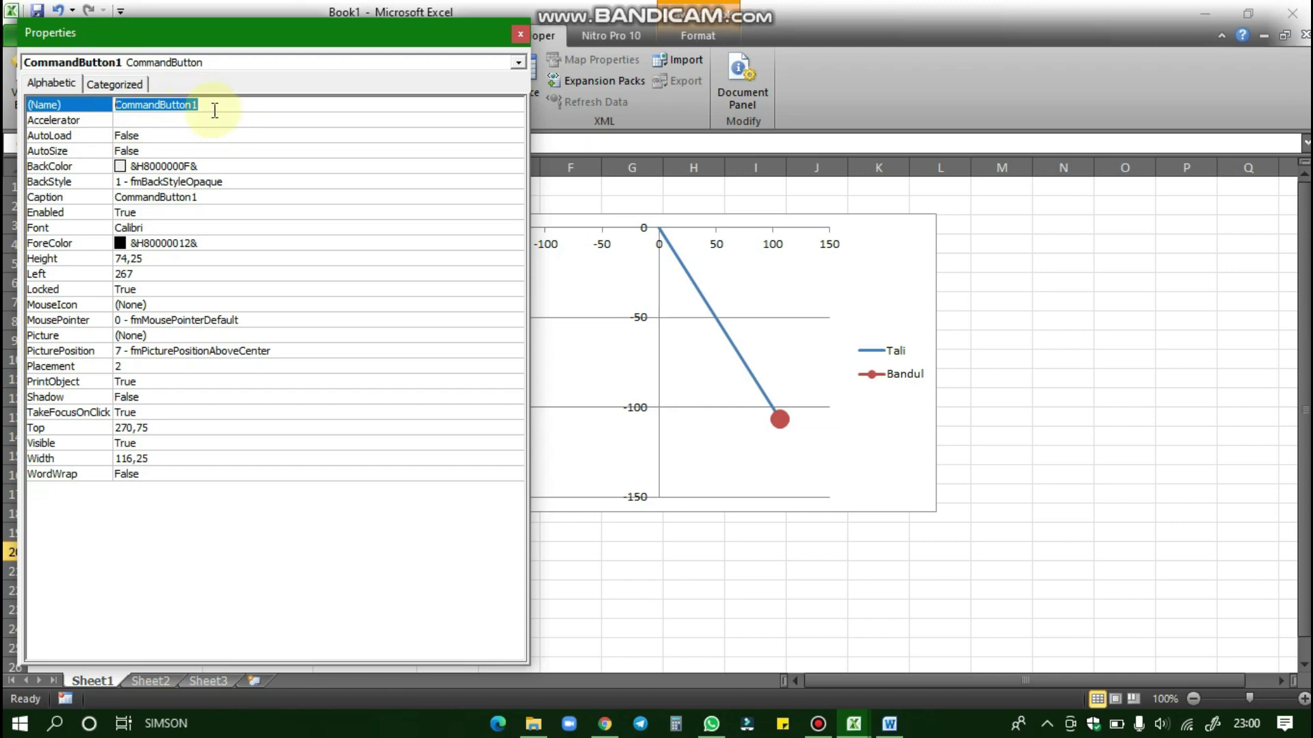
pyautogui.press('BackSpace')
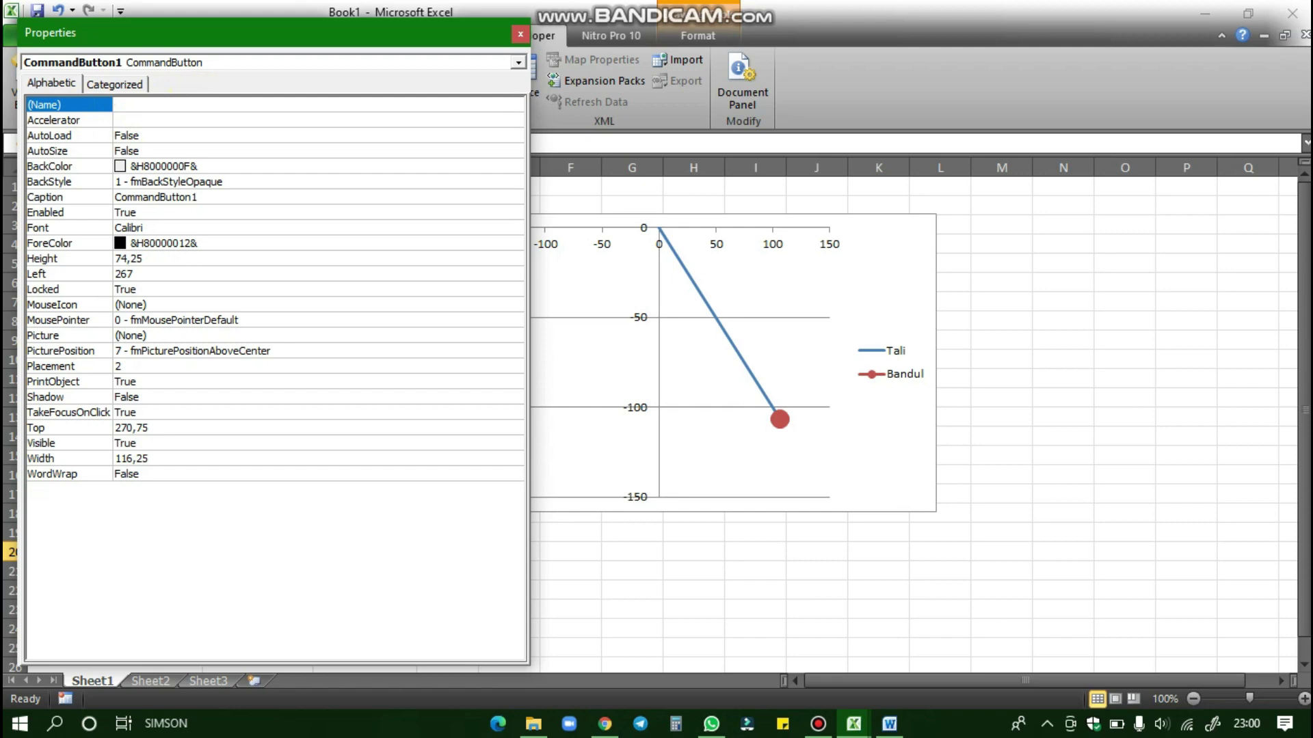
pyautogui.write('tblRedaman')
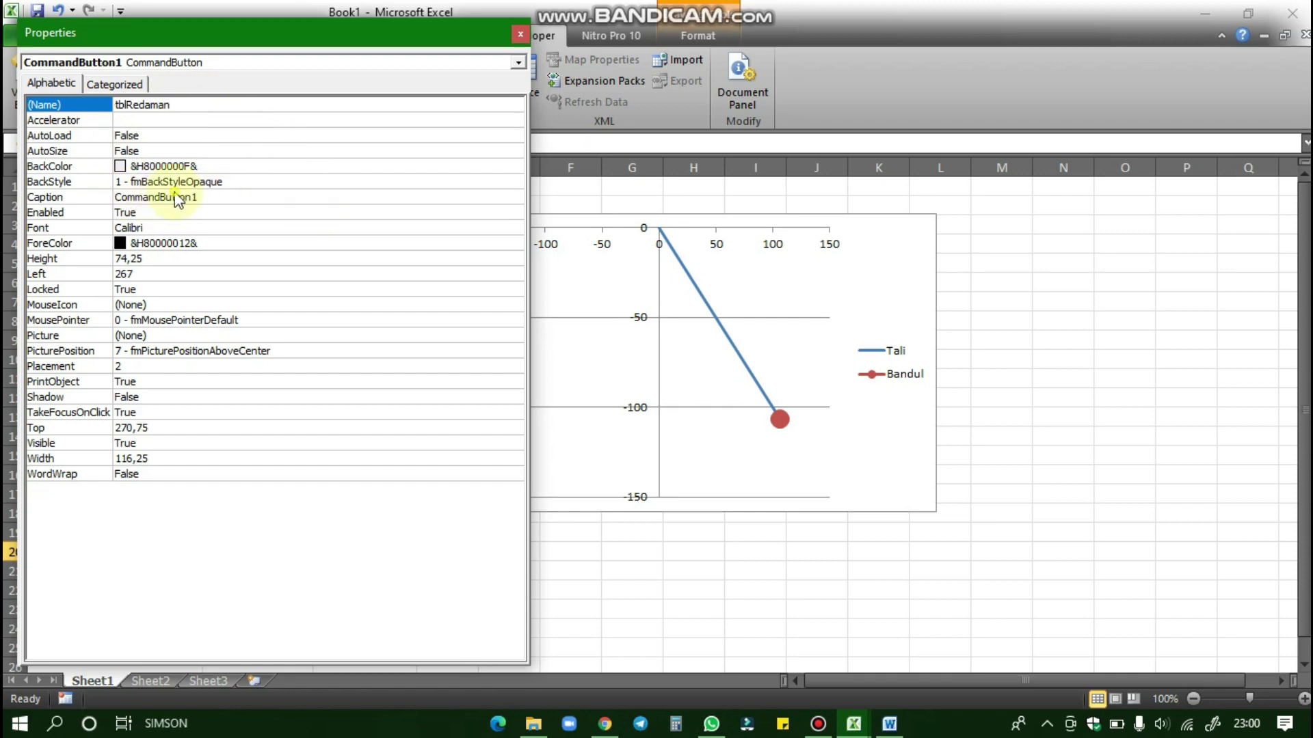
# Change the command button's caption to Redaman
pyautogui.click(197, 197)
pyautogui.moveTo(206, 197); pyautogui.dragTo(113, 199)
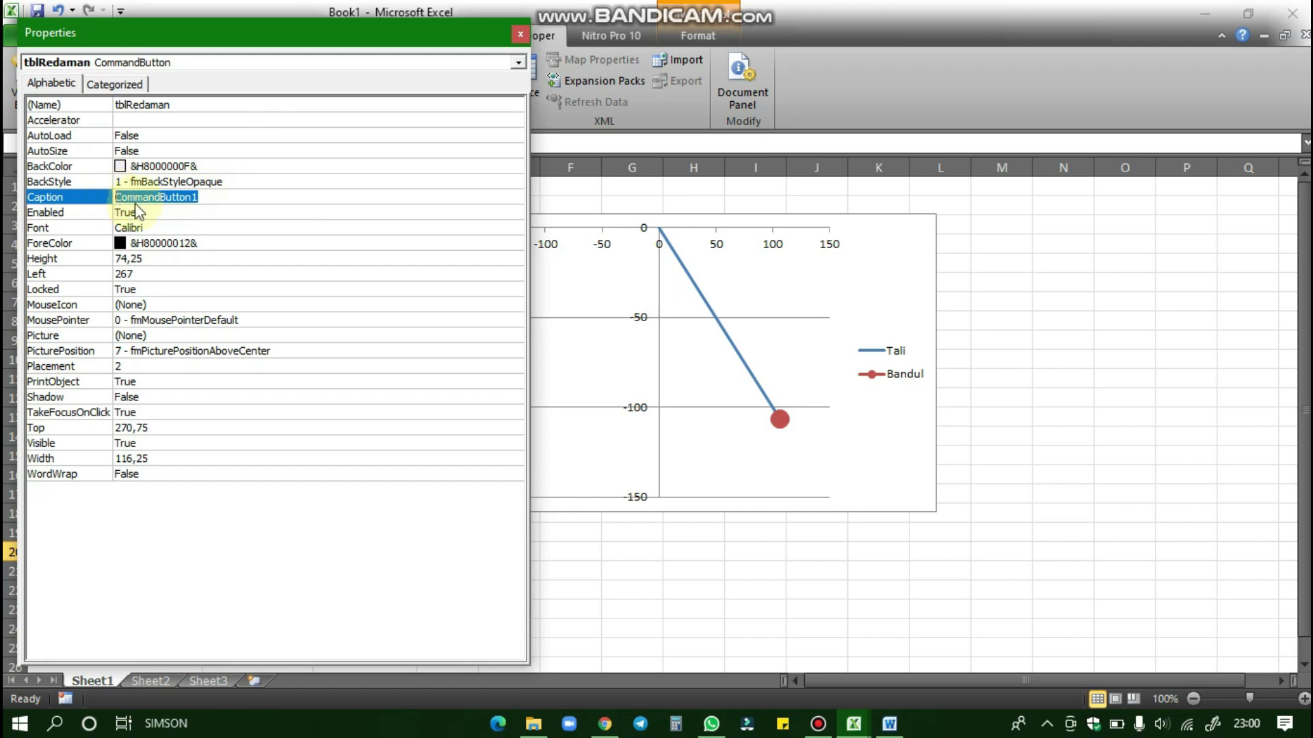
pyautogui.write('Redaman')
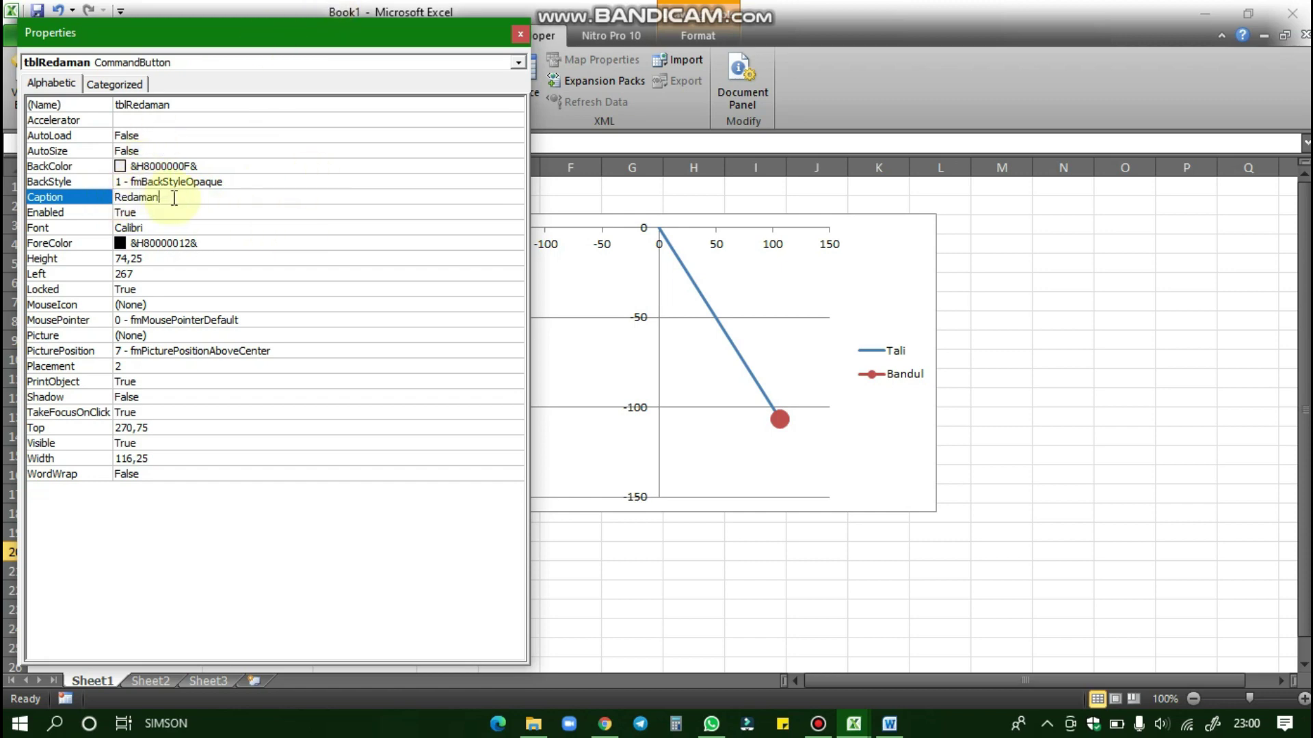
# Set the Redaman button's BackColor to the Active Border system colour and centre the button below the chart
pyautogui.click(372, 167)
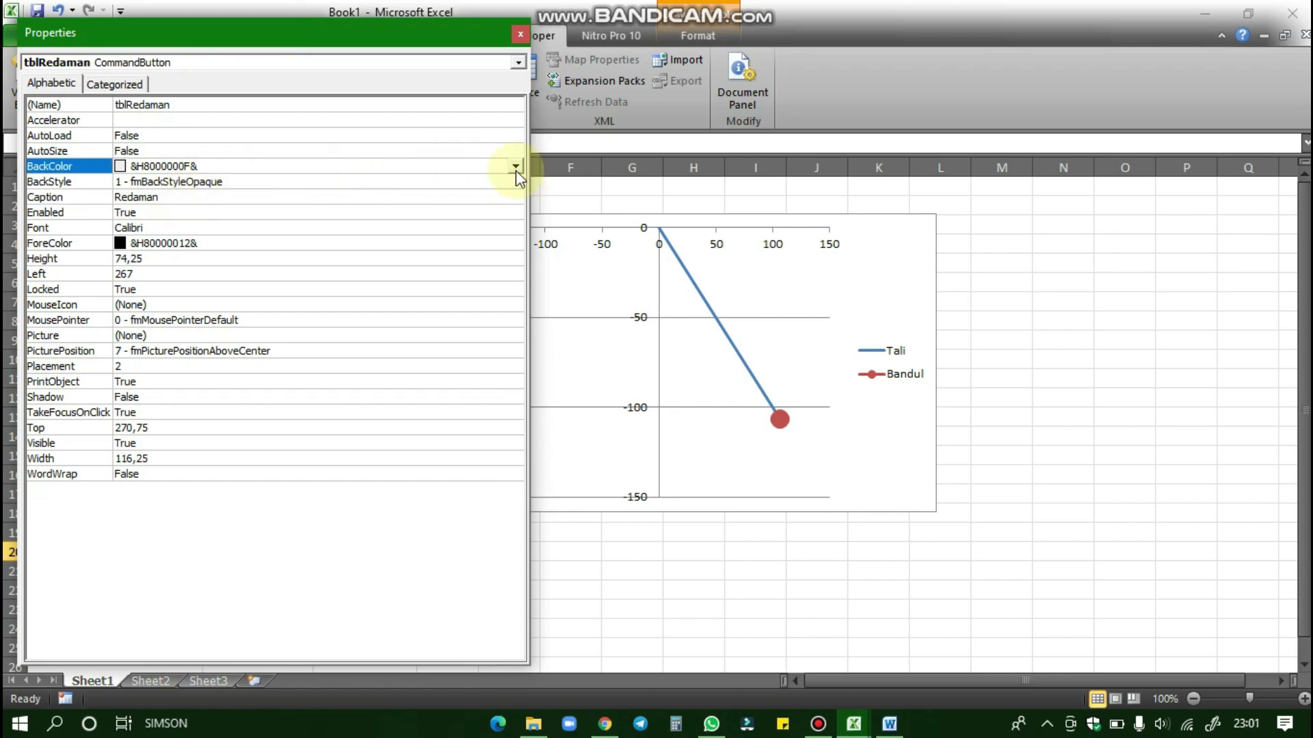
pyautogui.click(515, 167)
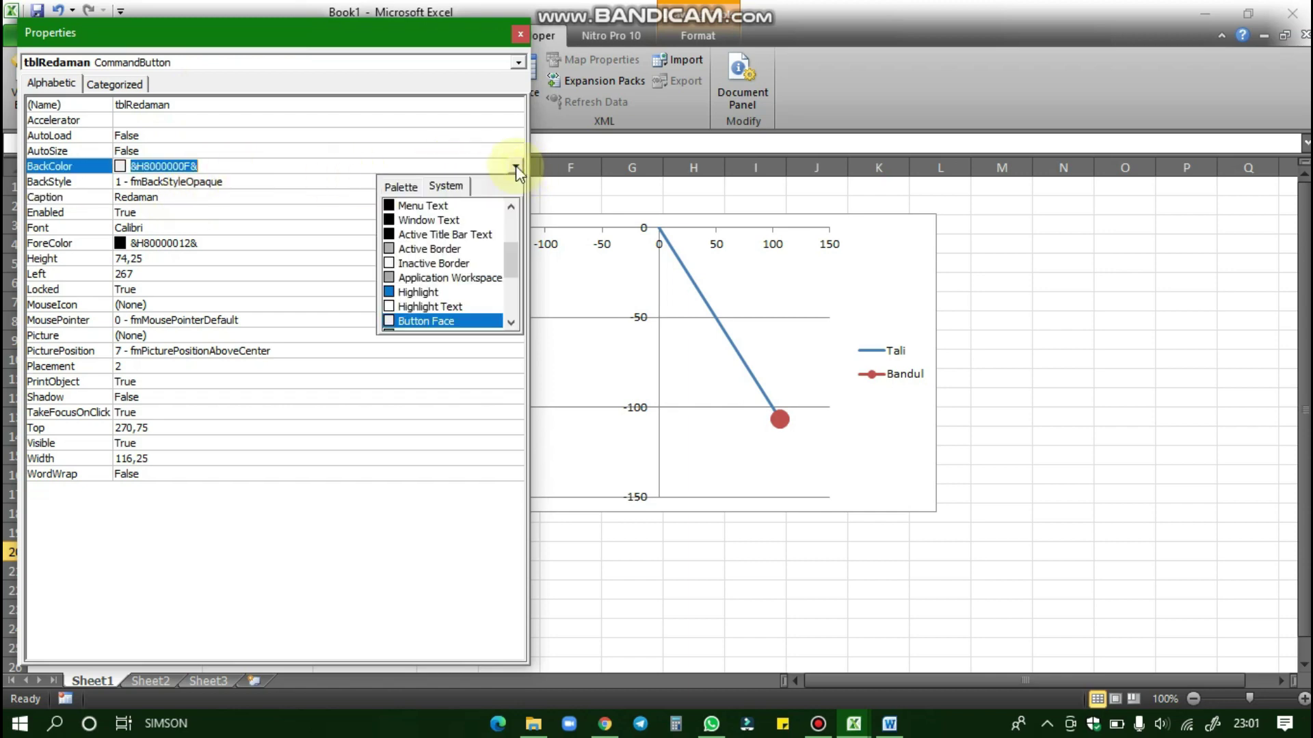
pyautogui.click(423, 249)
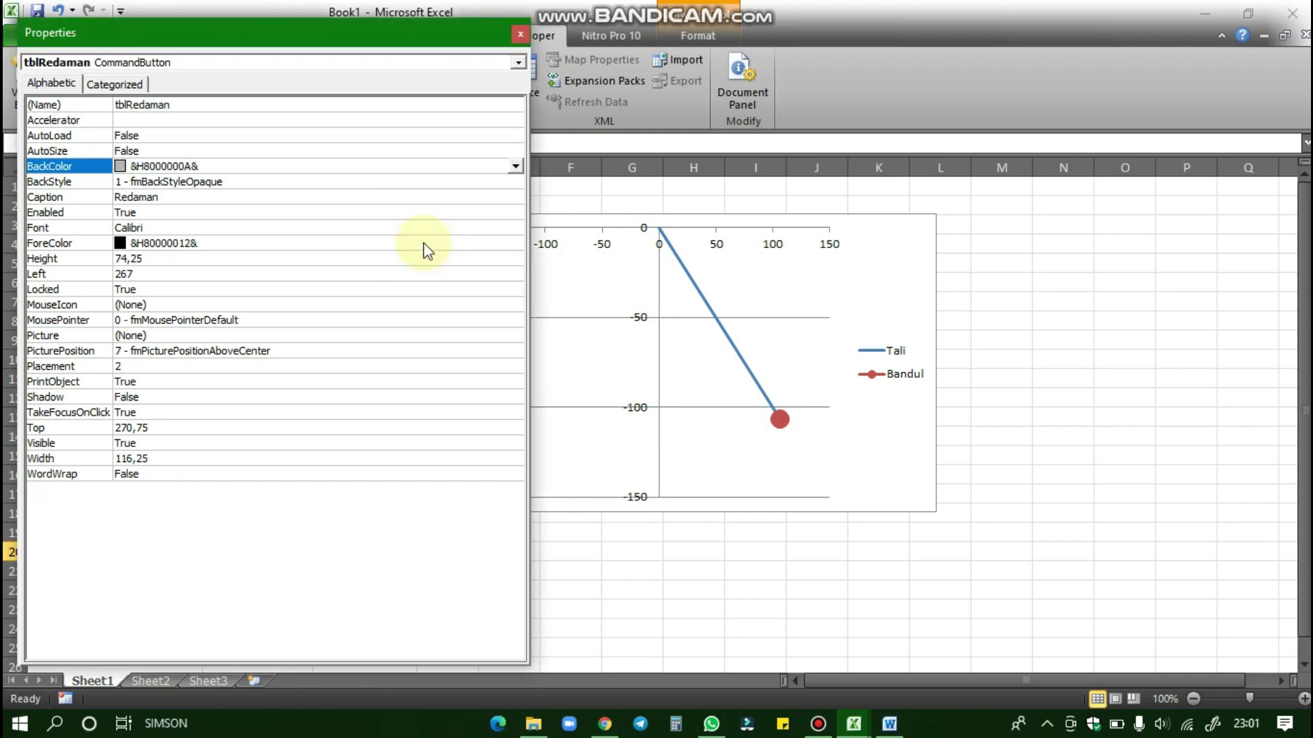
pyautogui.click(517, 32)
pyautogui.moveTo(504, 574); pyautogui.dragTo(705, 578)
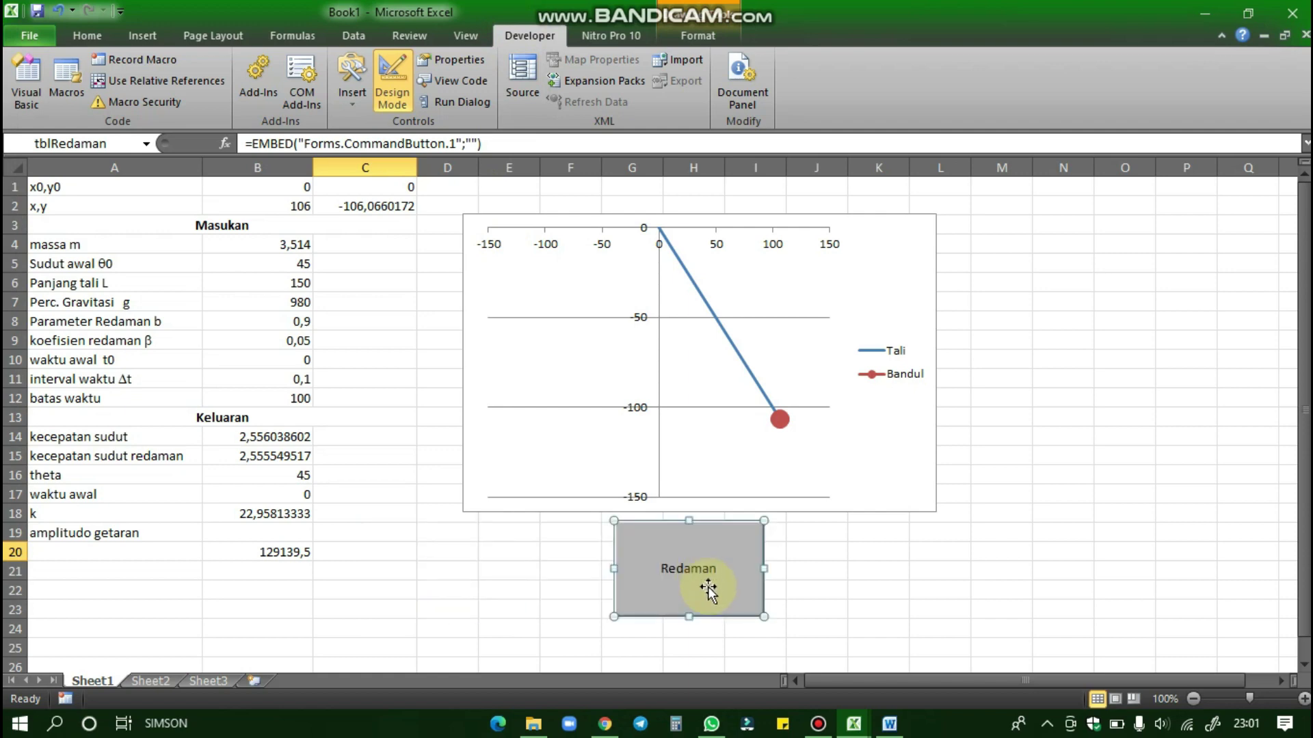
pyautogui.click(783, 598)
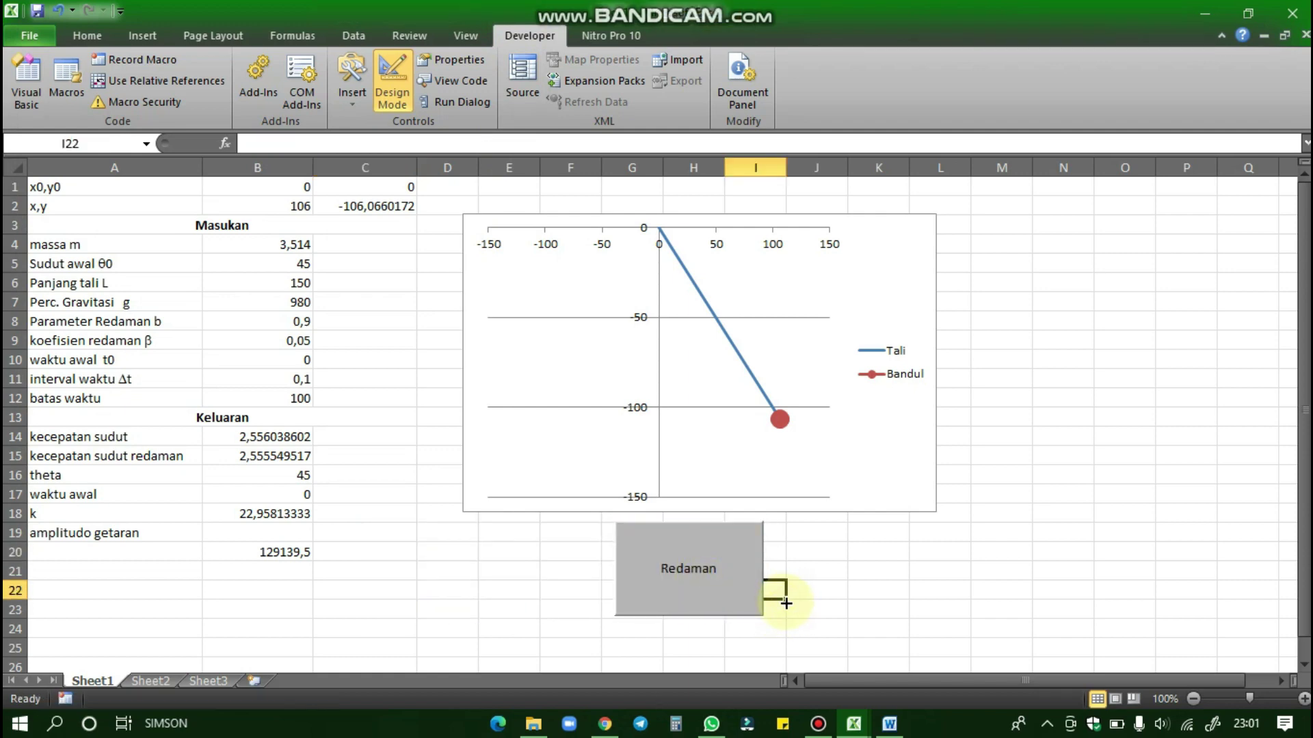
# Open the click event code of the Redaman button
pyautogui.click(699, 584)
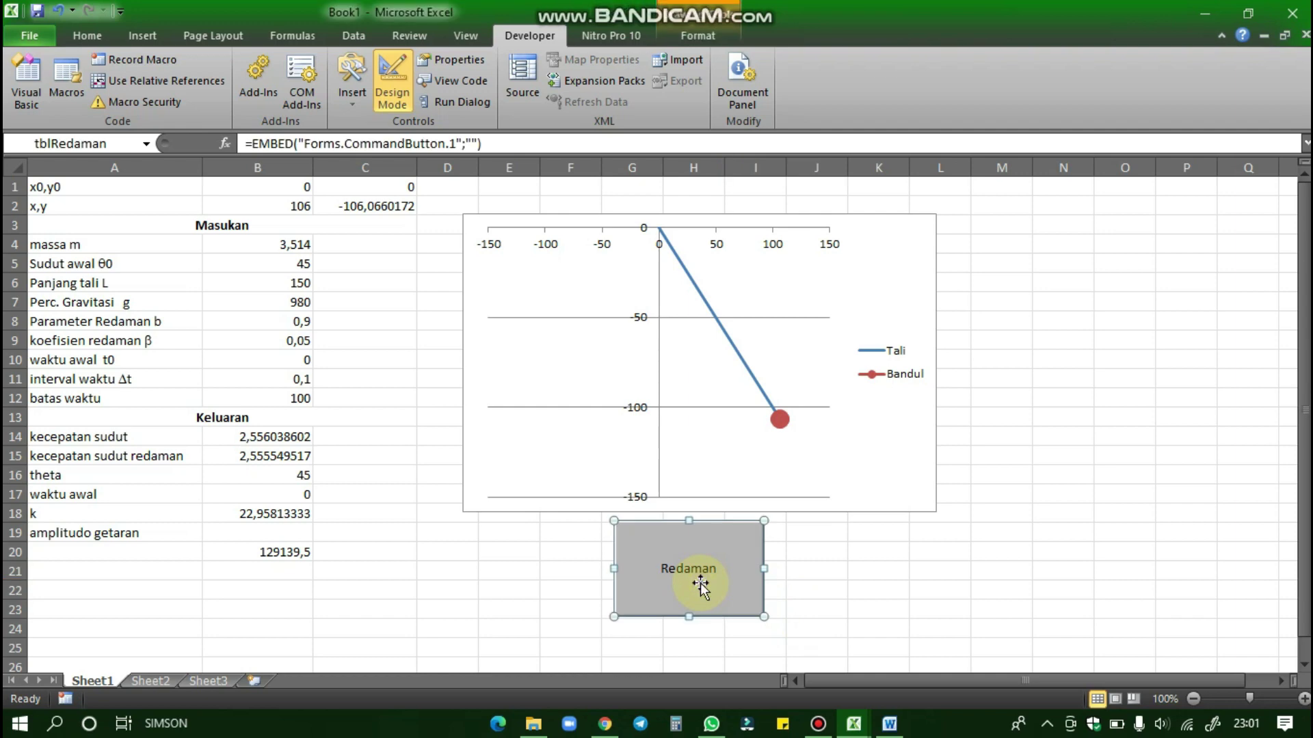
pyautogui.rightClick(701, 582)
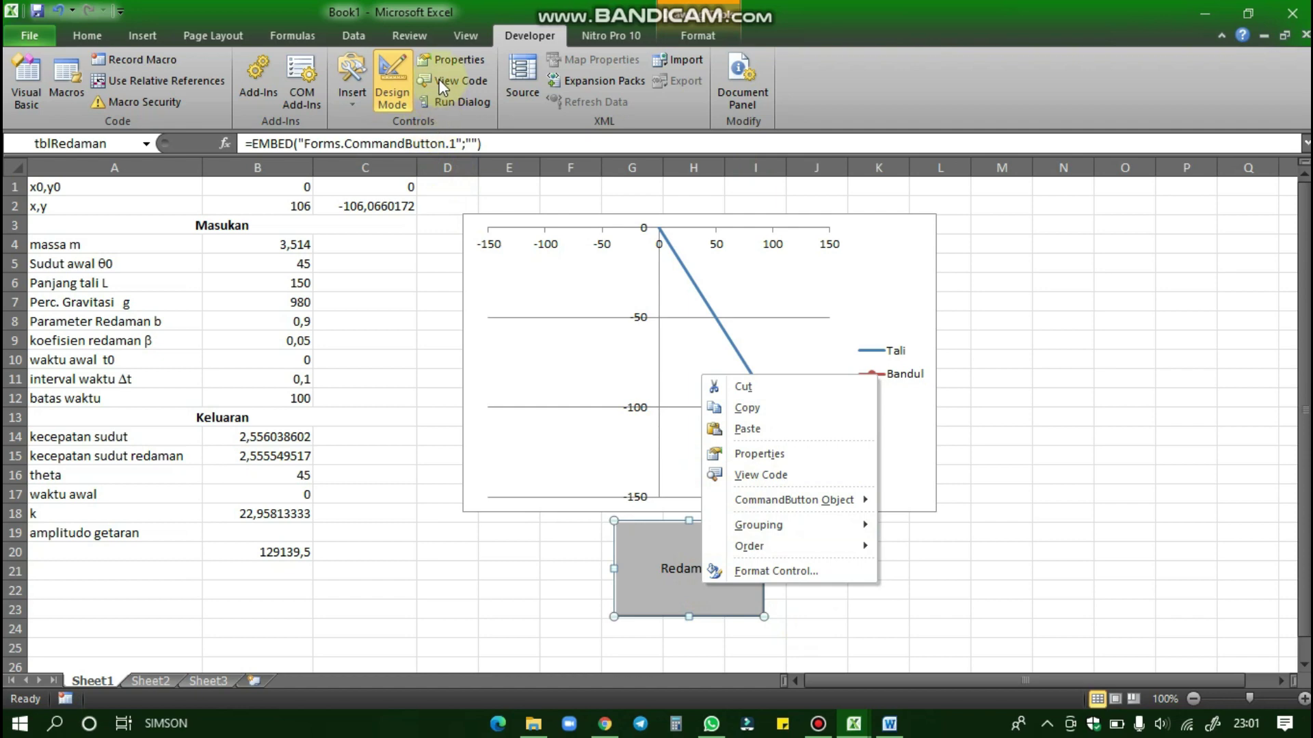
pyautogui.click(741, 475)
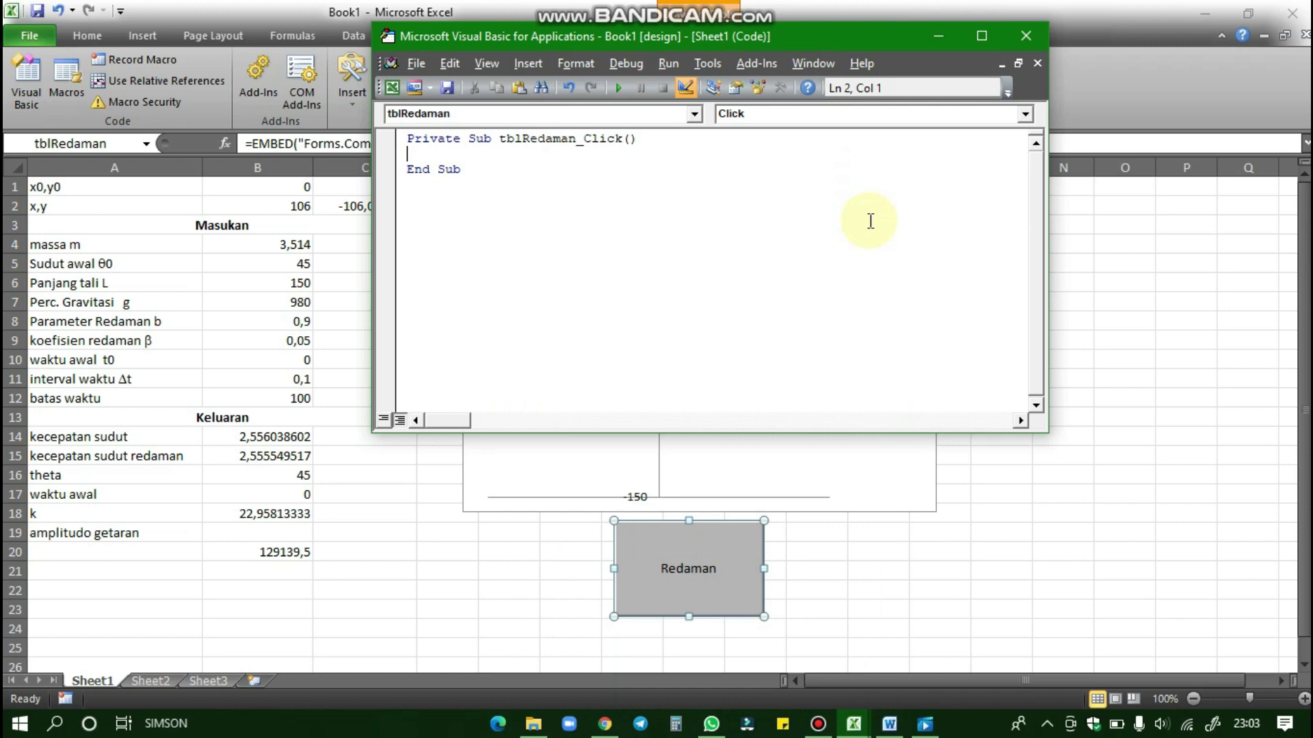
pyautogui.moveTo(499, 141); pyautogui.dragTo(525, 137)
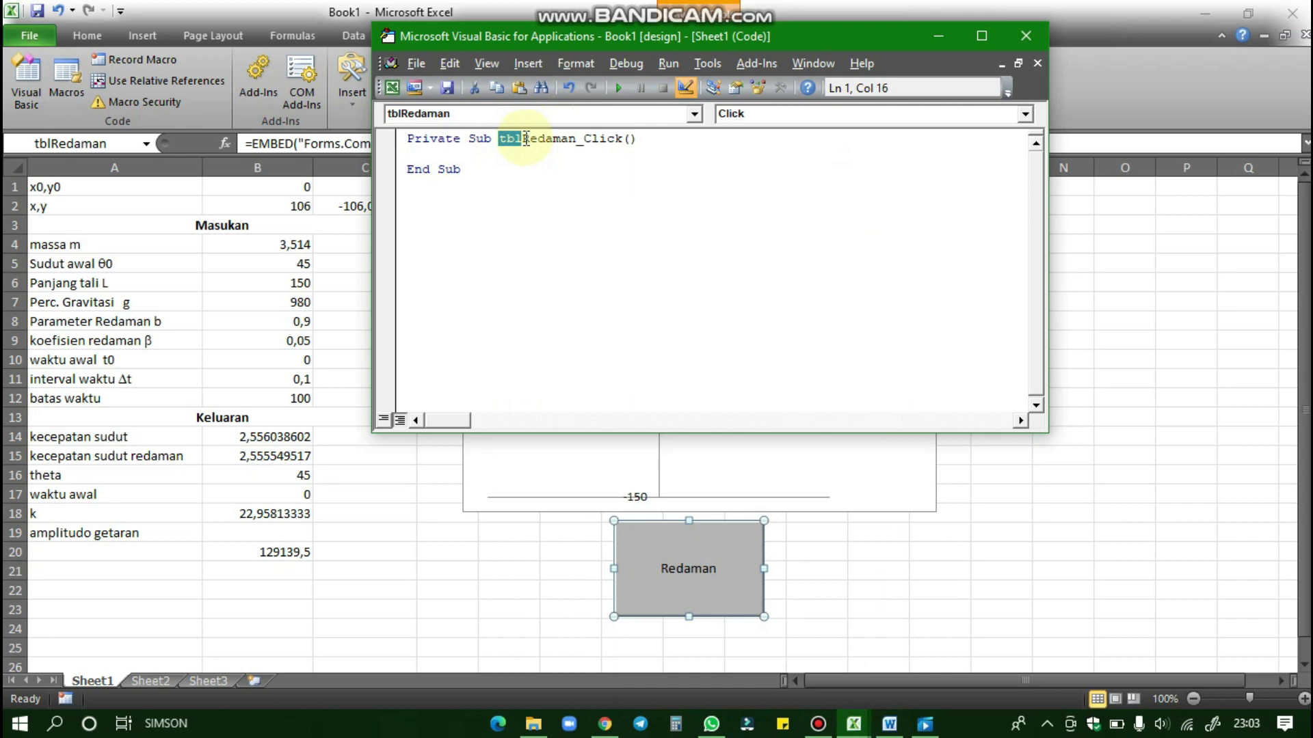
pyautogui.press('BackSpace')
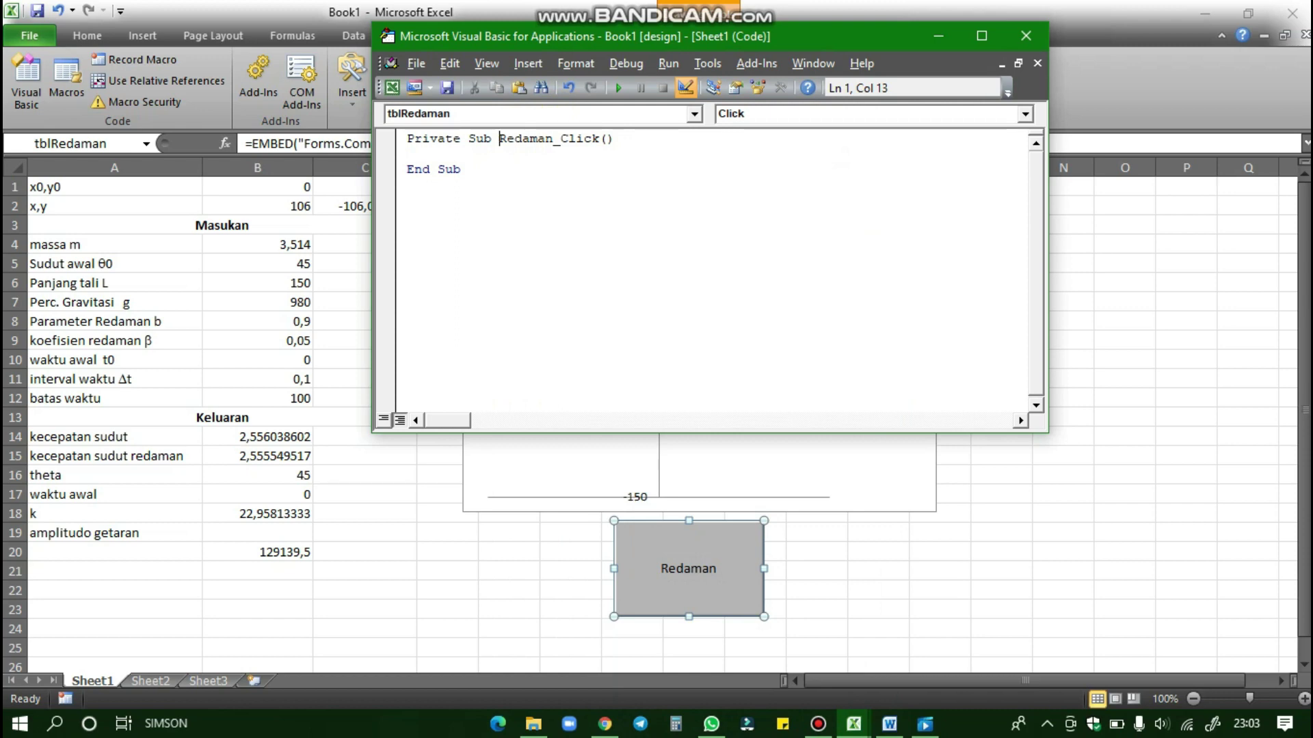
pyautogui.write('t')
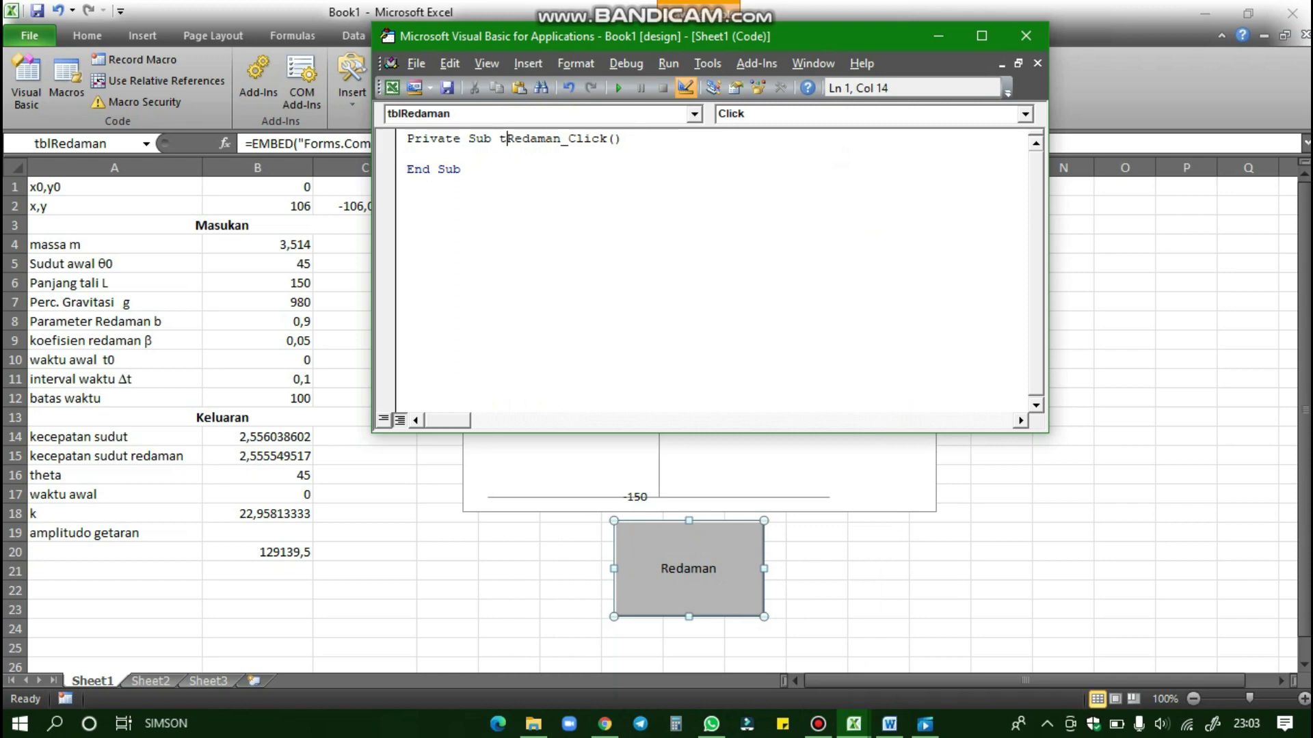
pyautogui.write('bl')
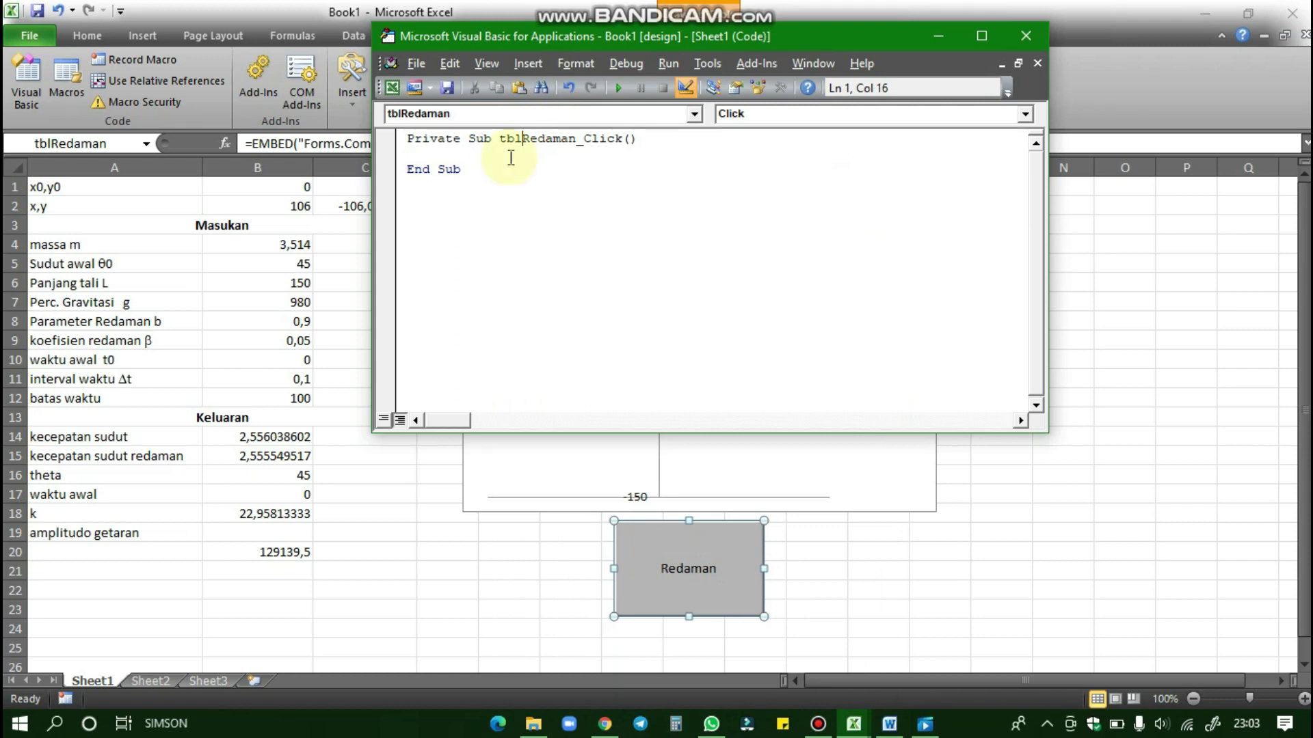
# Insert code in tblRedaman_Click that zeroes B17, reads delta_t from B11 and adds it to B17 while B17 < 100, with DoEvents
pyautogui.moveTo(482, 166); pyautogui.dragTo(407, 136)
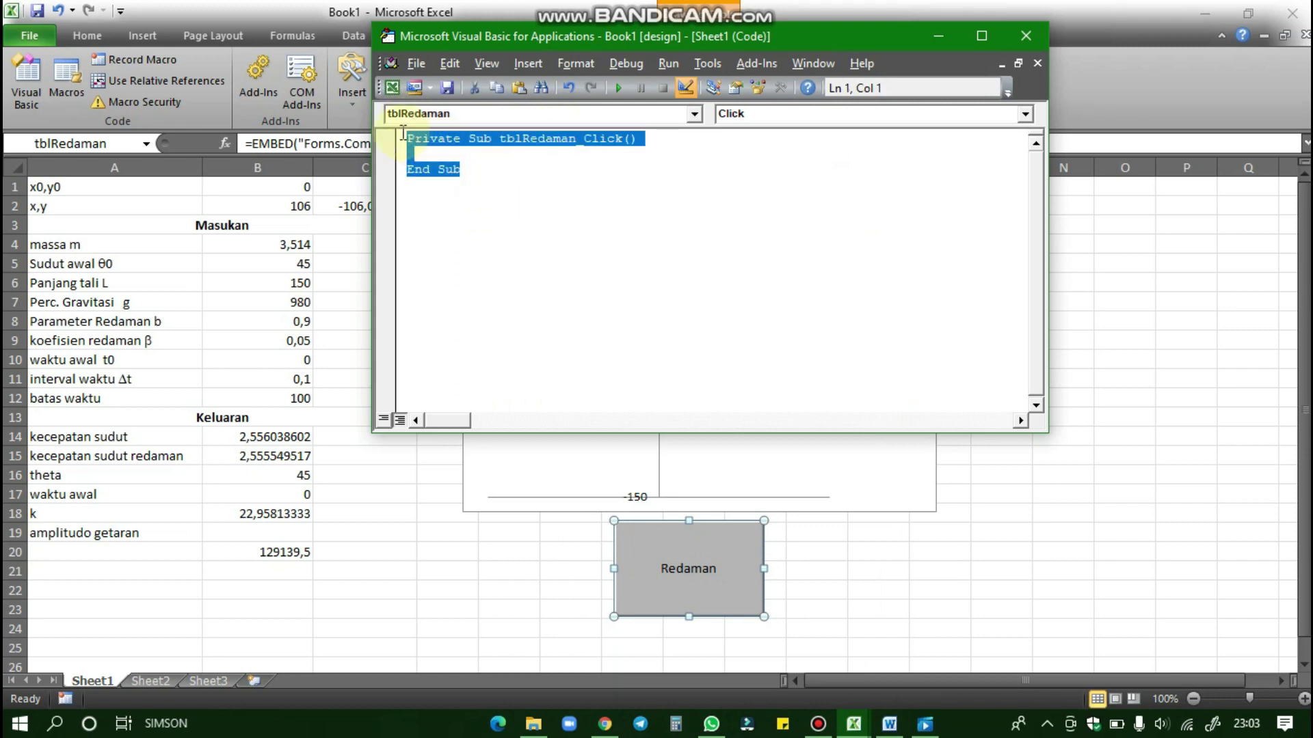
pyautogui.click(415, 181)
pyautogui.click(419, 156)
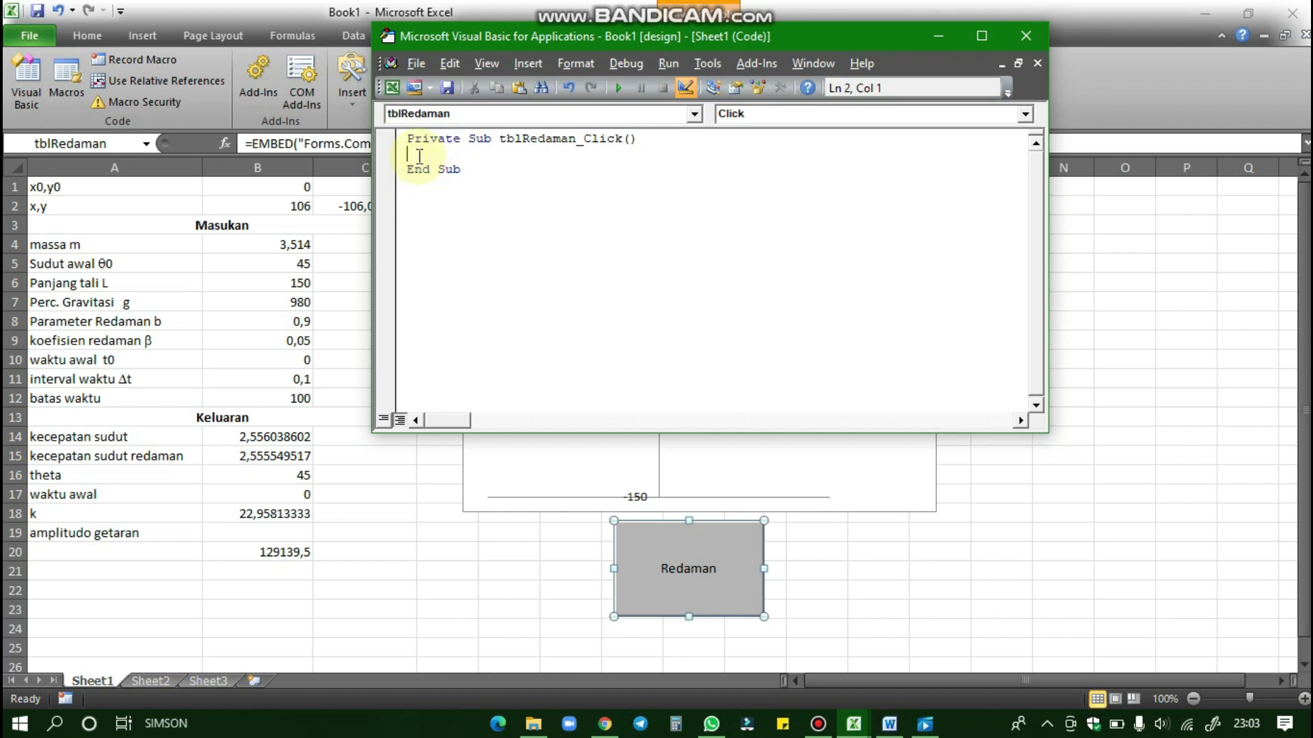
pyautogui.write('Private Sub CommandButton1_Click()   Range("B17").Value = 0 \'0   delta_t = Range("B11").Value \'0,1   While Range("B17").Value < 100       Range("B17").Value = Range("B17").Value + delta_t       DoEvents   Wend End Sub')
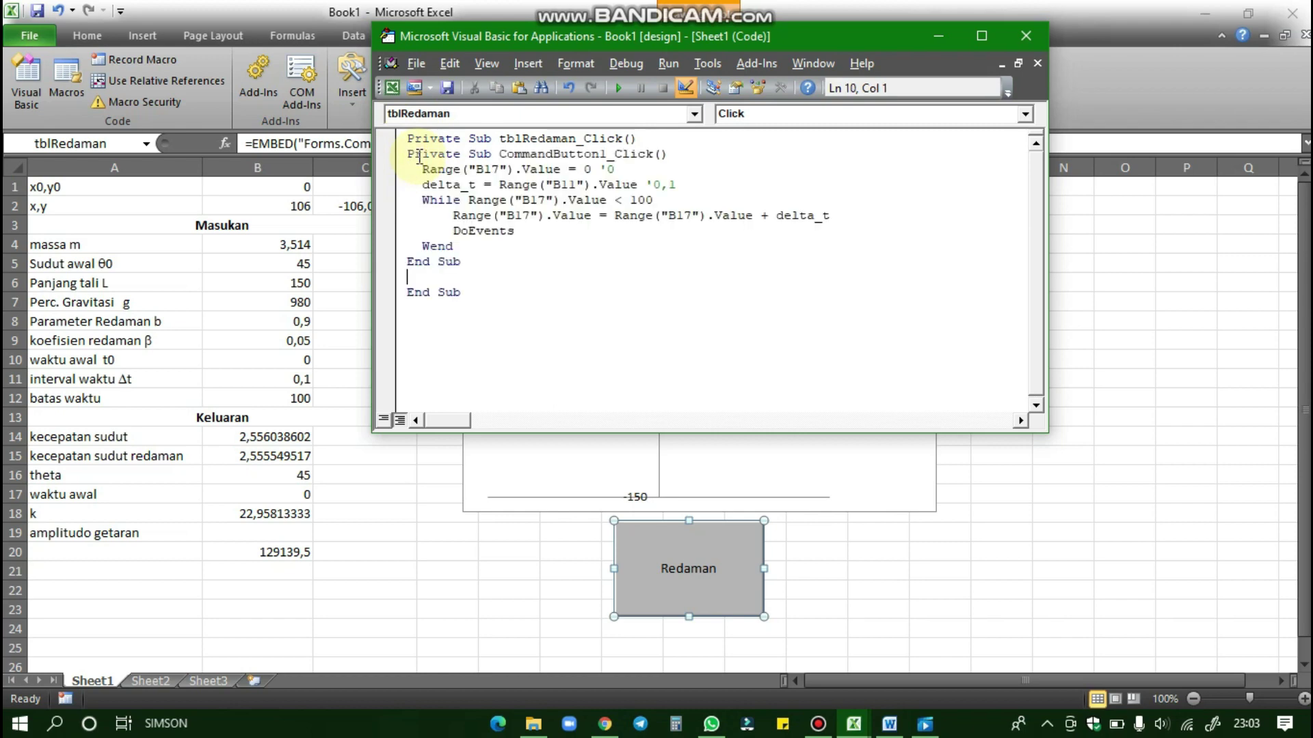
# Delete the duplicate Private Sub CommandButton1_Click() header line from inside the tblRedaman_Click procedure
pyautogui.click(701, 160)
pyautogui.moveTo(701, 160); pyautogui.dragTo(408, 154)
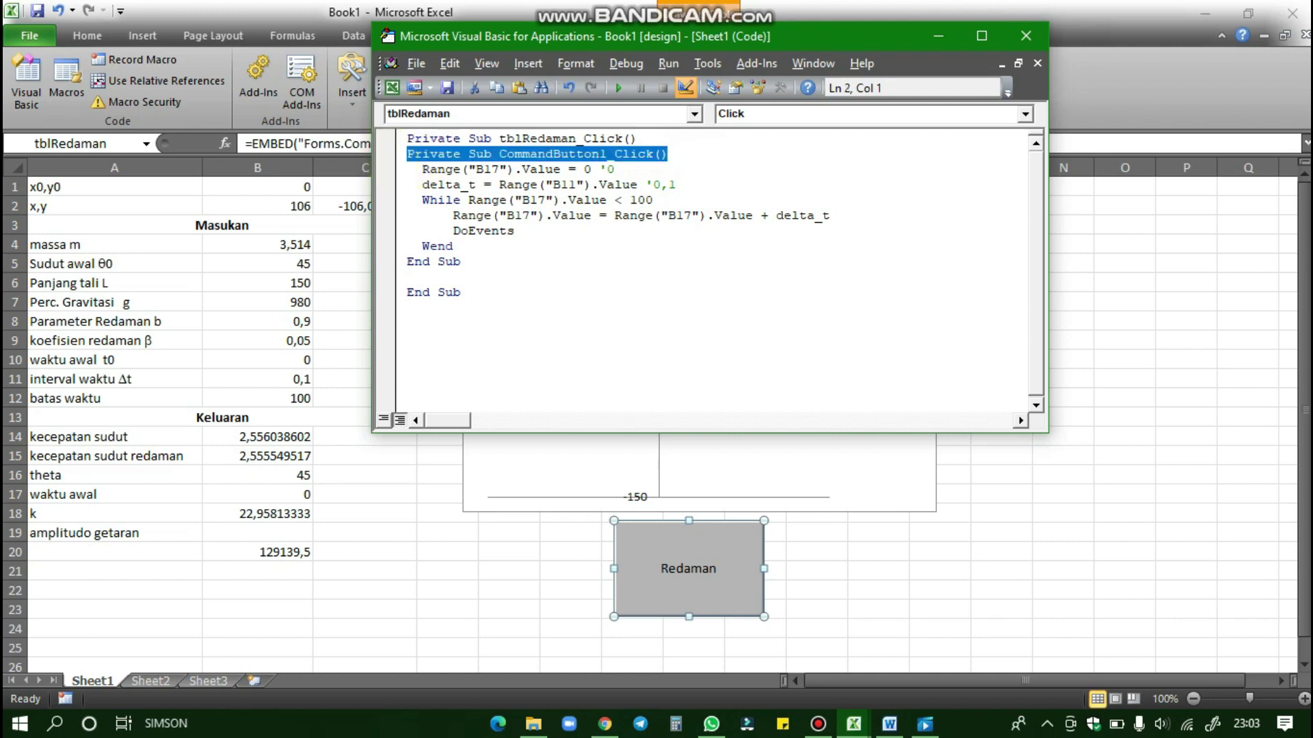
pyautogui.press('BackSpace')
pyautogui.press('BackSpace')
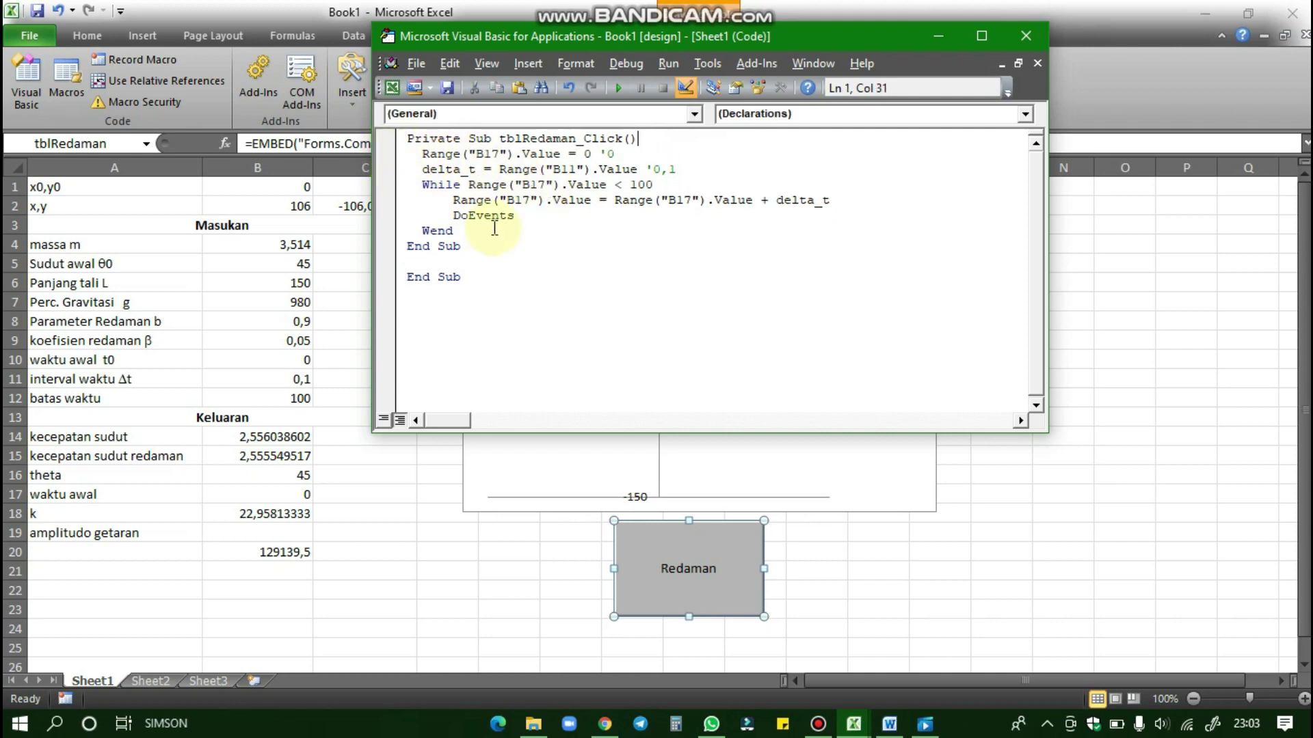
# Examine the macro's start value, delta_t assignment and loop limit against the time inputs on the sheet
pyautogui.click(422, 155)
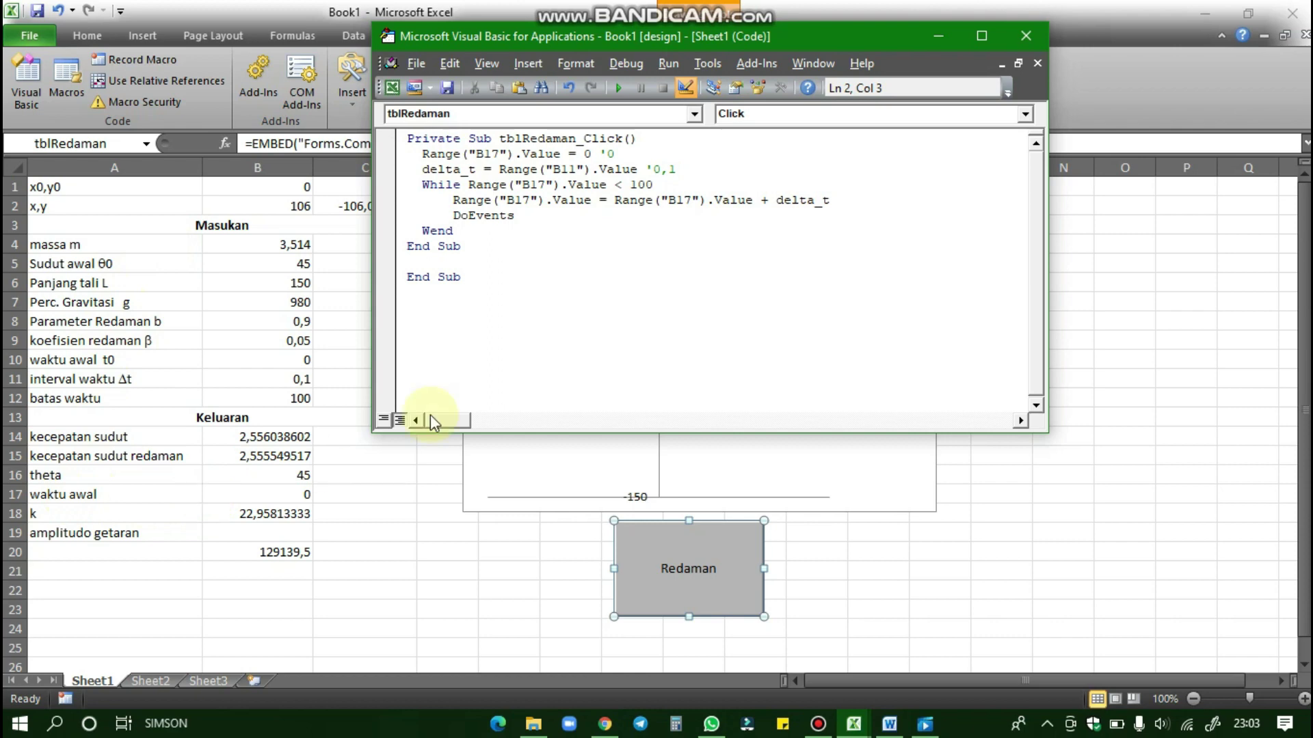
pyautogui.click(619, 154)
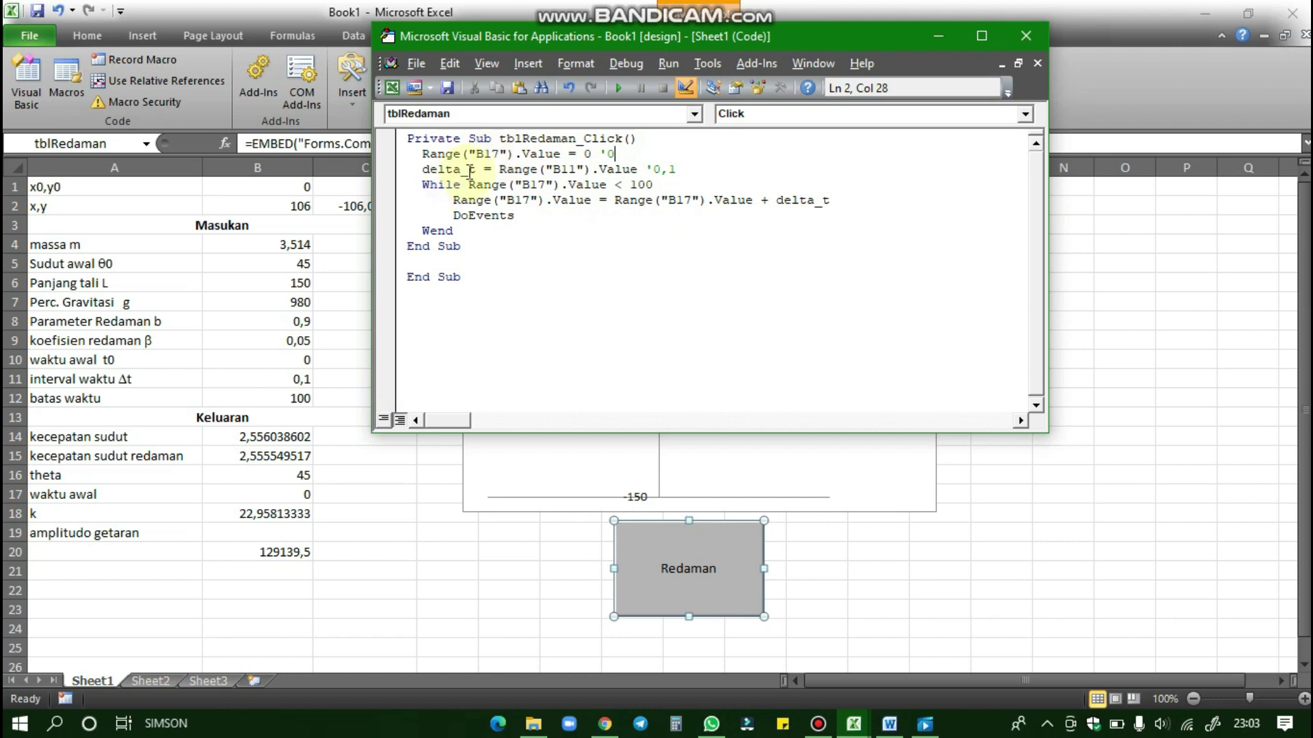
pyautogui.click(560, 170)
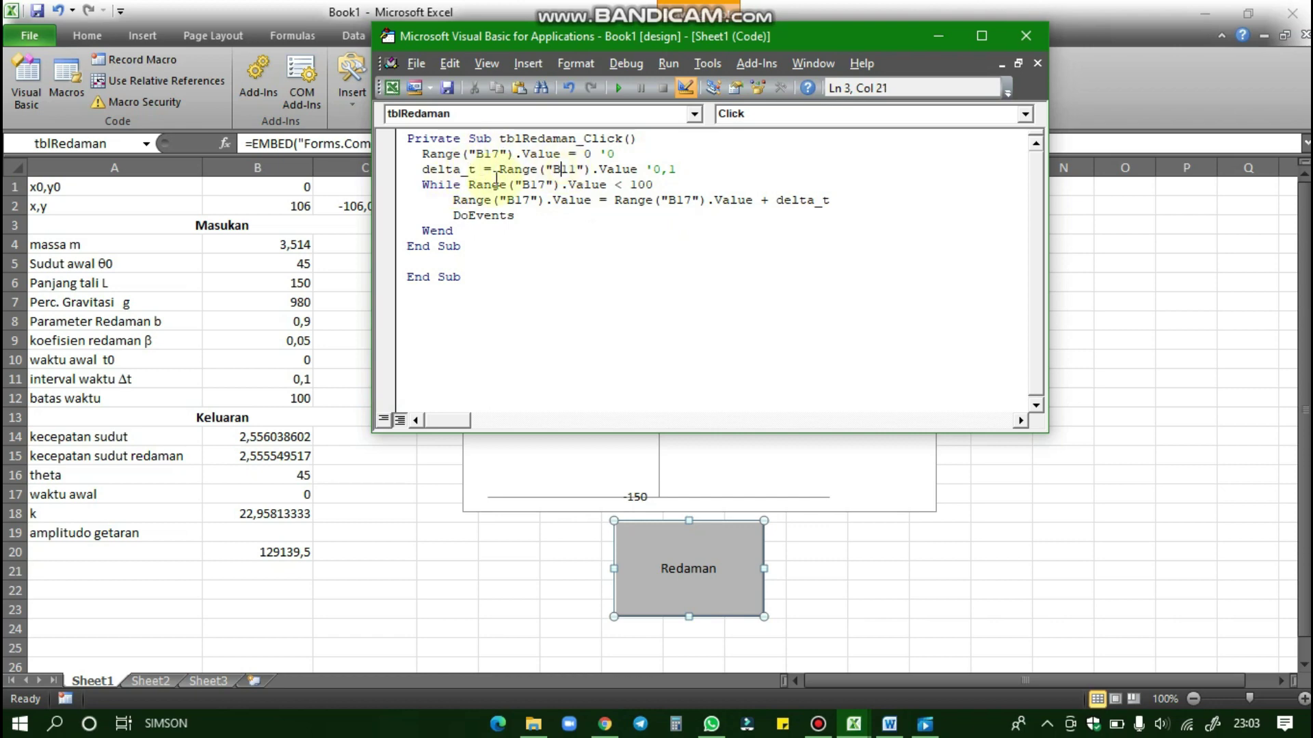
pyautogui.click(102, 386)
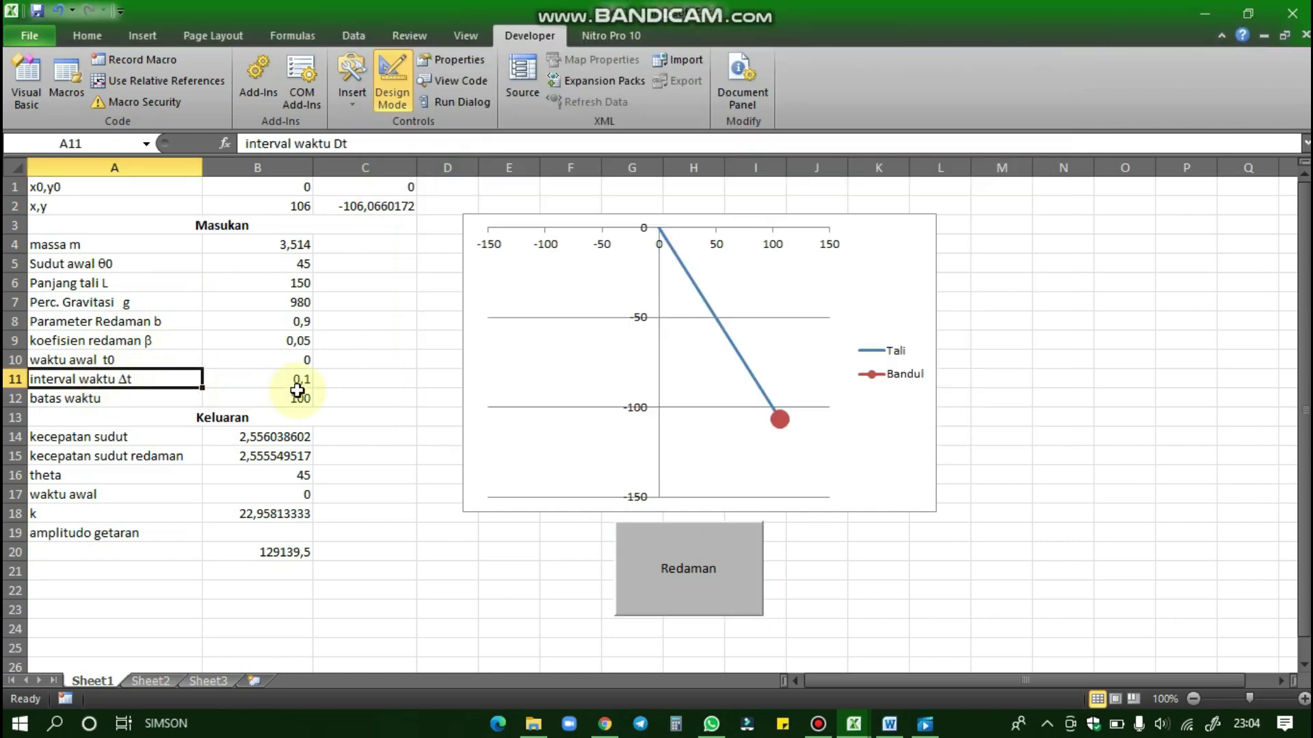
pyautogui.click(458, 81)
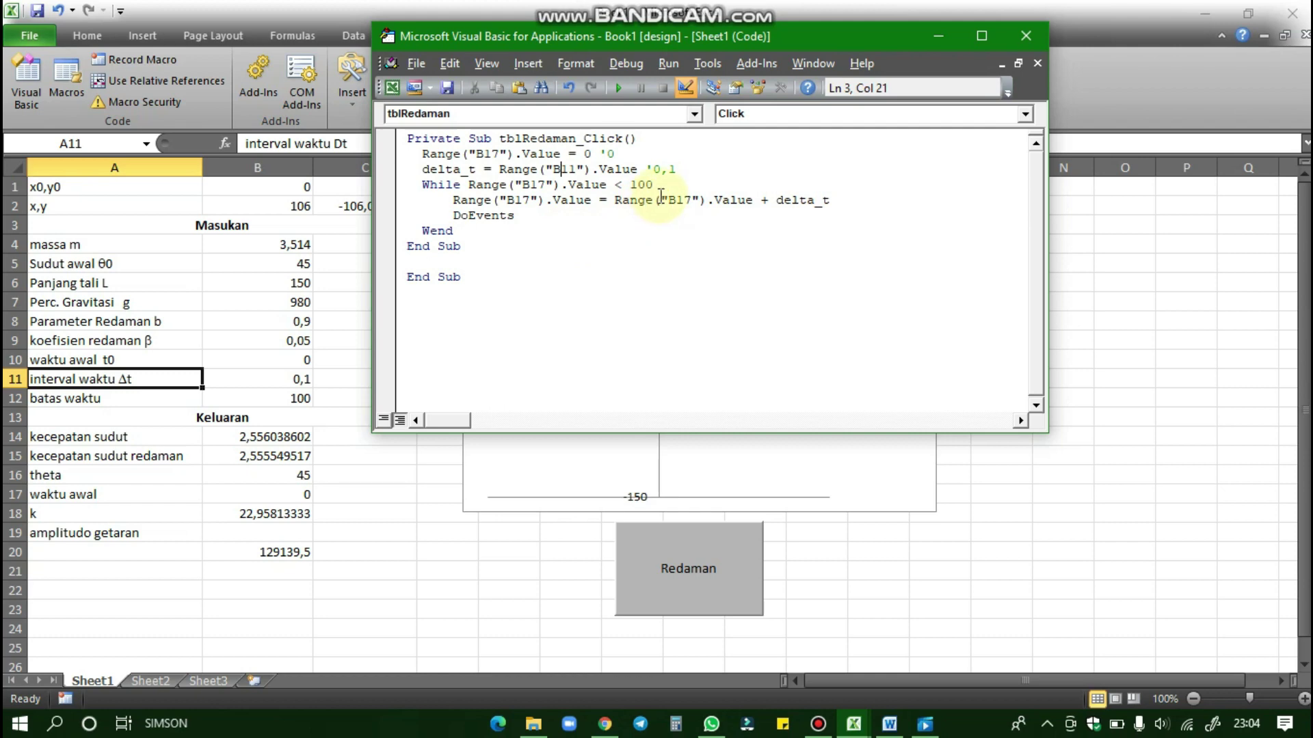
pyautogui.moveTo(653, 184); pyautogui.dragTo(632, 189)
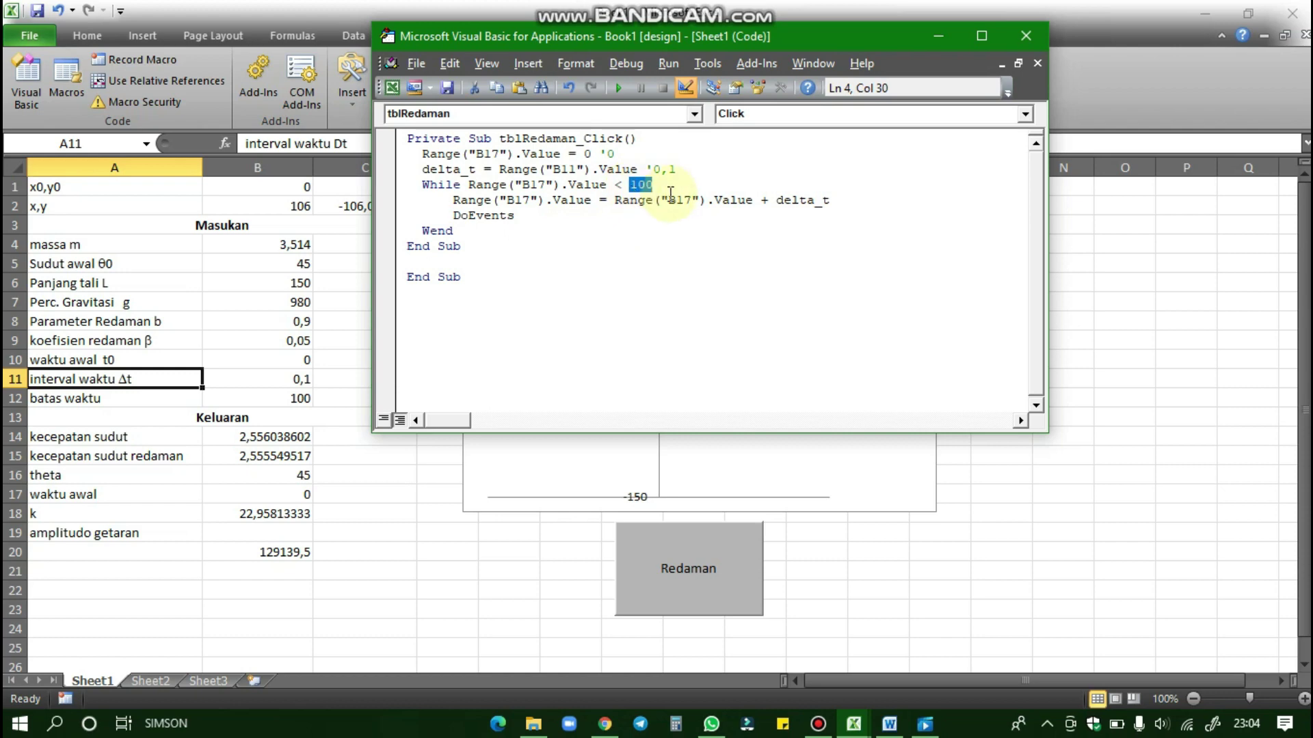
# Delete the duplicate End Sub line and the blank lines below the tblRedaman_Click procedure
pyautogui.click(653, 200)
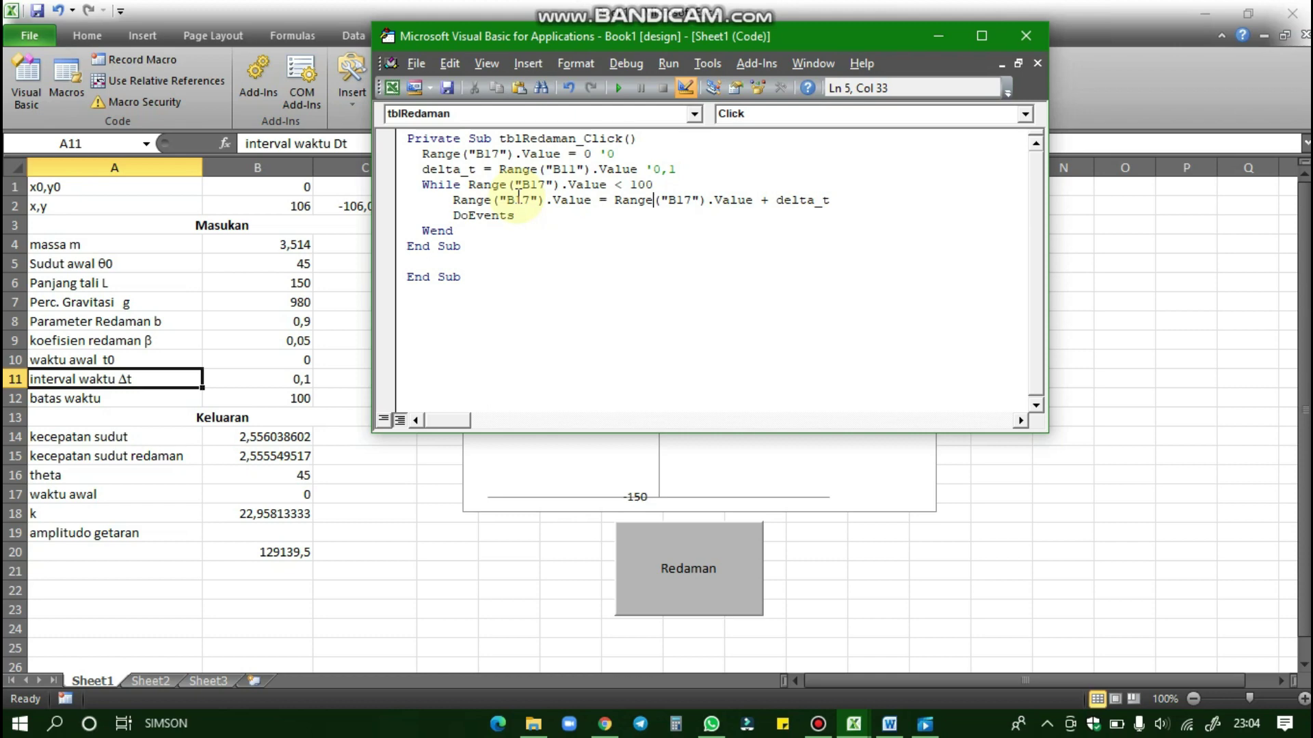
pyautogui.moveTo(407, 261); pyautogui.dragTo(444, 277)
pyautogui.press('Delete')
pyautogui.press('Delete')
pyautogui.press('BackSpace')
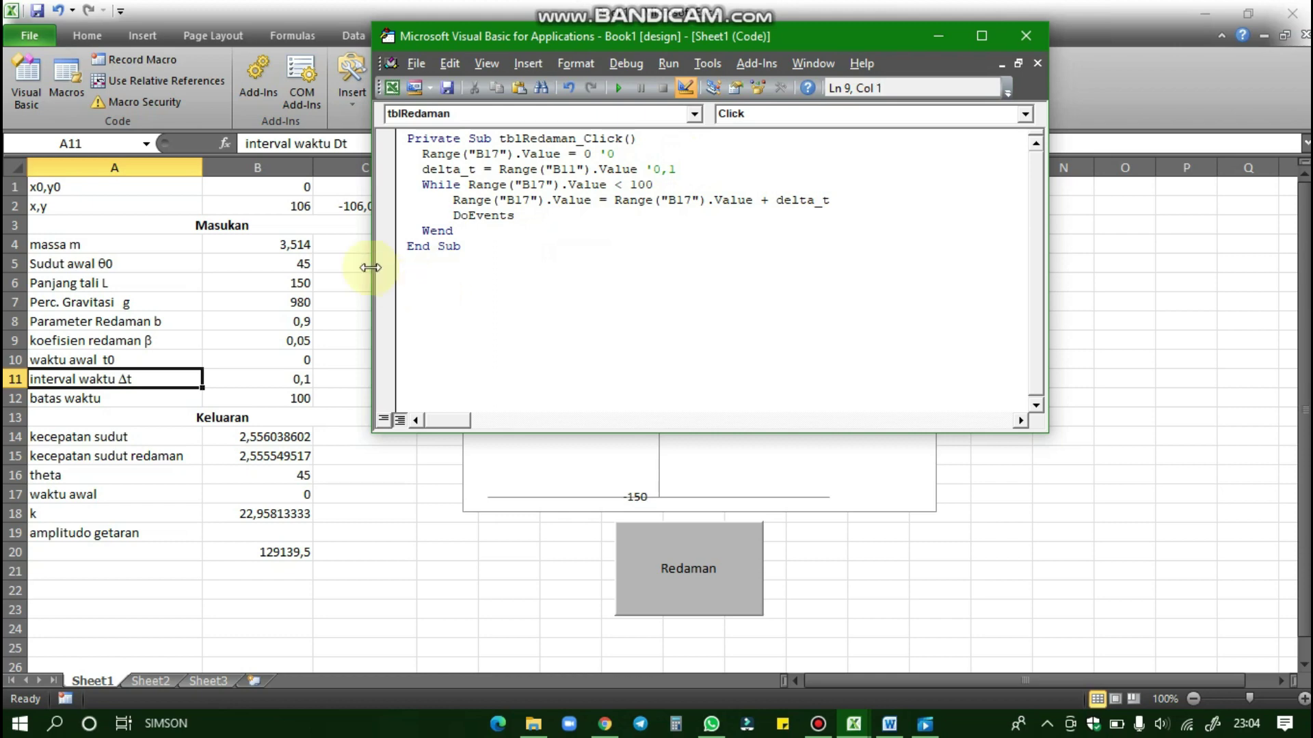
pyautogui.press('BackSpace')
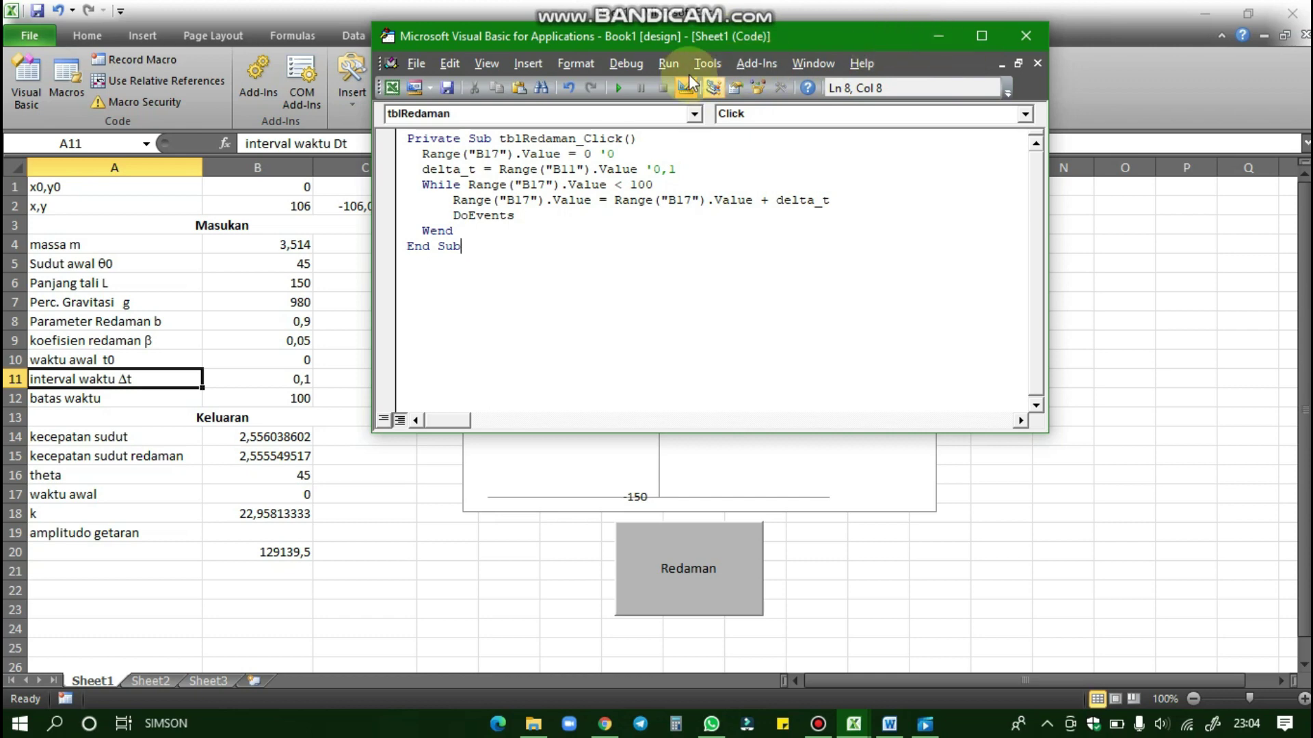
# Move and narrow the code window clear of the pendulum chart, run tblRedaman_Click, and minimize the code window
pyautogui.moveTo(518, 30); pyautogui.dragTo(110, 338)
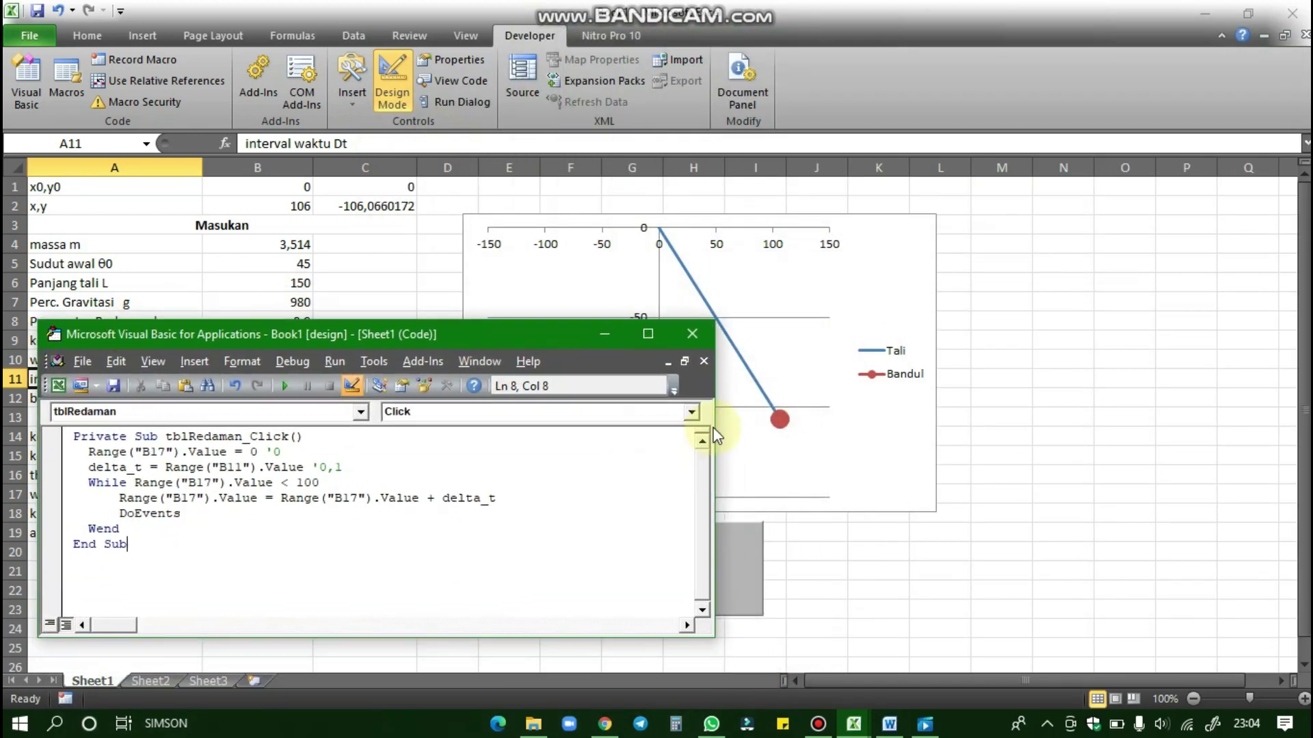
pyautogui.moveTo(713, 410); pyautogui.dragTo(472, 411)
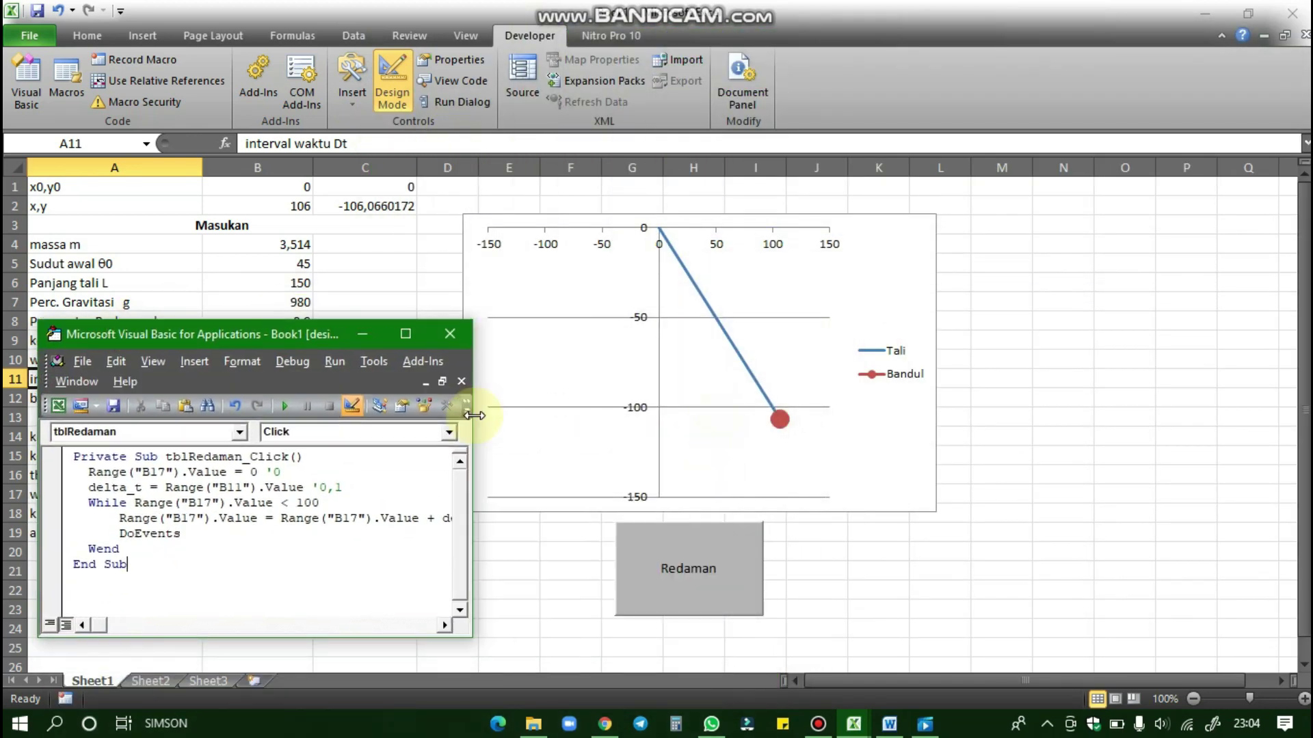
pyautogui.click(285, 407)
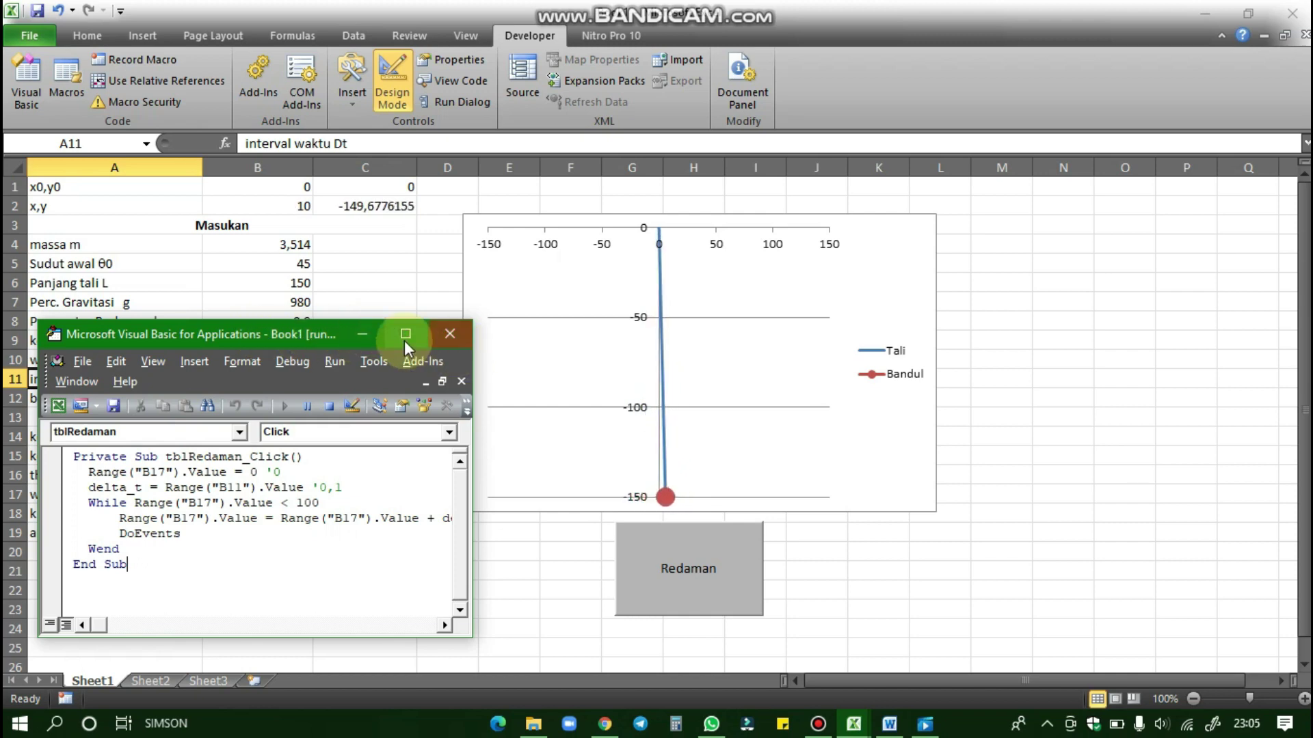
pyautogui.click(363, 333)
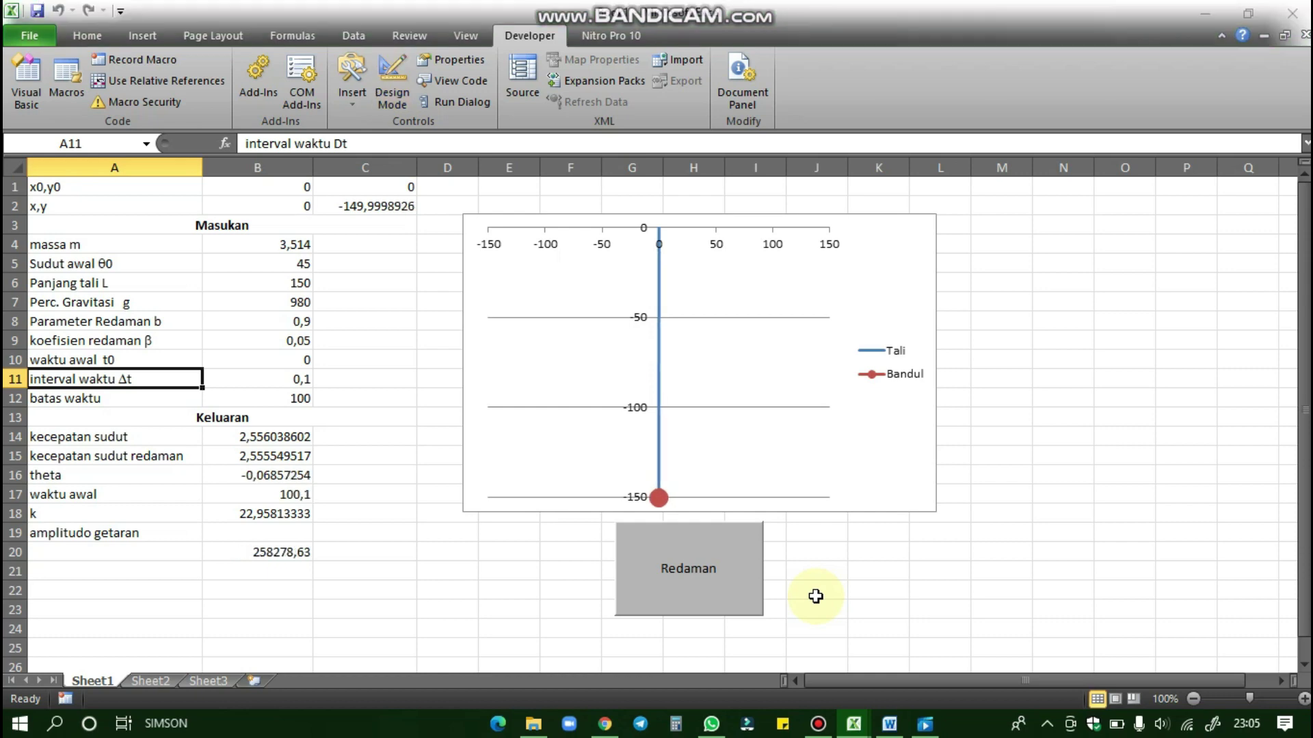
# Examine the damping parameter and coefficient inputs, the damped angular velocity row and the vibration amplitude row
pyautogui.click(425, 432)
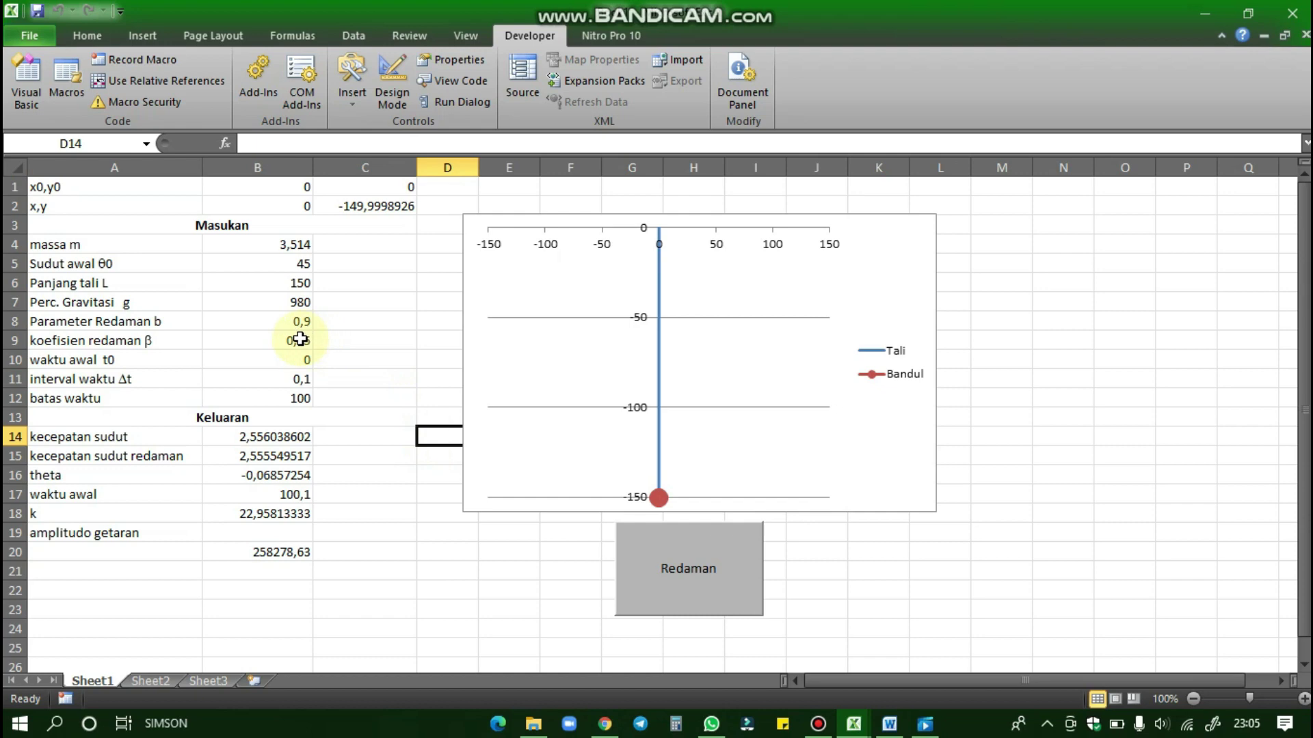
pyautogui.moveTo(118, 321); pyautogui.dragTo(113, 340)
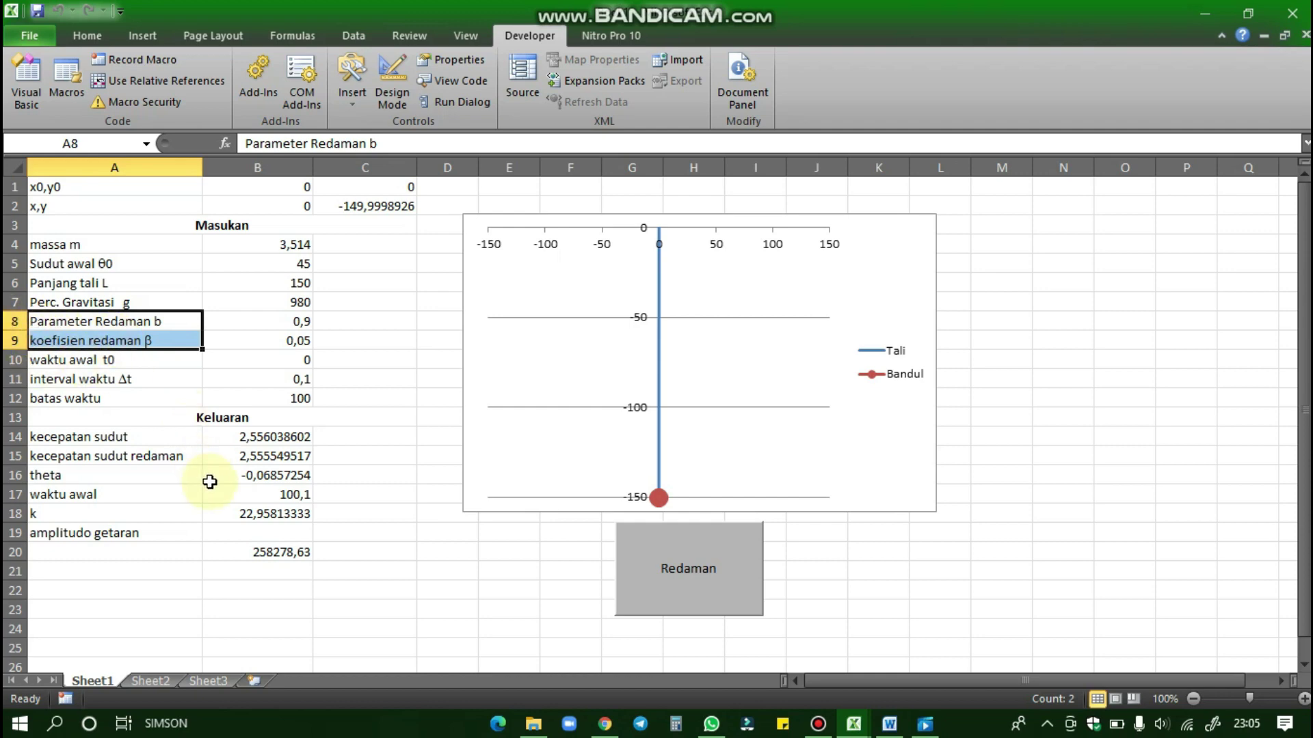
pyautogui.click(98, 457)
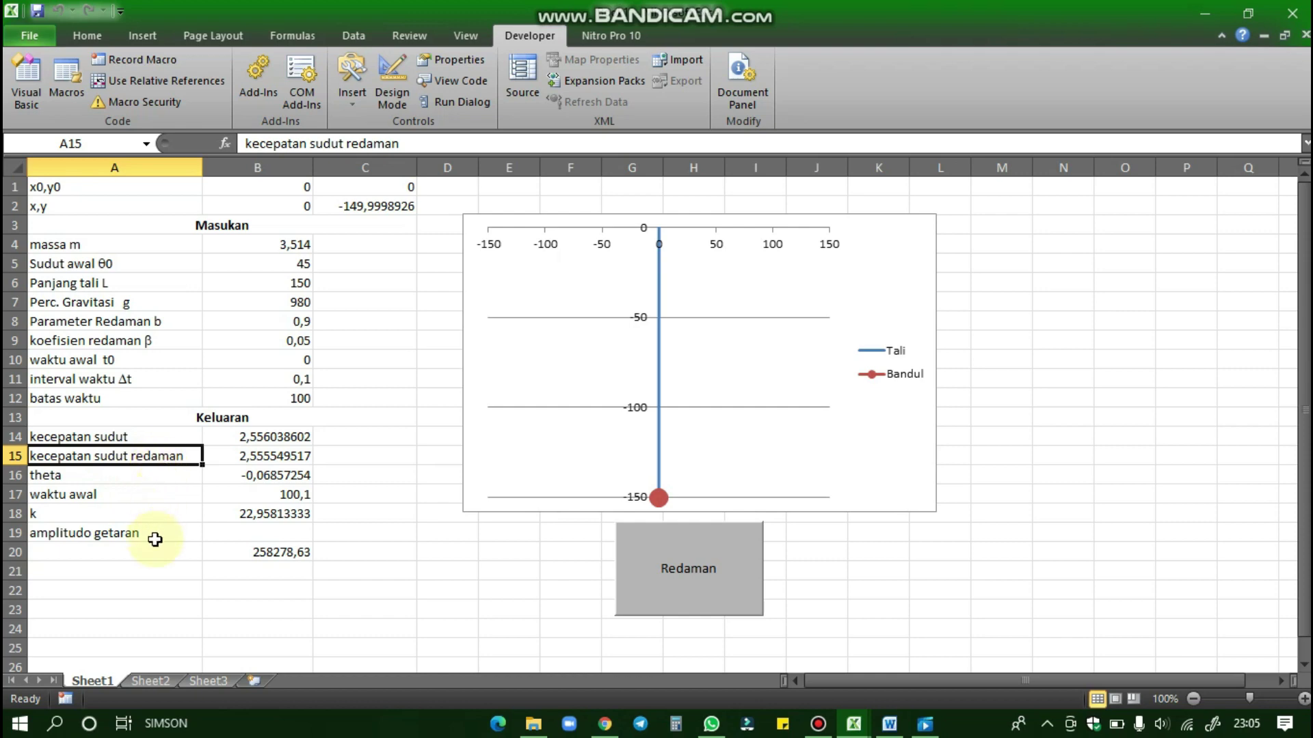
pyautogui.click(95, 534)
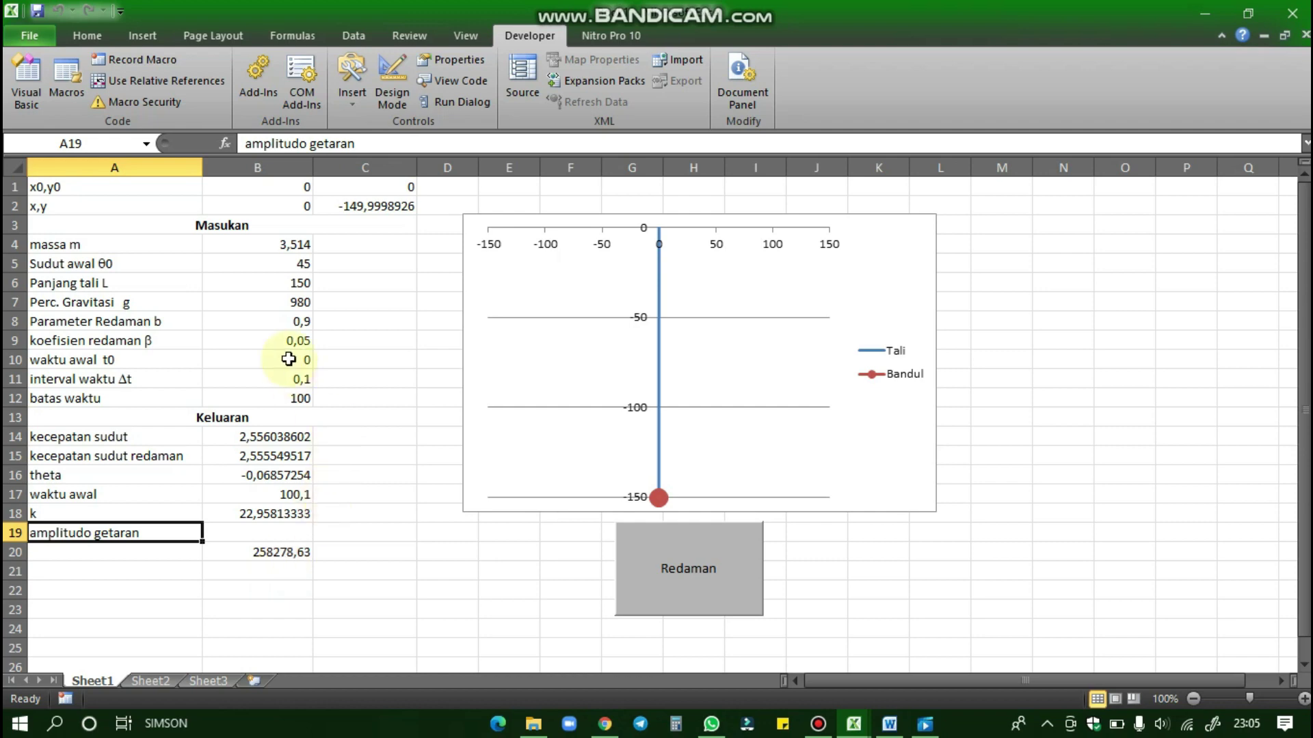
# Keep the damping parameter b at 0,9 and start the damped pendulum simulation with the sheet's Redaman button
pyautogui.doubleClick(280, 320)
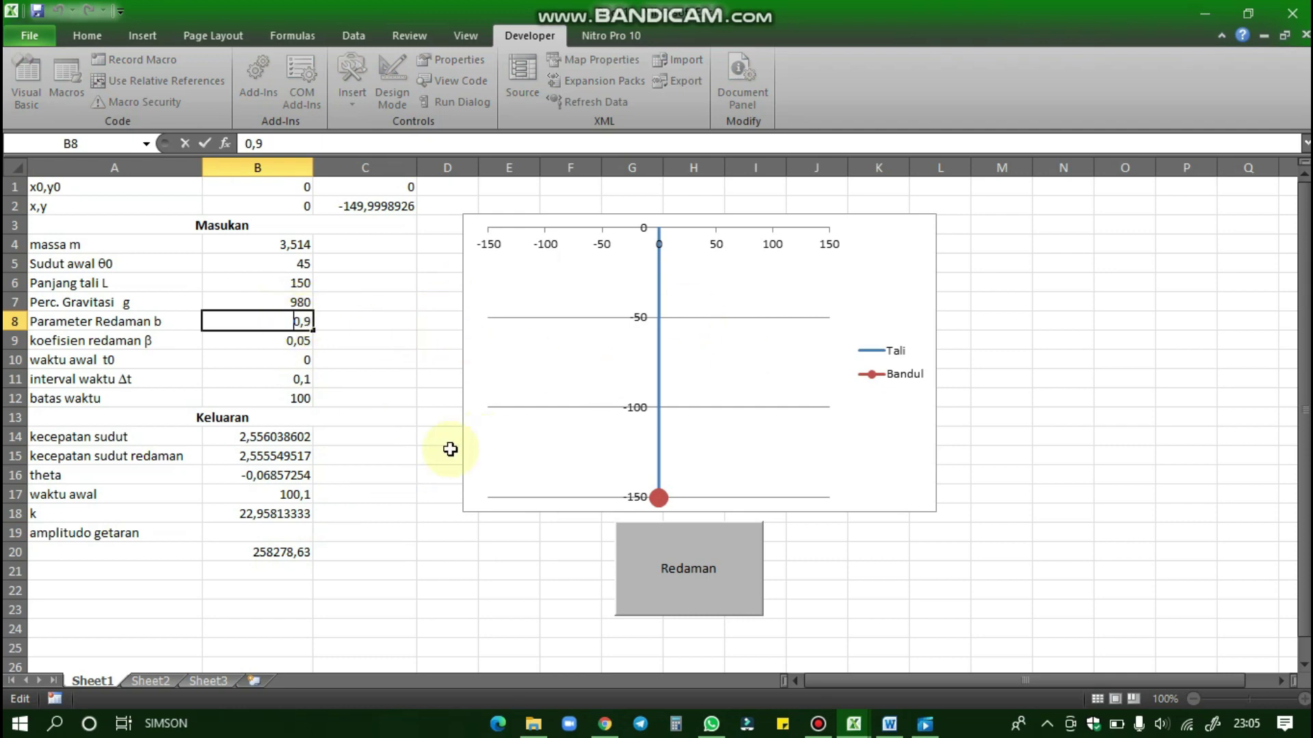
pyautogui.click(429, 455)
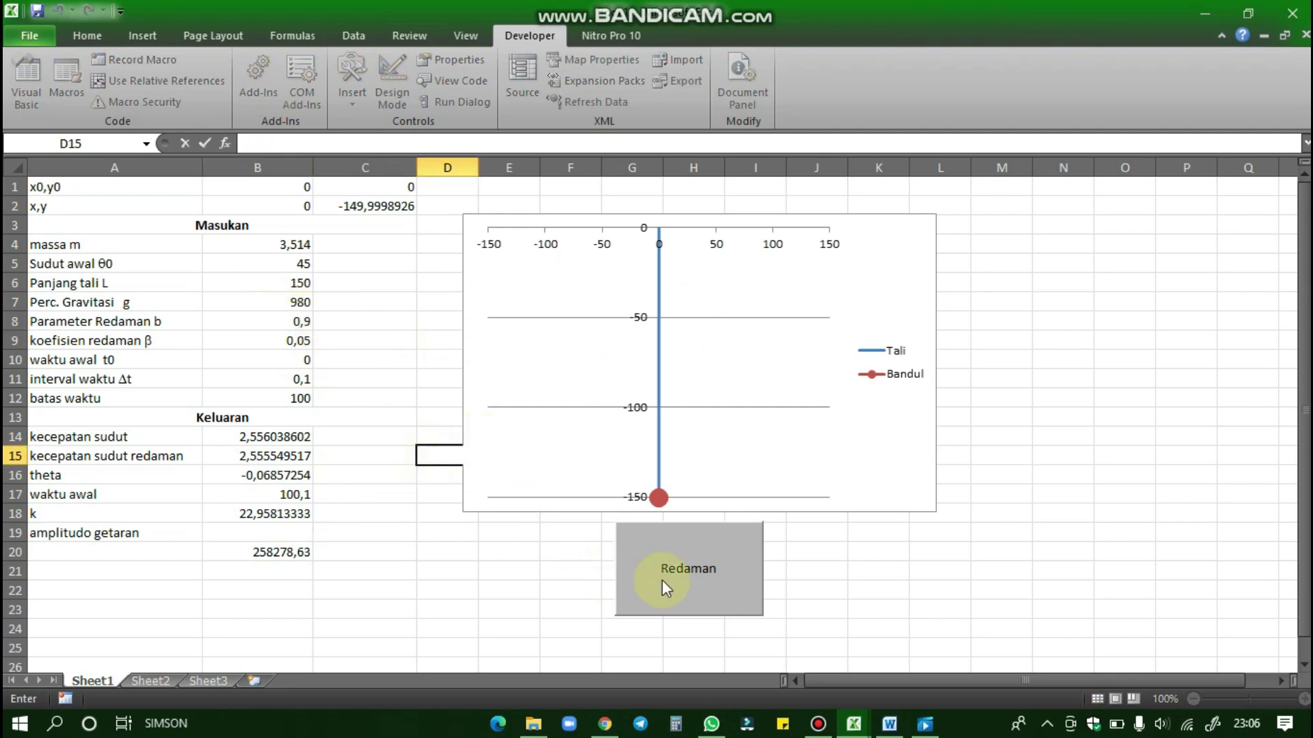
pyautogui.click(732, 588)
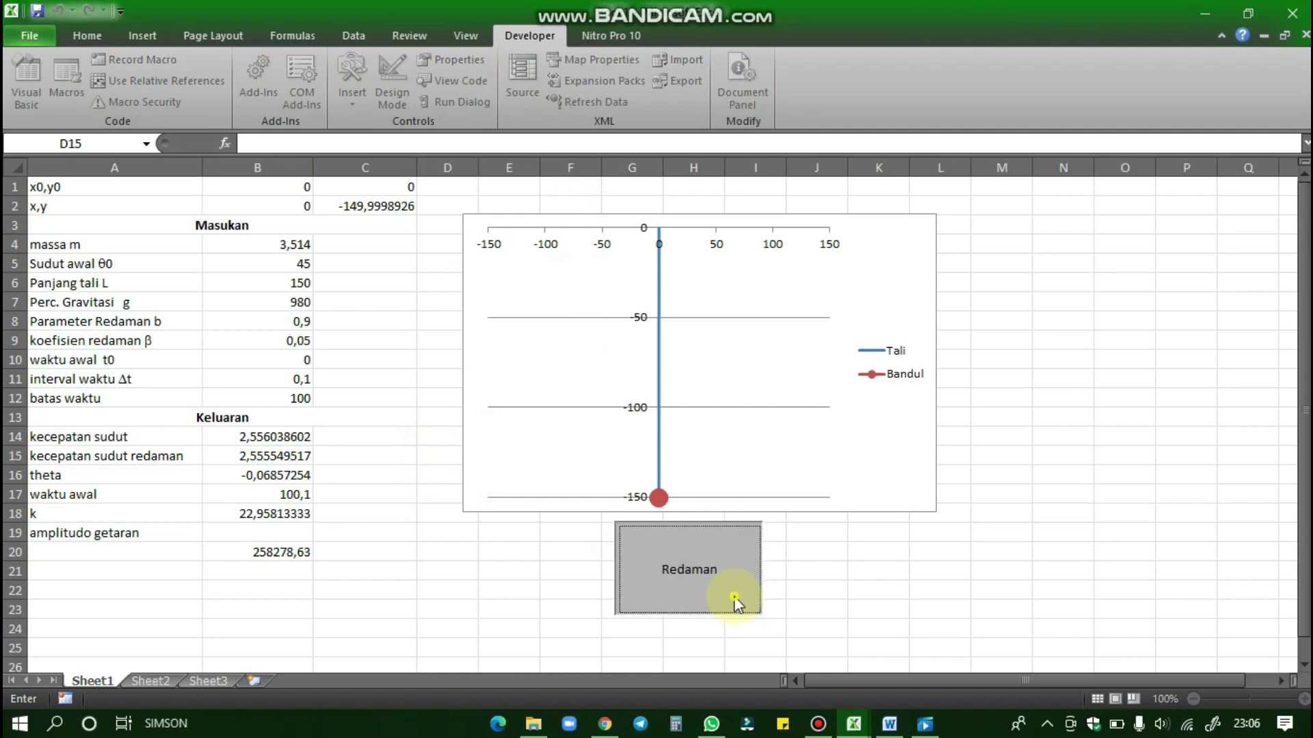